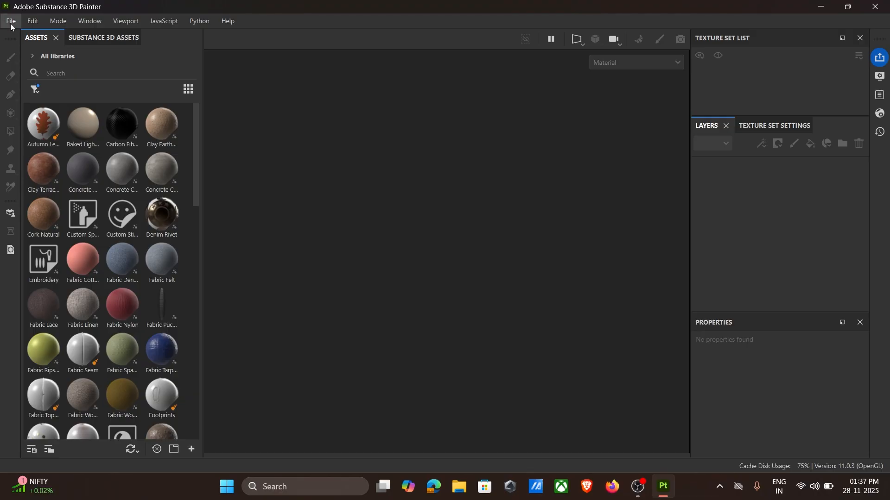
# Create a new project from TntBox_LP.fbx in the Documents/TntBox folder, with 2048 document resolution and DirectX normal map format
pyautogui.click(11, 22)
pyautogui.click(42, 31)
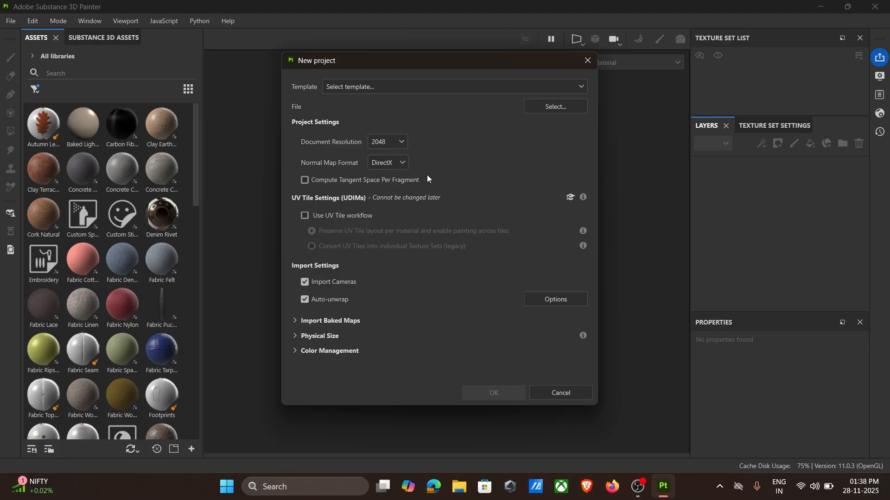
pyautogui.click(560, 108)
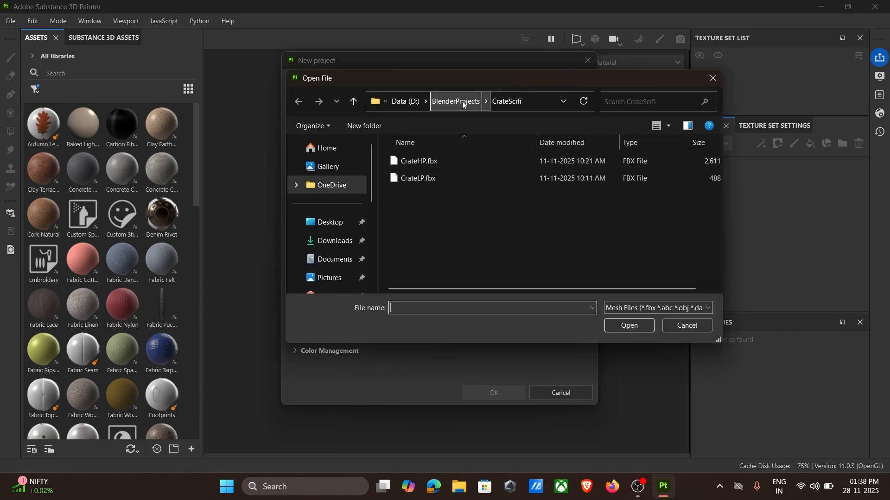
pyautogui.click(337, 259)
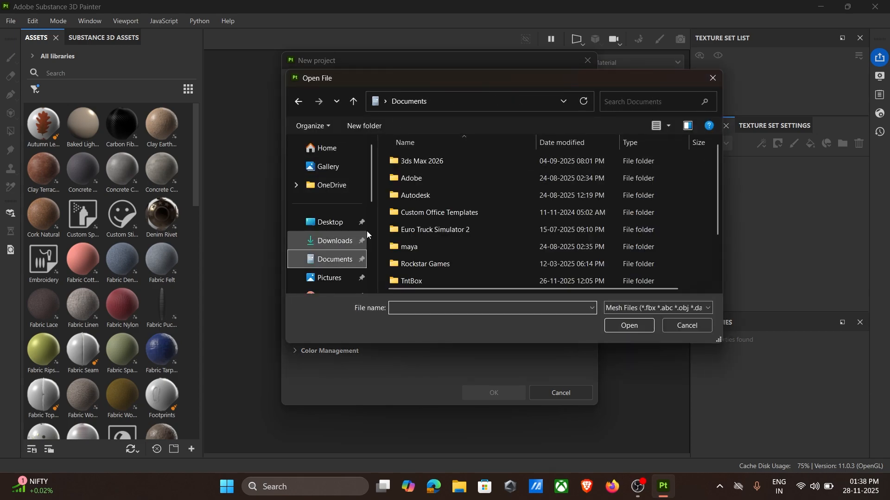
pyautogui.scroll(-1, 431, 204)
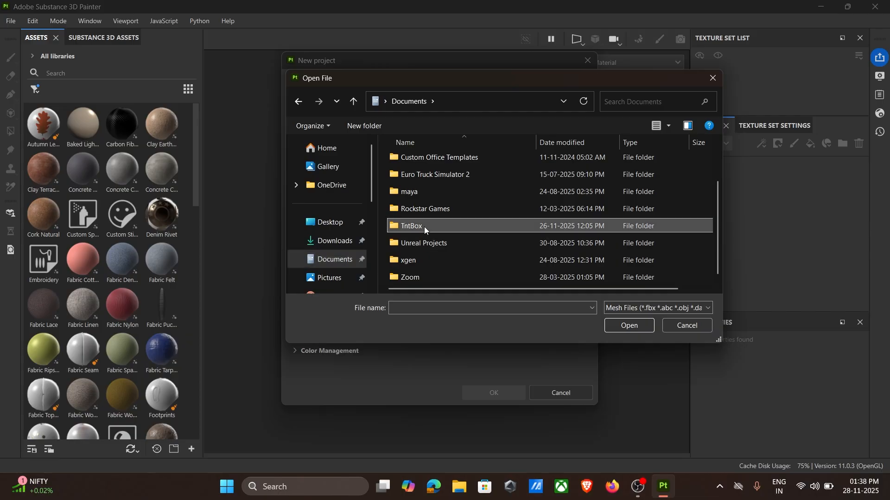
pyautogui.doubleClick(424, 226)
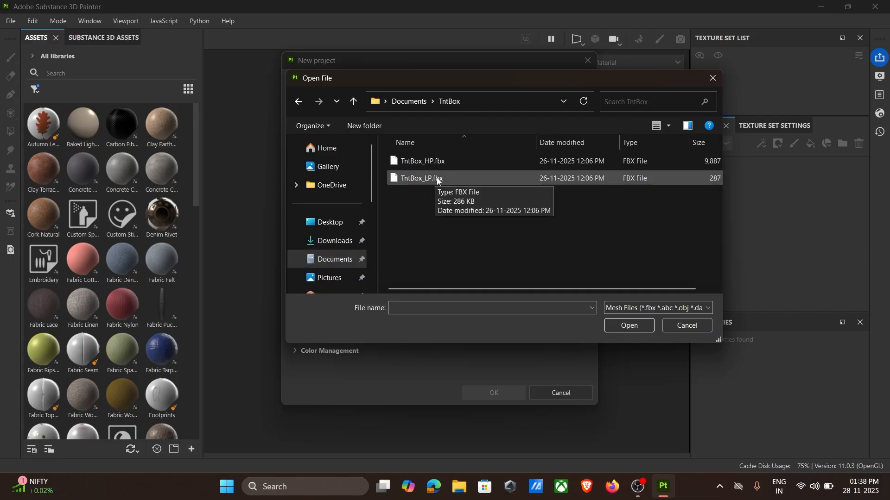
pyautogui.click(436, 180)
pyautogui.click(632, 325)
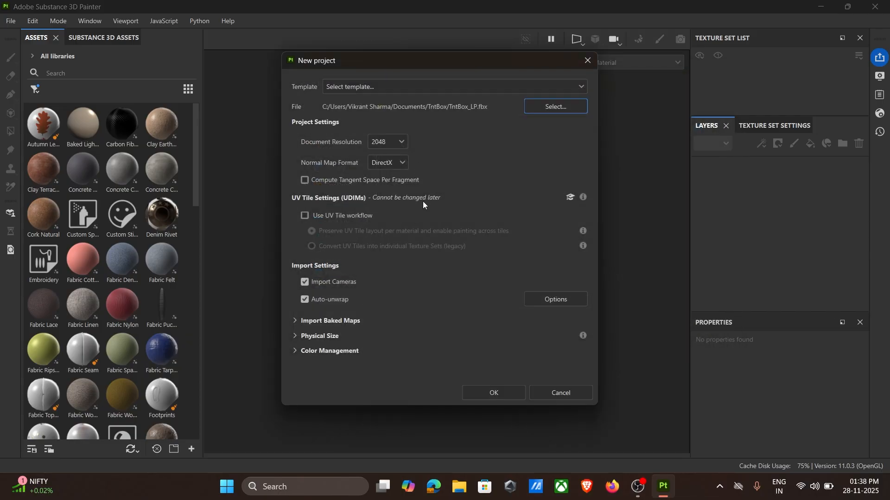
pyautogui.click(492, 393)
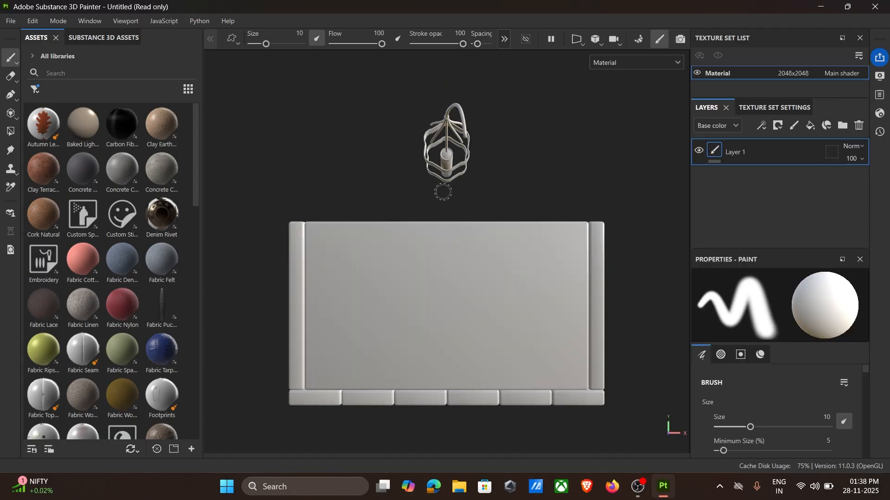
# Switch to baking mode and load TntBox_HP.fbx as the high definition mesh
pyautogui.keyDown('alt'); pyautogui.moveTo(443, 192); pyautogui.dragTo(544, 140); pyautogui.keyUp('alt')
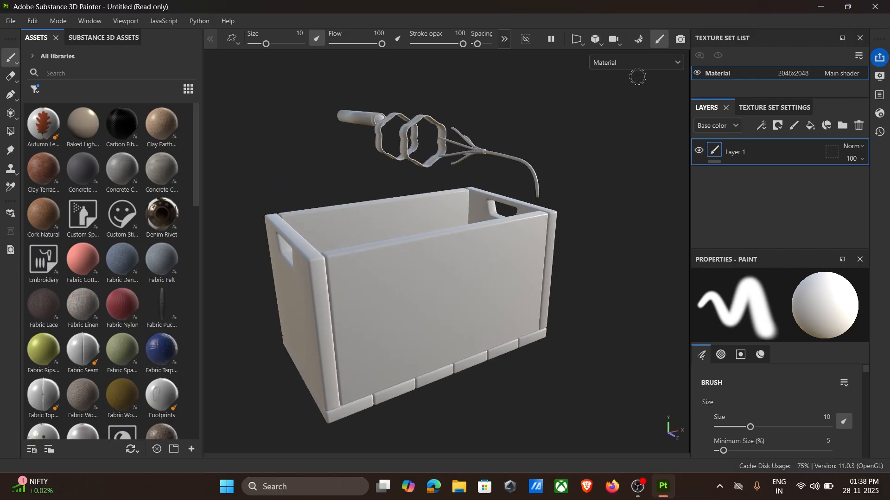
pyautogui.click(640, 41)
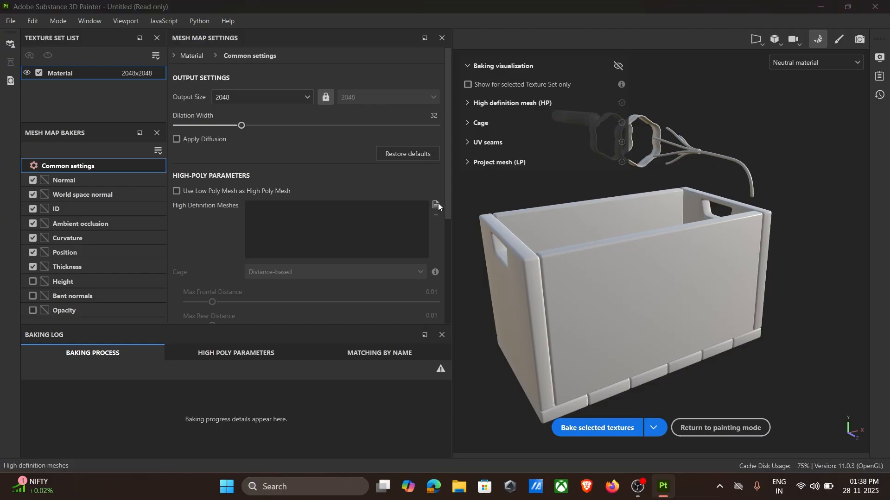
pyautogui.click(435, 205)
pyautogui.click(180, 107)
pyautogui.click(344, 267)
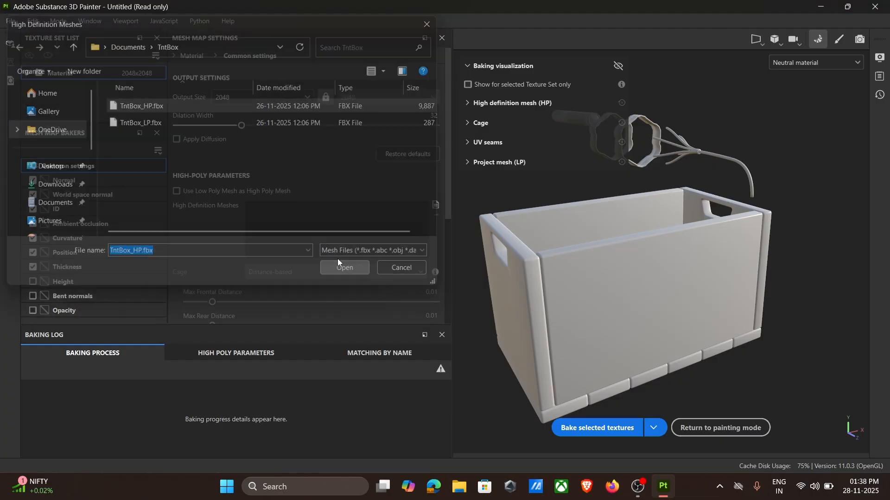
# Configure the bake with a 4096 output size, the Height map included, and Supersampling 4x antialiasing
pyautogui.click(232, 96)
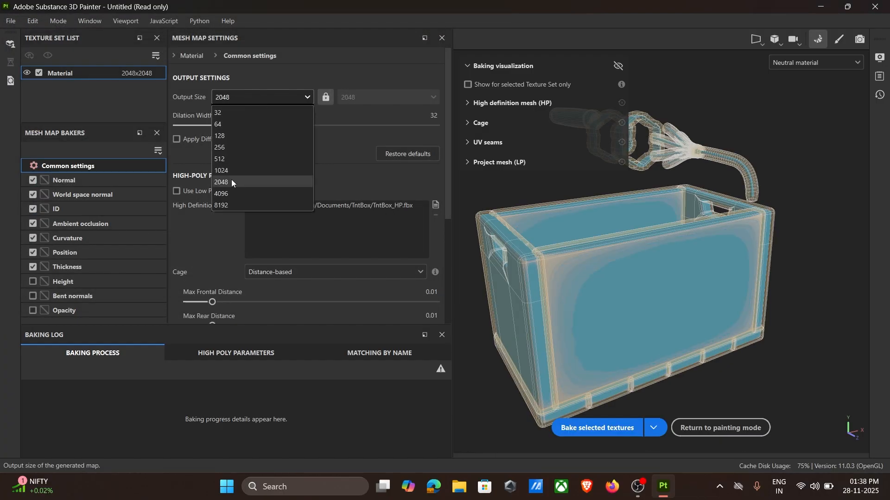
pyautogui.click(226, 192)
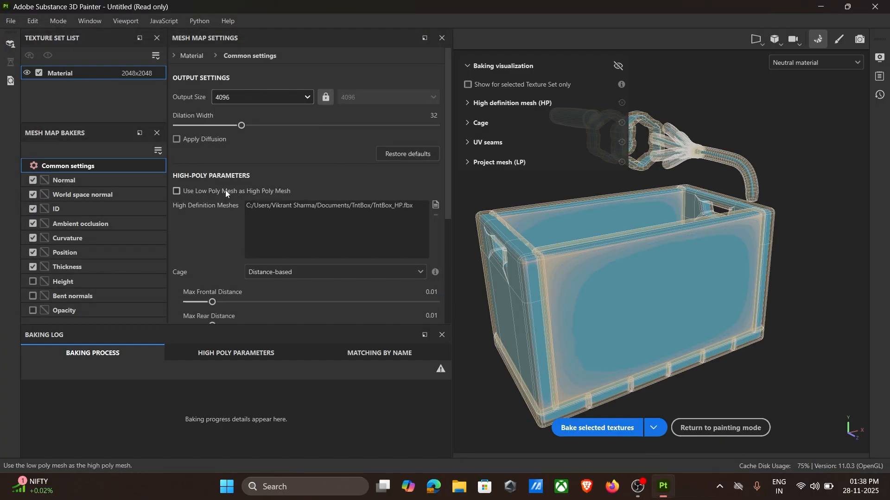
pyautogui.click(33, 282)
pyautogui.scroll(-2, 269, 266)
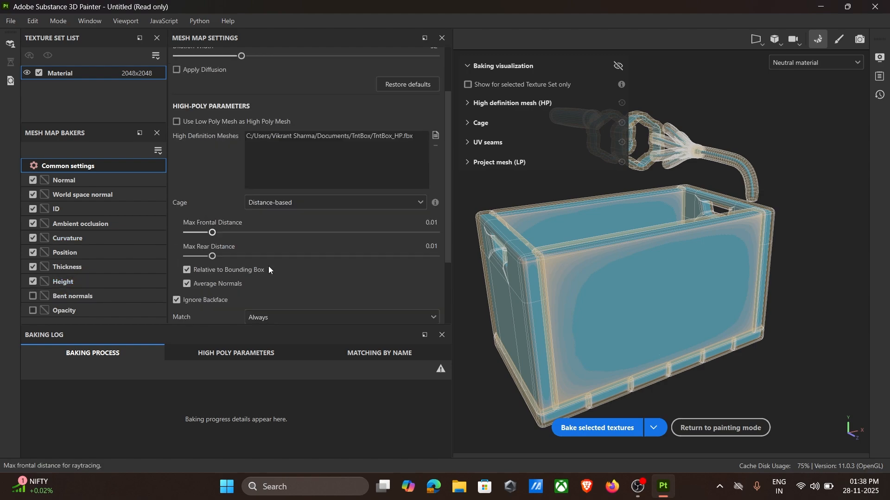
pyautogui.scroll(-2, 269, 267)
pyautogui.scroll(-1, 221, 313)
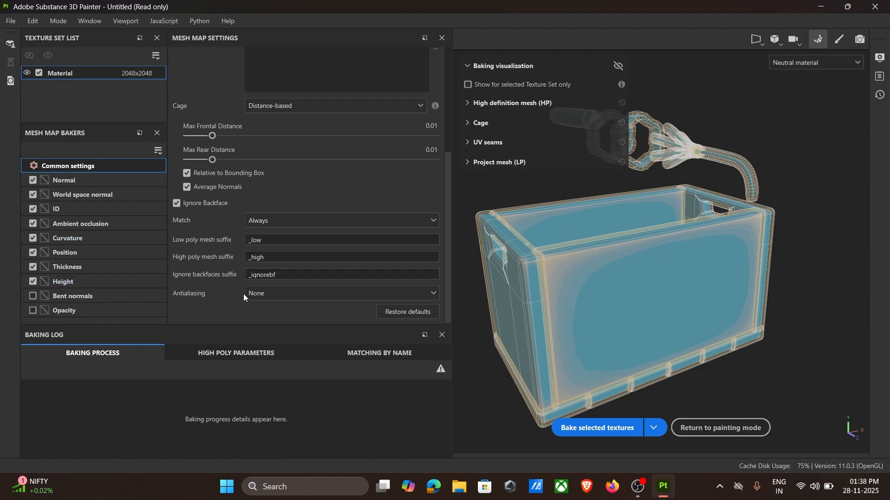
pyautogui.click(263, 292)
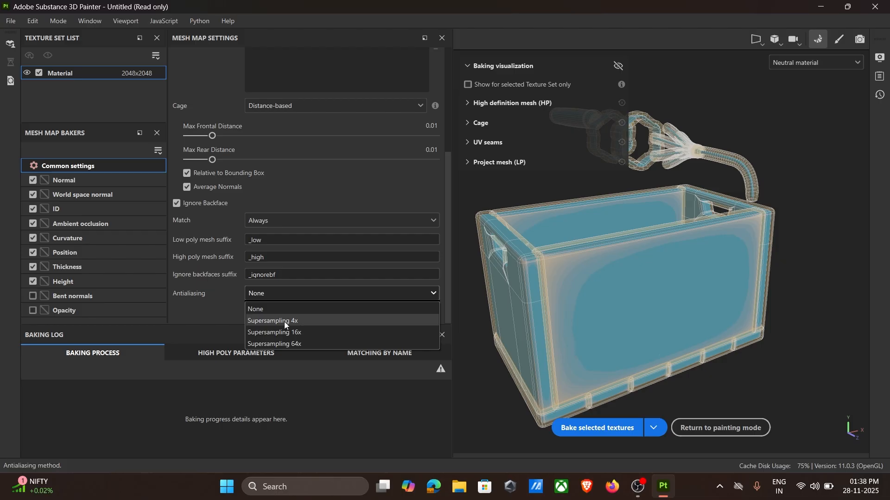
pyautogui.click(284, 321)
pyautogui.scroll(6, 279, 229)
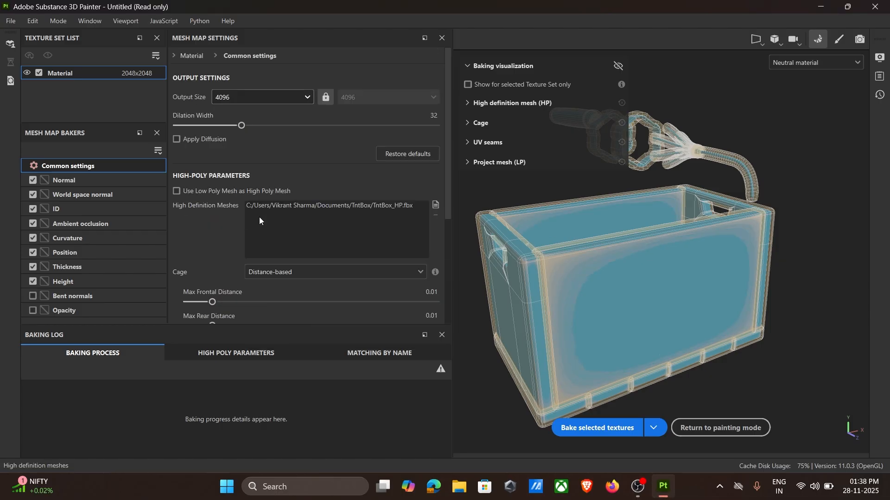
# Set the bake's Max Frontal Distance to 0.0027 and bake the selected mesh maps
pyautogui.scroll(-2, 250, 252)
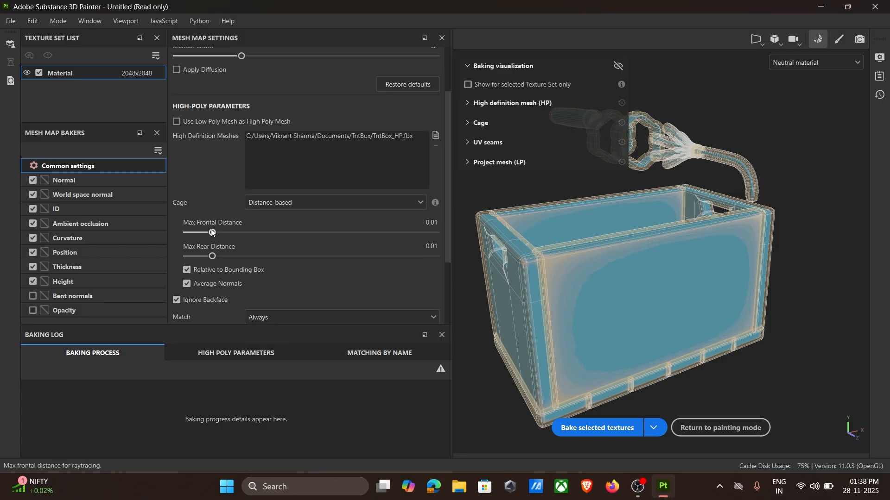
pyautogui.moveTo(212, 233)
pyautogui.mouseDown()
pyautogui.moveTo(191, 233)
pyautogui.moveTo(201, 234)
pyautogui.mouseUp()
pyautogui.keyDown('alt'); pyautogui.moveTo(644, 232); pyautogui.dragTo(624, 215); pyautogui.keyUp('alt')
pyautogui.click(599, 427)
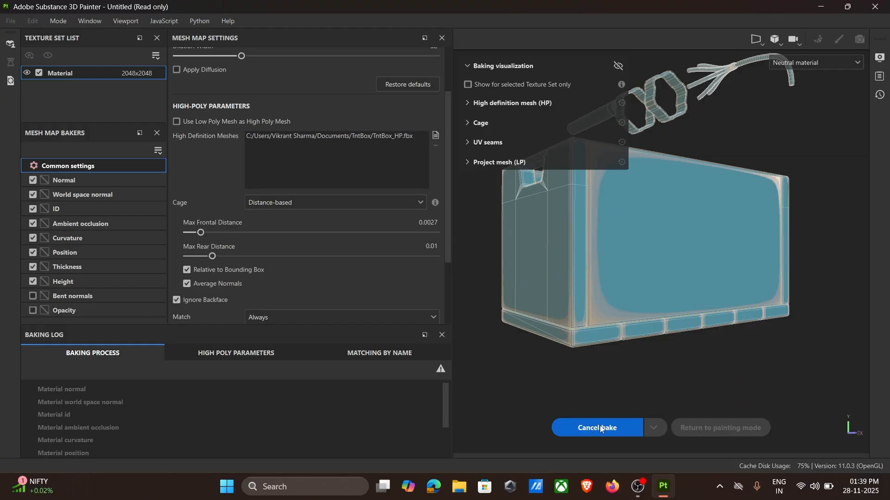
pyautogui.keyDown('alt'); pyautogui.moveTo(649, 278); pyautogui.dragTo(685, 274); pyautogui.keyUp('alt')
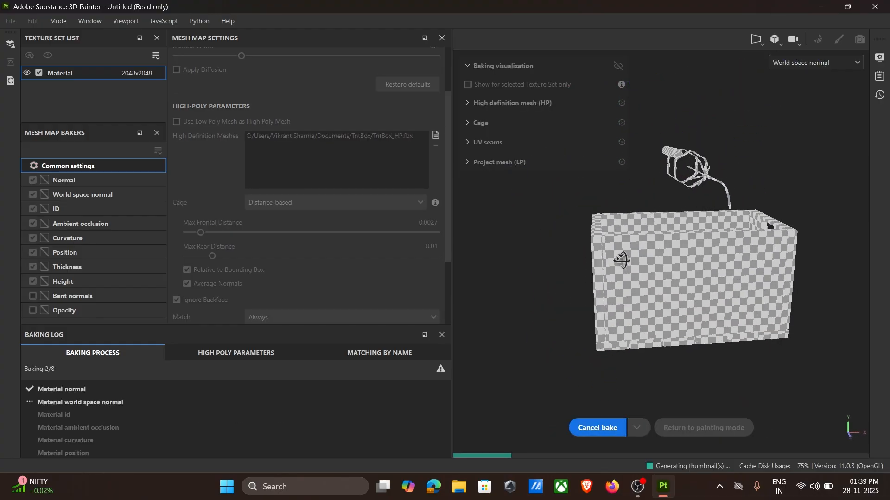
# Return to painting mode and delete the default paint layer
pyautogui.click(720, 428)
pyautogui.moveTo(481, 252)
pyautogui.keyDown('alt'); pyautogui.mouseDown()
pyautogui.moveTo(401, 224)
pyautogui.moveTo(398, 240)
pyautogui.moveTo(482, 228)
pyautogui.moveTo(471, 235)
pyautogui.moveTo(453, 213)
pyautogui.moveTo(545, 213)
pyautogui.mouseUp(); pyautogui.keyUp('alt')
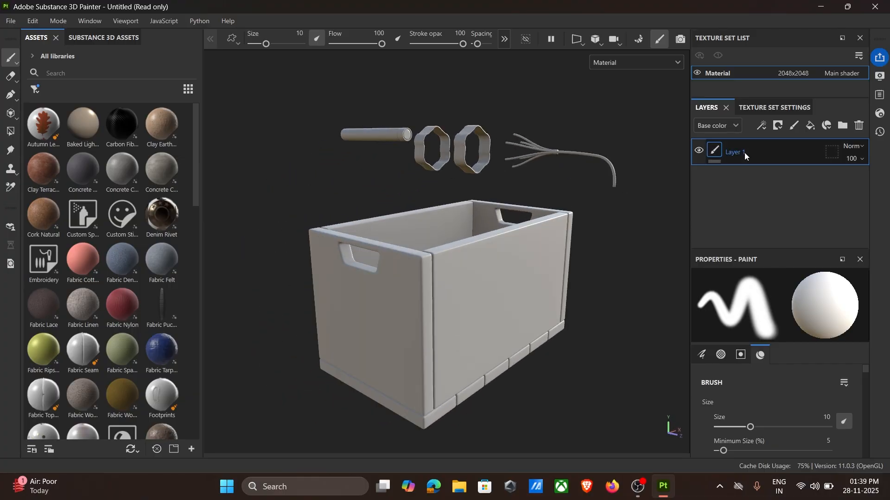
pyautogui.press('Delete')
pyautogui.keyDown('alt'); pyautogui.moveTo(514, 251); pyautogui.dragTo(468, 188); pyautogui.keyUp('alt')
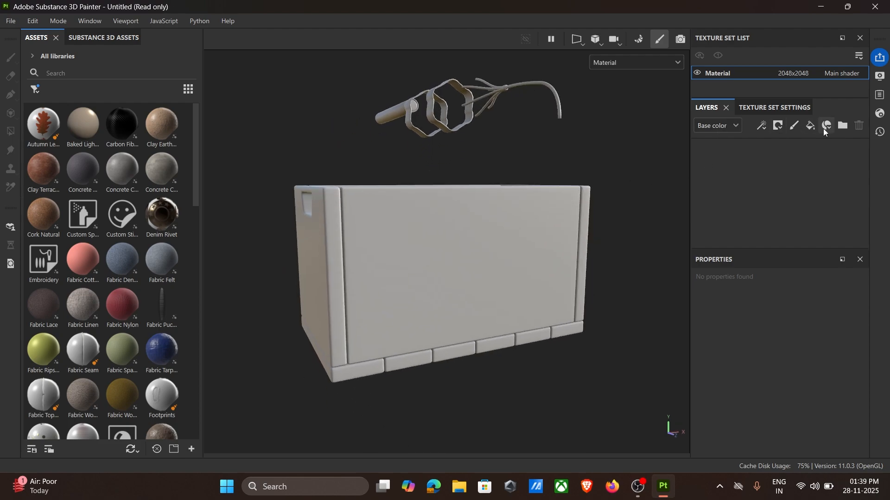
# Add a layer folder and name it Wood
pyautogui.click(844, 127)
pyautogui.doubleClick(751, 152)
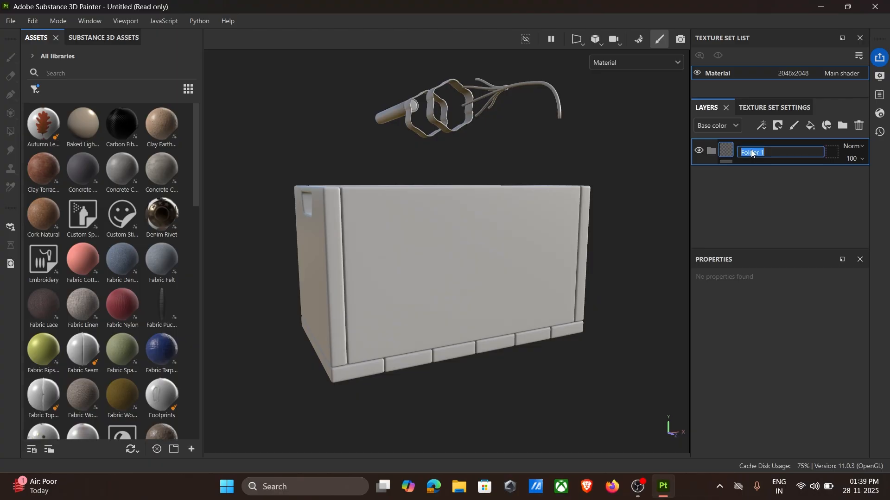
pyautogui.write('Wood')
pyautogui.press('Return')
# Search the smart materials for wood and apply Wood Ship Hull Old to the crate model
pyautogui.click(72, 77)
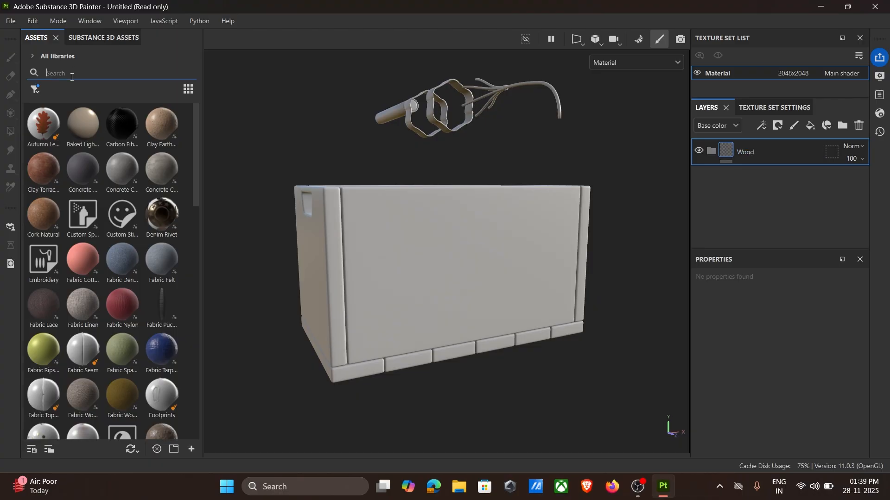
pyautogui.write('wood')
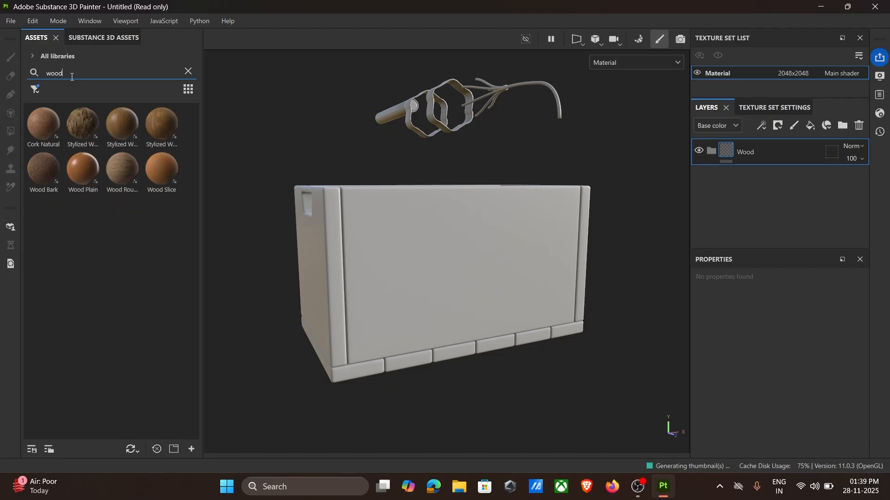
pyautogui.click(37, 89)
pyautogui.click(62, 119)
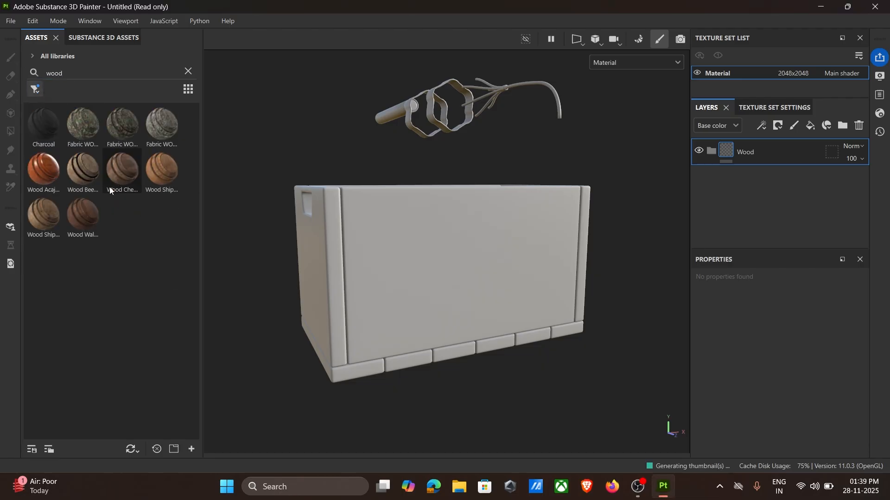
pyautogui.moveTo(35, 221)
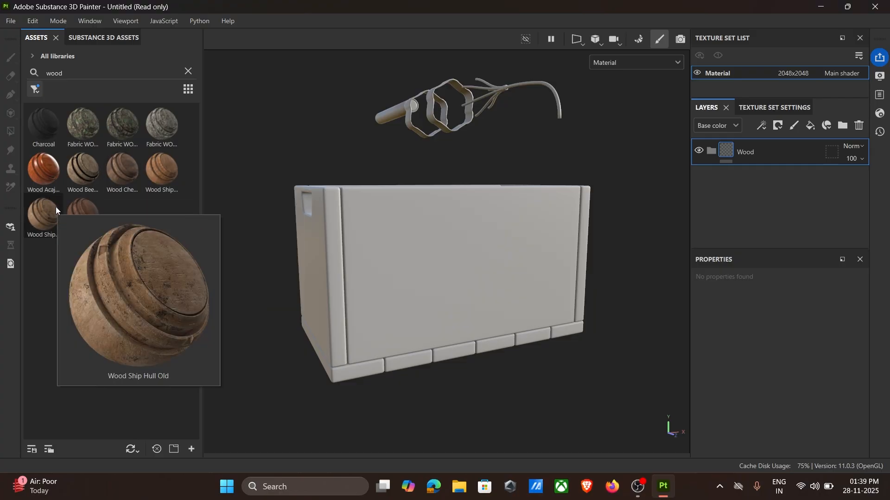
pyautogui.moveTo(51, 207); pyautogui.dragTo(621, 179)
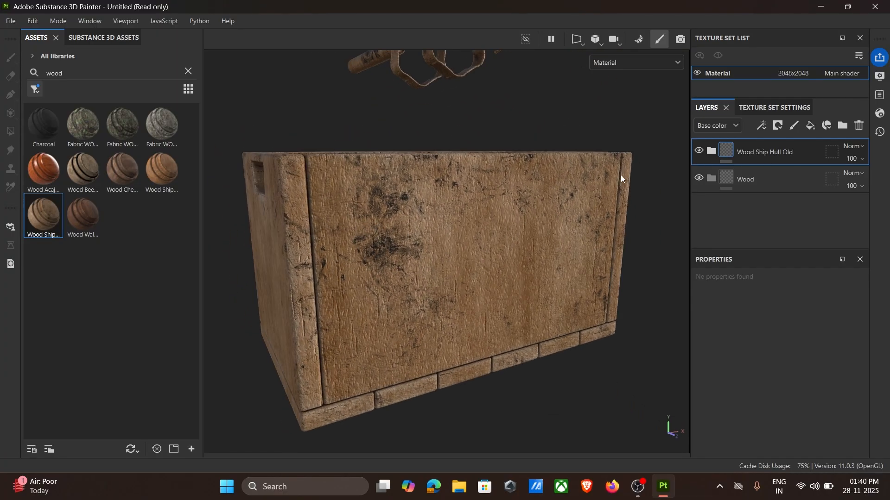
# Set the UV rotation of the Base fill layer inside Wood Ship Hull Old to 90
pyautogui.click(712, 153)
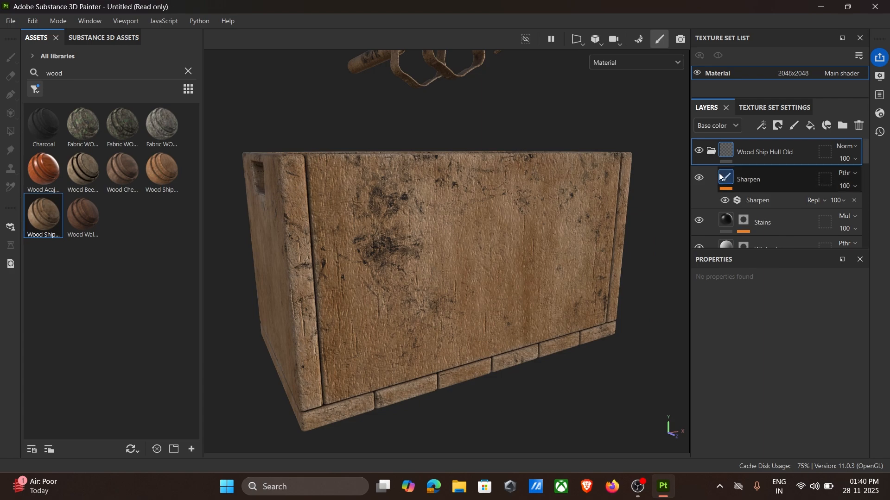
pyautogui.scroll(-4, 720, 177)
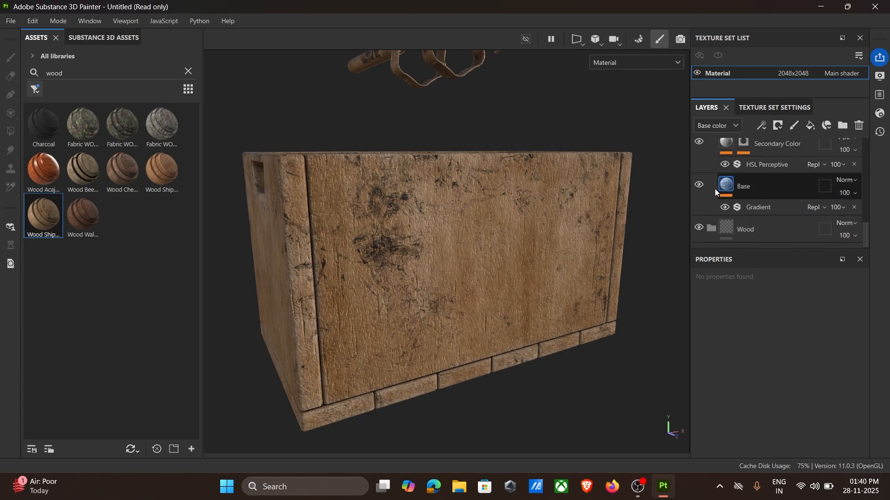
pyautogui.keyDown('alt'); pyautogui.moveTo(575, 204); pyautogui.dragTo(497, 206); pyautogui.keyUp('alt')
pyautogui.keyDown('alt'); pyautogui.moveTo(653, 241); pyautogui.dragTo(513, 304); pyautogui.keyUp('alt')
pyautogui.scroll(3, 768, 203)
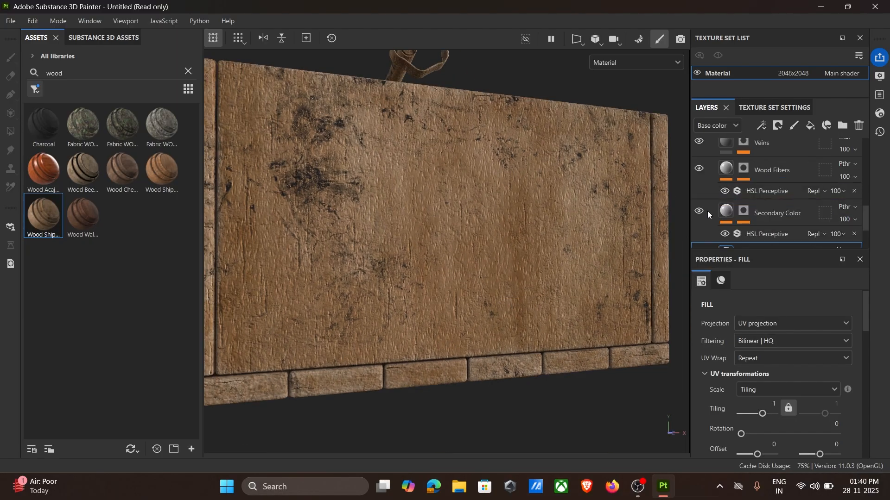
pyautogui.scroll(-3, 733, 211)
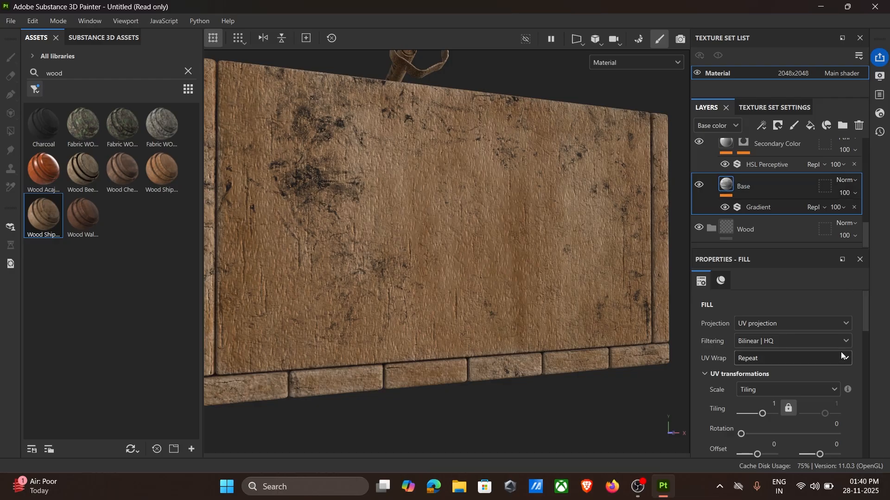
pyautogui.scroll(-2, 836, 364)
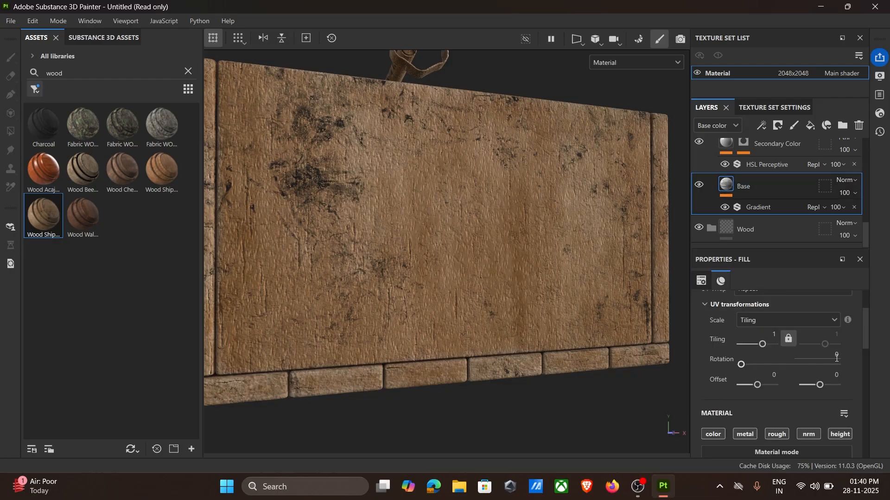
pyautogui.press('Return')
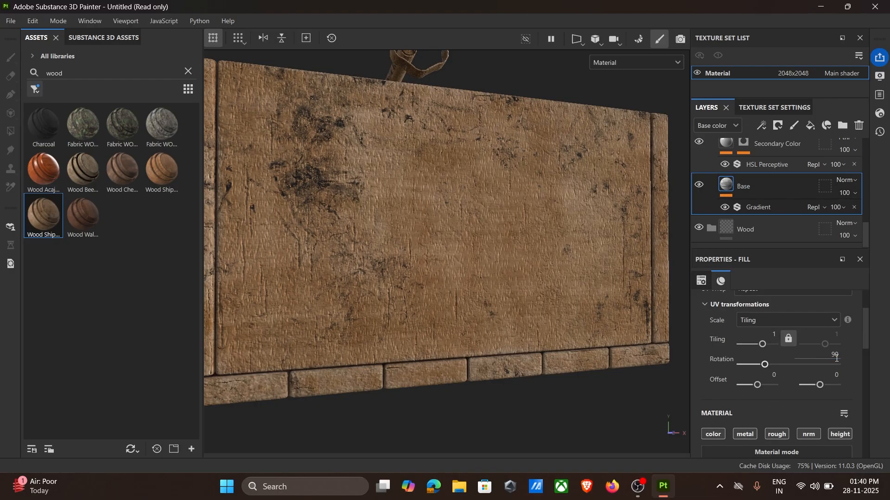
# Set the UV rotation of the grunge map fill in the Secondary Color layer's mask to 0
pyautogui.scroll(1, 789, 190)
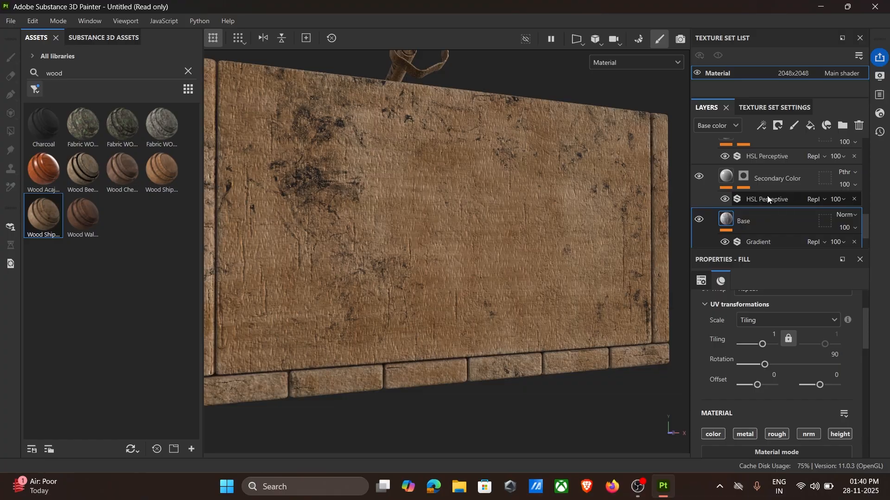
pyautogui.click(744, 183)
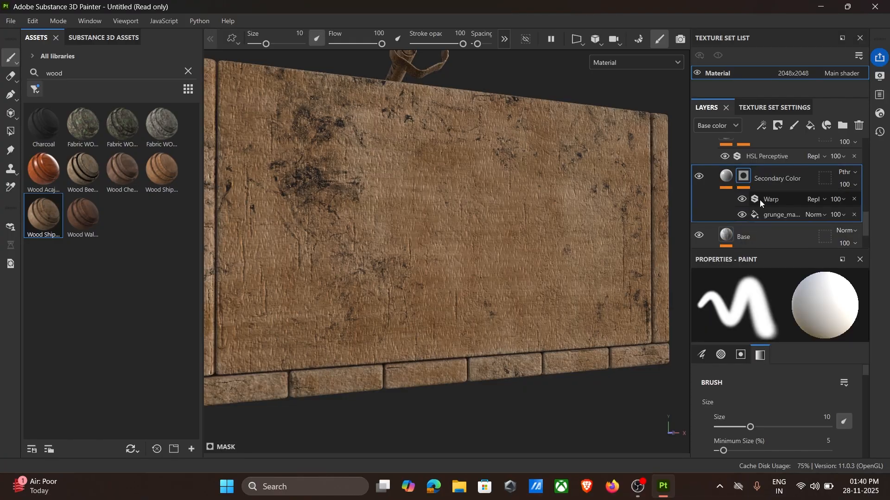
pyautogui.click(779, 213)
pyautogui.click(836, 355)
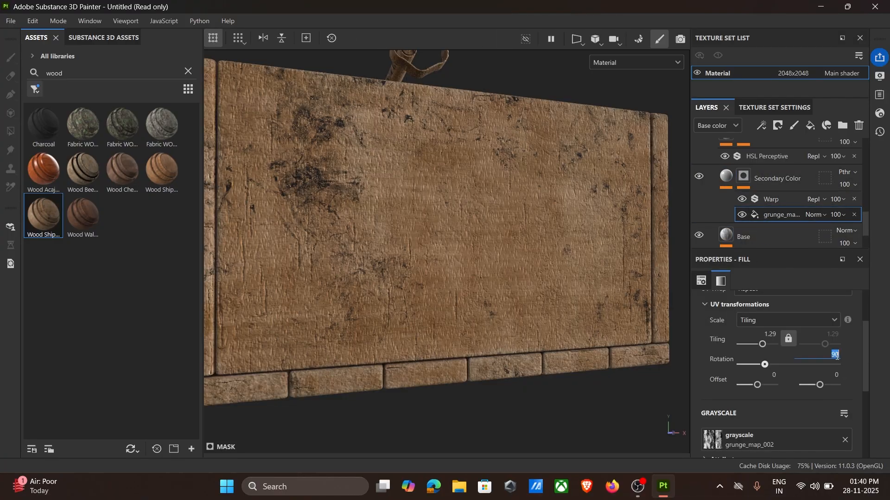
pyautogui.press('Return')
# Set the UV rotation of the Directional Scratches fill in the Wood Fibers layer's mask to 90
pyautogui.scroll(2, 738, 183)
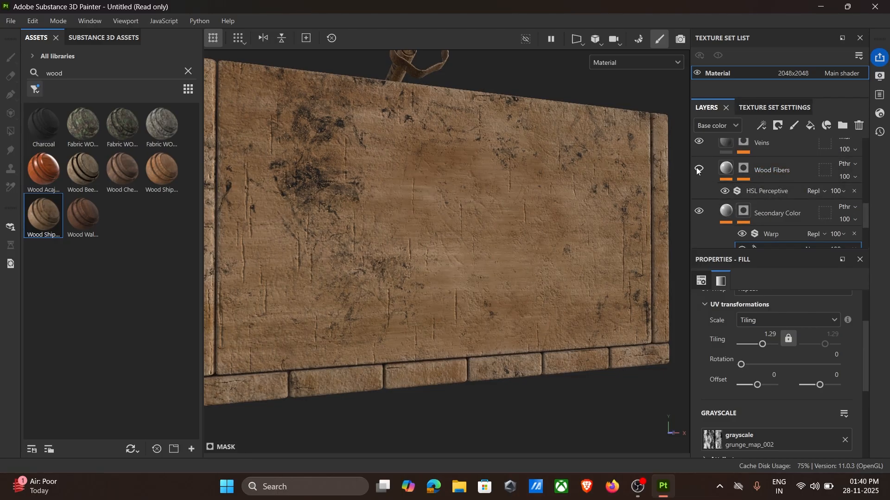
pyautogui.click(726, 172)
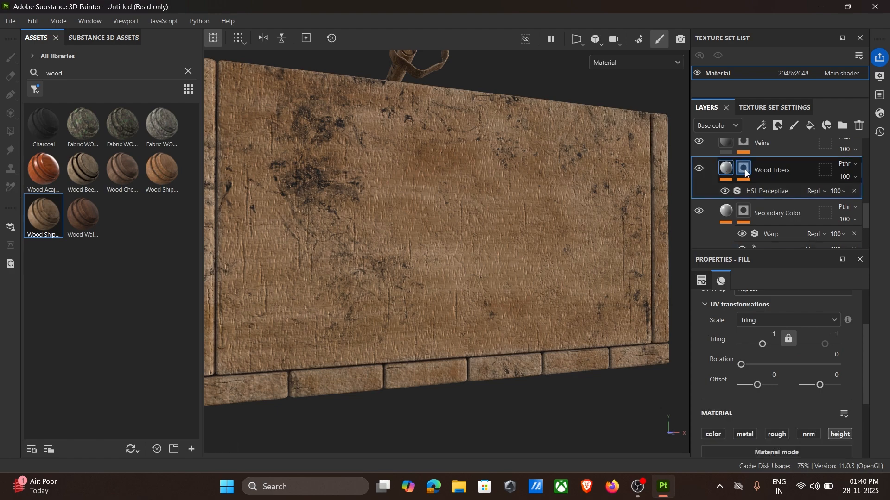
pyautogui.click(744, 171)
pyautogui.click(779, 221)
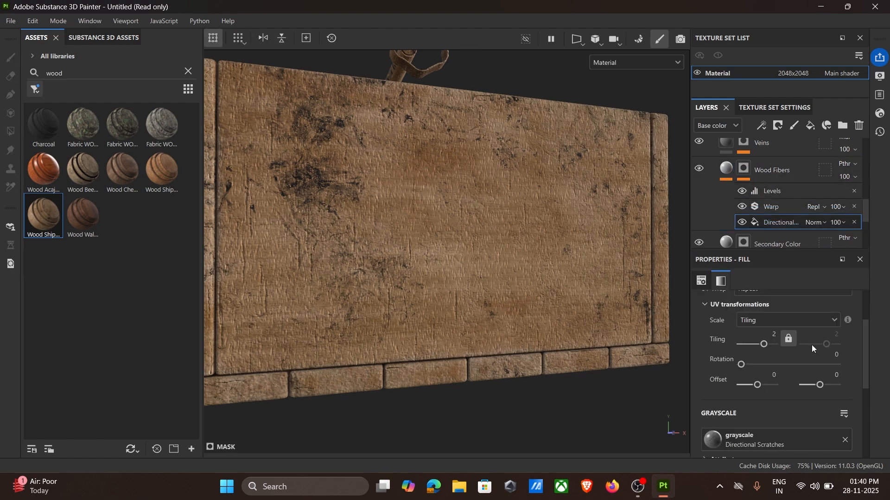
pyautogui.scroll(-2, 816, 387)
pyautogui.scroll(1, 830, 366)
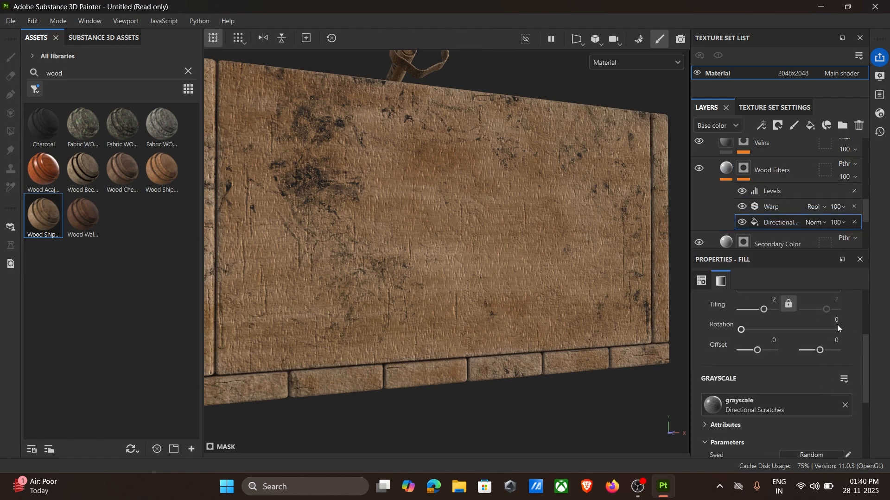
pyautogui.click(837, 327)
pyautogui.click(836, 320)
pyautogui.write('90')
pyautogui.press('Return')
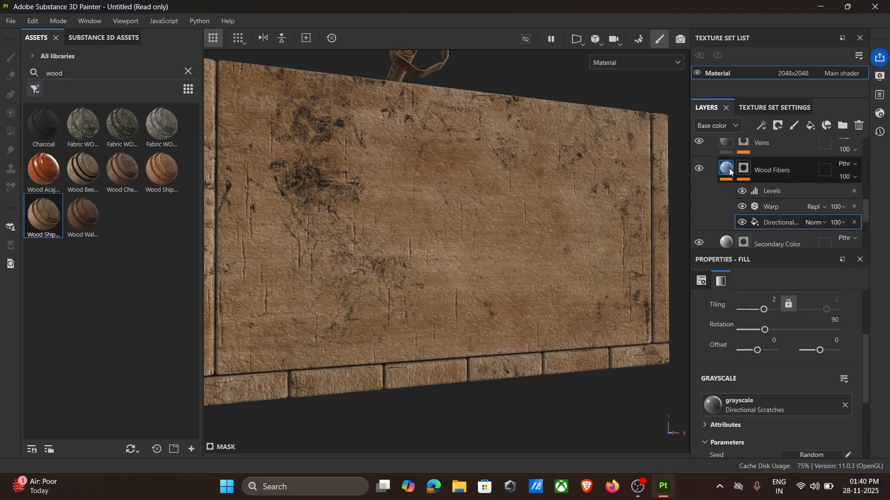
# Hide the Veins layer and toggle the Dust layer's visibility off and on to compare its effect
pyautogui.scroll(1, 729, 168)
pyautogui.click(700, 177)
pyautogui.keyDown('alt'); pyautogui.moveTo(518, 186); pyautogui.dragTo(536, 215); pyautogui.keyUp('alt')
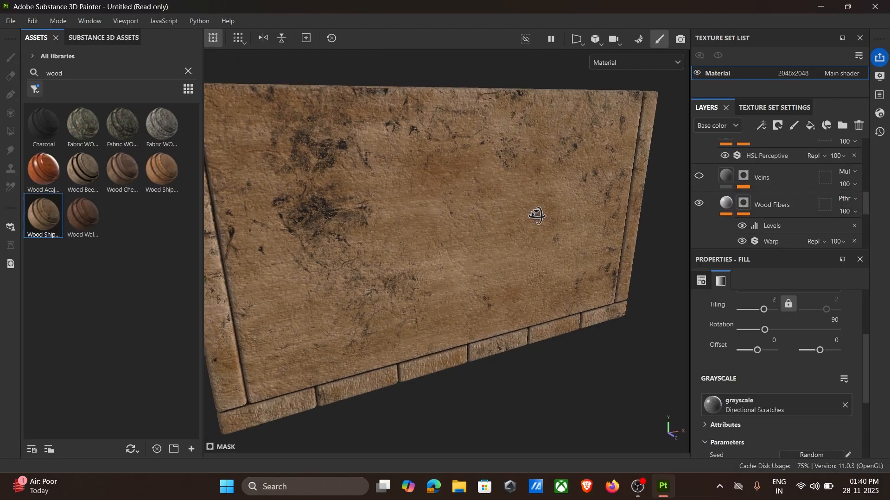
pyautogui.scroll(1, 825, 205)
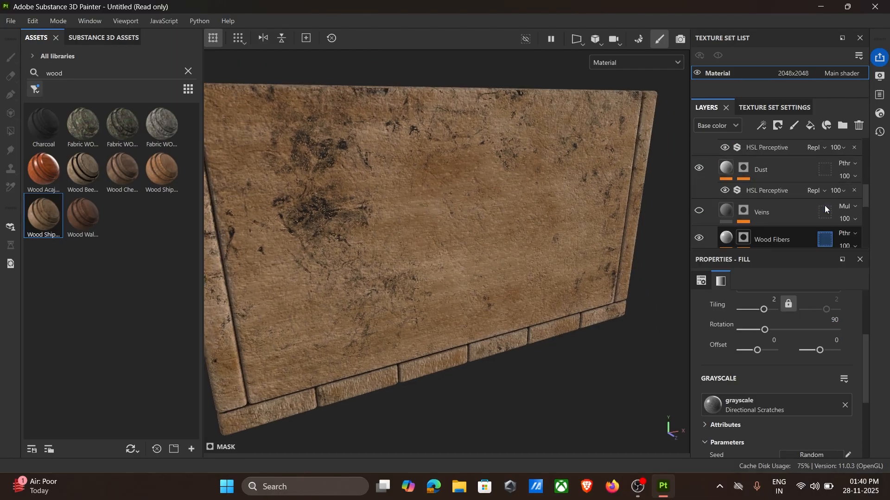
pyautogui.click(696, 172)
pyautogui.click(696, 171)
# Hide the Stains layer and inspect the cleaner wood on the crate's sides
pyautogui.scroll(3, 751, 188)
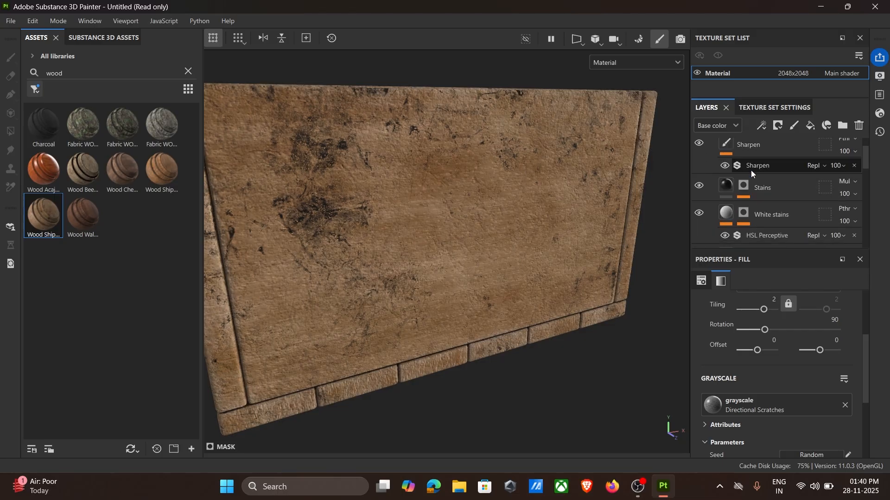
pyautogui.click(700, 186)
pyautogui.keyDown('alt'); pyautogui.moveTo(533, 181); pyautogui.dragTo(555, 213); pyautogui.keyUp('alt')
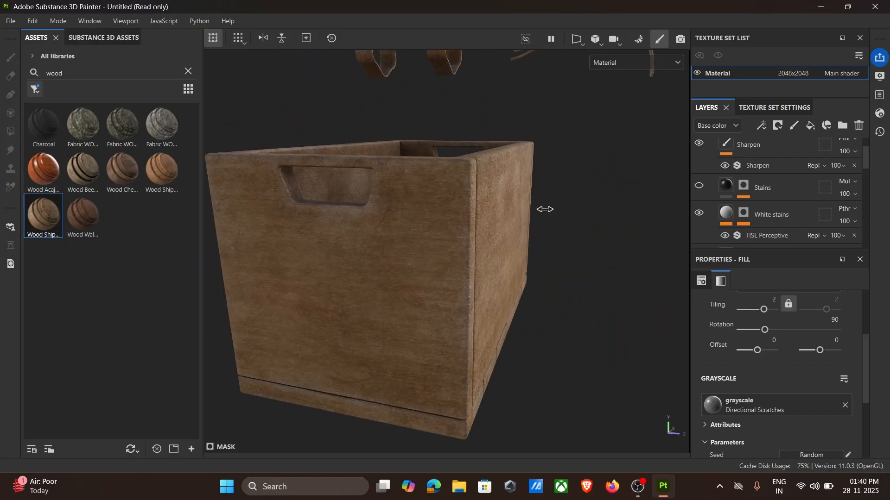
pyautogui.keyDown('shift'); pyautogui.moveTo(545, 209); pyautogui.dragTo(514, 209, button='right'); pyautogui.keyUp('shift')
pyautogui.keyDown('alt'); pyautogui.moveTo(518, 212); pyautogui.dragTo(429, 244); pyautogui.keyUp('alt')
# Add a fill layer named EdgeWear above the Sharpen layer and give it a black mask
pyautogui.scroll(2, 480, 256)
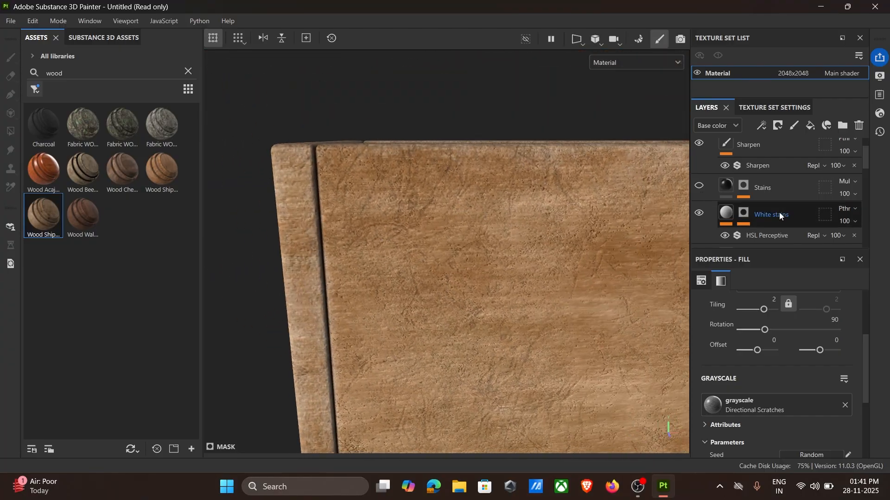
pyautogui.scroll(2, 784, 212)
pyautogui.click(761, 185)
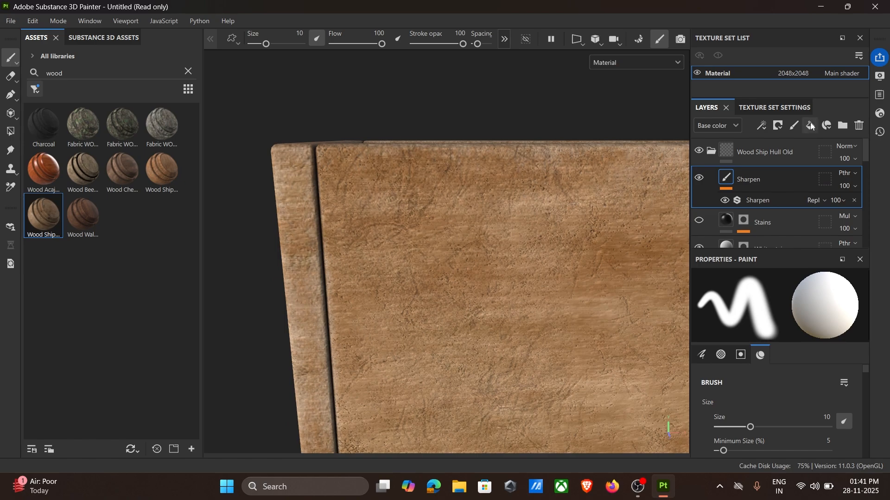
pyautogui.click(811, 127)
pyautogui.keyDown('alt'); pyautogui.moveTo(574, 151); pyautogui.dragTo(496, 235); pyautogui.keyUp('alt')
pyautogui.doubleClick(760, 184)
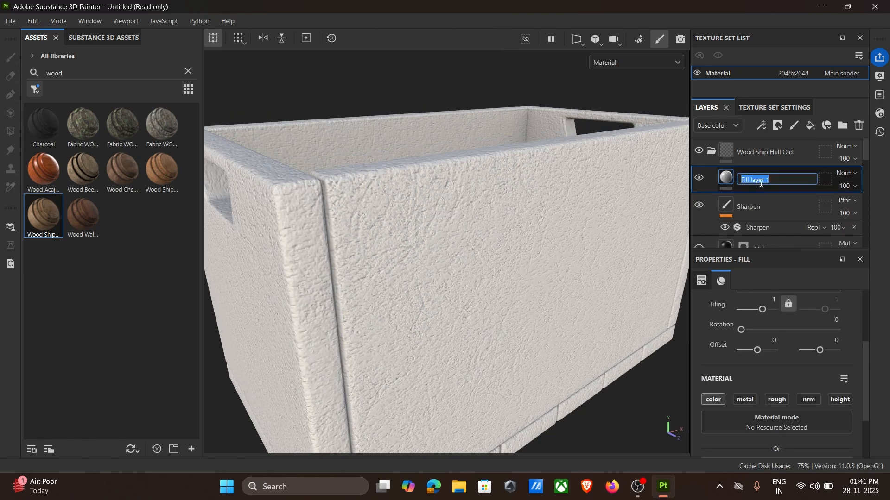
pyautogui.write('EdgeWear')
pyautogui.press('Return')
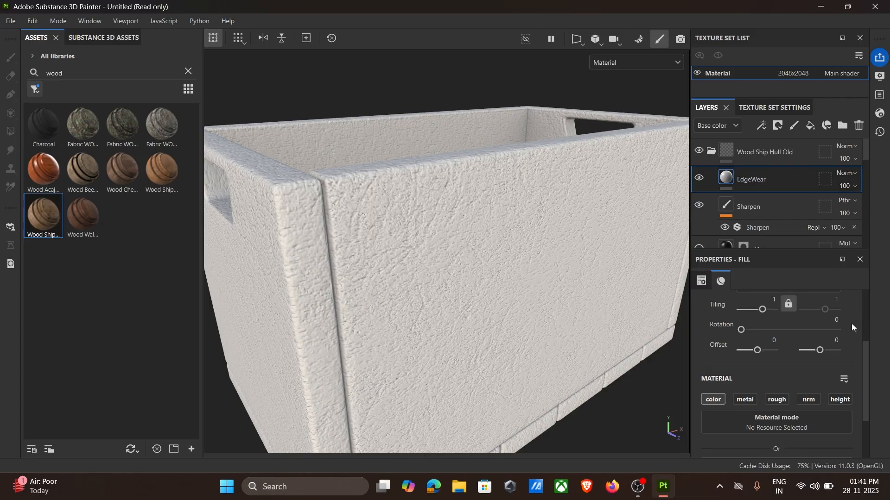
pyautogui.click(778, 126)
pyautogui.click(796, 154)
pyautogui.click(762, 127)
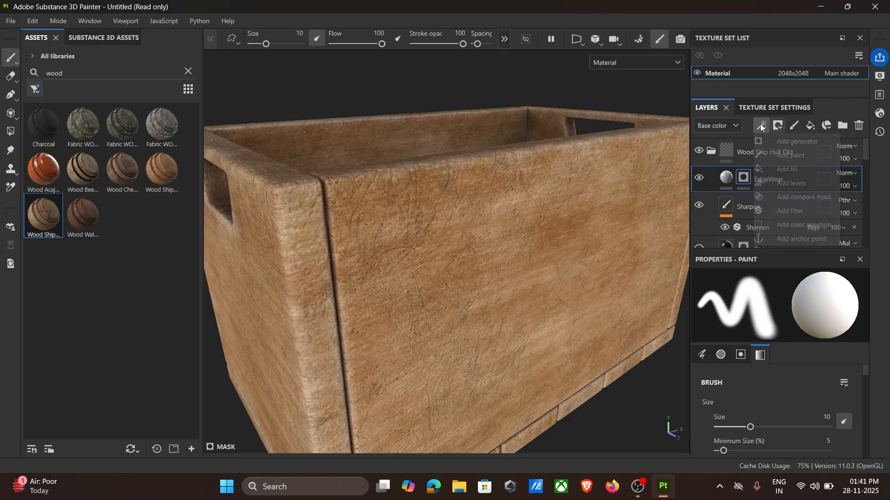
pyautogui.click(796, 170)
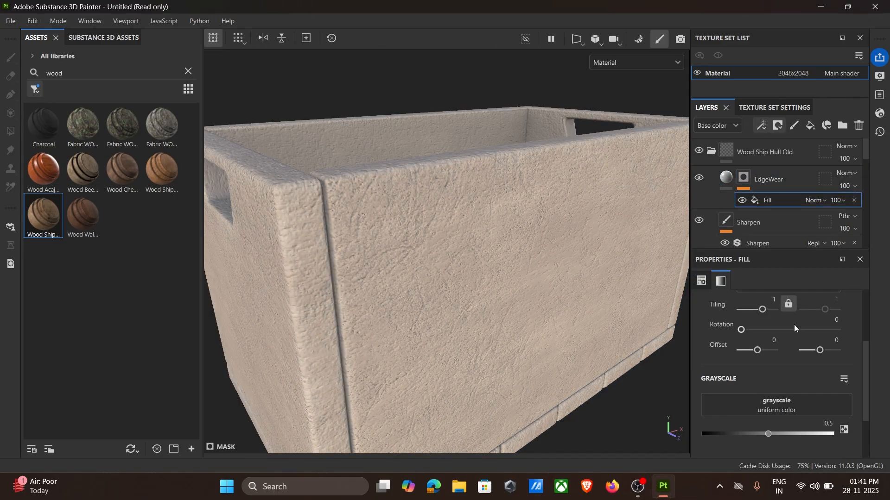
pyautogui.scroll(-1, 796, 366)
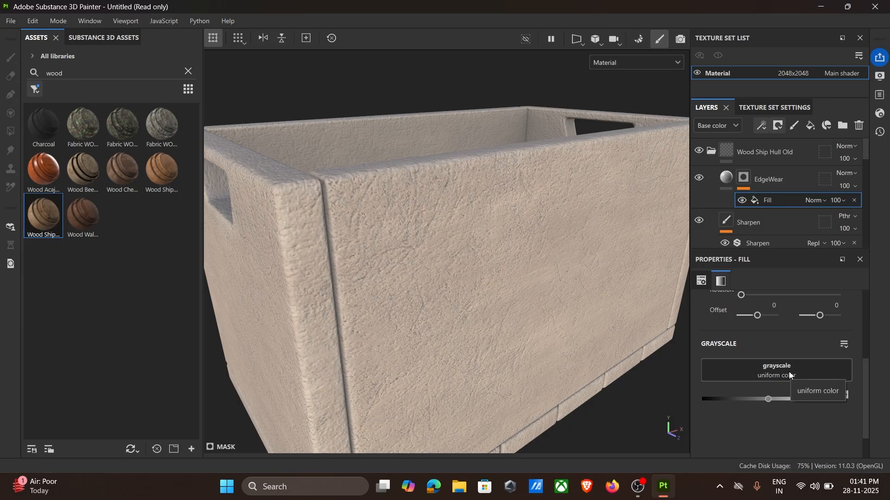
pyautogui.hotkey('ctrl', 'z')
# Add a Metal Edge Wear generator to the EdgeWear layer's mask
pyautogui.click(761, 128)
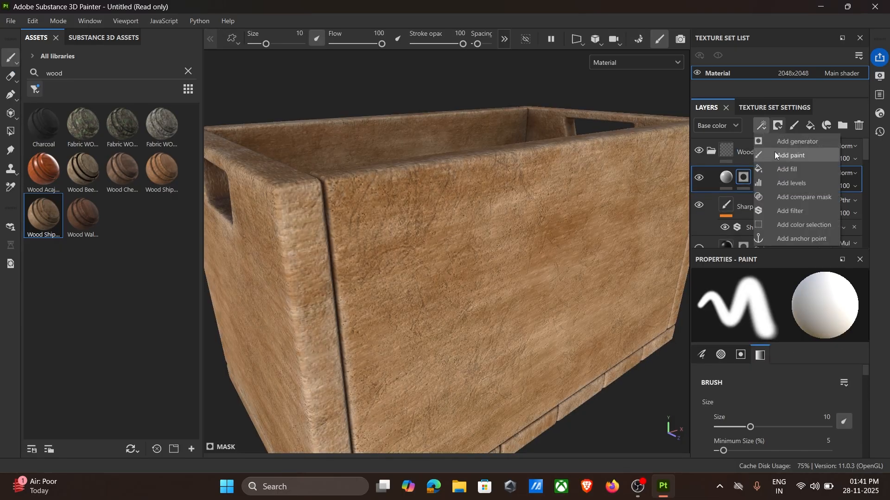
pyautogui.click(777, 143)
pyautogui.click(769, 320)
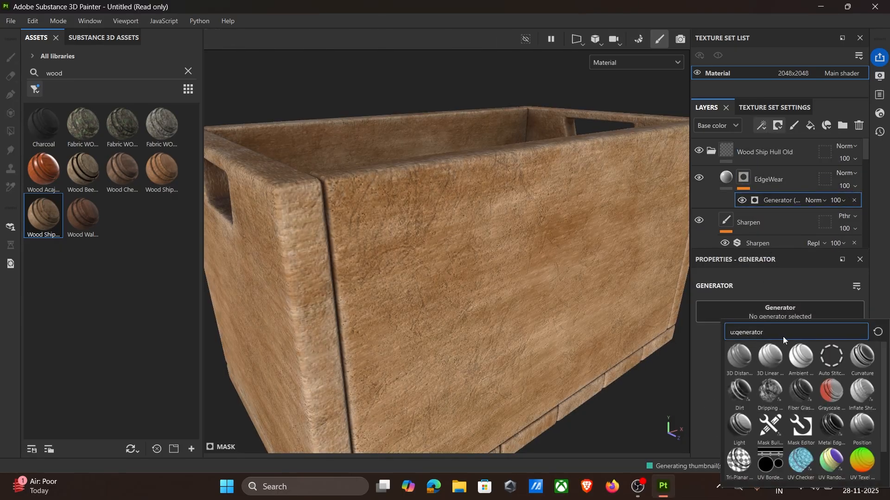
pyautogui.write('met')
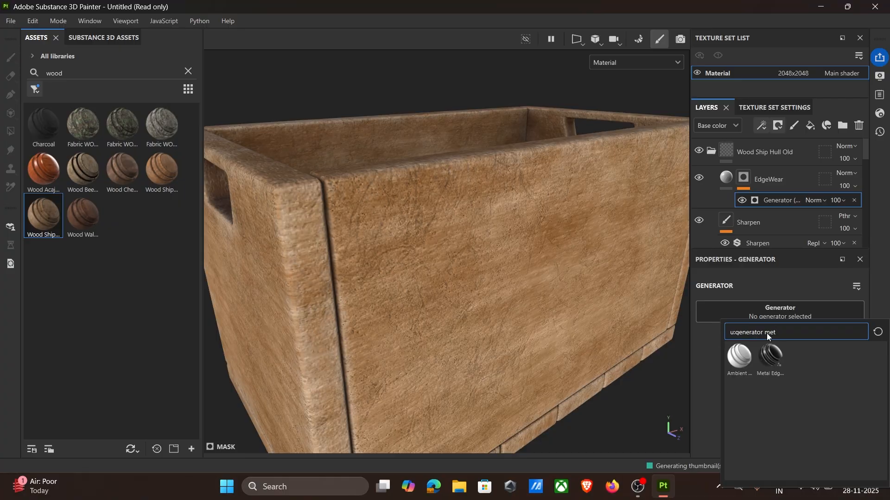
pyautogui.click(771, 357)
pyautogui.keyDown('alt'); pyautogui.moveTo(592, 256); pyautogui.dragTo(472, 224); pyautogui.keyUp('alt')
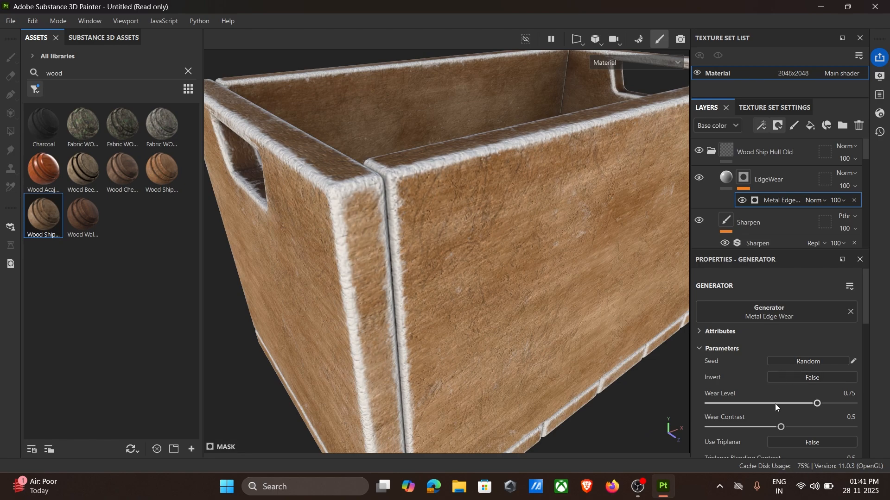
# Set the Metal Edge Wear generator's Wear Level to 0.83 and Wear Contrast to 0.26
pyautogui.moveTo(816, 403); pyautogui.dragTo(827, 404)
pyautogui.moveTo(833, 406); pyautogui.dragTo(830, 406)
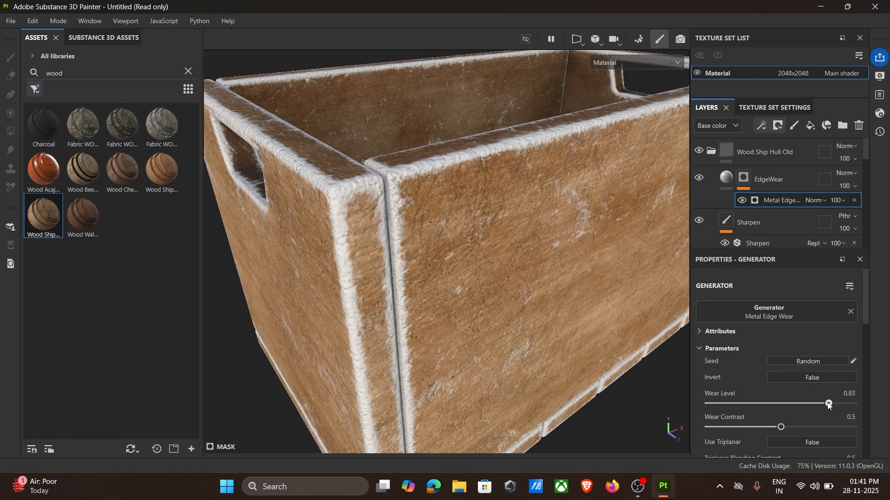
pyautogui.moveTo(780, 426); pyautogui.dragTo(722, 428)
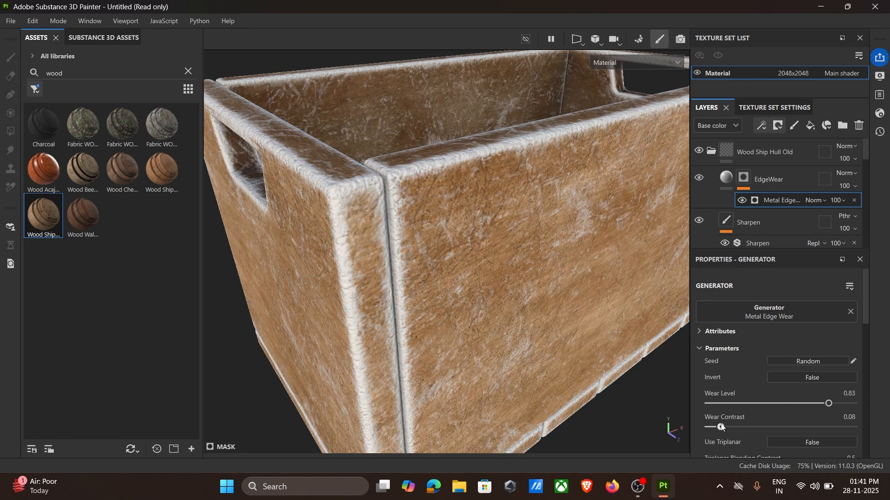
# Adjust the grunge settings of the Metal Edge Wear generator and inspect the worn edges on the crate
pyautogui.scroll(-2, 747, 427)
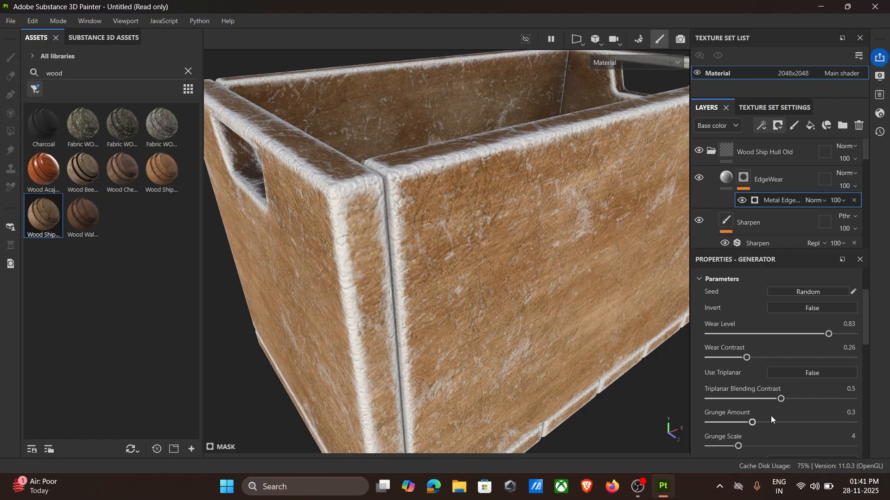
pyautogui.moveTo(761, 422); pyautogui.dragTo(738, 445)
pyautogui.scroll(-5, 543, 301)
pyautogui.keyDown('alt'); pyautogui.moveTo(543, 301); pyautogui.dragTo(509, 313); pyautogui.keyUp('alt')
pyautogui.keyDown('alt'); pyautogui.moveTo(563, 406); pyautogui.dragTo(685, 238); pyautogui.keyUp('alt')
# Copy the hex code of Color 1 from the Gradient filter on the Base layer for use on EdgeWear
pyautogui.click(722, 182)
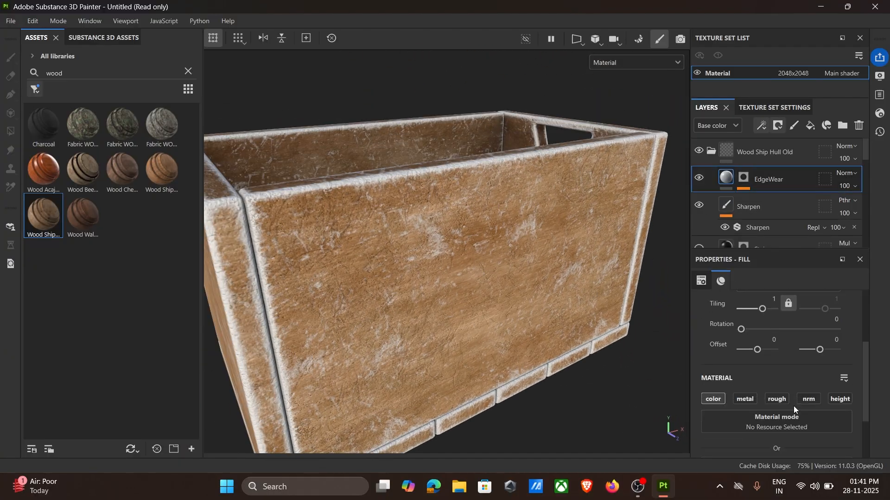
pyautogui.scroll(-2, 791, 399)
pyautogui.scroll(-5, 782, 228)
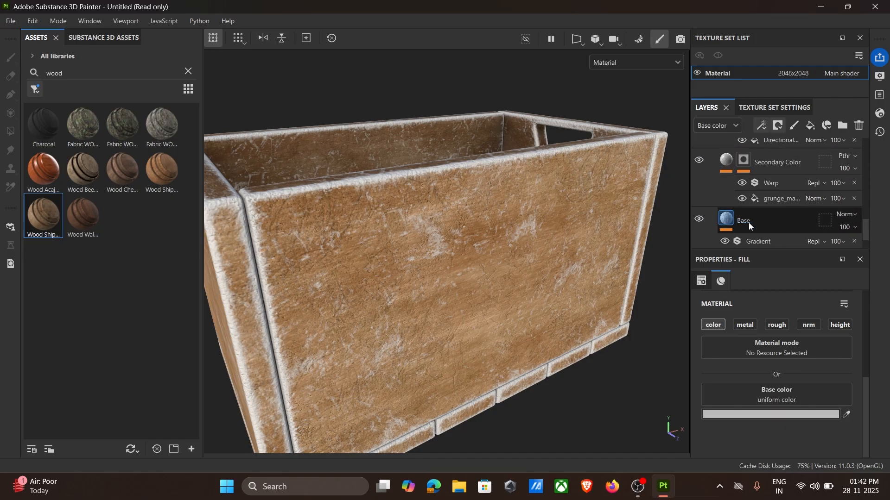
pyautogui.click(749, 226)
pyautogui.scroll(-8, 799, 347)
pyautogui.scroll(3, 799, 348)
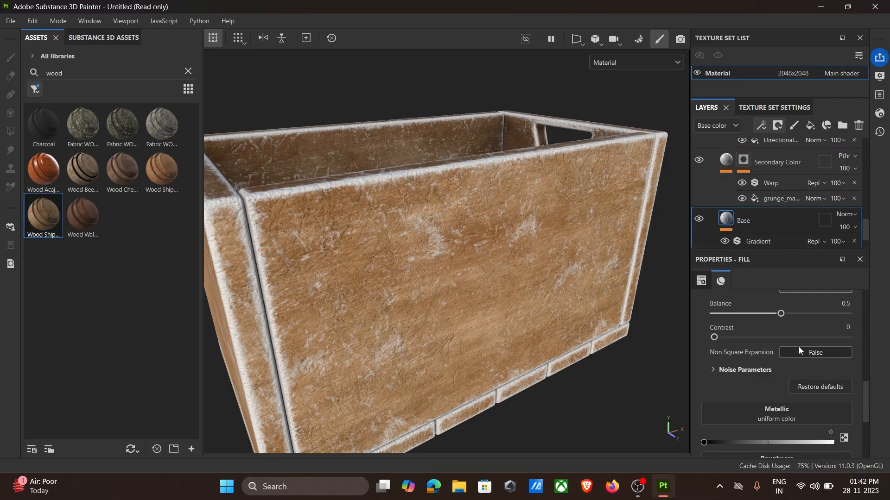
pyautogui.scroll(5, 799, 346)
pyautogui.scroll(-1, 769, 244)
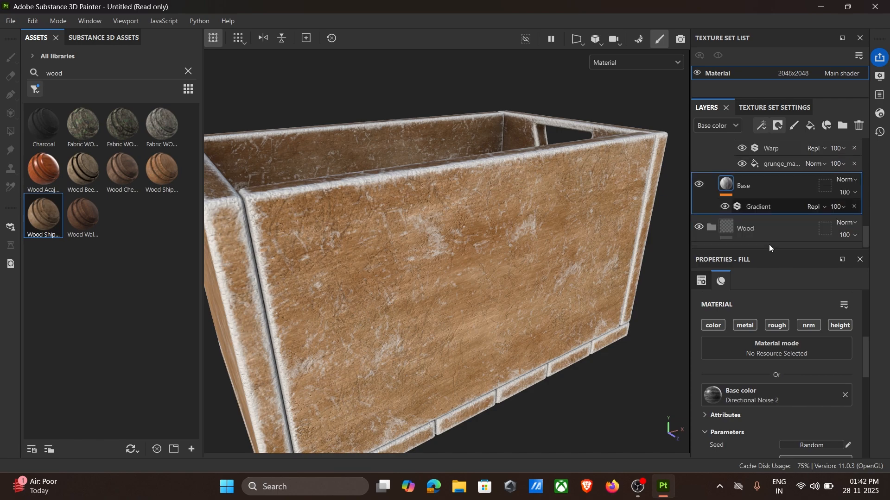
pyautogui.click(769, 207)
pyautogui.scroll(-1, 811, 371)
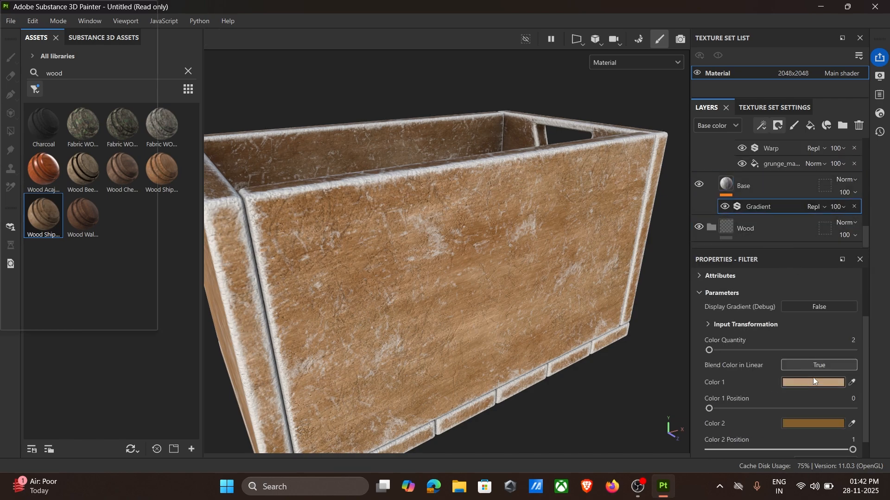
pyautogui.click(815, 381)
pyautogui.moveTo(769, 424); pyautogui.dragTo(734, 426)
pyautogui.hotkey('ctrl', 'c')
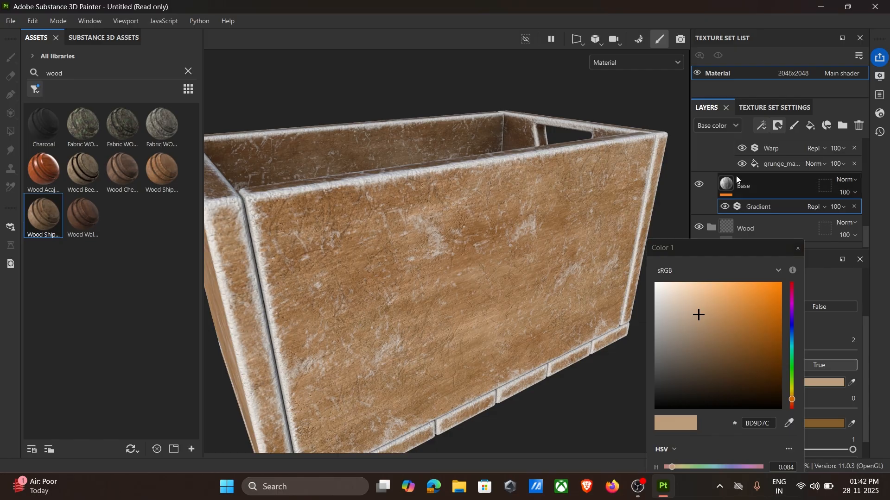
pyautogui.click(637, 488)
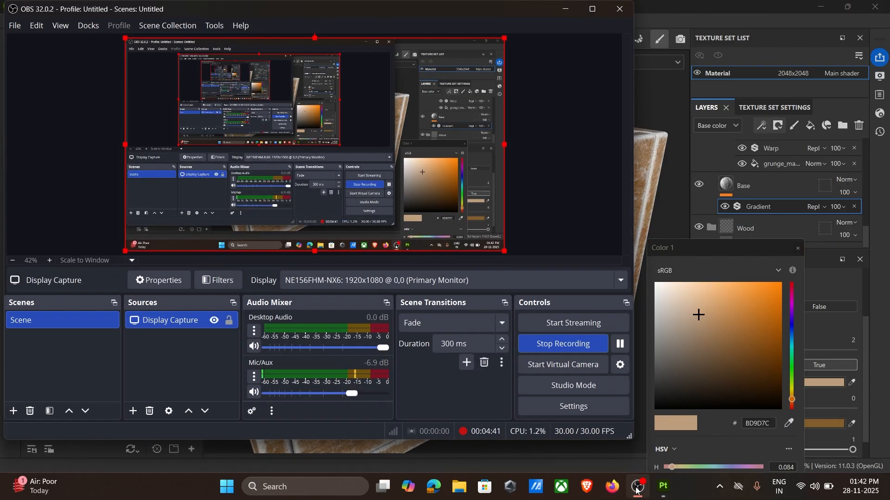
pyautogui.click(638, 488)
# Set the EdgeWear fill layer's base color to the copied hex code BD9D7C
pyautogui.click(797, 249)
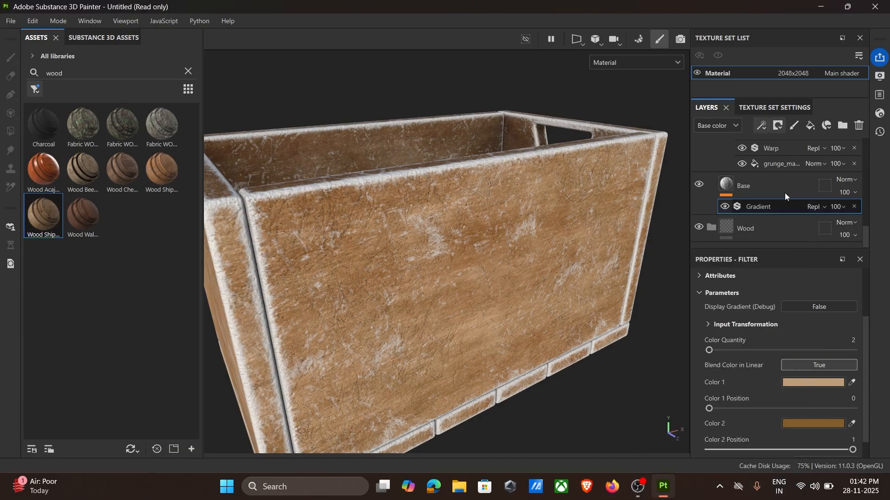
pyautogui.scroll(5, 782, 192)
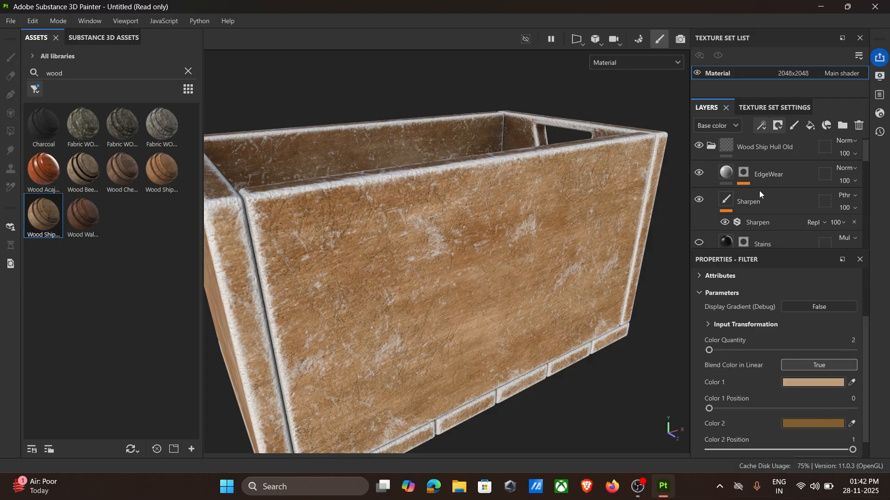
pyautogui.click(724, 182)
pyautogui.click(791, 416)
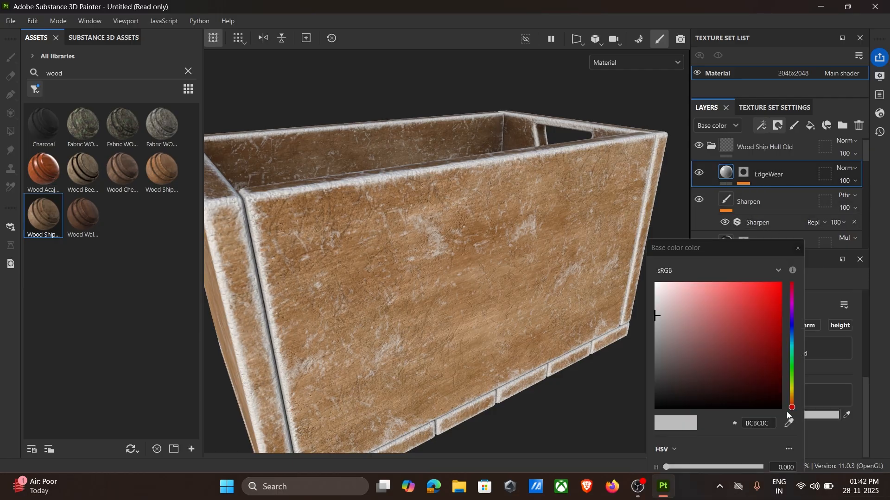
pyautogui.doubleClick(761, 422)
pyautogui.hotkey('ctrl', 'v')
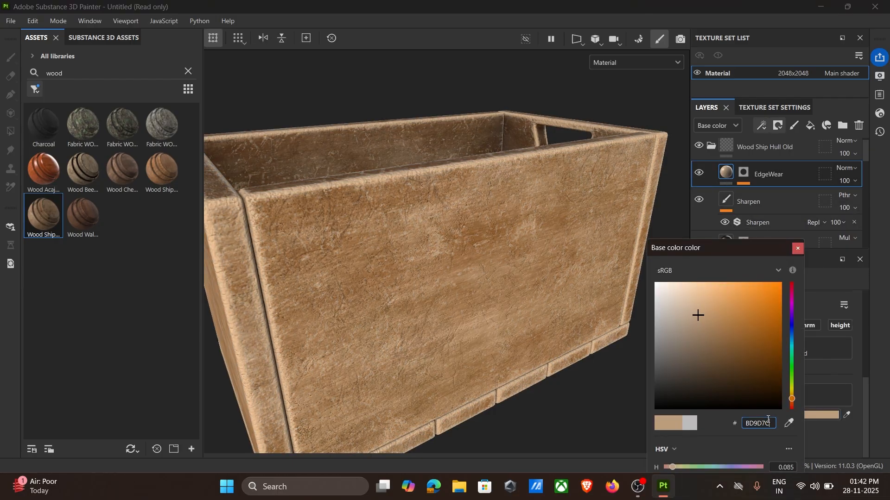
pyautogui.click(797, 248)
# Enable the roughness and height channels on the EdgeWear layer and set its height to -0.0526
pyautogui.keyDown('alt'); pyautogui.moveTo(504, 250); pyautogui.dragTo(512, 189); pyautogui.keyUp('alt')
pyautogui.keyDown('alt'); pyautogui.moveTo(512, 189); pyautogui.dragTo(512, 187, button='middle'); pyautogui.keyUp('alt')
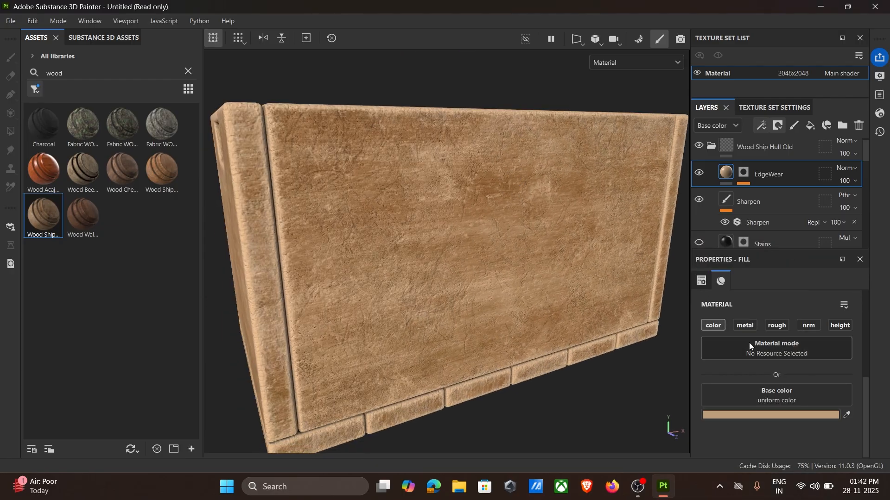
pyautogui.click(778, 325)
pyautogui.scroll(-1, 811, 391)
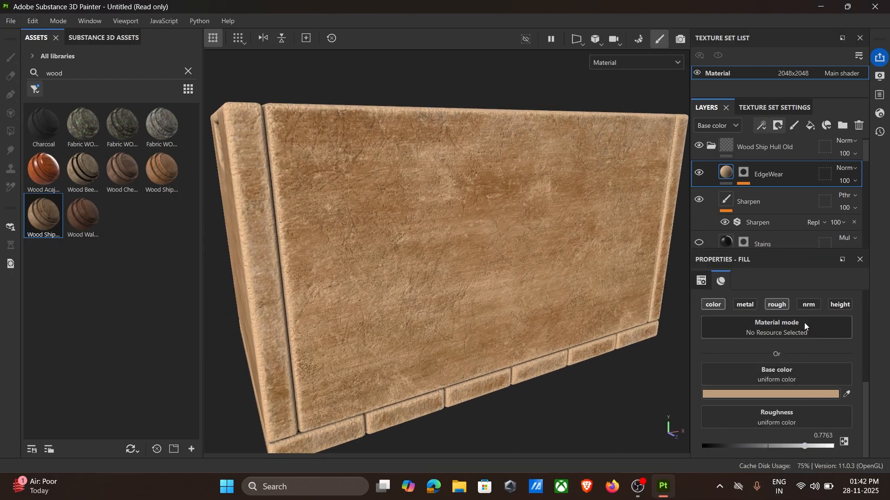
pyautogui.click(840, 304)
pyautogui.scroll(-1, 806, 425)
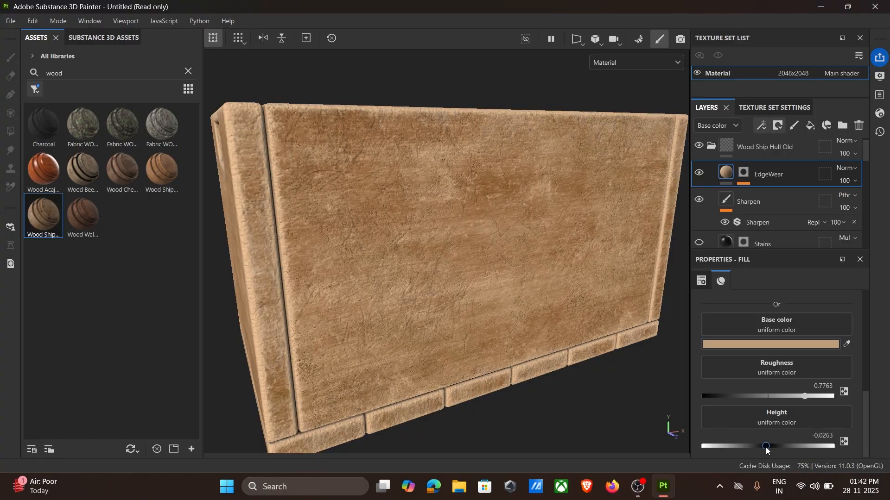
pyautogui.moveTo(767, 451); pyautogui.dragTo(764, 448)
pyautogui.keyDown('alt'); pyautogui.moveTo(623, 287); pyautogui.dragTo(545, 251); pyautogui.keyUp('alt')
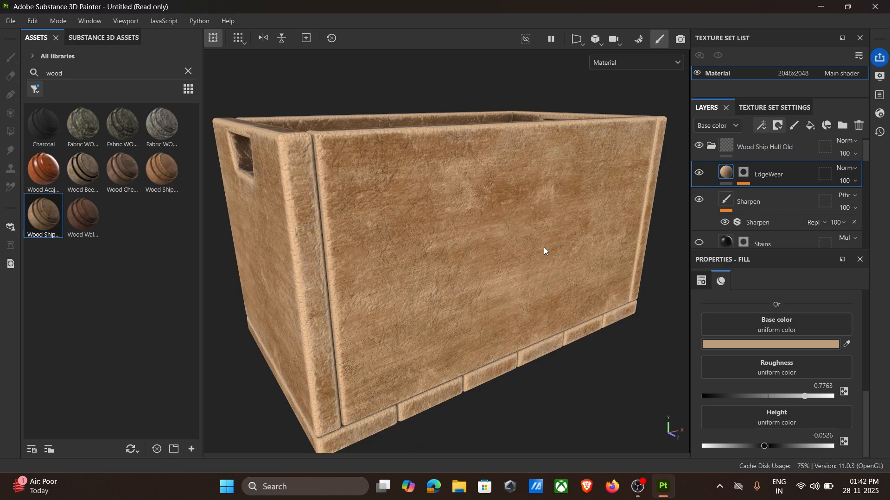
# Select the Metal Edge Wear generator on EdgeWear's mask, then filter the asset library to textures and clear the search term
pyautogui.click(743, 172)
pyautogui.click(769, 195)
pyautogui.keyDown('alt'); pyautogui.moveTo(509, 212); pyautogui.dragTo(335, 229); pyautogui.keyUp('alt')
pyautogui.click(190, 73)
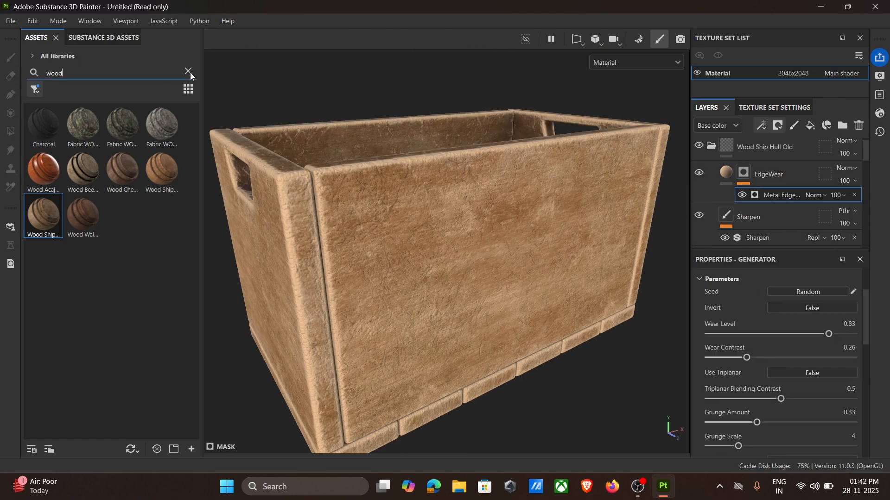
pyautogui.click(37, 89)
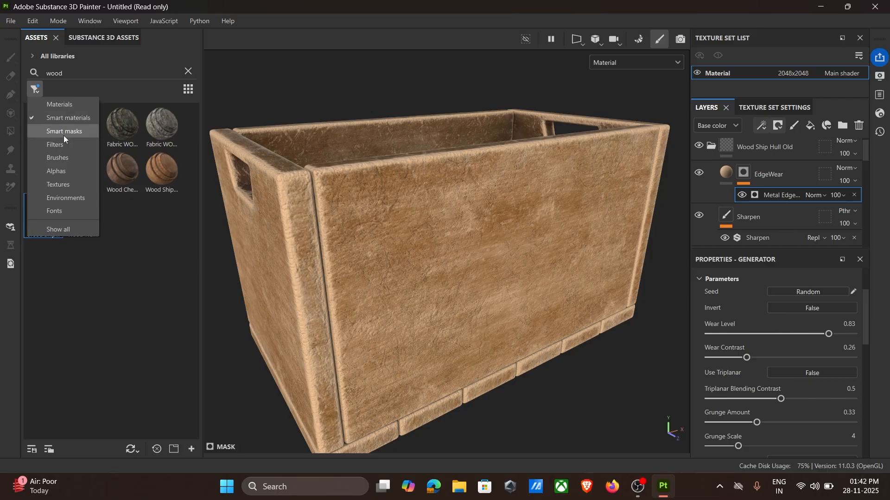
pyautogui.click(70, 175)
pyautogui.click(188, 71)
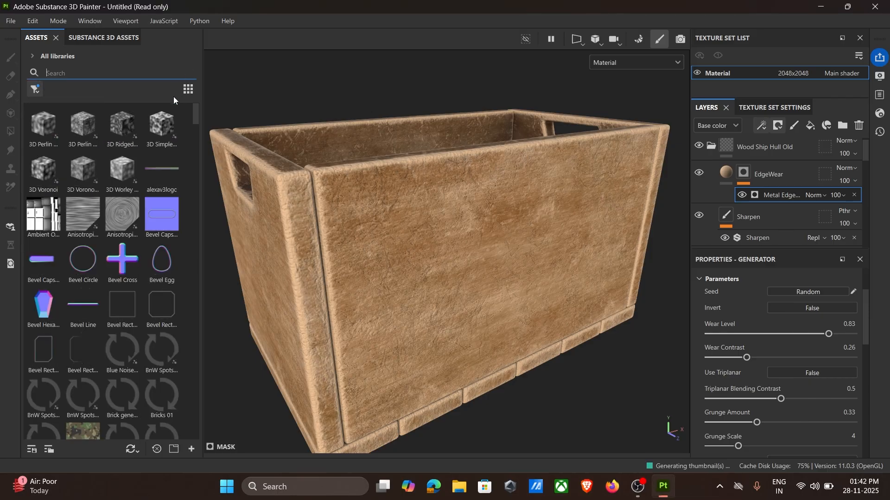
# Find the Grunge Cobweb texture in the asset library and try it as a fill on EdgeWear's mask
pyautogui.scroll(-8, 157, 215)
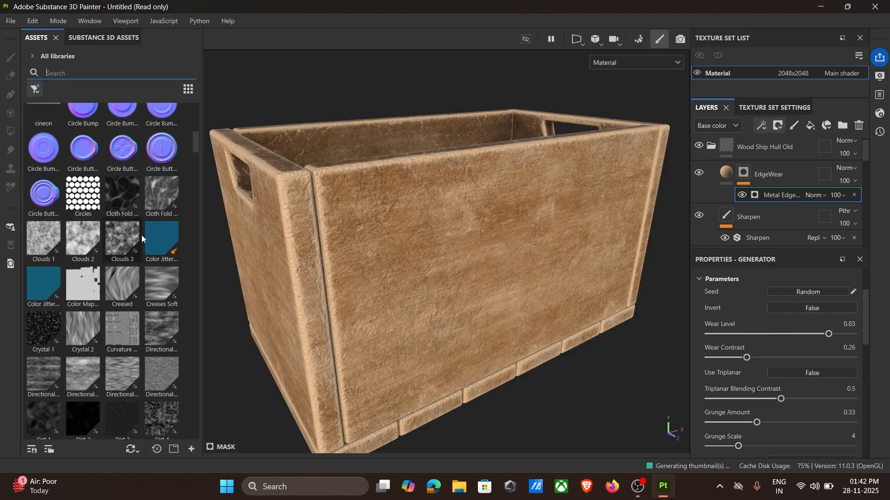
pyautogui.scroll(-3, 141, 235)
pyautogui.scroll(-10, 120, 254)
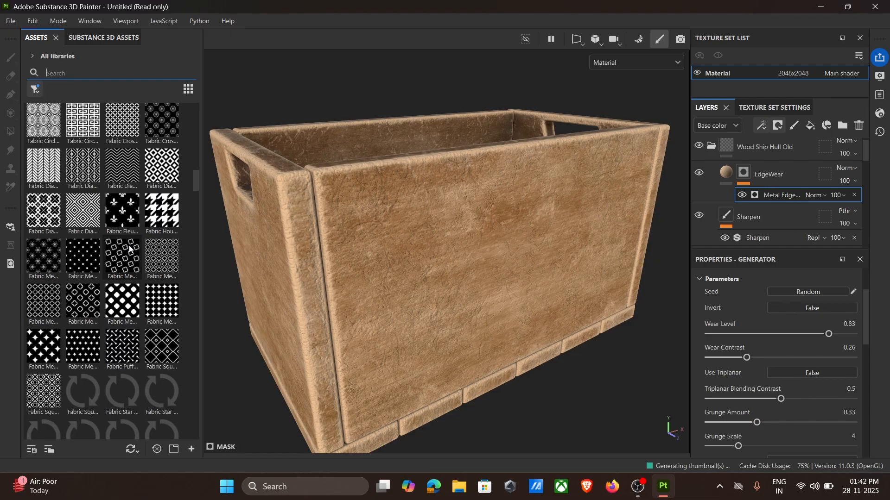
pyautogui.scroll(-15, 130, 248)
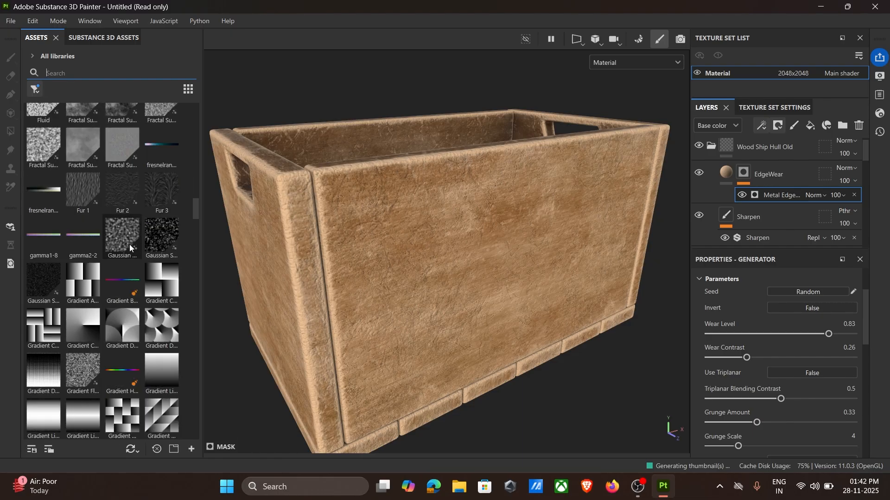
pyautogui.scroll(-3, 130, 248)
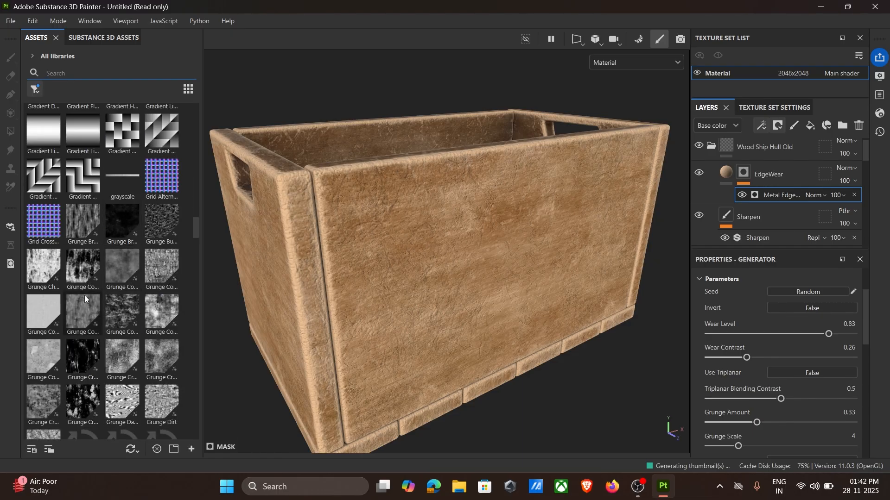
pyautogui.moveTo(72, 267)
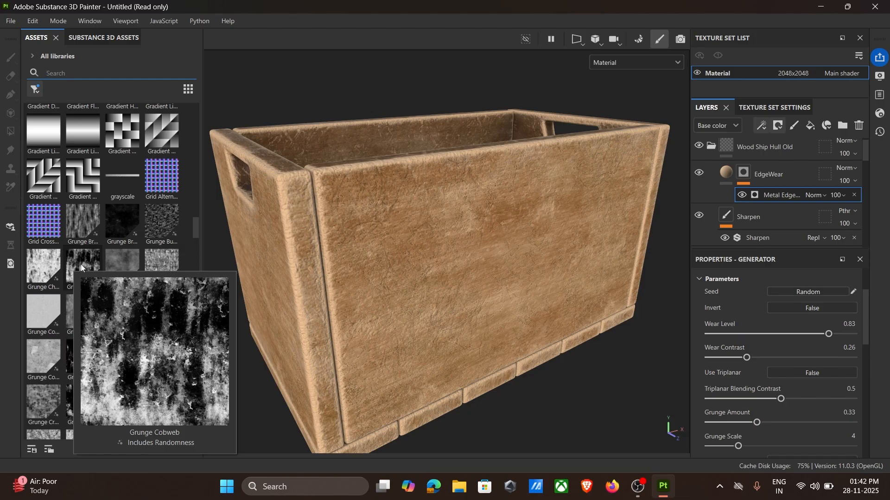
pyautogui.moveTo(82, 269); pyautogui.dragTo(747, 179)
pyautogui.keyDown('alt'); pyautogui.moveTo(573, 244); pyautogui.dragTo(530, 247); pyautogui.keyUp('alt')
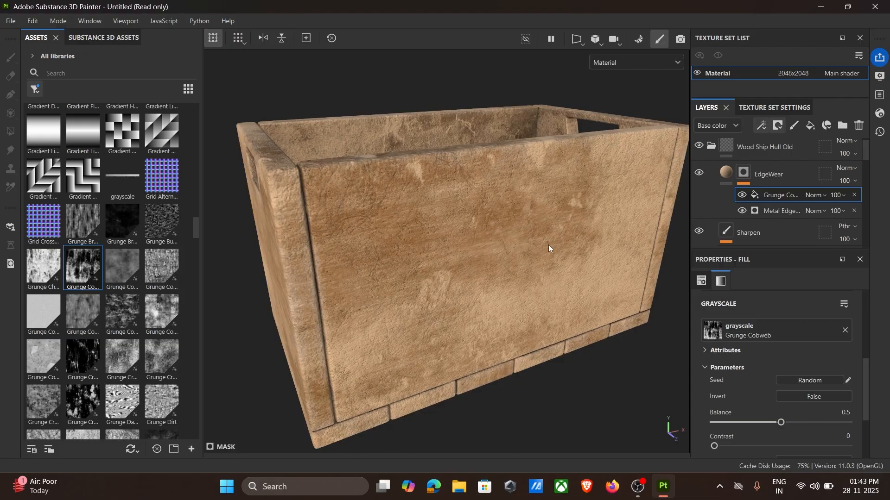
# Set the Grunge Cobweb fill's balance to 0.25, tiling to 0.75 and contrast to 0.46, checking the crate from several sides
pyautogui.moveTo(782, 422); pyautogui.dragTo(753, 424)
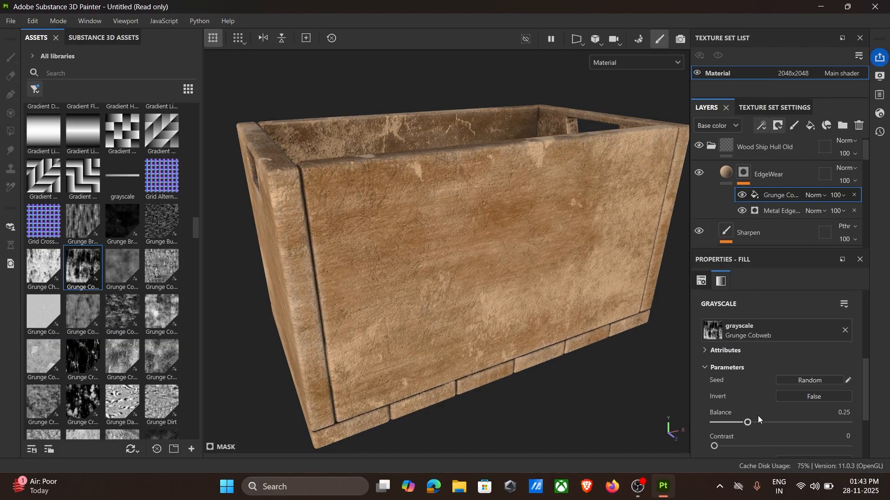
pyautogui.scroll(3, 751, 389)
pyautogui.moveTo(762, 339)
pyautogui.mouseDown()
pyautogui.moveTo(753, 342)
pyautogui.moveTo(761, 341)
pyautogui.mouseUp()
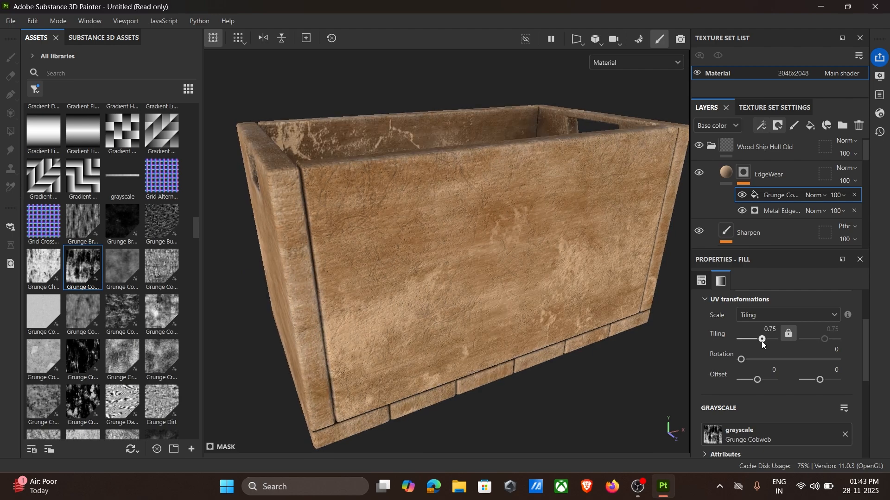
pyautogui.keyDown('alt'); pyautogui.moveTo(448, 218); pyautogui.dragTo(421, 230); pyautogui.keyUp('alt')
pyautogui.scroll(-2, 788, 411)
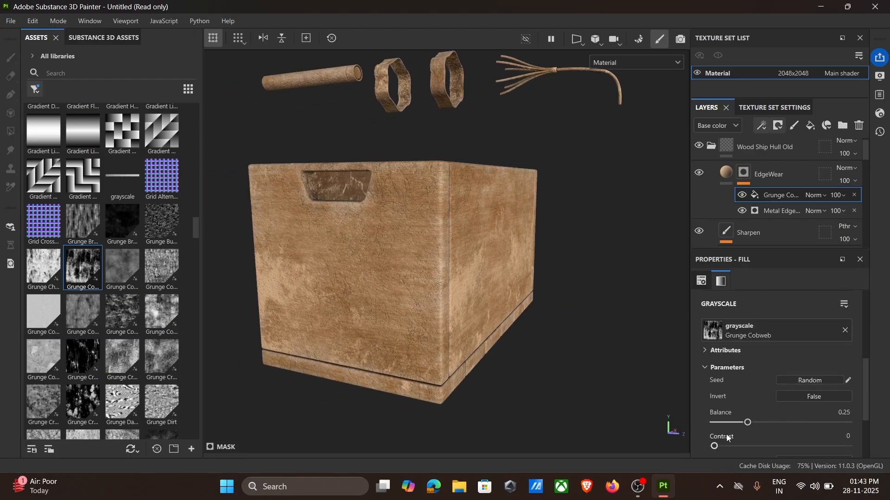
pyautogui.keyDown('alt'); pyautogui.moveTo(517, 254); pyautogui.dragTo(383, 218); pyautogui.keyUp('alt')
pyautogui.scroll(2, 405, 240)
pyautogui.scroll(3, 540, 228)
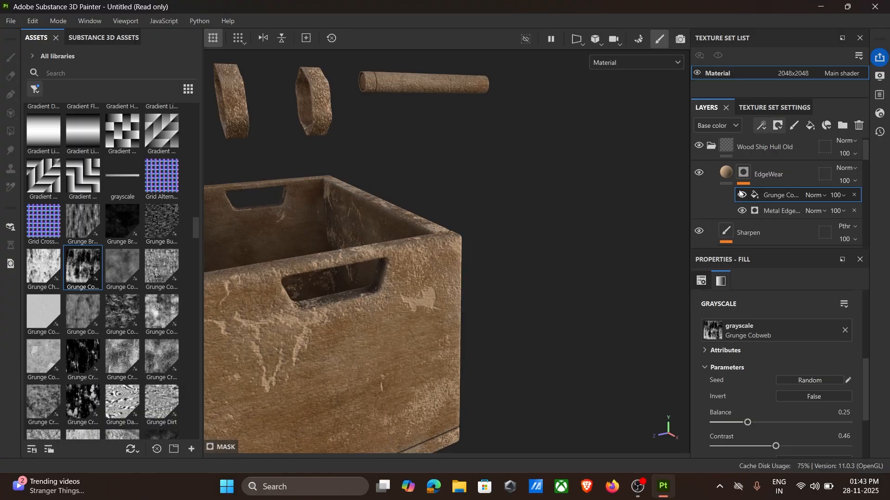
# Hide the Grunge Cobweb fill and add the Grunge Cracked Deep texture as a fill on EdgeWear's mask
pyautogui.keyDown('alt'); pyautogui.moveTo(452, 226); pyautogui.dragTo(568, 191, button='middle'); pyautogui.keyUp('alt')
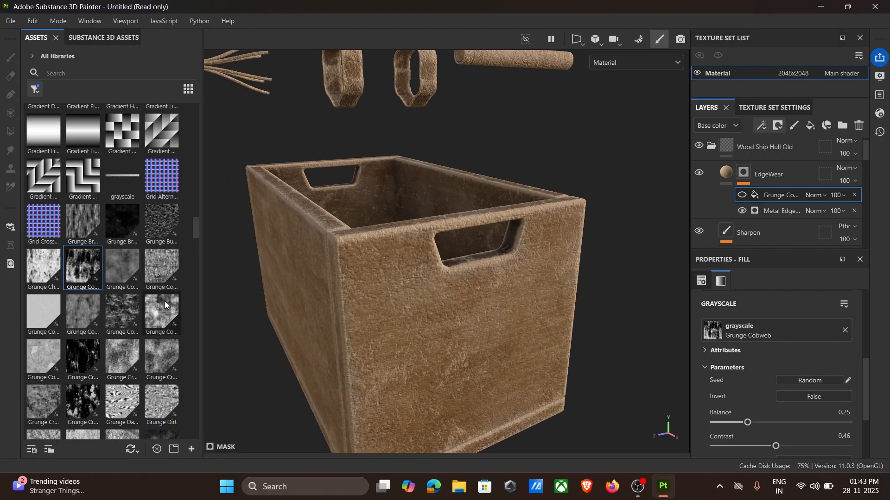
pyautogui.scroll(-3, 165, 301)
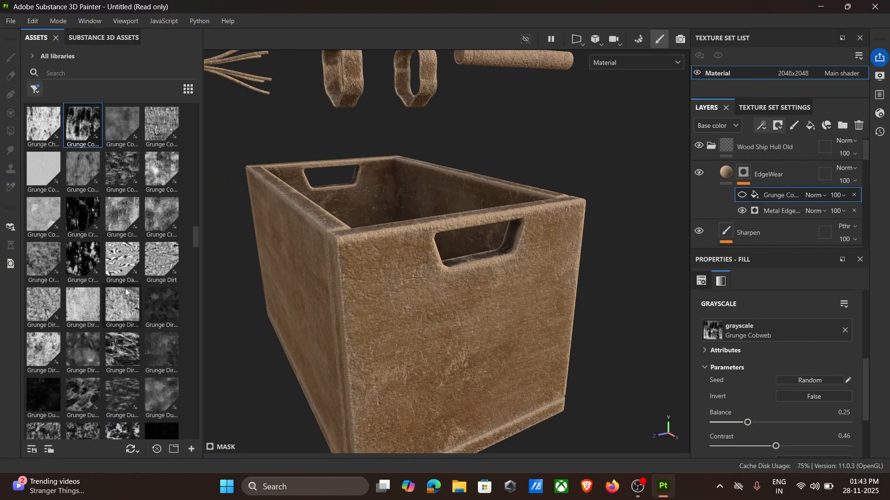
pyautogui.moveTo(83, 216)
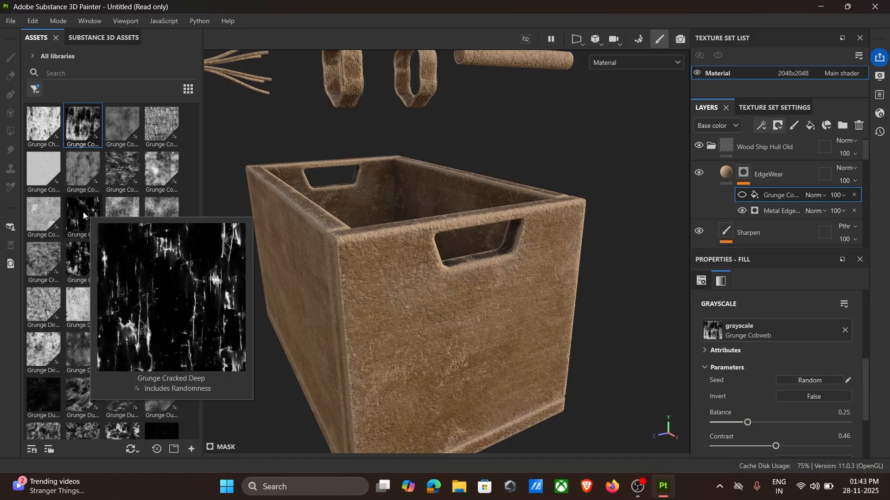
pyautogui.moveTo(79, 214); pyautogui.dragTo(771, 199)
pyautogui.keyDown('alt'); pyautogui.moveTo(643, 217); pyautogui.dragTo(389, 223); pyautogui.keyUp('alt')
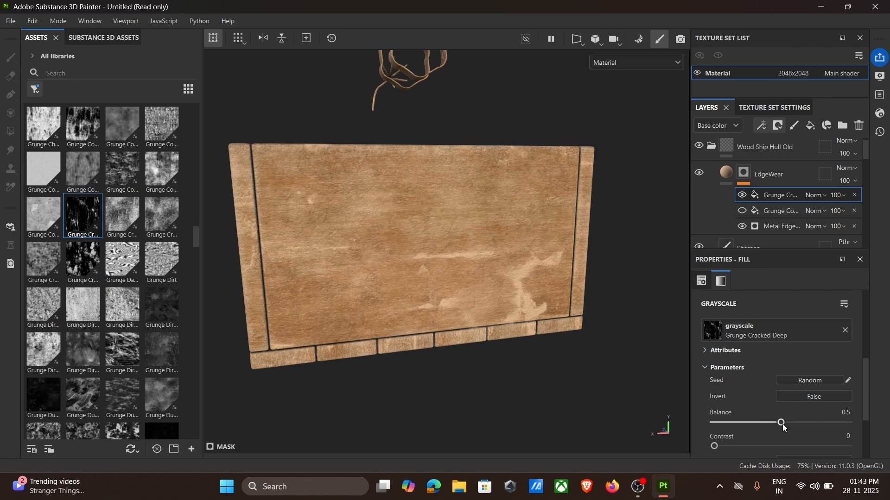
# Set the Grunge Cracked Deep fill's balance to 0.22 and its tiling to 1.94
pyautogui.moveTo(781, 423); pyautogui.dragTo(747, 424)
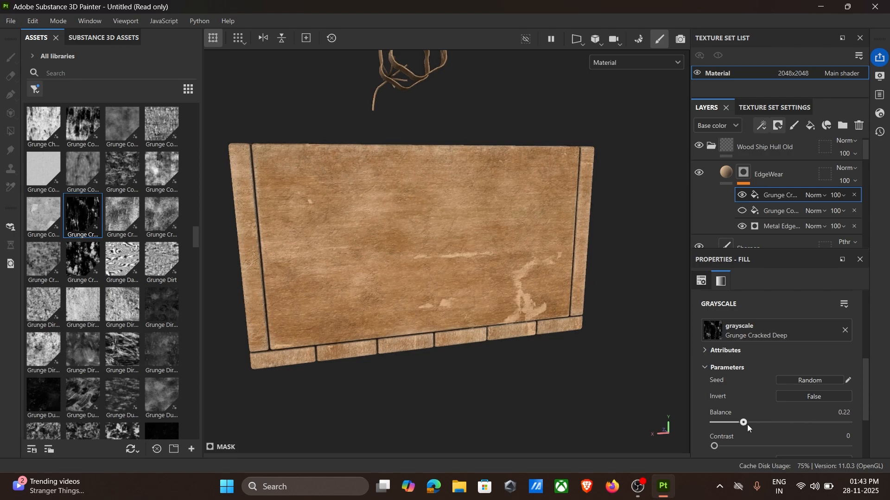
pyautogui.scroll(3, 760, 385)
pyautogui.moveTo(760, 344); pyautogui.dragTo(763, 343)
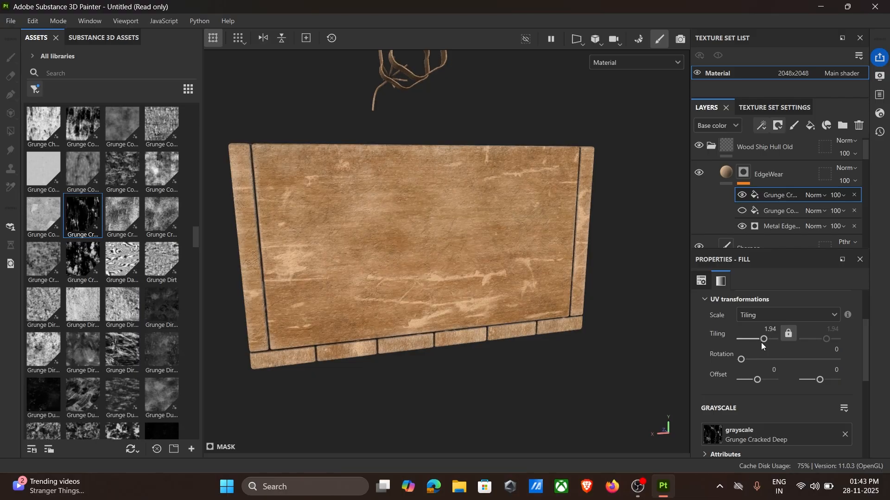
pyautogui.keyDown('alt'); pyautogui.moveTo(403, 292); pyautogui.dragTo(445, 288); pyautogui.keyUp('alt')
pyautogui.scroll(2, 446, 288)
pyautogui.scroll(1, 453, 289)
# Delete the hidden Grunge Cobweb fill from EdgeWear's mask and toggle the remaining mask effects to compare their wear
pyautogui.click(778, 211)
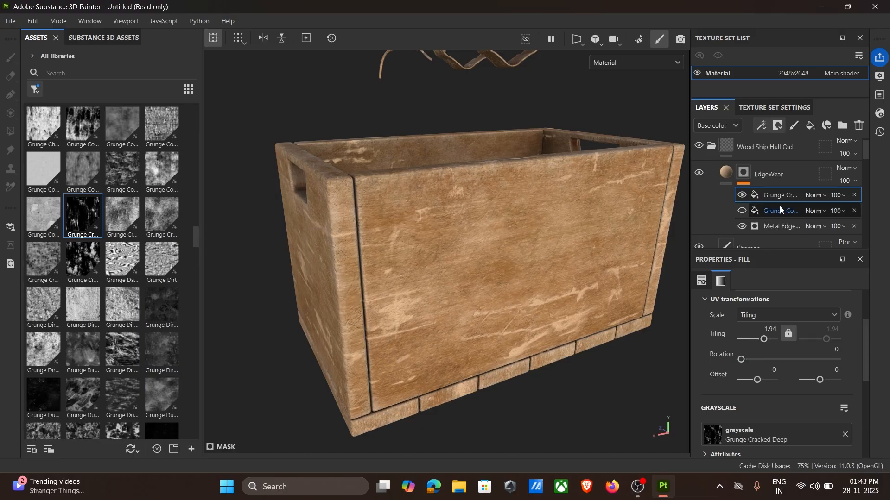
pyautogui.press('Delete')
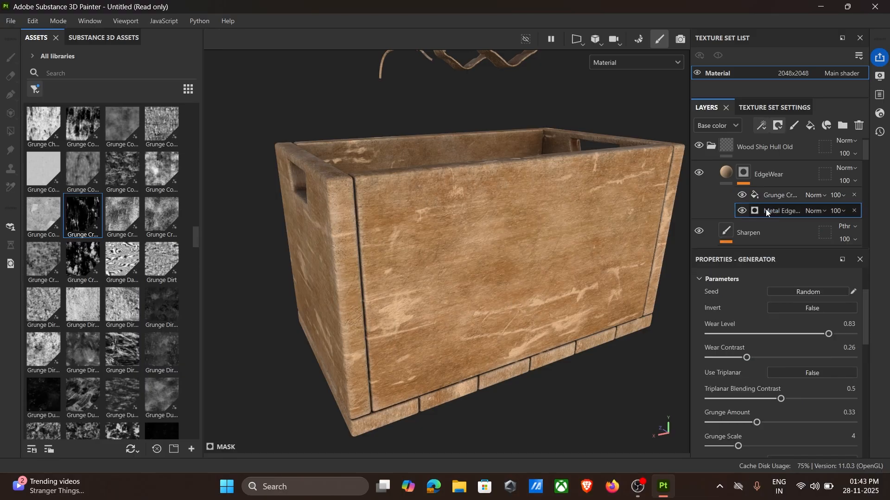
pyautogui.click(743, 197)
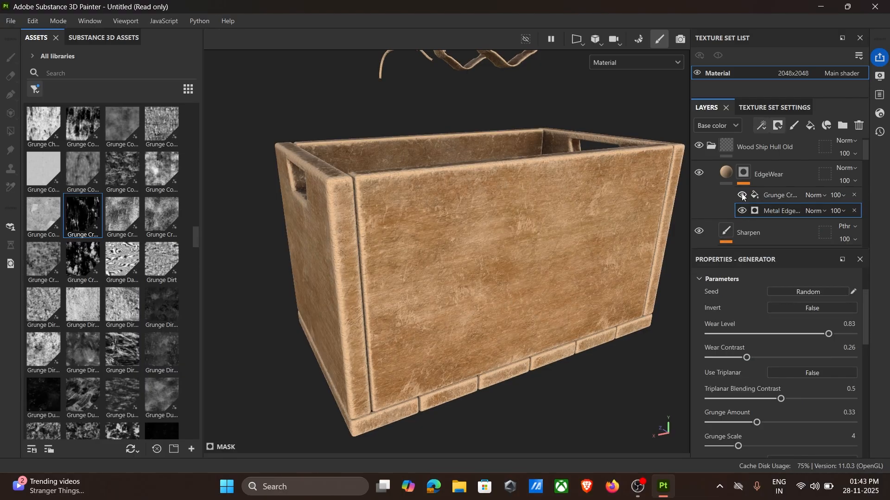
pyautogui.click(743, 196)
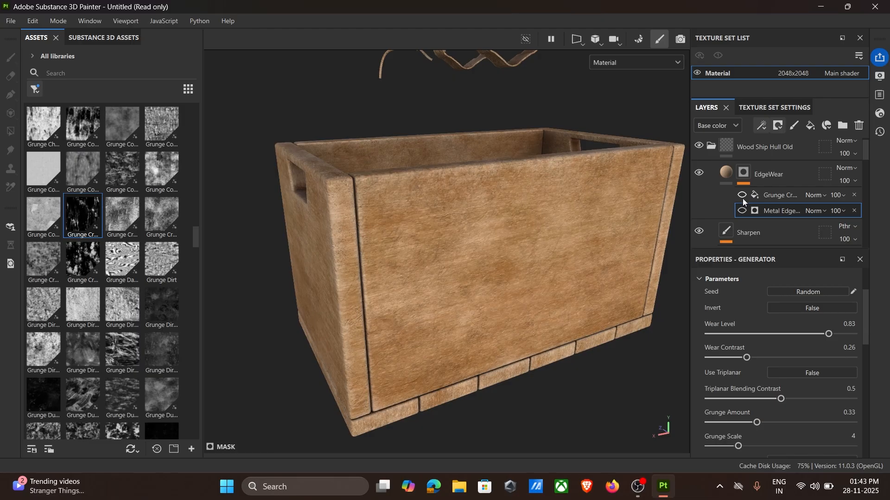
# Set the Grunge Cracked Deep fill's blend mode to Screen over the Metal Edge Wear generator
pyautogui.click(774, 199)
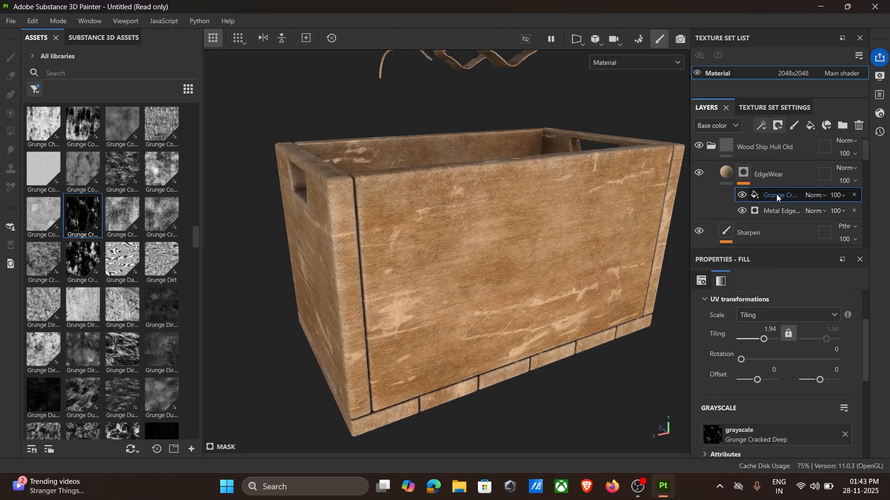
pyautogui.click(812, 196)
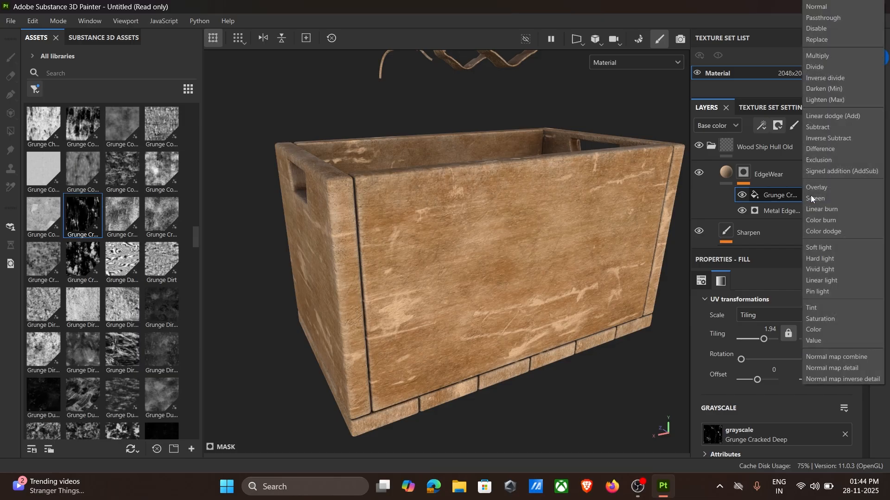
pyautogui.click(813, 199)
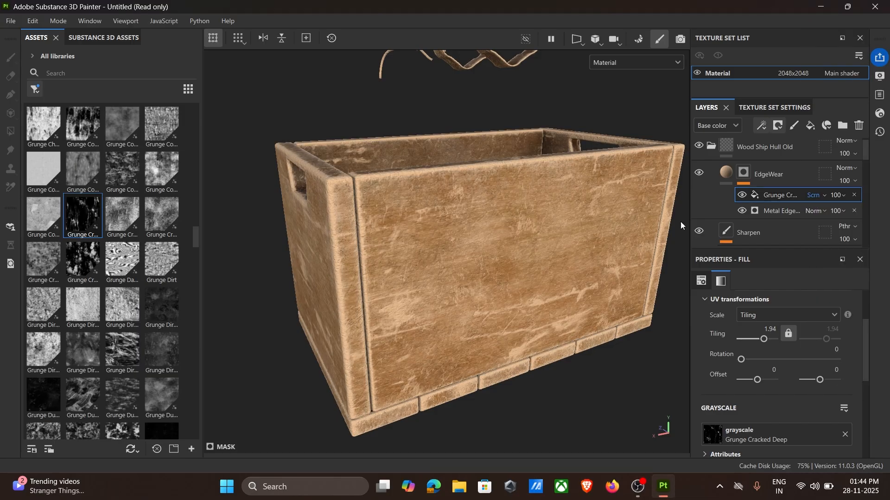
# Set the Color 2 Position to 0.72 in the Gradient filter of the wood material's Base layer
pyautogui.keyDown('alt'); pyautogui.moveTo(560, 234); pyautogui.dragTo(423, 214); pyautogui.keyUp('alt')
pyautogui.keyDown('alt'); pyautogui.moveTo(423, 214); pyautogui.dragTo(491, 216, button='middle'); pyautogui.keyUp('alt')
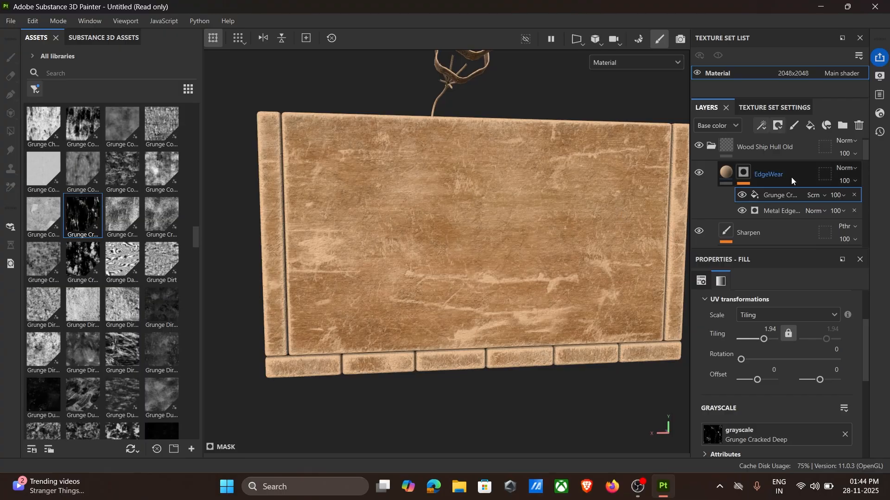
pyautogui.scroll(-10, 790, 189)
pyautogui.scroll(-3, 790, 196)
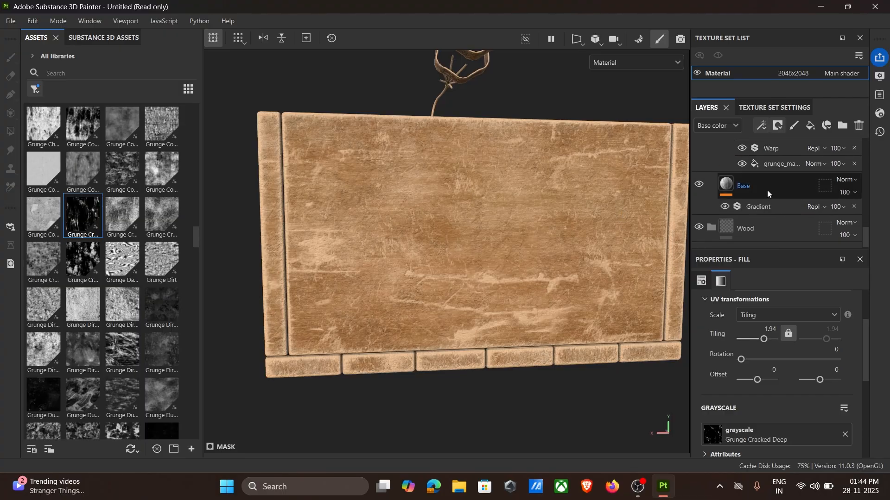
pyautogui.click(790, 186)
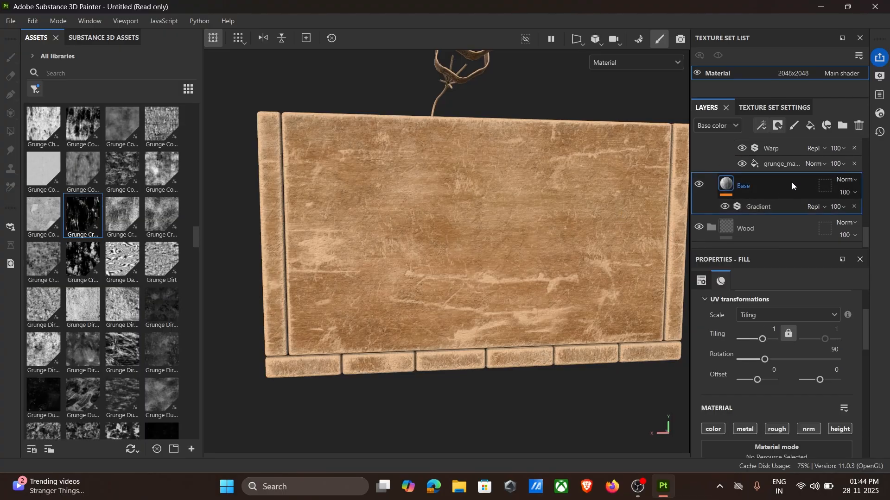
pyautogui.click(771, 208)
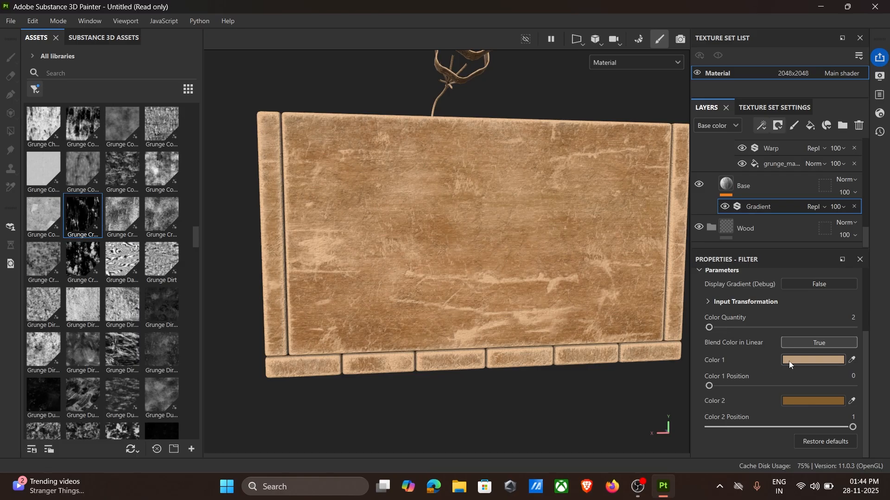
pyautogui.moveTo(749, 426); pyautogui.dragTo(816, 428)
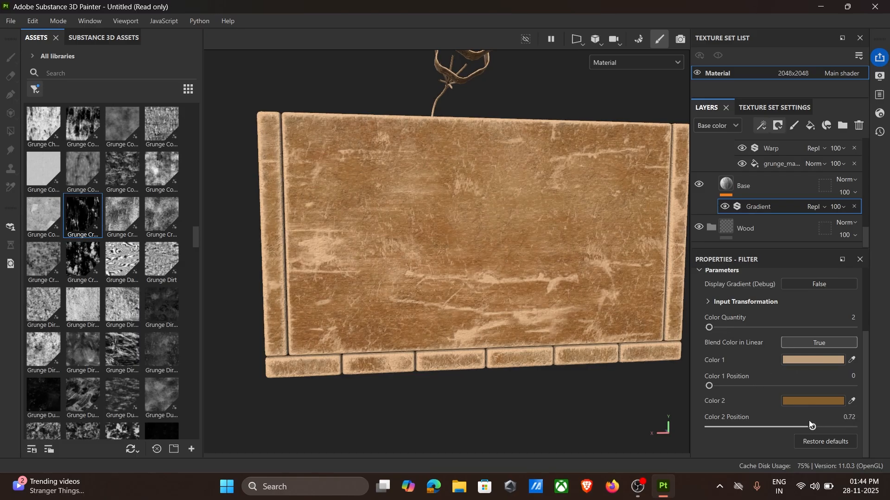
# Set the Base layer Gradient's Color Quantity to 3
pyautogui.moveTo(739, 334)
pyautogui.mouseDown()
pyautogui.moveTo(758, 330)
pyautogui.moveTo(716, 330)
pyautogui.moveTo(825, 338)
pyautogui.moveTo(765, 341)
pyautogui.mouseUp()
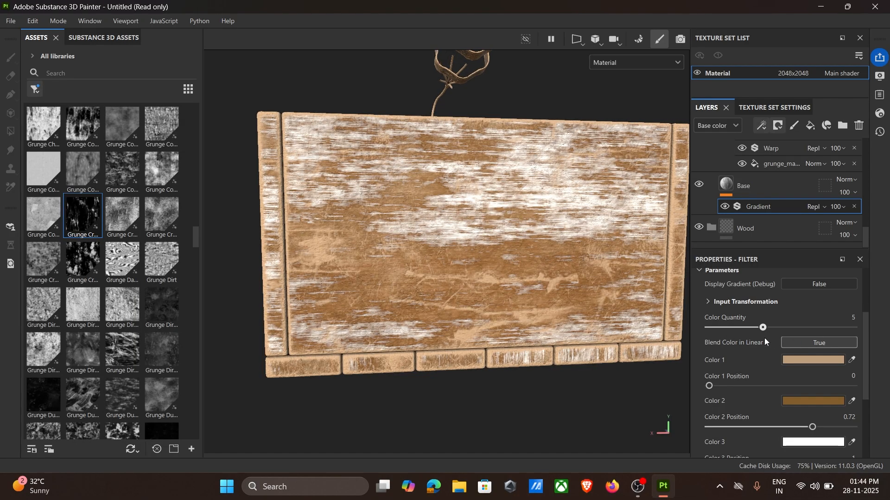
pyautogui.scroll(-3, 765, 339)
pyautogui.scroll(1, 798, 361)
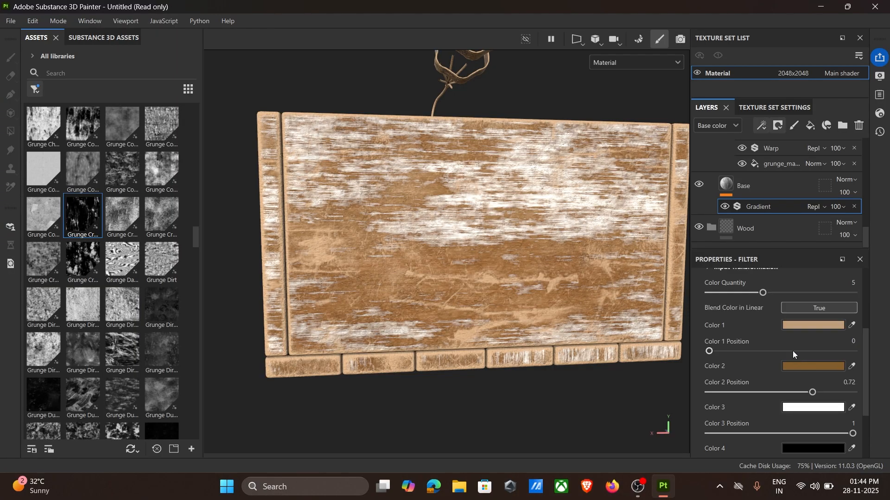
pyautogui.moveTo(746, 295); pyautogui.dragTo(734, 294)
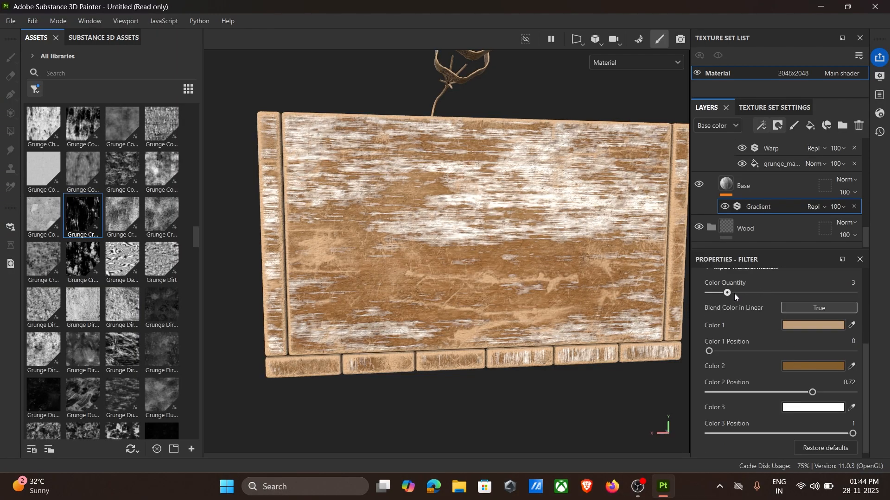
# Change the Gradient's Color 3 to a dark brown by sampling the Color 1 swatch and darkening it
pyautogui.click(816, 409)
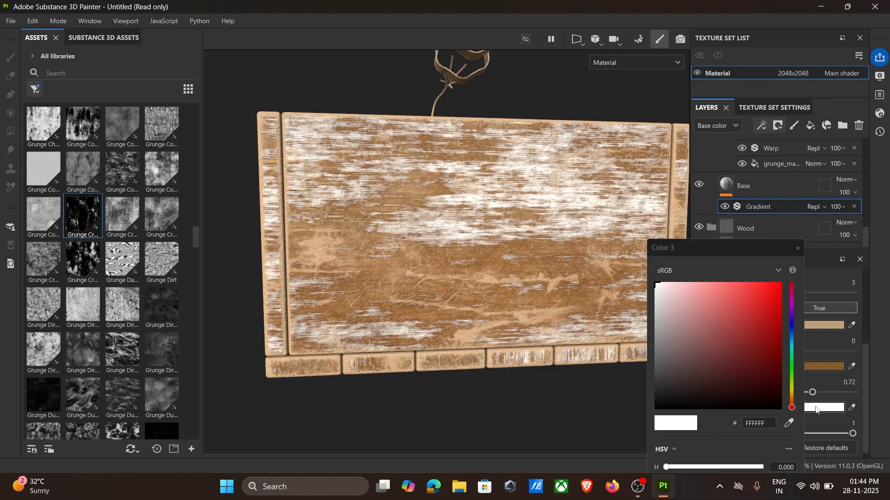
pyautogui.click(790, 423)
pyautogui.click(827, 326)
pyautogui.moveTo(719, 345)
pyautogui.mouseDown()
pyautogui.moveTo(718, 306)
pyautogui.moveTo(703, 319)
pyautogui.moveTo(726, 353)
pyautogui.moveTo(681, 370)
pyautogui.moveTo(721, 360)
pyautogui.moveTo(721, 350)
pyautogui.moveTo(722, 360)
pyautogui.mouseUp()
pyautogui.keyDown('alt'); pyautogui.moveTo(486, 357); pyautogui.dragTo(496, 296); pyautogui.keyUp('alt')
pyautogui.click(794, 252)
# Collapse the Wood Ship Hull Old folder and move it inside the Wood folder
pyautogui.keyDown('alt'); pyautogui.moveTo(602, 213); pyautogui.dragTo(549, 186); pyautogui.keyUp('alt')
pyautogui.scroll(5, 802, 174)
pyautogui.scroll(10, 802, 175)
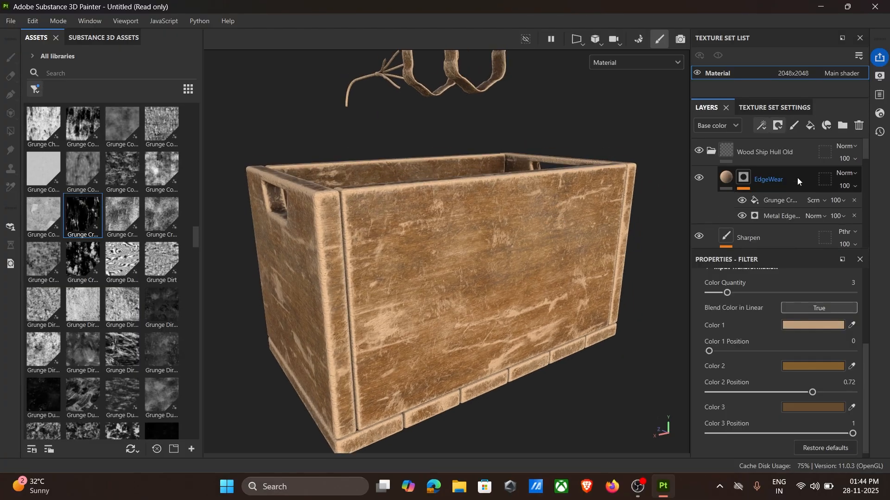
pyautogui.click(711, 152)
pyautogui.click(720, 155)
pyautogui.keyDown('alt'); pyautogui.moveTo(519, 199); pyautogui.dragTo(575, 186); pyautogui.keyUp('alt')
pyautogui.click(780, 126)
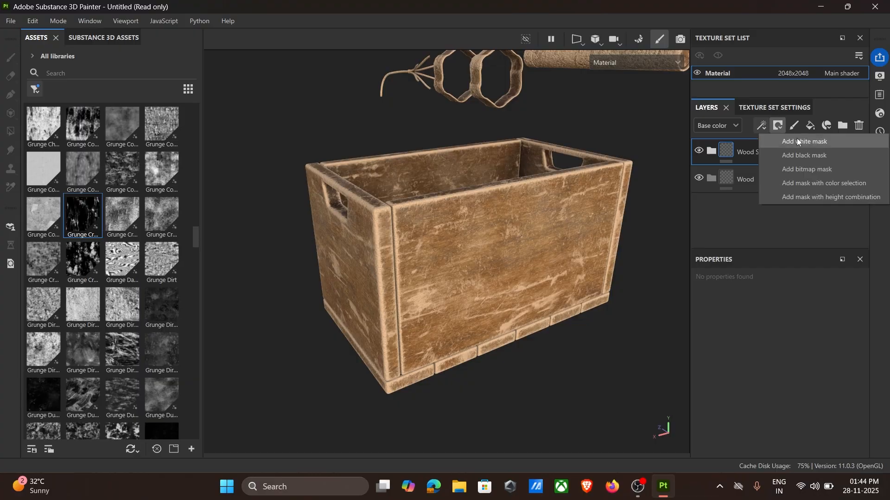
pyautogui.moveTo(758, 162); pyautogui.dragTo(780, 183)
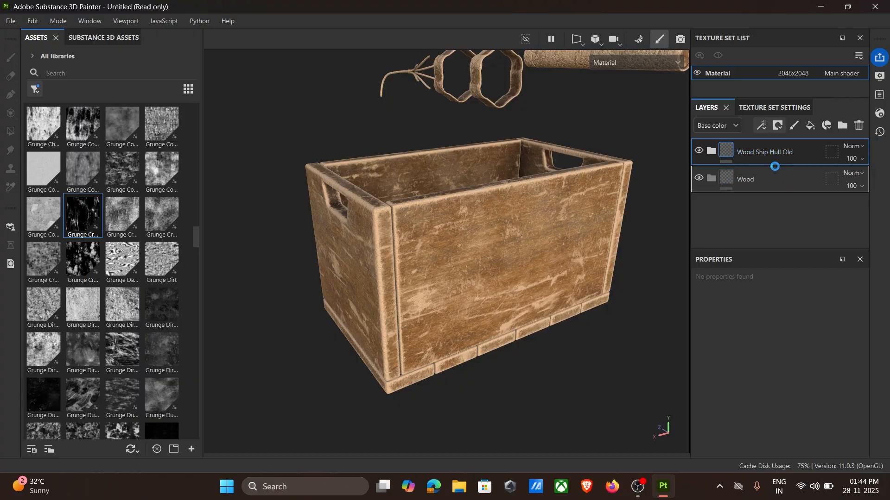
pyautogui.moveTo(775, 166); pyautogui.dragTo(757, 163)
# Add a black mask to the Wood folder and reveal the box on it with Polygon Fill in mesh mode
pyautogui.click(764, 150)
pyautogui.click(779, 126)
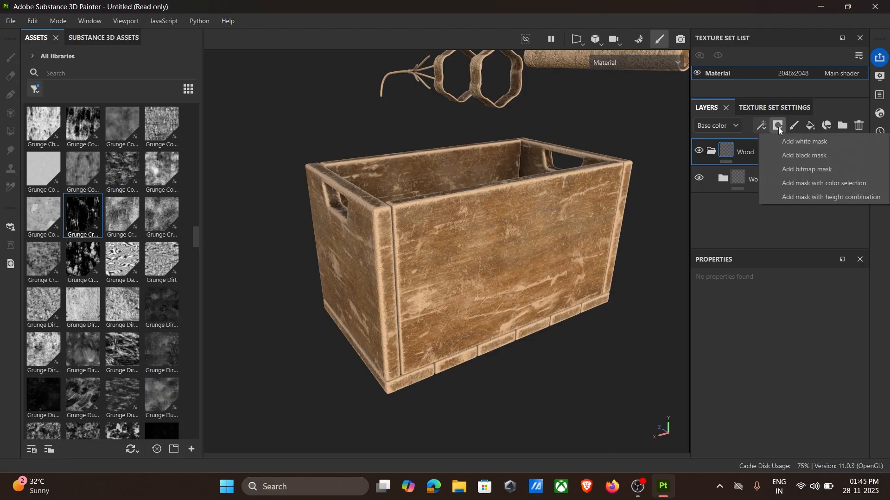
pyautogui.click(797, 155)
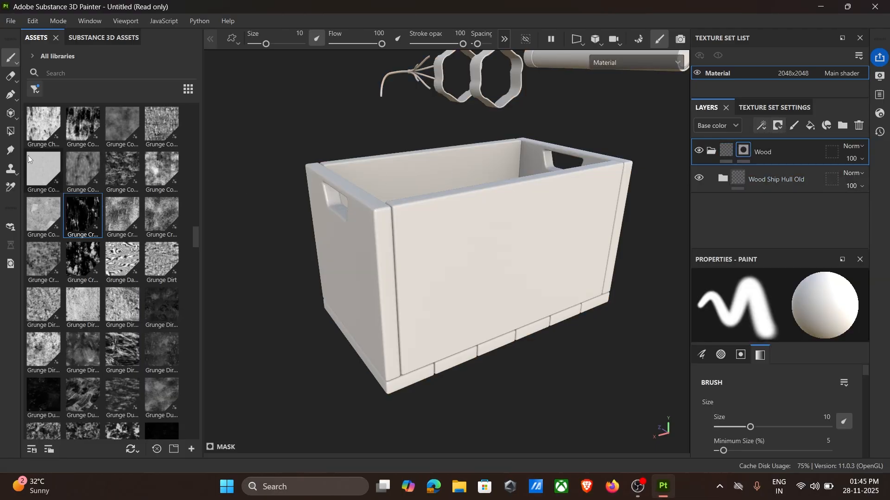
pyautogui.click(10, 131)
pyautogui.click(251, 39)
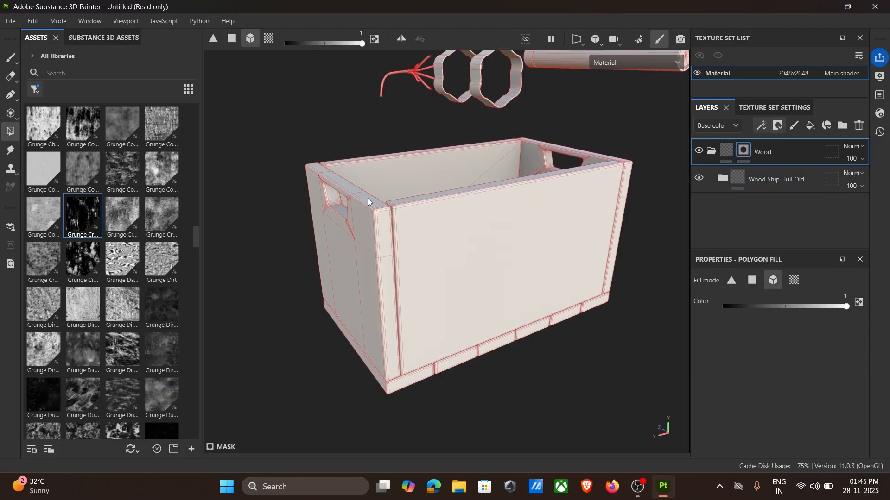
pyautogui.click(551, 299)
# Examine the worn wood texture on the box's sides, edges and handle cutouts from several angles
pyautogui.keyDown('alt'); pyautogui.moveTo(612, 353); pyautogui.dragTo(491, 273); pyautogui.keyUp('alt')
pyautogui.keyDown('shift'); pyautogui.moveTo(491, 273); pyautogui.dragTo(459, 268, button='right'); pyautogui.keyUp('shift')
pyautogui.keyDown('alt'); pyautogui.moveTo(452, 259); pyautogui.dragTo(640, 236, button='middle'); pyautogui.keyUp('alt')
pyautogui.keyDown('alt'); pyautogui.moveTo(639, 236); pyautogui.dragTo(602, 231); pyautogui.keyUp('alt')
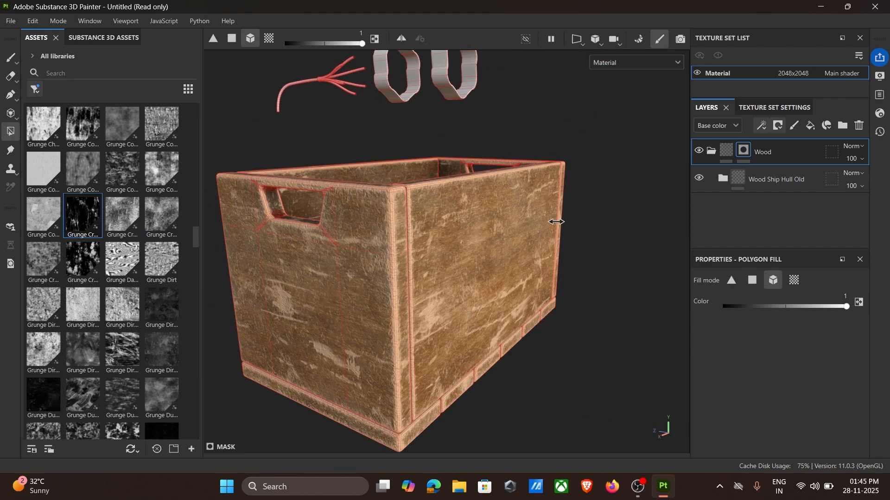
pyautogui.keyDown('shift'); pyautogui.moveTo(557, 221); pyautogui.dragTo(554, 221, button='right'); pyautogui.keyUp('shift')
pyautogui.scroll(1, 554, 223)
pyautogui.keyDown('alt'); pyautogui.moveTo(554, 223); pyautogui.dragTo(489, 222); pyautogui.keyUp('alt')
pyautogui.keyDown('alt'); pyautogui.moveTo(489, 222); pyautogui.dragTo(522, 223, button='middle'); pyautogui.keyUp('alt')
pyautogui.scroll(1, 522, 223)
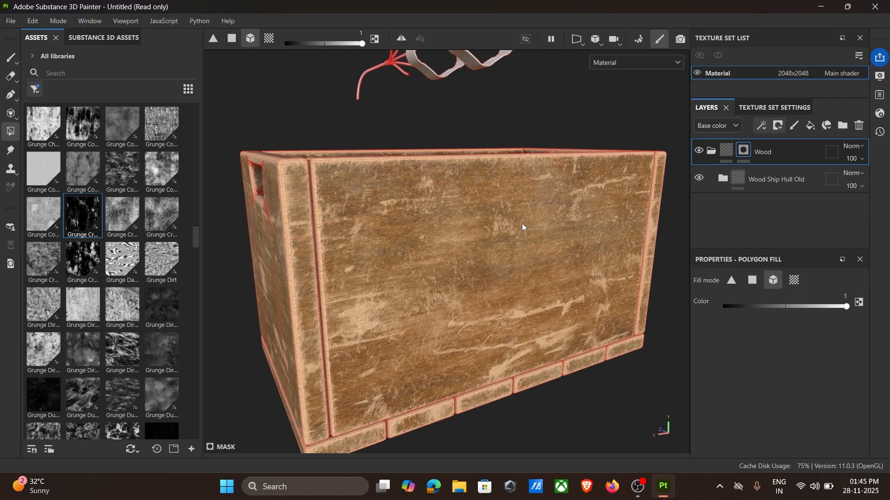
pyautogui.keyDown('alt'); pyautogui.moveTo(521, 223); pyautogui.dragTo(495, 204); pyautogui.keyUp('alt')
pyautogui.keyDown('alt'); pyautogui.moveTo(495, 205); pyautogui.dragTo(466, 199, button='middle'); pyautogui.keyUp('alt')
pyautogui.keyDown('alt'); pyautogui.moveTo(465, 200); pyautogui.dragTo(502, 244); pyautogui.keyUp('alt')
pyautogui.keyDown('alt'); pyautogui.moveTo(467, 240); pyautogui.dragTo(497, 233, button='middle'); pyautogui.keyUp('alt')
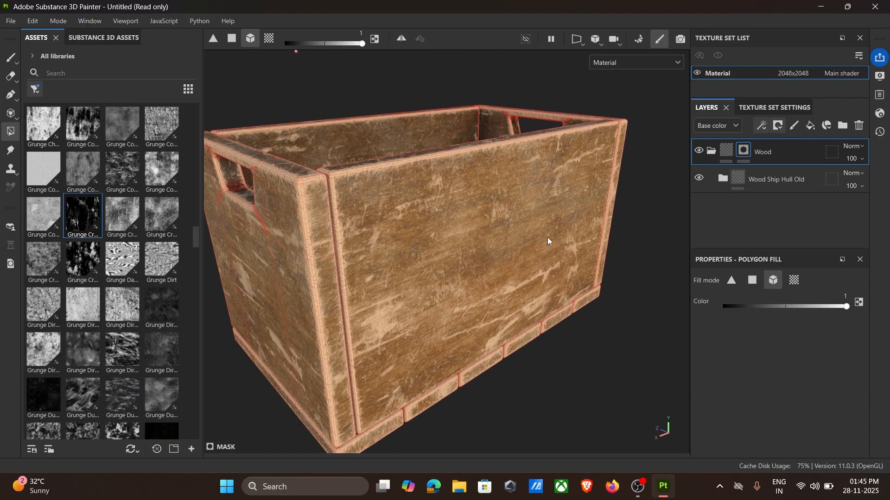
pyautogui.keyDown('alt'); pyautogui.moveTo(547, 238); pyautogui.dragTo(576, 232); pyautogui.keyUp('alt')
pyautogui.keyDown('alt'); pyautogui.moveTo(510, 252); pyautogui.dragTo(533, 243, button='middle'); pyautogui.keyUp('alt')
pyautogui.keyDown('alt'); pyautogui.moveTo(533, 244); pyautogui.dragTo(477, 204); pyautogui.keyUp('alt')
pyautogui.keyDown('alt'); pyautogui.moveTo(477, 204); pyautogui.dragTo(441, 199, button='middle'); pyautogui.keyUp('alt')
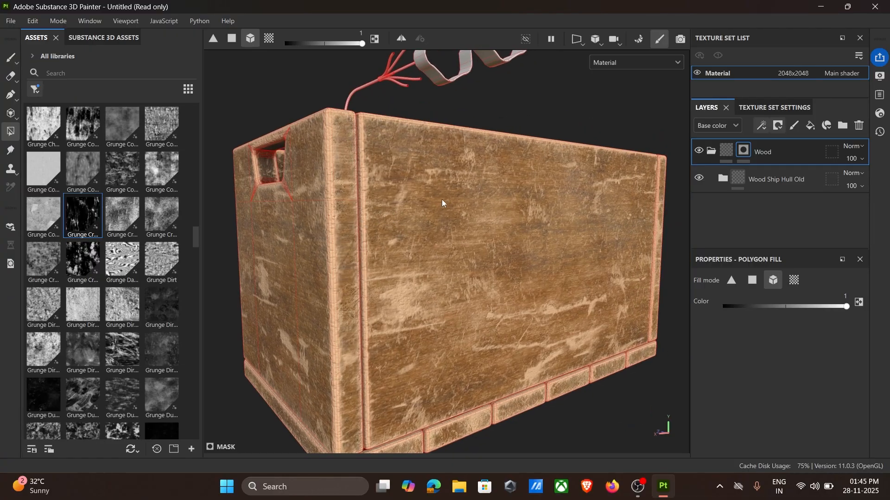
pyautogui.scroll(-3, 541, 186)
pyautogui.keyDown('alt'); pyautogui.moveTo(541, 193); pyautogui.dragTo(541, 239); pyautogui.keyUp('alt')
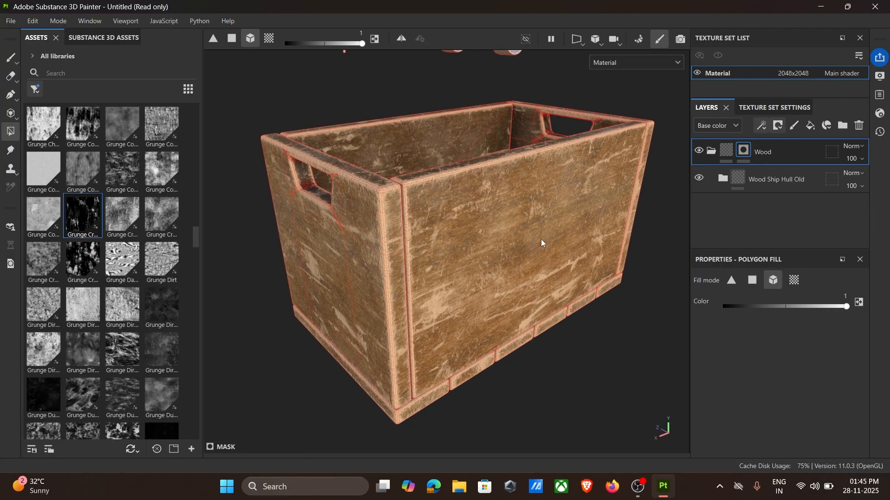
# Create a folder named Decals above Wood Ship Hull Old inside the Wood folder
pyautogui.click(710, 151)
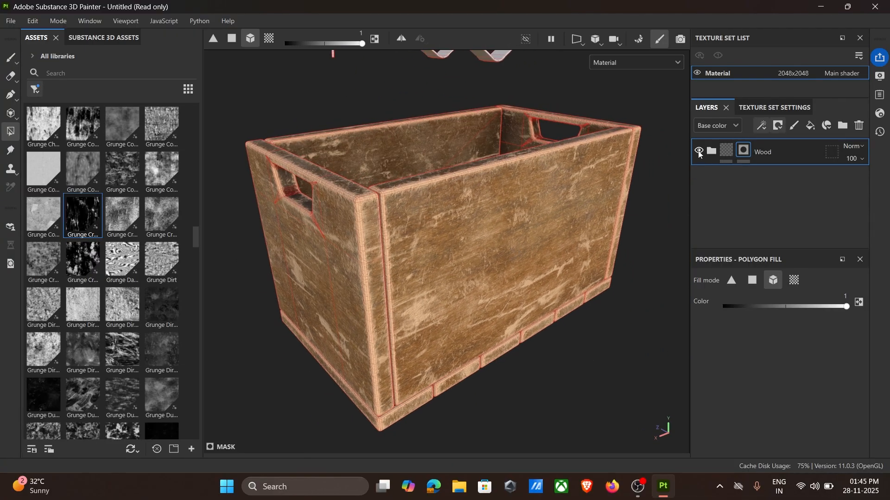
pyautogui.click(712, 151)
pyautogui.click(718, 174)
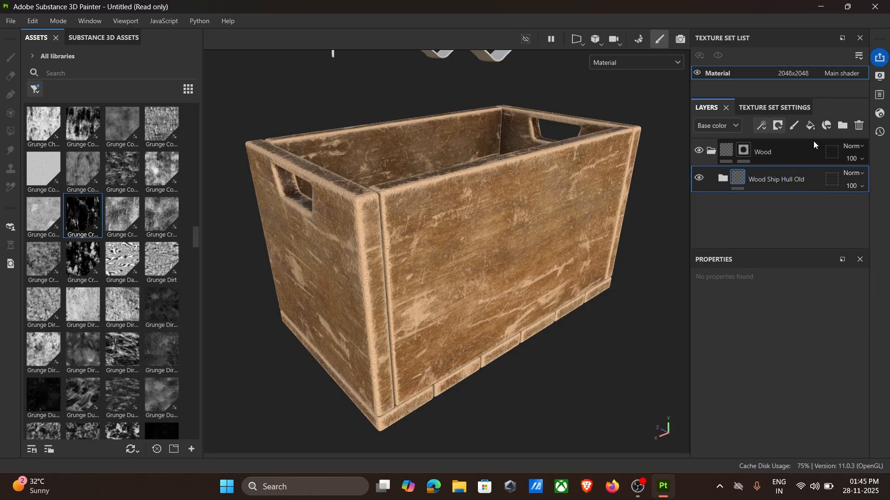
pyautogui.click(843, 126)
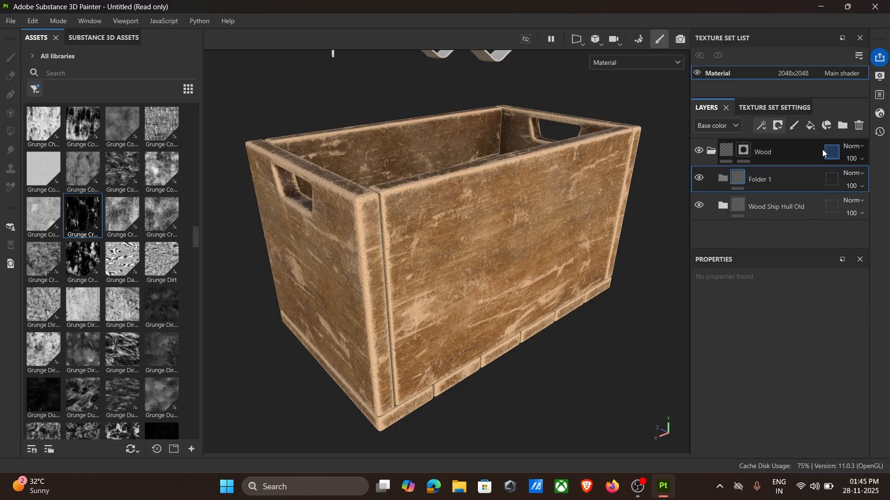
pyautogui.doubleClick(772, 180)
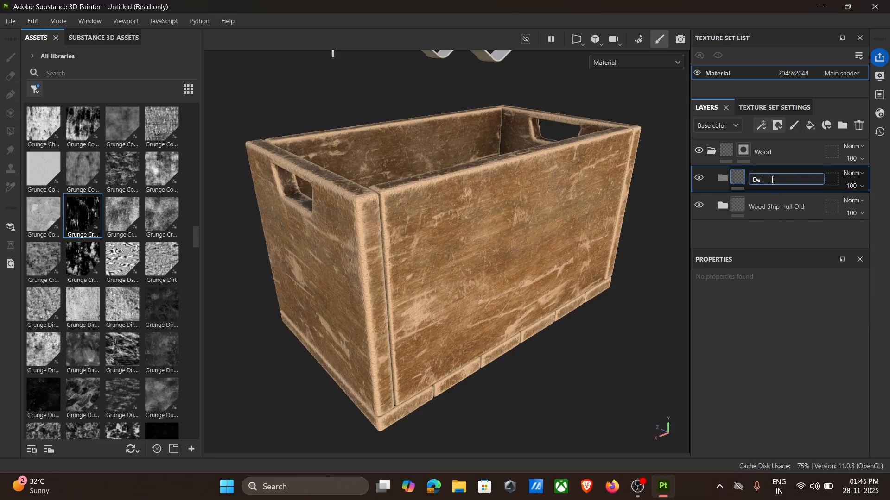
pyautogui.write('Decals')
pyautogui.press('Return')
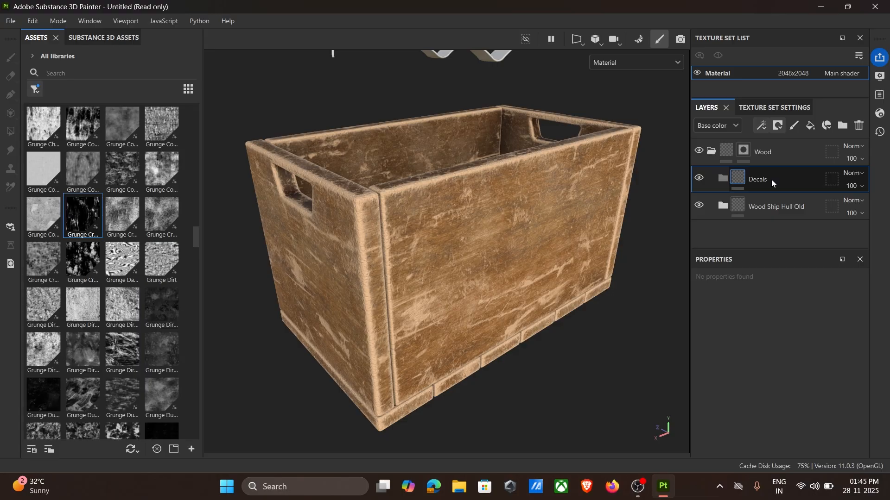
# Search the assets for danger and place Sign General Danger as a mask decal on the box's long side
pyautogui.click(113, 76)
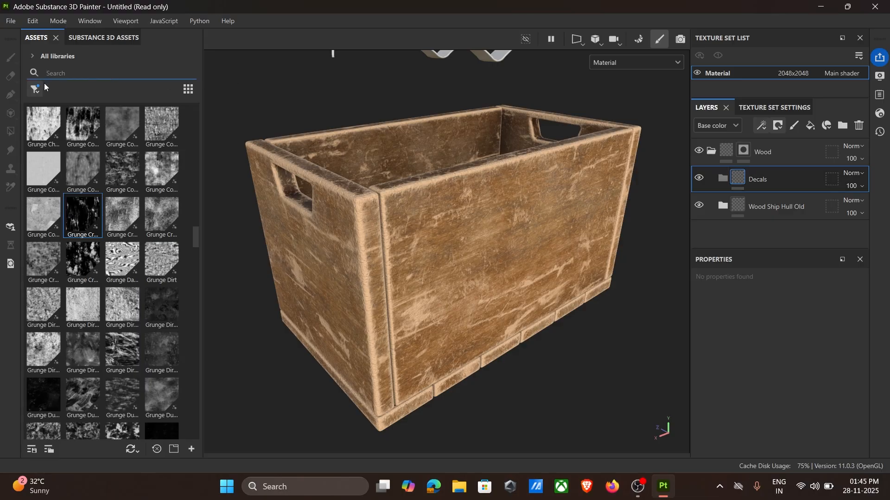
pyautogui.write('dange')
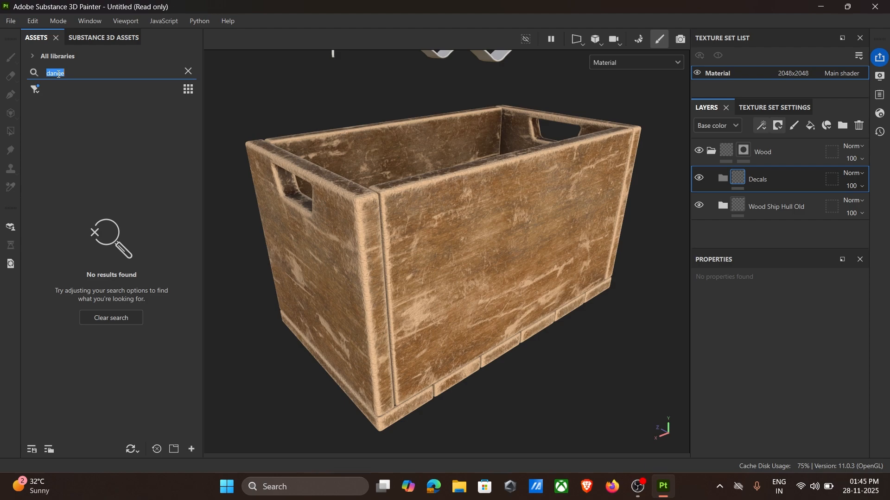
pyautogui.write('dange')
pyautogui.click(45, 89)
pyautogui.click(68, 170)
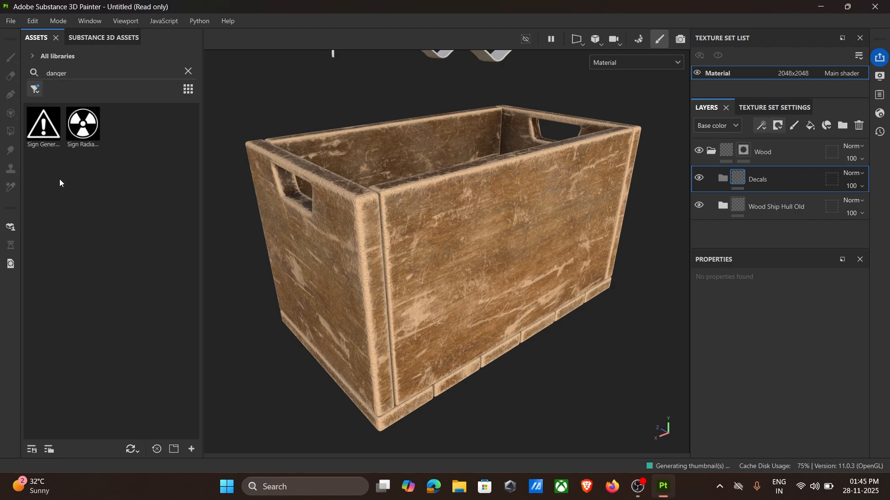
pyautogui.moveTo(52, 139)
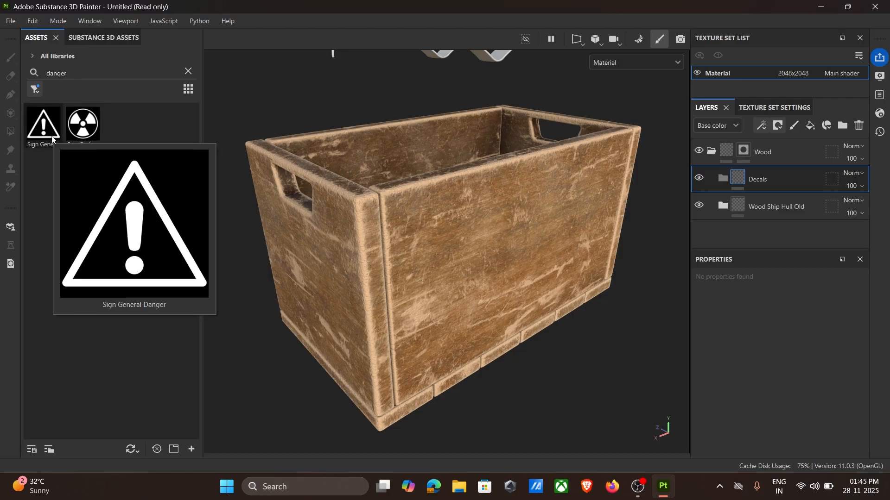
pyautogui.moveTo(44, 135); pyautogui.dragTo(454, 296)
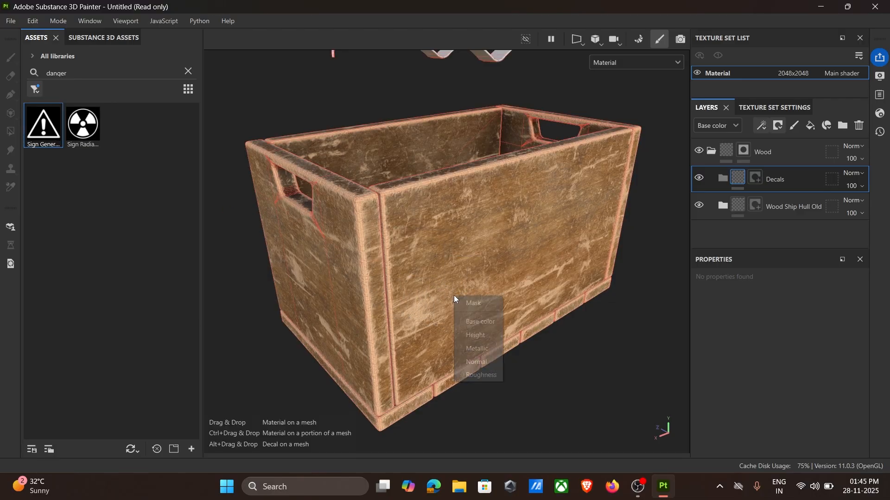
pyautogui.click(479, 304)
# Rotate the danger sign decal upright and shift it slightly down on the box's long side
pyautogui.keyDown('alt'); pyautogui.moveTo(543, 301); pyautogui.dragTo(500, 288); pyautogui.keyUp('alt')
pyautogui.scroll(2, 474, 282)
pyautogui.press('e')
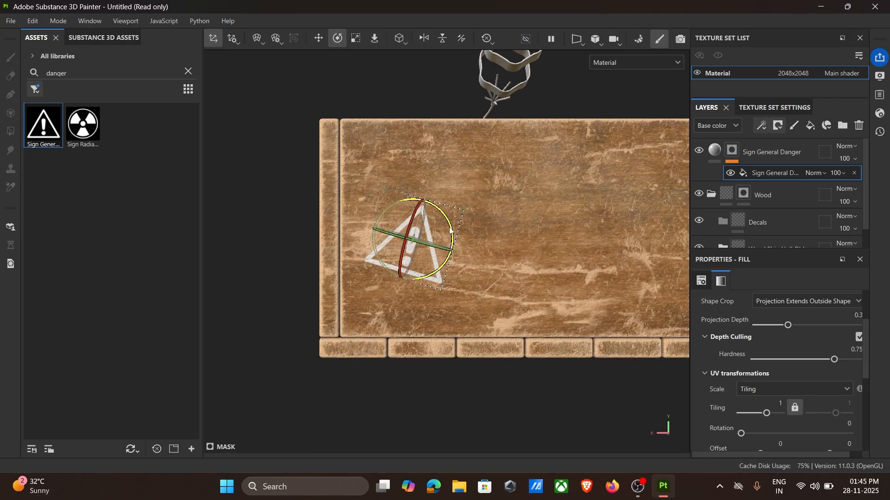
pyautogui.moveTo(451, 233); pyautogui.dragTo(413, 219)
pyautogui.press('w')
pyautogui.press('4')
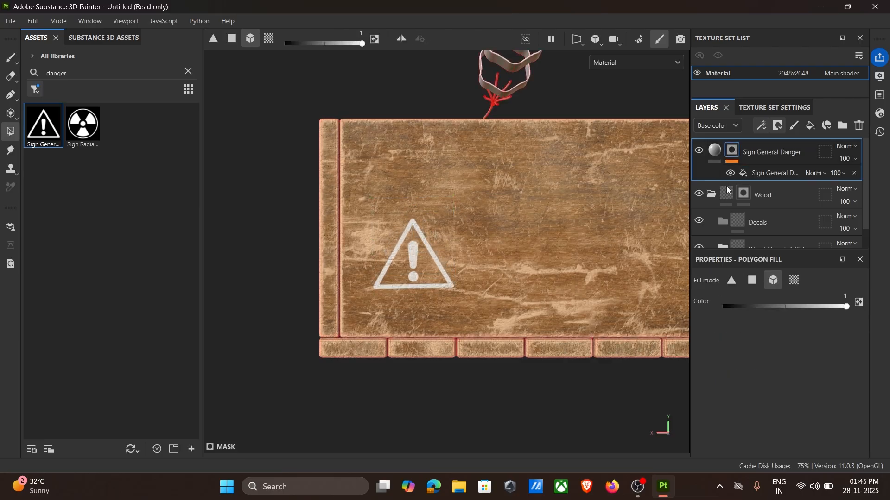
# Enable the roughness channel on the Sign General Danger fill layer and set its roughness to 0.8684
pyautogui.click(717, 149)
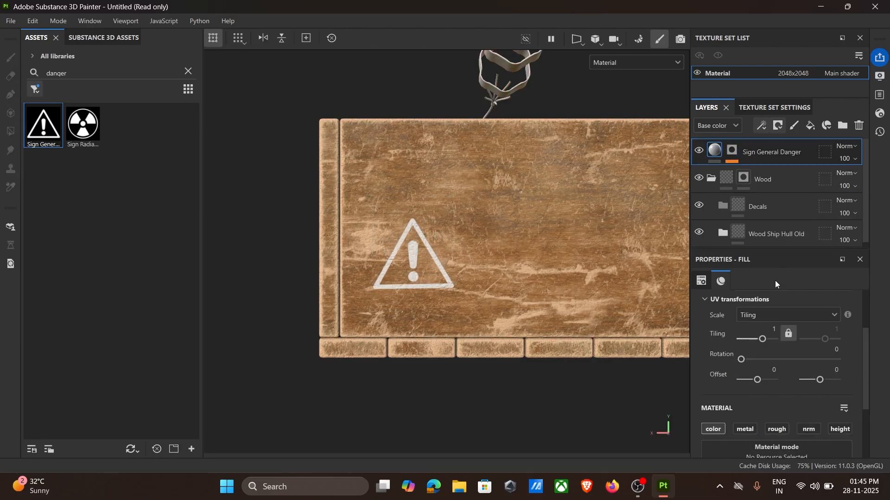
pyautogui.scroll(1, 788, 305)
pyautogui.scroll(-2, 793, 321)
pyautogui.click(784, 395)
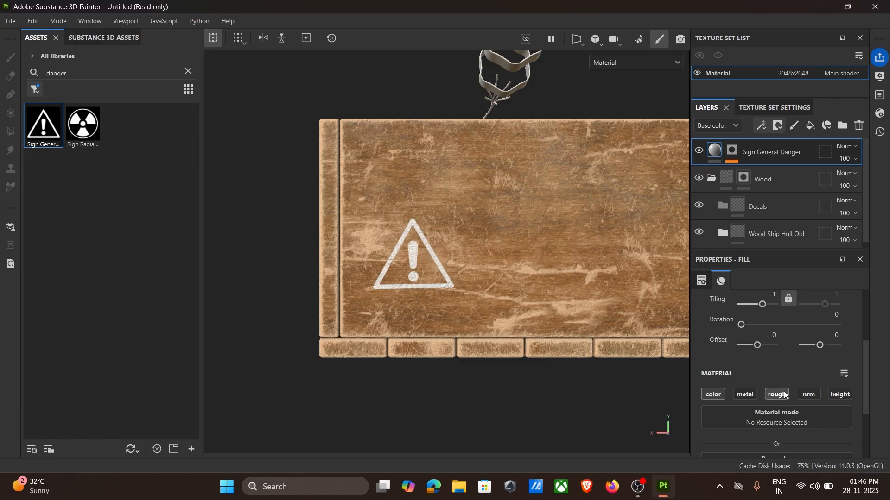
pyautogui.scroll(-2, 785, 394)
pyautogui.moveTo(781, 445); pyautogui.dragTo(817, 447)
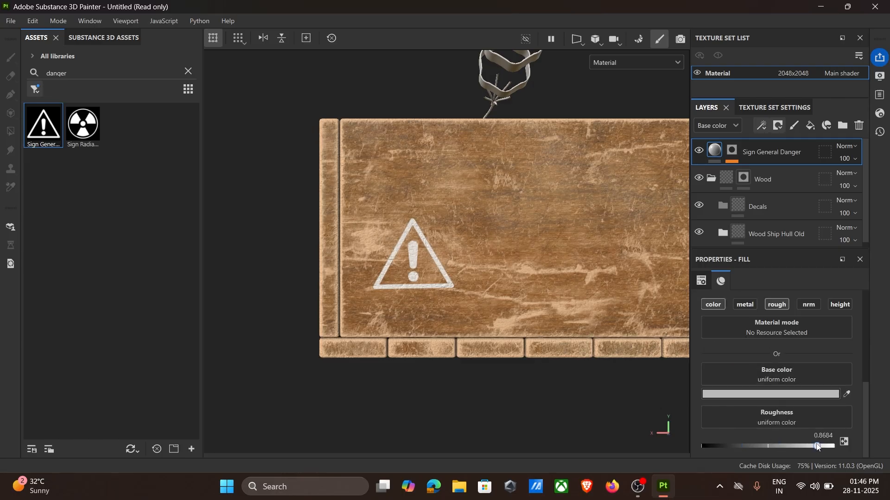
# Move the Sign General Danger layer into the Decals folder
pyautogui.keyDown('alt'); pyautogui.moveTo(452, 268); pyautogui.dragTo(524, 285); pyautogui.keyUp('alt')
pyautogui.keyDown('alt'); pyautogui.moveTo(523, 285); pyautogui.dragTo(536, 304, button='middle'); pyautogui.keyUp('alt')
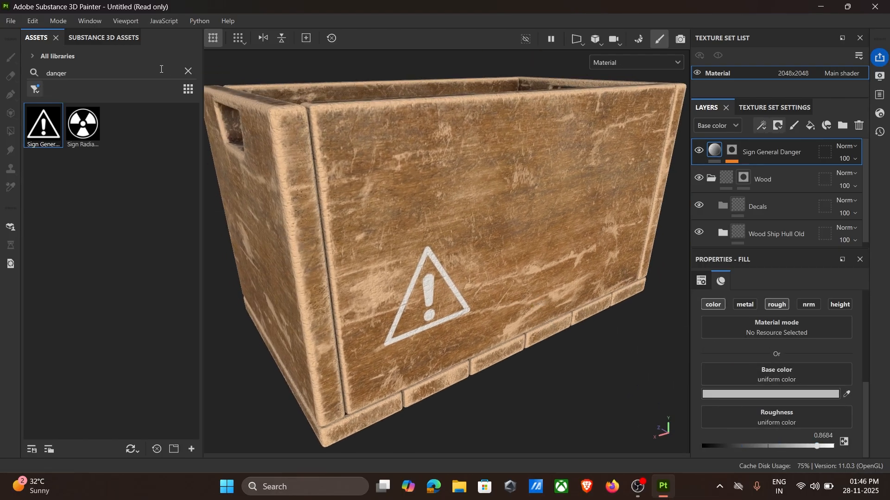
pyautogui.moveTo(456, 182)
pyautogui.keyDown('alt'); pyautogui.mouseDown()
pyautogui.moveTo(465, 182)
pyautogui.moveTo(408, 154)
pyautogui.moveTo(449, 189)
pyautogui.mouseUp(); pyautogui.keyUp('alt')
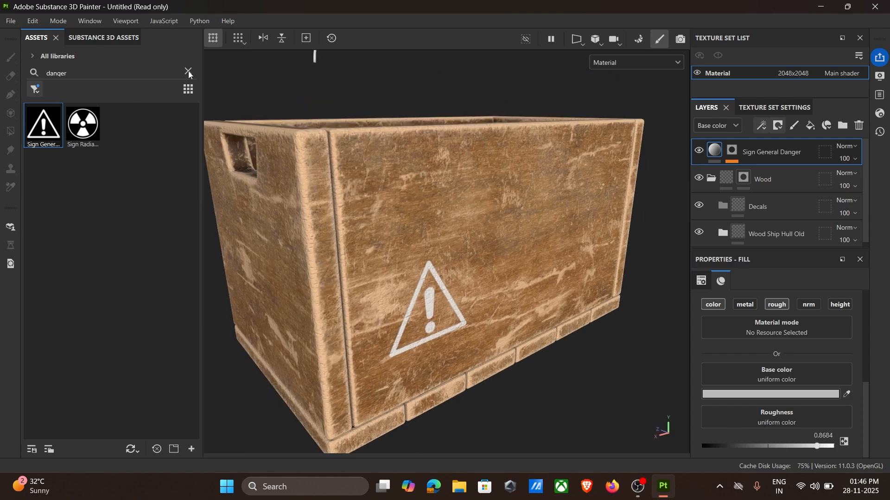
pyautogui.moveTo(764, 151); pyautogui.dragTo(781, 208)
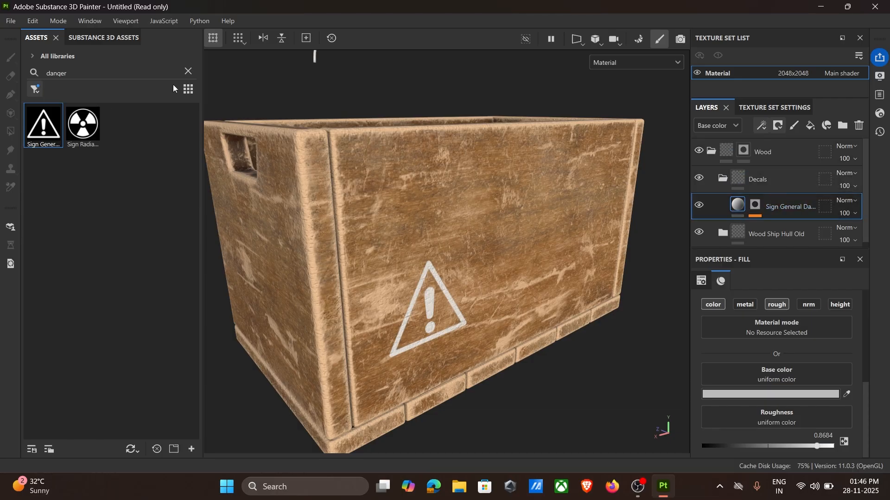
# Search the assets for cau, place Sign Caution as a mask decal on the box's long side, and put its layer in the Decals folder
pyautogui.click(187, 71)
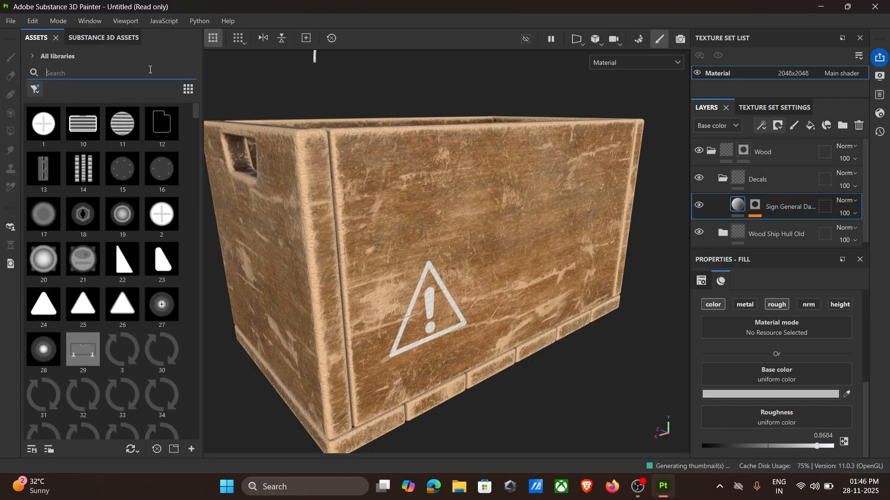
pyautogui.write('dau')
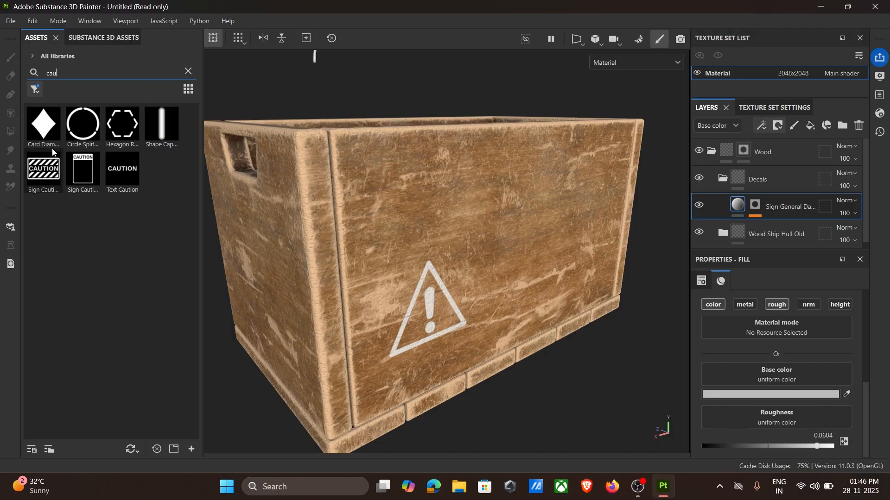
pyautogui.moveTo(45, 172); pyautogui.dragTo(582, 207)
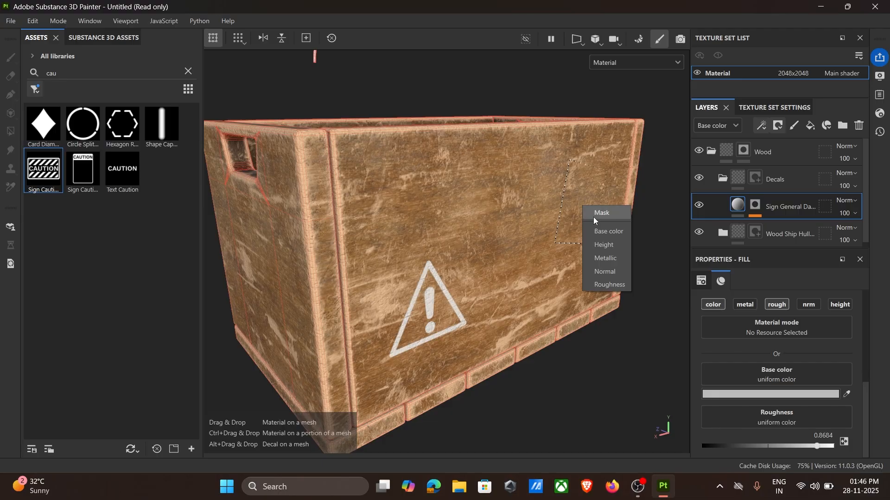
pyautogui.click(593, 217)
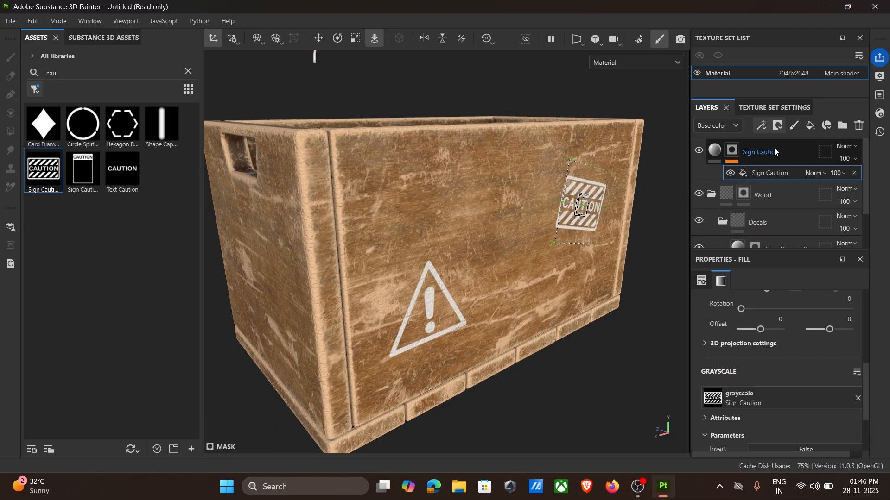
pyautogui.moveTo(776, 152); pyautogui.dragTo(793, 220)
pyautogui.press('4')
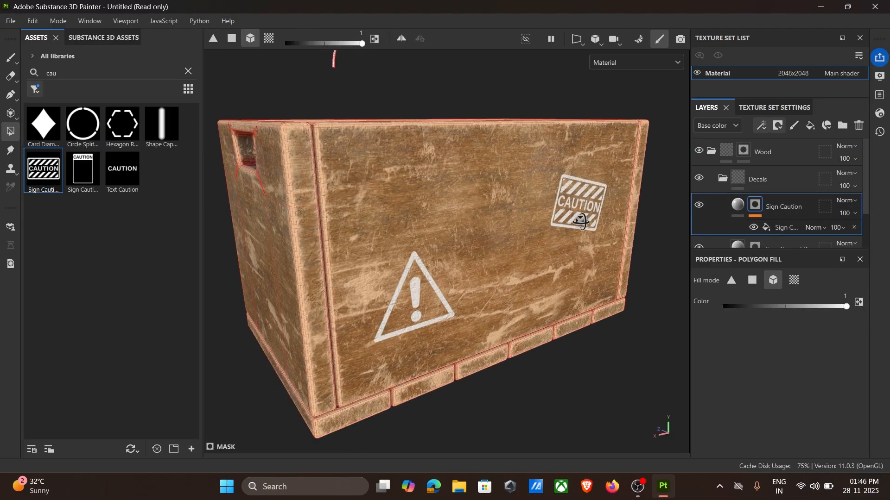
# Set the base color of the Sign Caution fill layer to dark red
pyautogui.keyDown('alt'); pyautogui.keyDown('shift'); pyautogui.moveTo(580, 222); pyautogui.dragTo(562, 222); pyautogui.keyUp('shift'); pyautogui.keyUp('alt')
pyautogui.keyDown('alt'); pyautogui.moveTo(581, 228); pyautogui.dragTo(496, 260, button='middle'); pyautogui.keyUp('alt')
pyautogui.scroll(3, 503, 249)
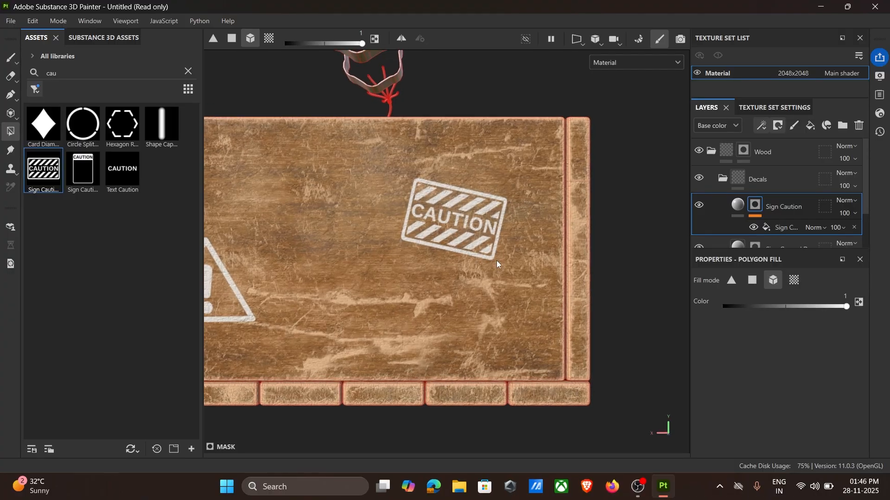
pyautogui.click(737, 206)
pyautogui.click(772, 422)
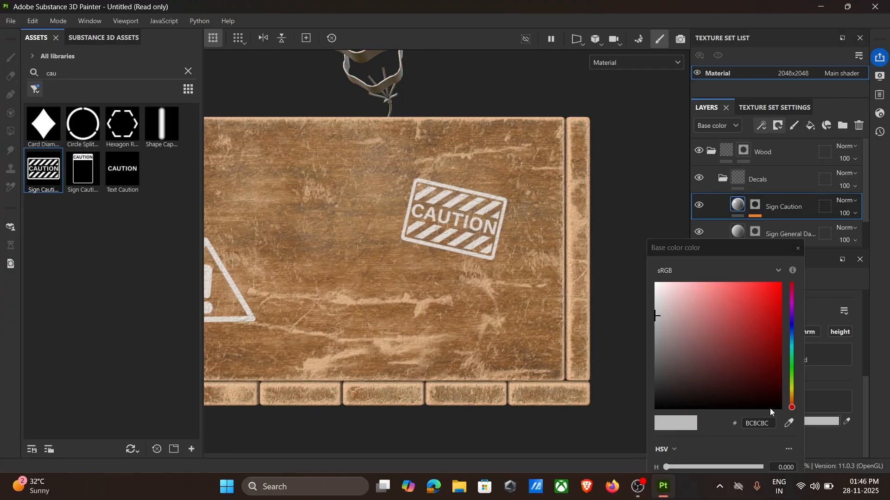
pyautogui.moveTo(769, 376)
pyautogui.mouseDown()
pyautogui.moveTo(765, 349)
pyautogui.moveTo(764, 357)
pyautogui.mouseUp()
pyautogui.click(797, 249)
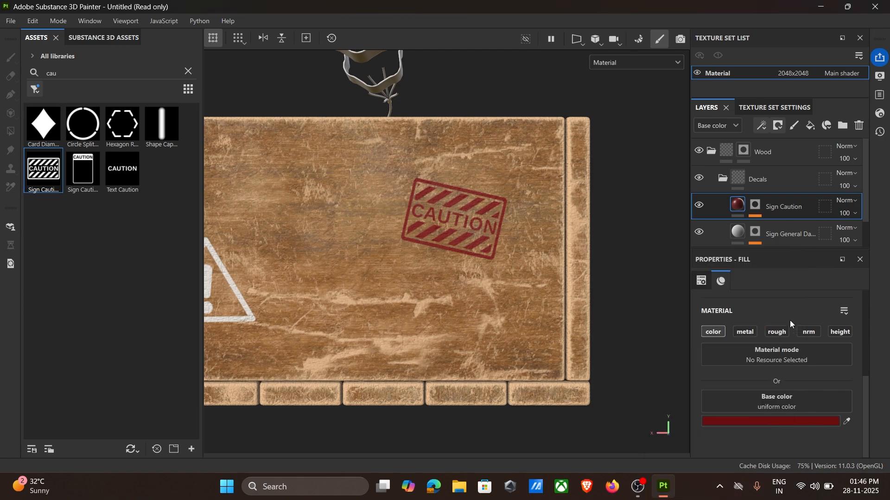
# Enable the roughness channel on the Sign Caution fill layer and set its roughness to 0.6447
pyautogui.scroll(-1, 790, 394)
pyautogui.moveTo(782, 446); pyautogui.dragTo(807, 445)
pyautogui.keyDown('alt'); pyautogui.moveTo(521, 280); pyautogui.dragTo(625, 290); pyautogui.keyUp('alt')
pyautogui.scroll(-2, 626, 290)
pyautogui.keyDown('alt'); pyautogui.moveTo(476, 262); pyautogui.dragTo(546, 265); pyautogui.keyUp('alt')
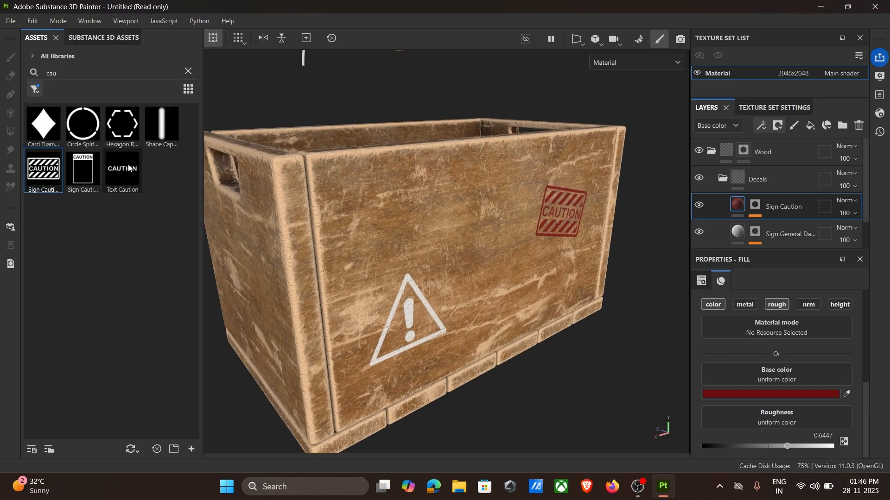
# Place Sign Caution Vertical as a mask decal over the danger sign on the box's long side
pyautogui.moveTo(85, 170); pyautogui.dragTo(407, 308)
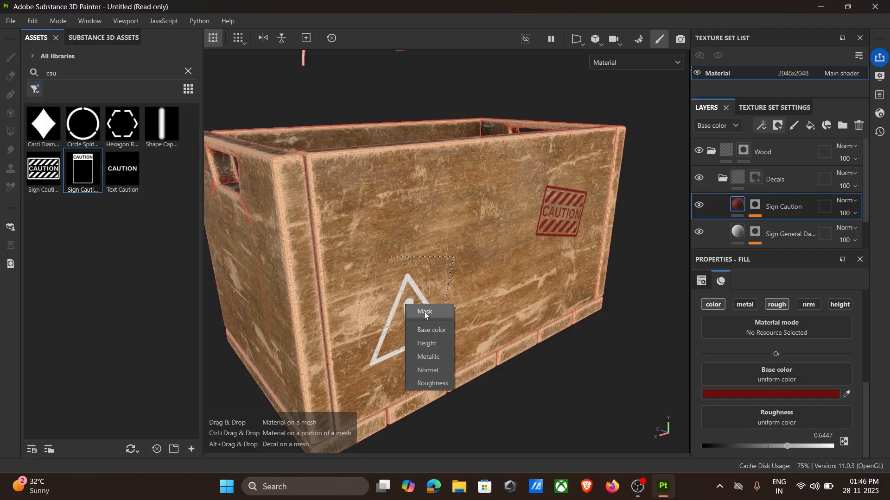
pyautogui.click(424, 312)
pyautogui.moveTo(401, 299); pyautogui.dragTo(559, 315)
pyautogui.keyDown('alt'); pyautogui.moveTo(557, 308); pyautogui.dragTo(487, 281); pyautogui.keyUp('alt')
# Rotate the Sign Caution Vertical decal upright around the danger sign and move its layer into the Decals folder
pyautogui.press('w')
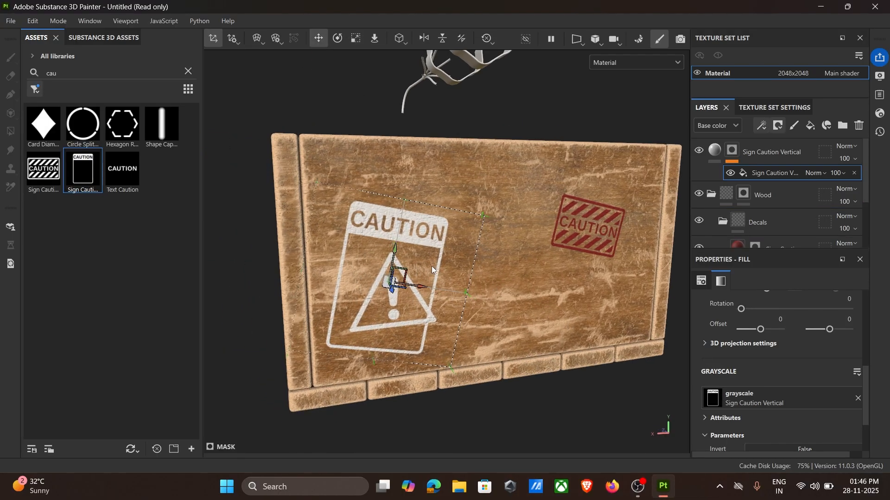
pyautogui.press('e')
pyautogui.moveTo(380, 246)
pyautogui.mouseDown()
pyautogui.moveTo(358, 243)
pyautogui.moveTo(371, 249)
pyautogui.mouseUp()
pyautogui.press('w')
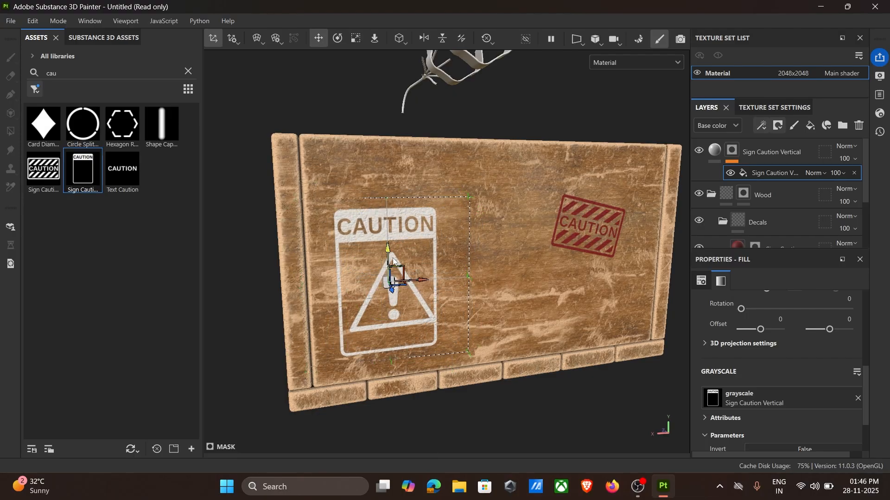
pyautogui.moveTo(422, 280); pyautogui.dragTo(429, 282)
pyautogui.moveTo(774, 153); pyautogui.dragTo(788, 218)
pyautogui.click(781, 207)
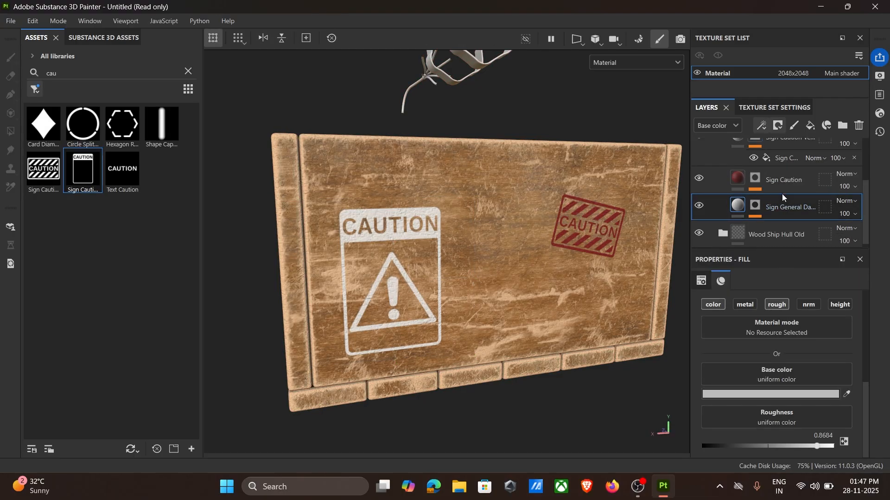
pyautogui.click(782, 146)
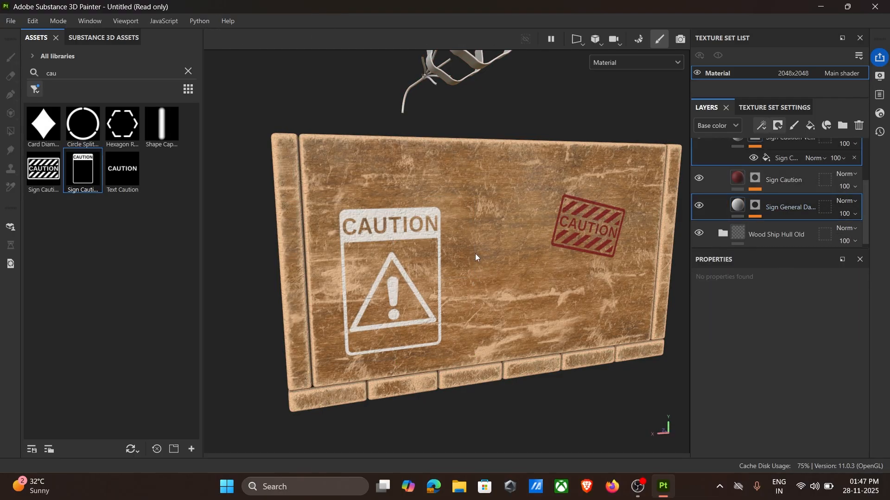
pyautogui.scroll(-1, 414, 269)
pyautogui.click(786, 207)
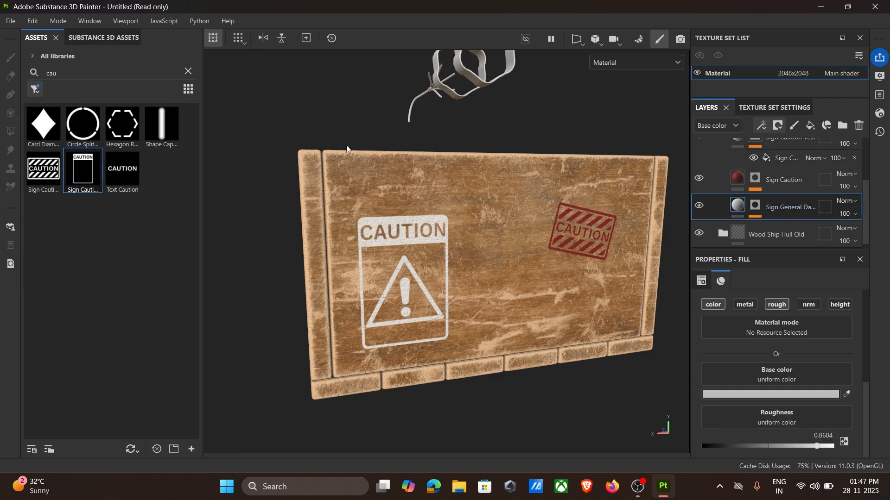
pyautogui.click(240, 42)
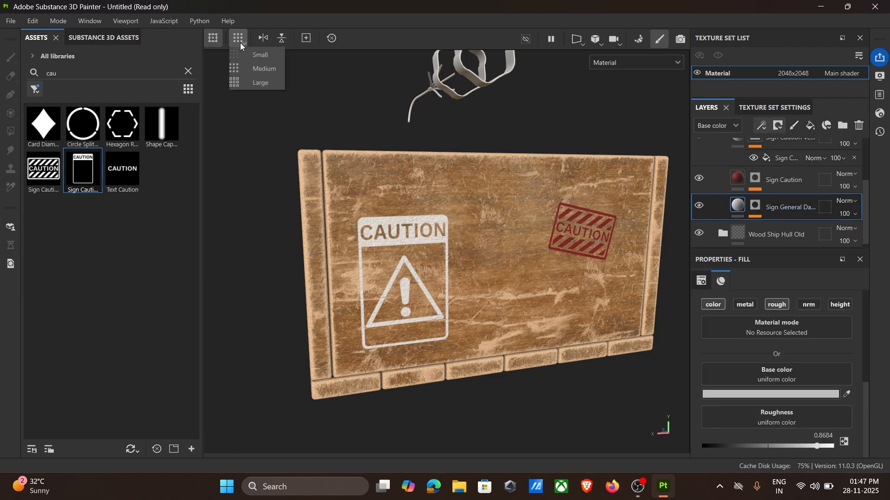
# Scale down the Sign General Danger decal uniformly so it sits well inside the vertical caution frame
pyautogui.click(754, 206)
pyautogui.click(780, 227)
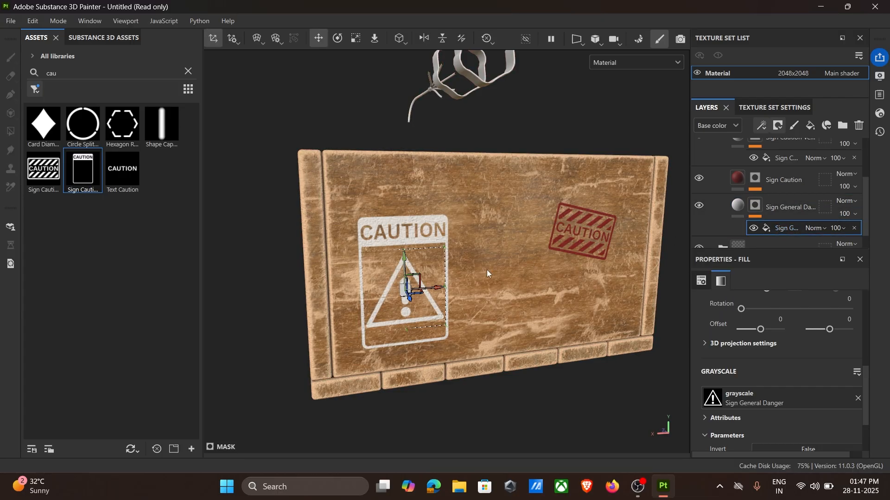
pyautogui.scroll(1, 487, 269)
pyautogui.press('e')
pyautogui.press('r')
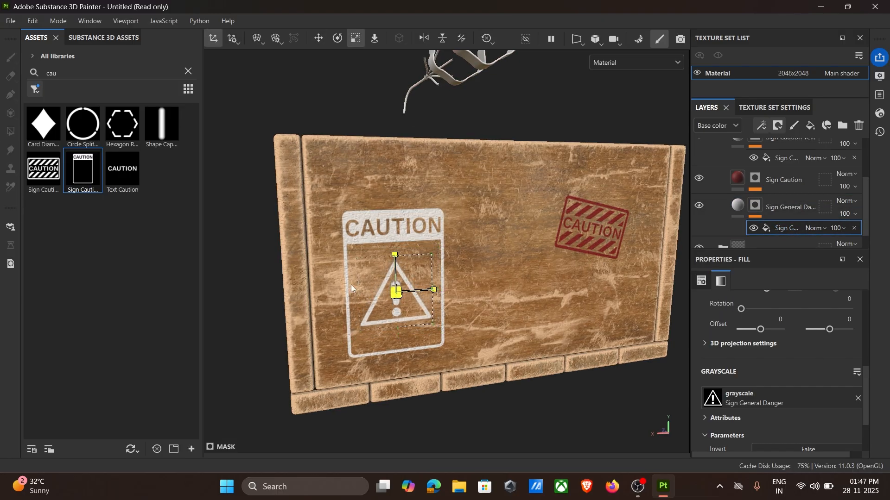
pyautogui.moveTo(351, 286); pyautogui.dragTo(322, 283)
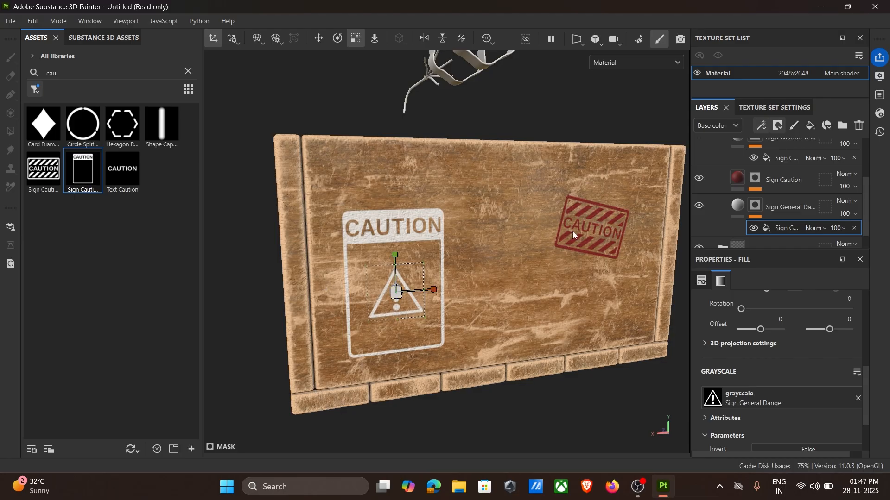
# Scale down the Sign Caution Vertical decal uniformly to frame the danger sign more closely
pyautogui.scroll(2, 797, 189)
pyautogui.click(787, 193)
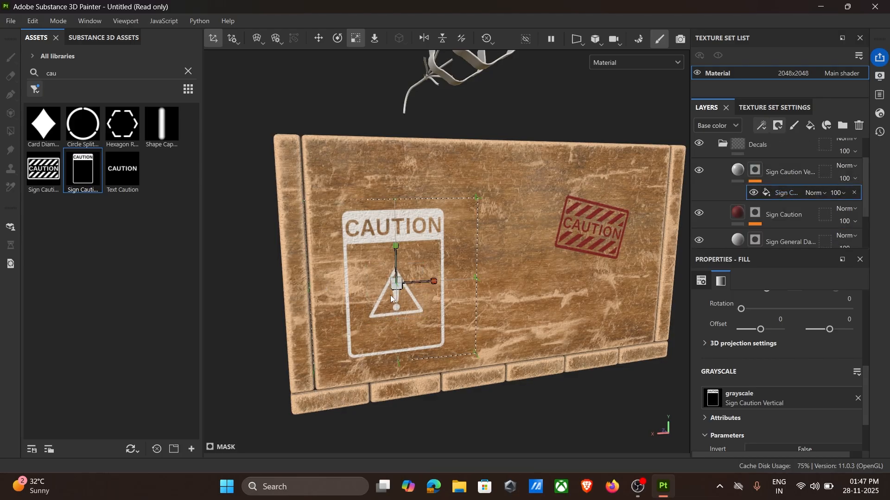
pyautogui.moveTo(392, 297); pyautogui.dragTo(395, 257)
pyautogui.press('w')
pyautogui.click(394, 251)
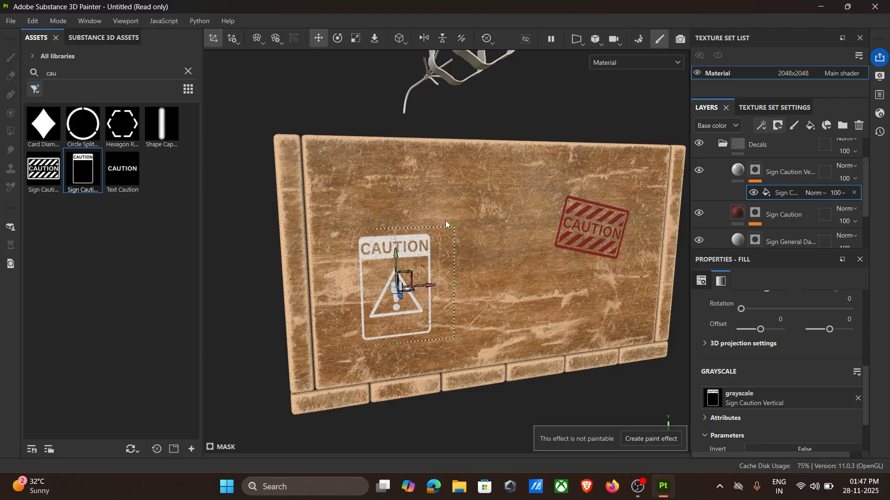
# Move the Sign Caution Vertical decal down and sideways into the lower corner of the box's long side
pyautogui.keyDown('alt'); pyautogui.moveTo(446, 222); pyautogui.dragTo(444, 226); pyautogui.keyUp('alt')
pyautogui.moveTo(426, 285); pyautogui.dragTo(424, 285)
pyautogui.click(396, 245)
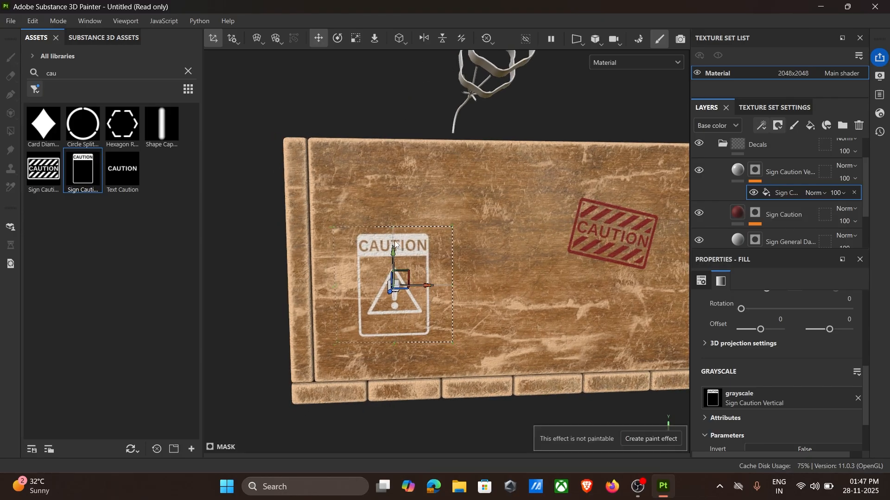
pyautogui.moveTo(392, 251); pyautogui.dragTo(393, 283)
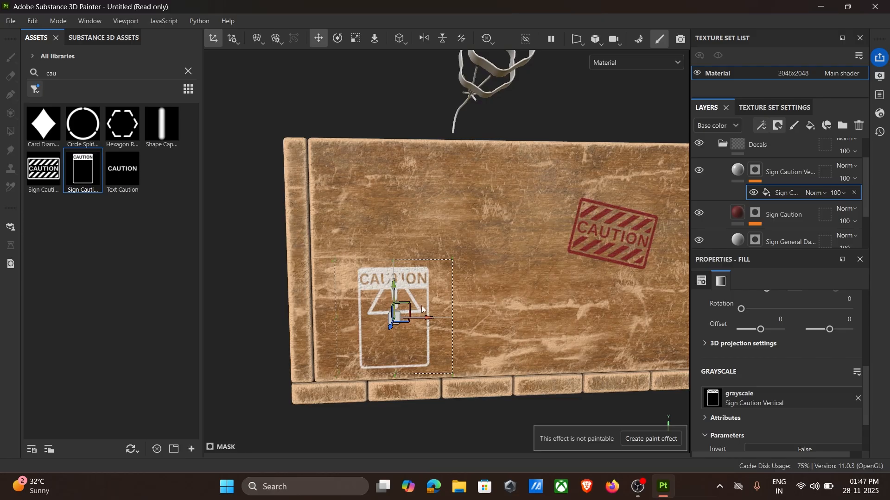
pyautogui.moveTo(423, 310); pyautogui.dragTo(390, 310)
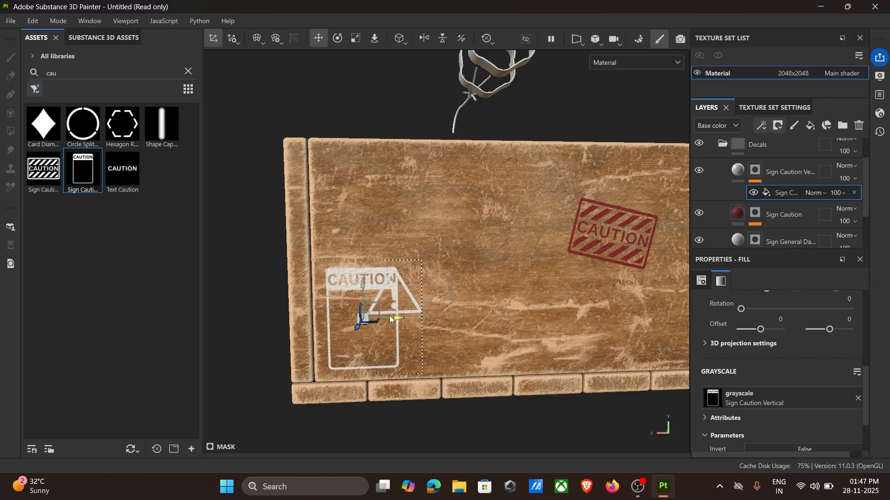
# Move the Sign General Danger decal sideways and down to center it inside the vertical caution frame
pyautogui.click(800, 234)
pyautogui.click(799, 229)
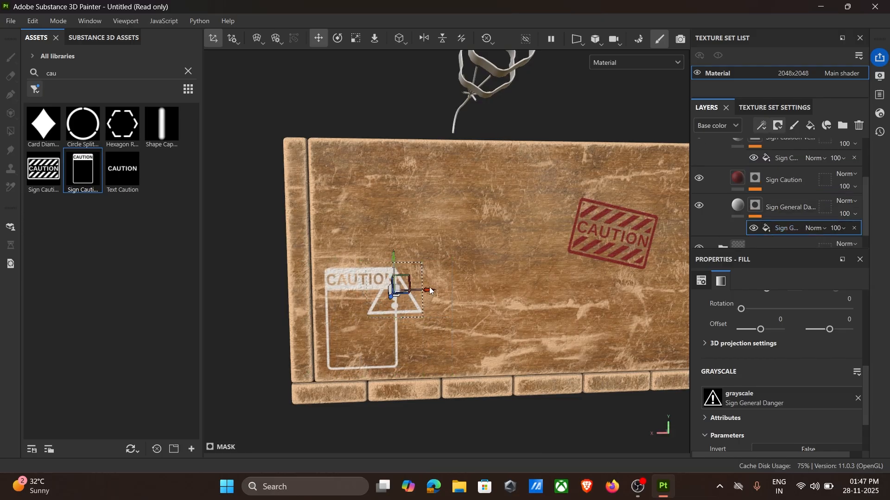
pyautogui.moveTo(430, 291); pyautogui.dragTo(397, 295)
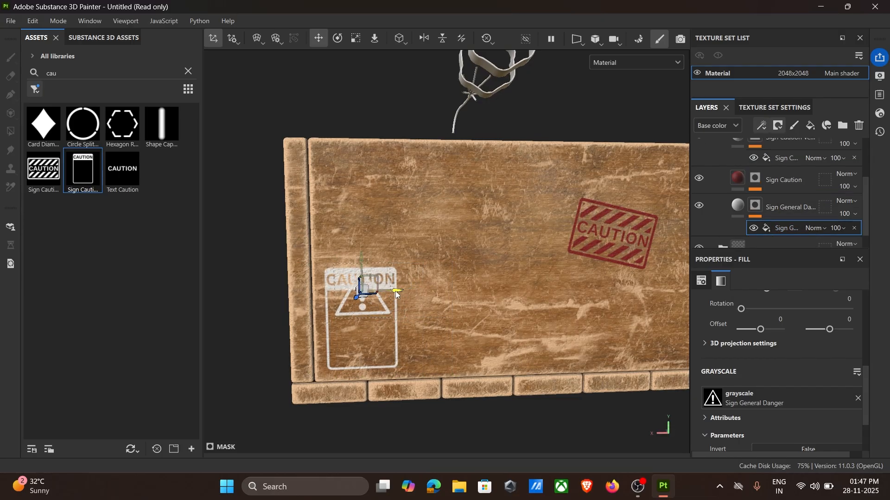
pyautogui.click(358, 255)
pyautogui.moveTo(363, 268); pyautogui.dragTo(459, 271)
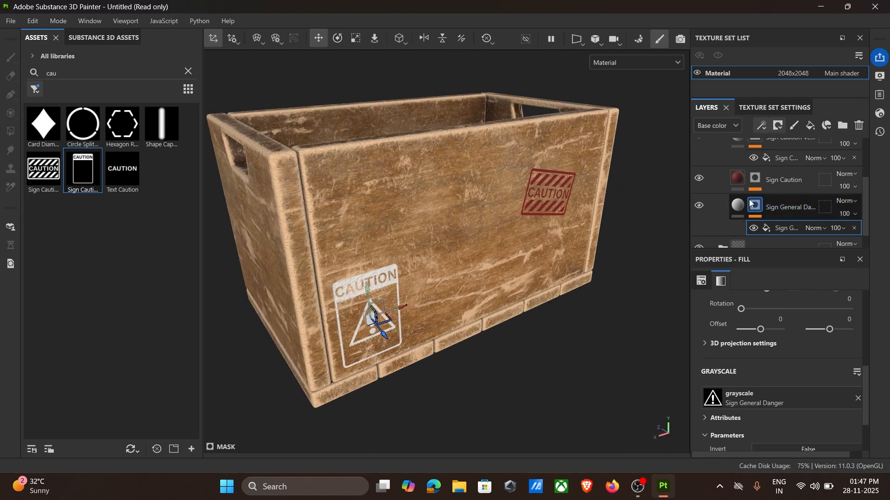
# Enable the roughness channel on the Sign Caution Vertical fill layer and set its roughness to 0.6579
pyautogui.scroll(1, 728, 185)
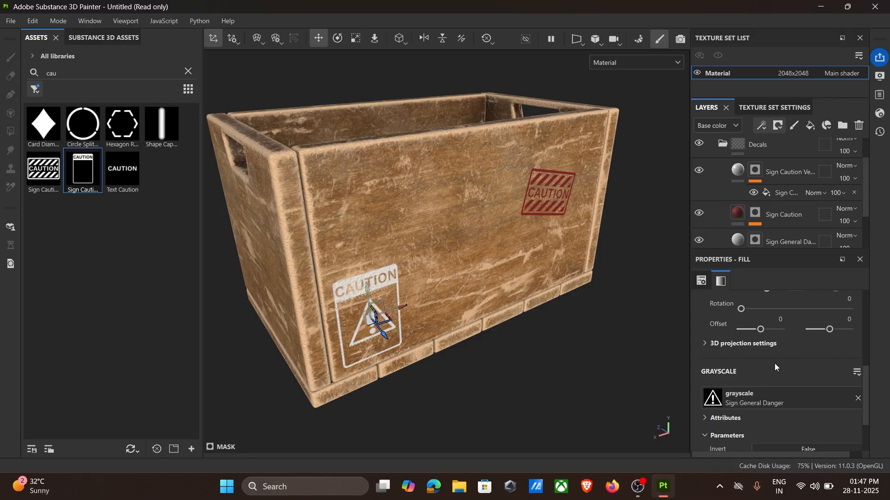
pyautogui.scroll(-3, 775, 365)
pyautogui.scroll(3, 777, 361)
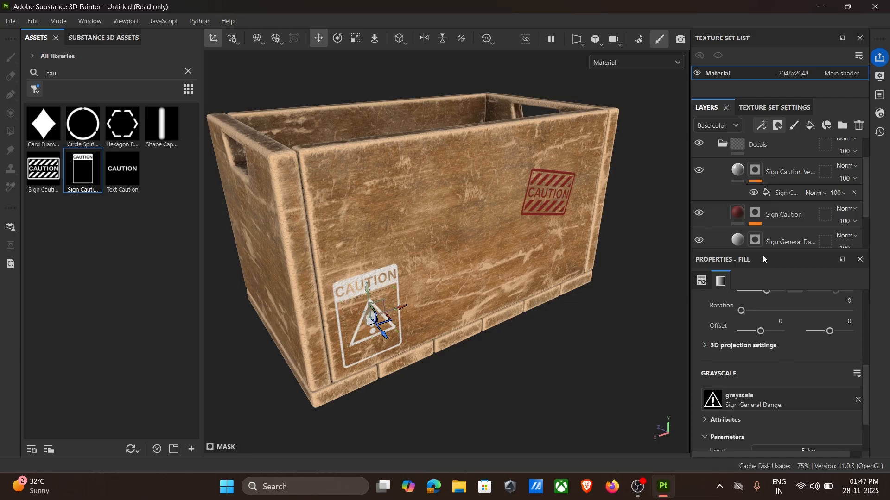
pyautogui.click(739, 168)
pyautogui.click(779, 333)
pyautogui.scroll(-1, 796, 421)
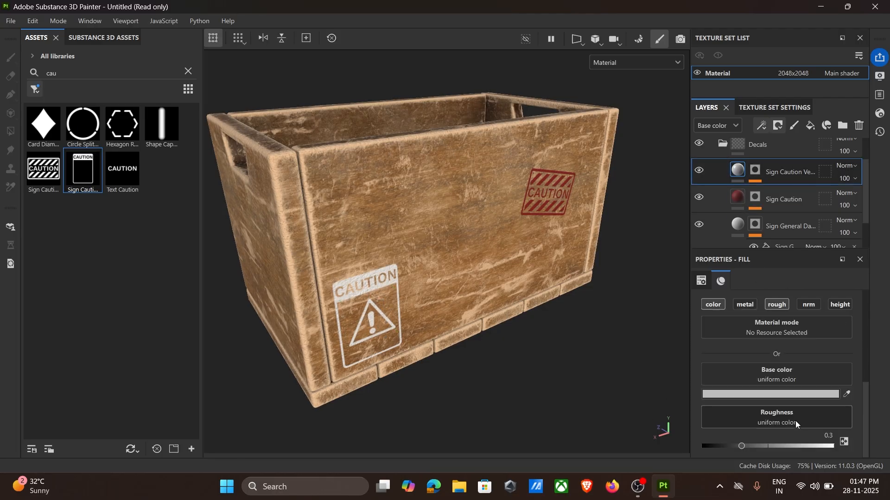
pyautogui.click(789, 446)
pyautogui.keyDown('alt'); pyautogui.moveTo(576, 299); pyautogui.dragTo(527, 274); pyautogui.keyUp('alt')
pyautogui.keyDown('alt'); pyautogui.moveTo(527, 273); pyautogui.dragTo(517, 286, button='middle'); pyautogui.keyUp('alt')
pyautogui.scroll(-2, 517, 285)
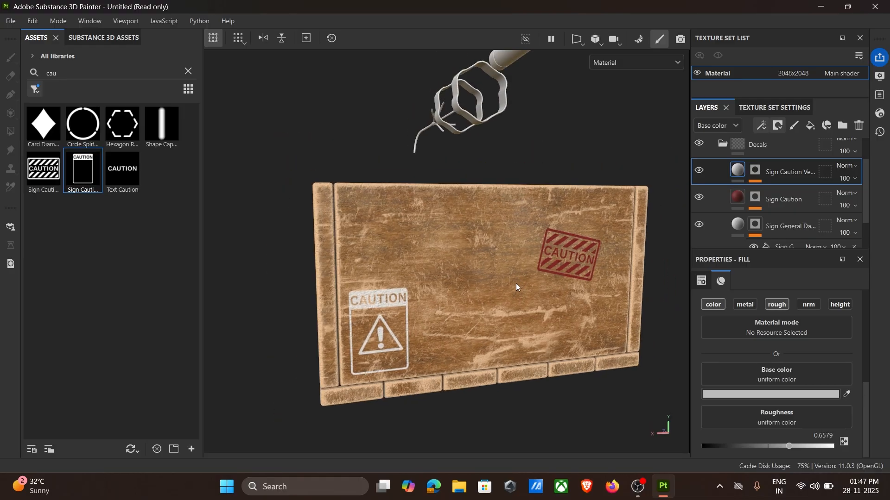
pyautogui.keyDown('alt'); pyautogui.moveTo(517, 285); pyautogui.dragTo(563, 305); pyautogui.keyUp('alt')
pyautogui.keyDown('alt'); pyautogui.moveTo(564, 308); pyautogui.dragTo(576, 289, button='middle'); pyautogui.keyUp('alt')
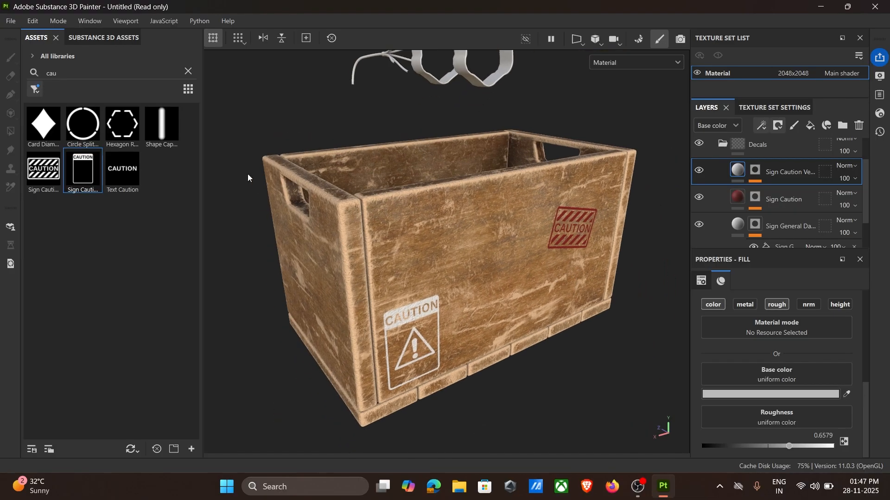
# Filter the asset library to fonts and clear the search so that every available font is listed
pyautogui.click(188, 72)
pyautogui.write('text')
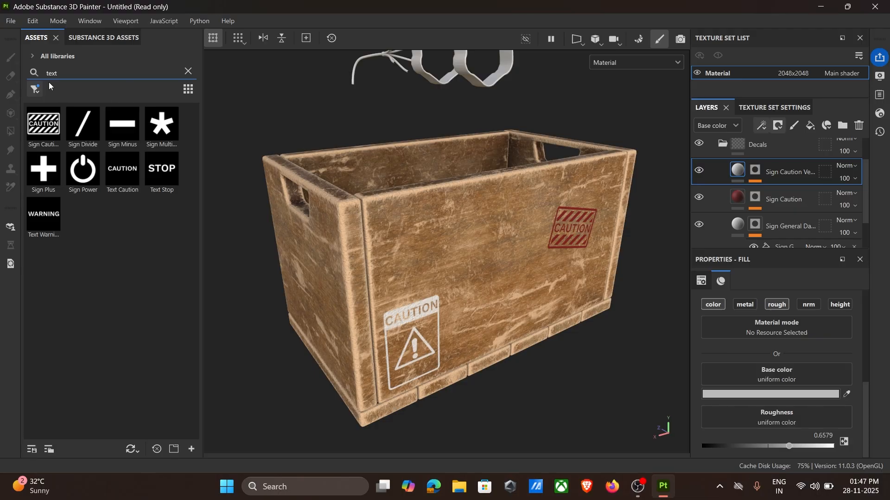
pyautogui.click(36, 87)
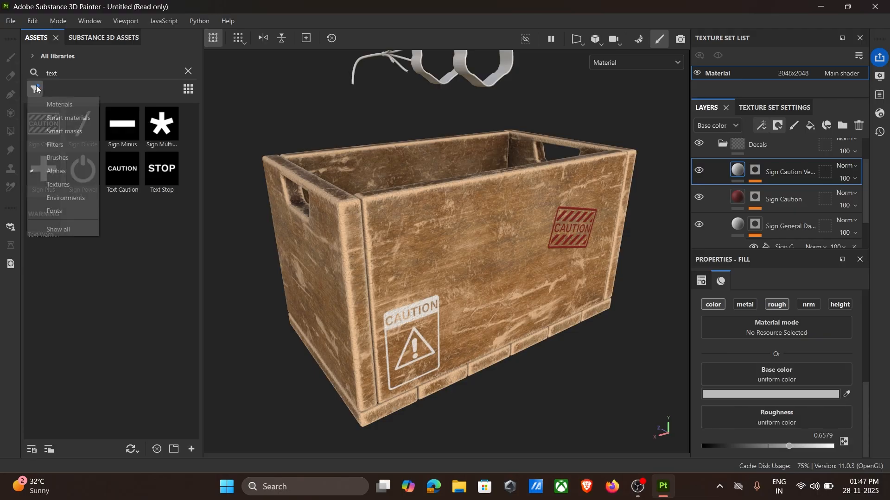
pyautogui.click(61, 212)
pyautogui.click(84, 71)
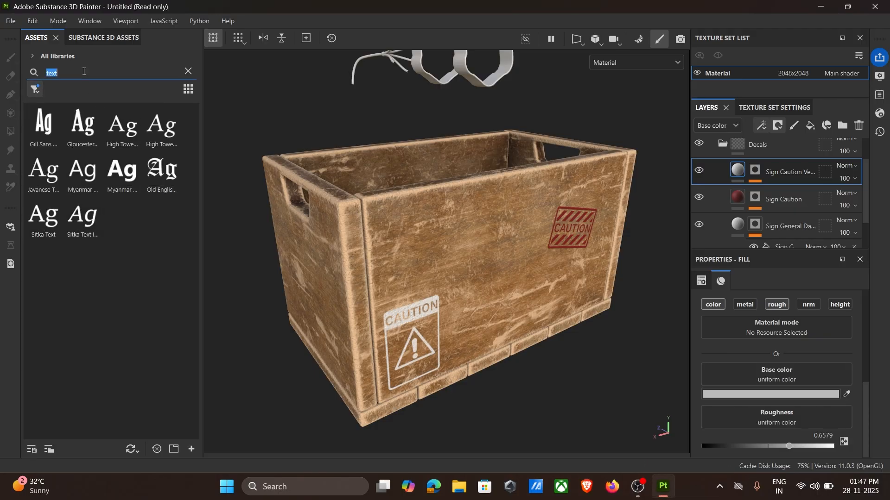
pyautogui.press('BackSpace')
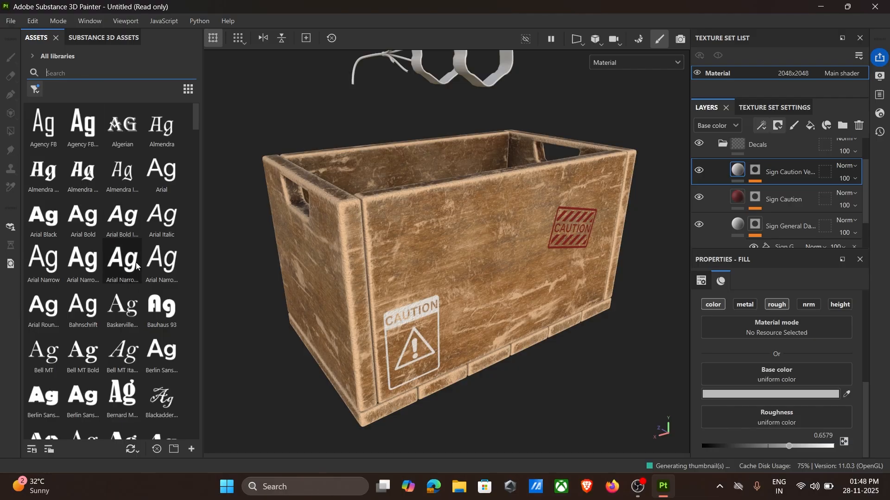
# Place the BlackOpsOne-Regular font as a text decal on the upper part of the box's long side
pyautogui.scroll(-5, 140, 274)
pyautogui.scroll(3, 134, 269)
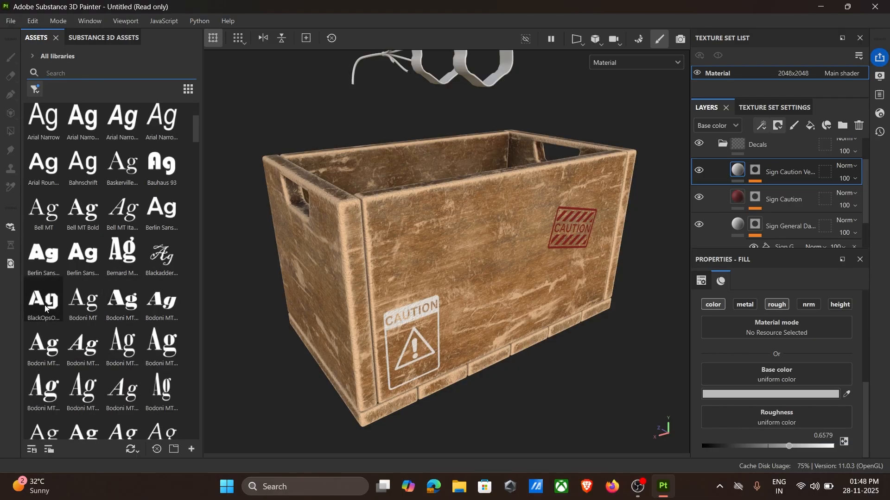
pyautogui.moveTo(44, 304); pyautogui.dragTo(515, 220)
pyautogui.click(505, 241)
# Scale up the text decal uniformly to more than twice its size on the long side
pyautogui.scroll(3, 549, 255)
pyautogui.keyDown('alt'); pyautogui.moveTo(549, 256); pyautogui.dragTo(520, 266, button='middle'); pyautogui.keyUp('alt')
pyautogui.scroll(2, 521, 266)
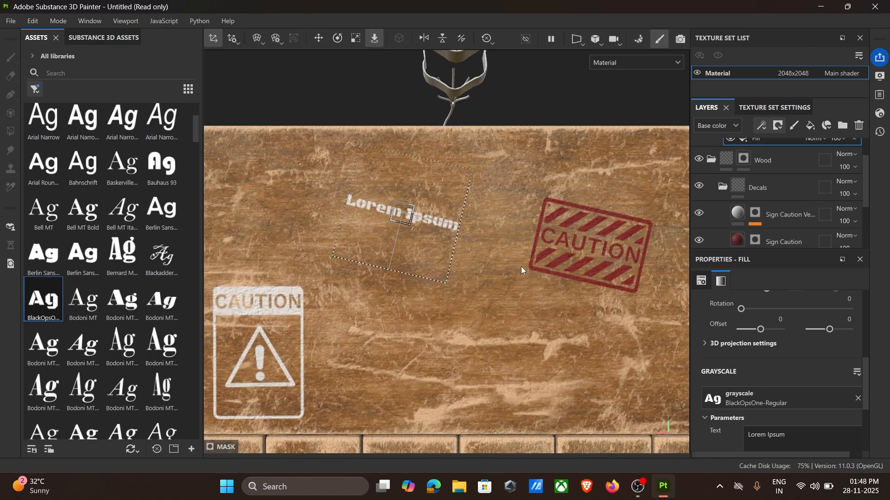
pyautogui.press('e')
pyautogui.press('r')
pyautogui.moveTo(401, 216); pyautogui.dragTo(685, 313)
# Rotate the text decal level with the box's top edge and move it to the upper middle of the side
pyautogui.press('w')
pyautogui.press('e')
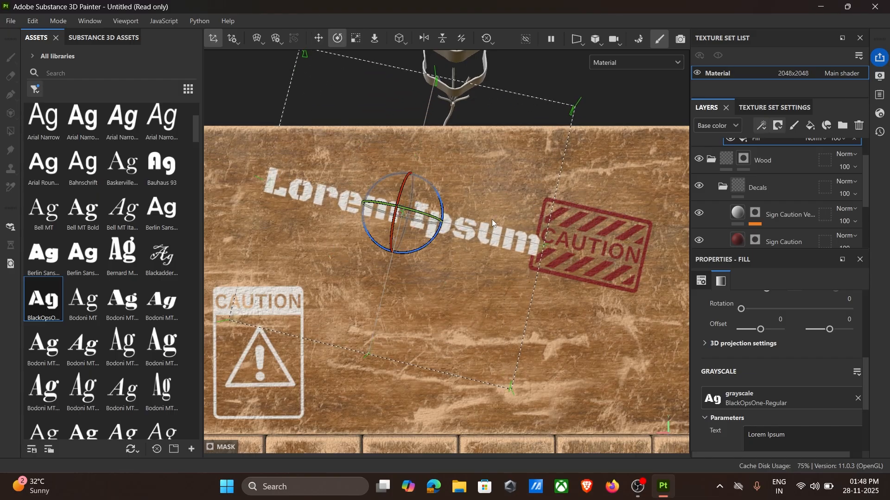
pyautogui.moveTo(445, 207); pyautogui.dragTo(401, 149)
pyautogui.press('w')
pyautogui.moveTo(417, 181); pyautogui.dragTo(469, 174)
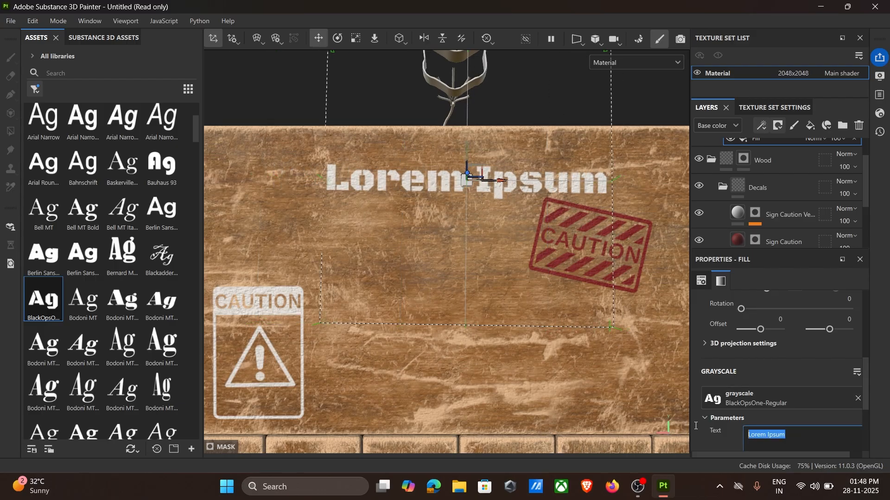
# Change the decal's text to TNT and move the decal down slightly below the box's top edge
pyautogui.scroll(-3, 700, 417)
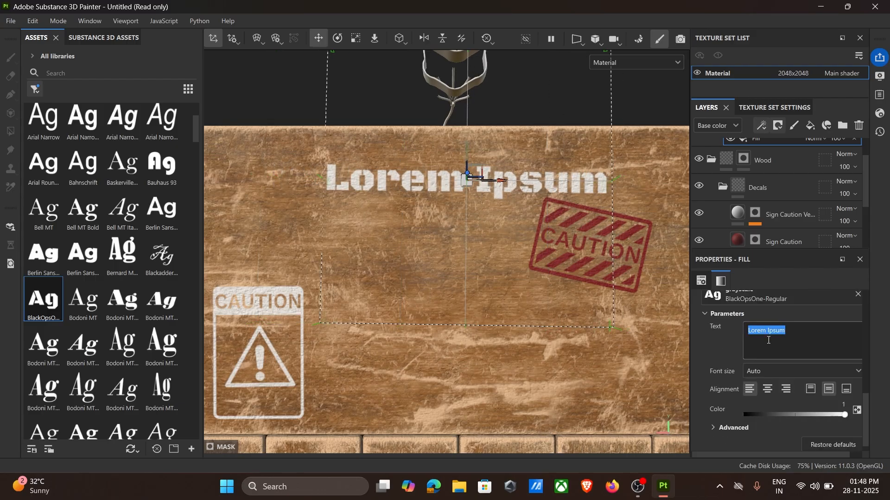
pyautogui.press('shift')
pyautogui.write('TNT')
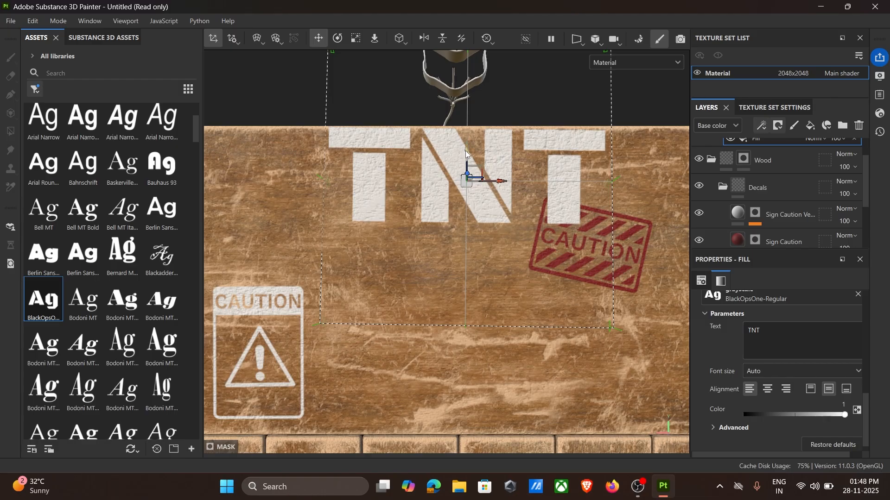
pyautogui.moveTo(466, 148); pyautogui.dragTo(466, 160)
pyautogui.press('q')
pyautogui.scroll(-5, 499, 187)
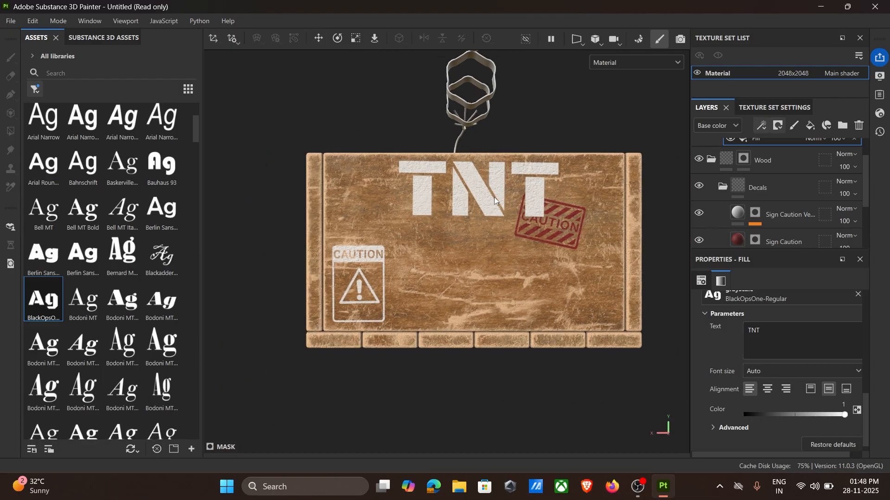
# Scale down the TNT decal slightly and shift it sideways to center it on the long side
pyautogui.scroll(2, 753, 186)
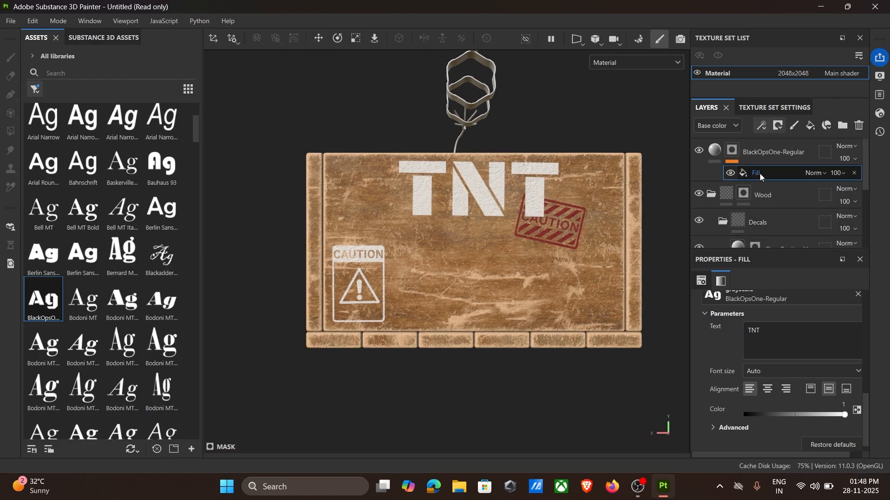
pyautogui.click(758, 173)
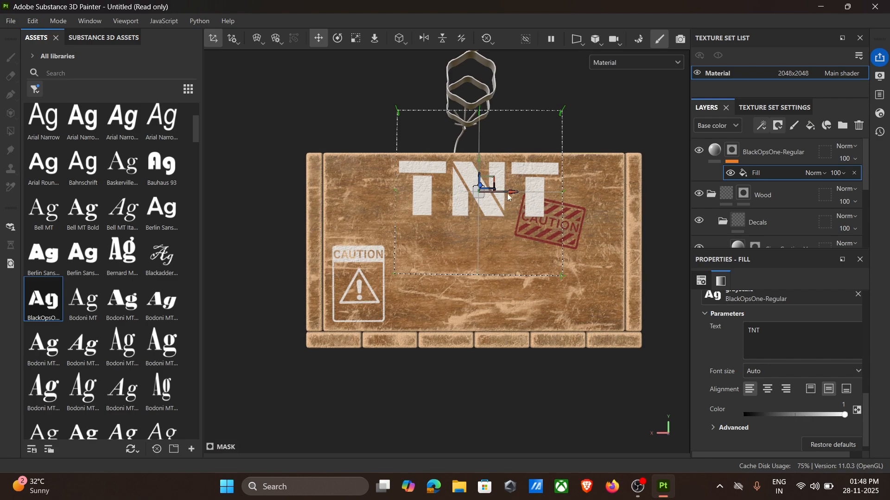
pyautogui.moveTo(508, 198); pyautogui.dragTo(486, 199)
pyautogui.press('w')
pyautogui.press('e')
pyautogui.press('r')
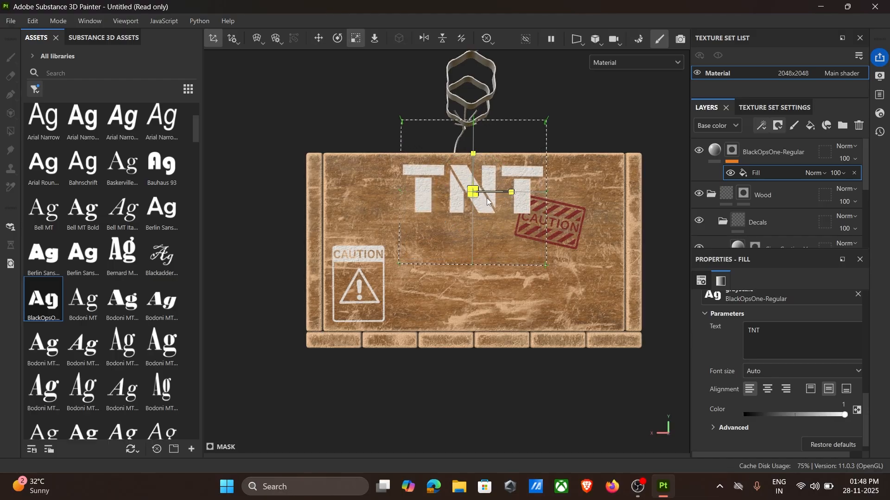
pyautogui.keyDown('alt'); pyautogui.moveTo(574, 214); pyautogui.dragTo(575, 230); pyautogui.keyUp('alt')
# Enable roughness on the BlackOpsOne-Regular layer, set it to 0.7149, and put the layer in the Decals folder
pyautogui.scroll(3, 772, 385)
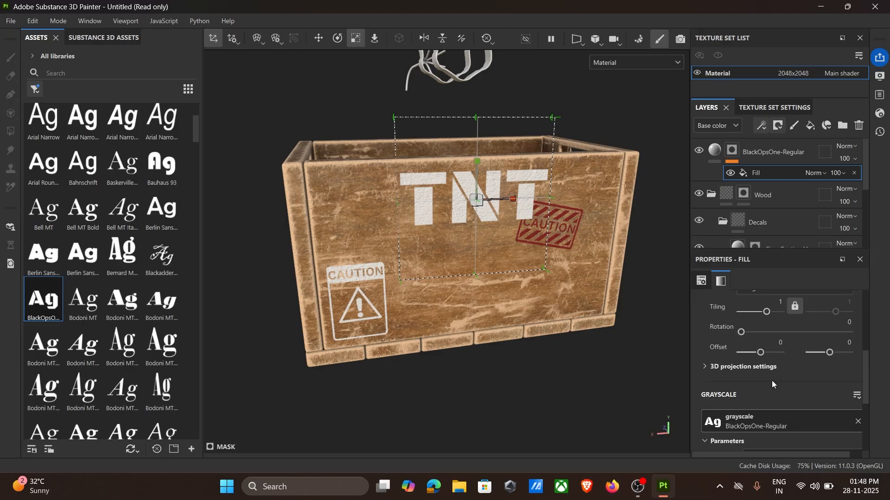
pyautogui.scroll(5, 772, 380)
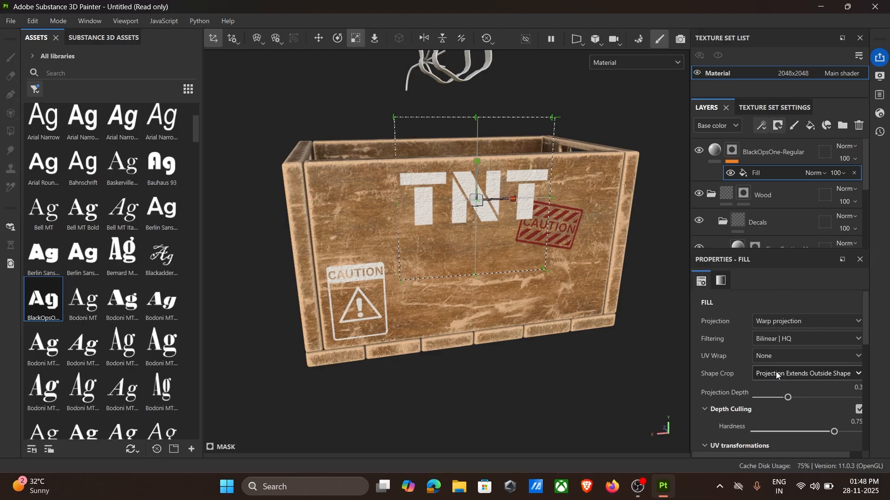
pyautogui.scroll(-3, 776, 369)
pyautogui.scroll(-5, 777, 369)
pyautogui.scroll(8, 778, 369)
pyautogui.click(714, 153)
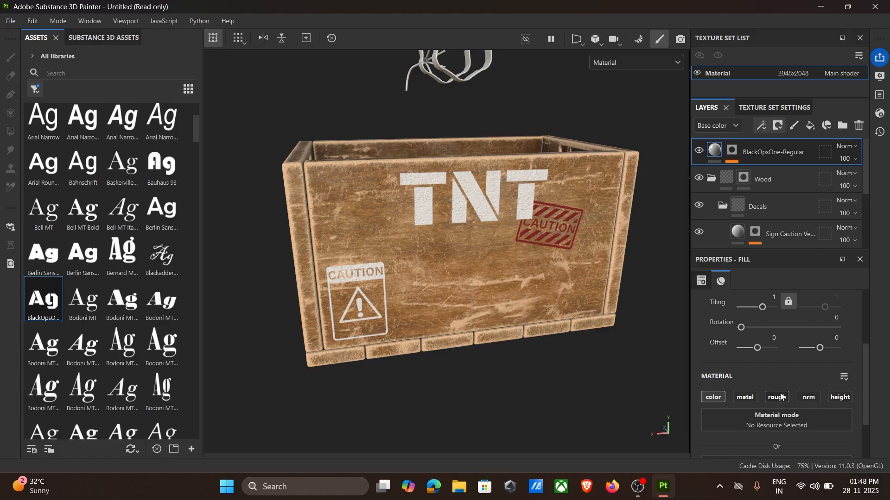
pyautogui.click(782, 397)
pyautogui.scroll(-2, 781, 393)
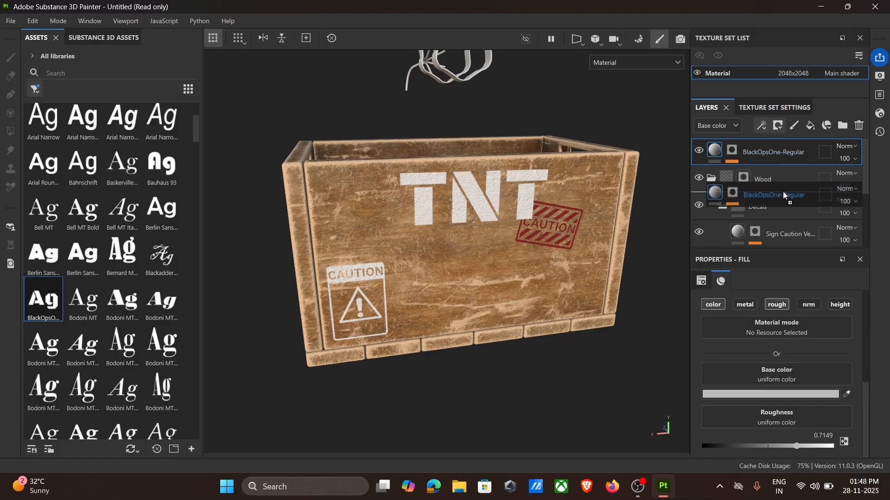
pyautogui.moveTo(782, 203); pyautogui.dragTo(779, 210)
# Move the red Sign Caution decal down and slightly sideways so it clears the TNT lettering
pyautogui.click(756, 224)
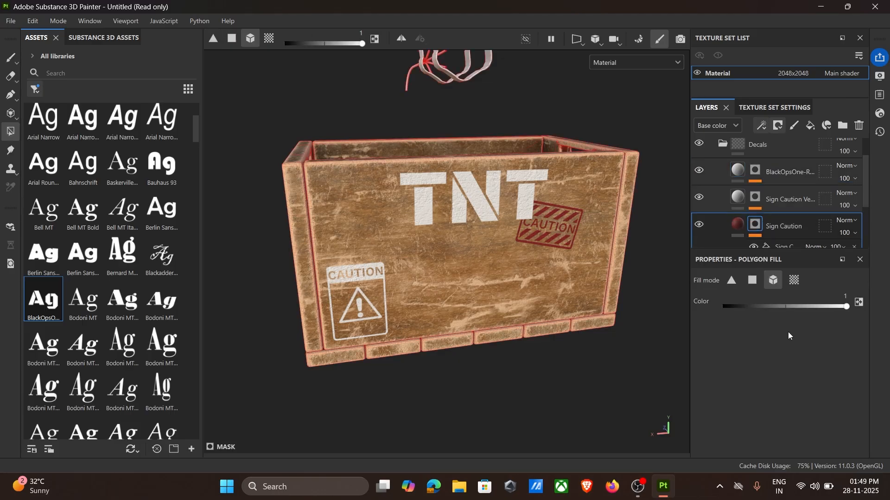
pyautogui.click(784, 247)
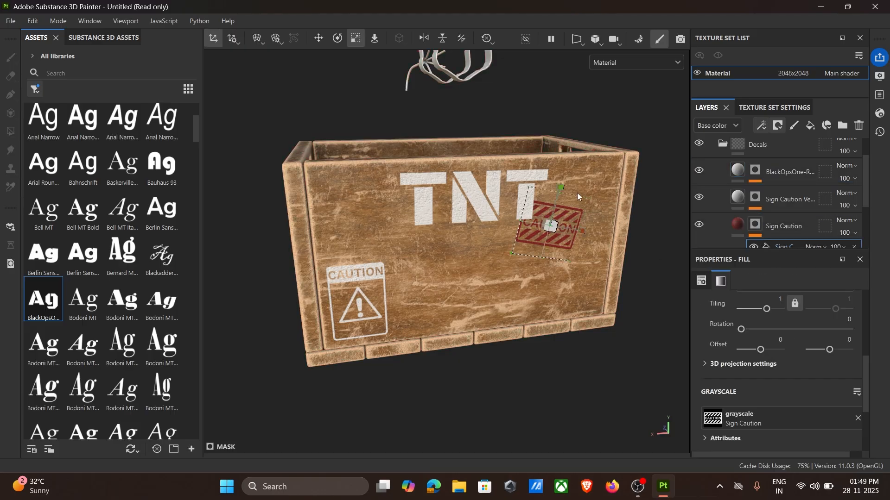
pyautogui.press('w')
pyautogui.moveTo(562, 191); pyautogui.dragTo(565, 229)
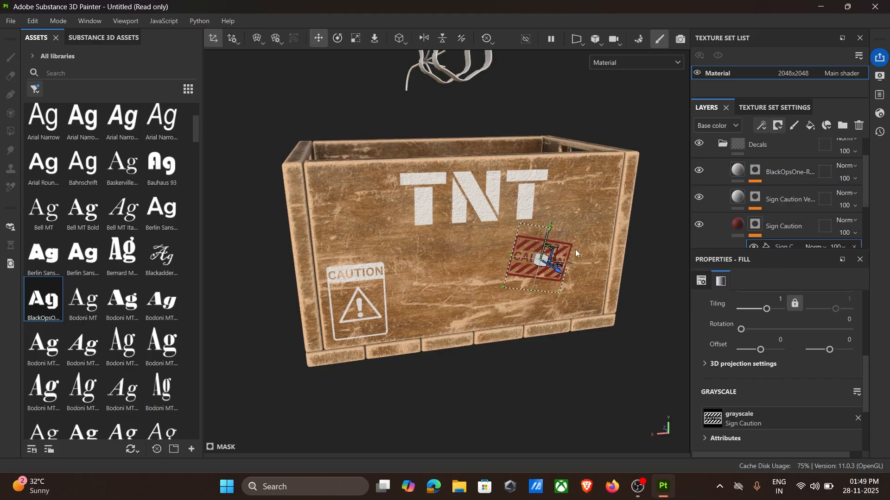
pyautogui.moveTo(573, 263); pyautogui.dragTo(584, 265)
# Collapse the Decals folder and give it a black mask with a fill effect
pyautogui.keyDown('alt'); pyautogui.moveTo(484, 208); pyautogui.dragTo(549, 204); pyautogui.keyUp('alt')
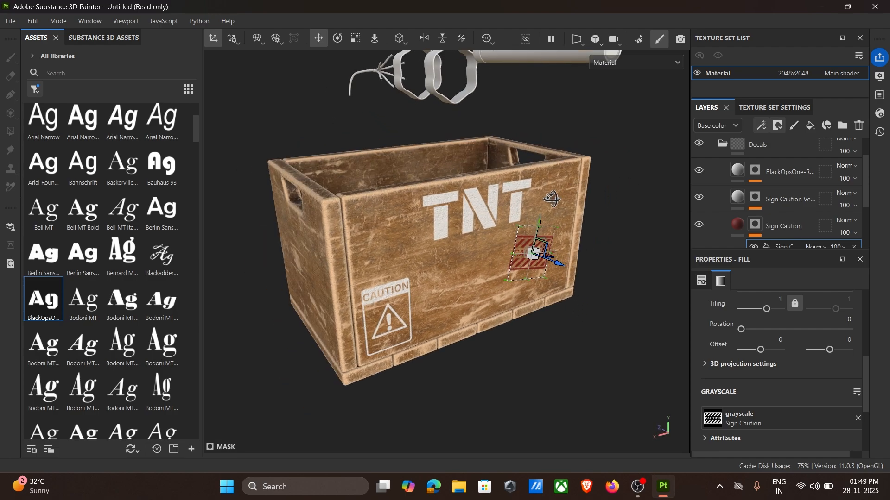
pyautogui.scroll(2, 788, 195)
pyautogui.click(764, 182)
pyautogui.click(722, 179)
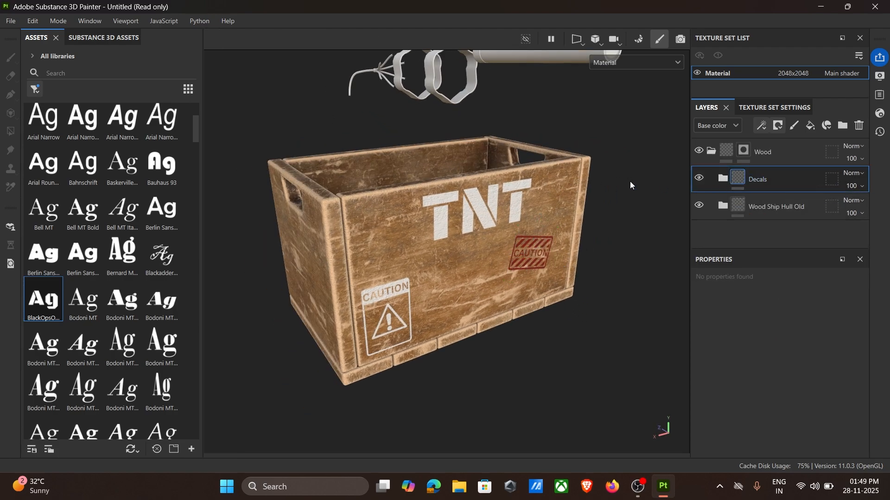
pyautogui.keyDown('alt'); pyautogui.moveTo(629, 182); pyautogui.dragTo(471, 187); pyautogui.keyUp('alt')
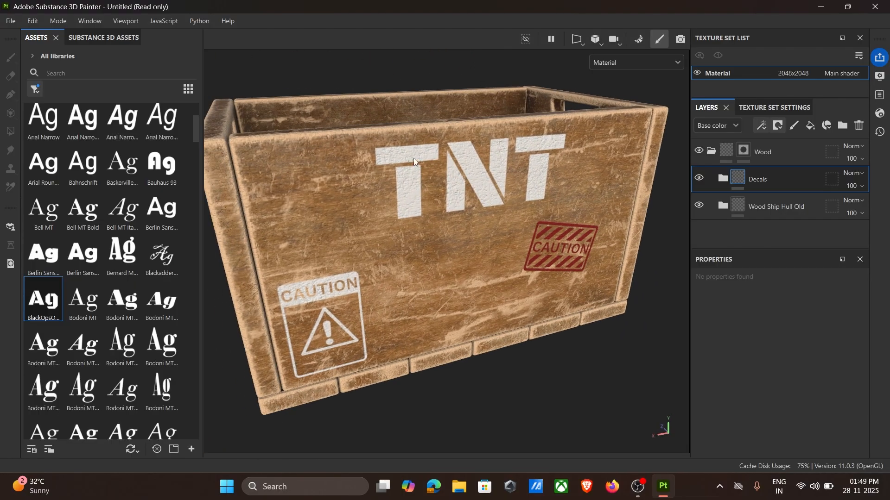
pyautogui.click(778, 125)
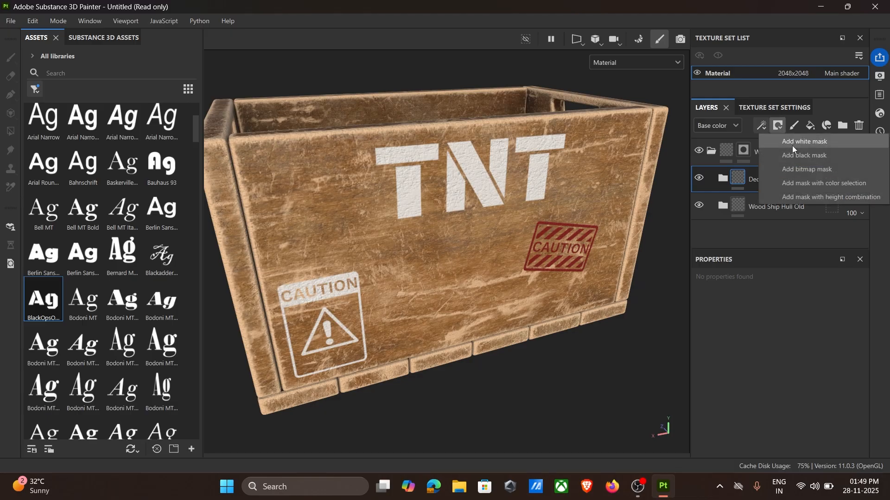
pyautogui.click(794, 157)
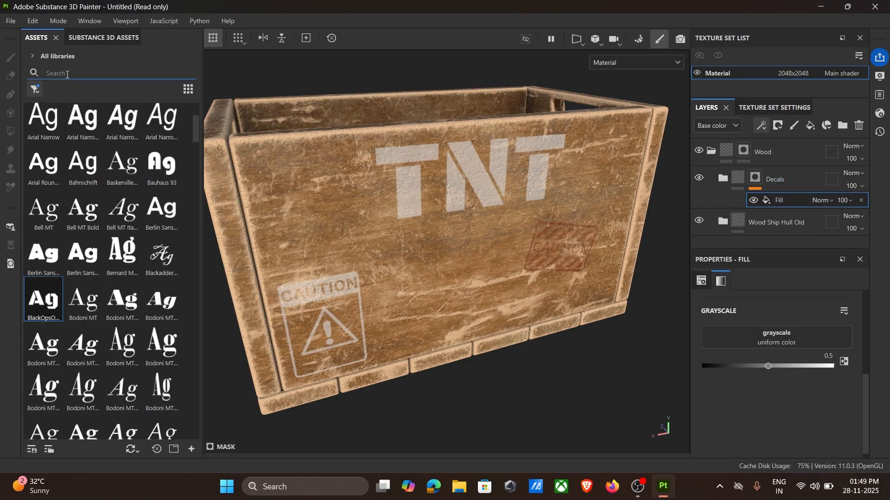
# Search the asset library for "grung" and switch the asset type filter from fonts to show grunge maps
pyautogui.write('gru')
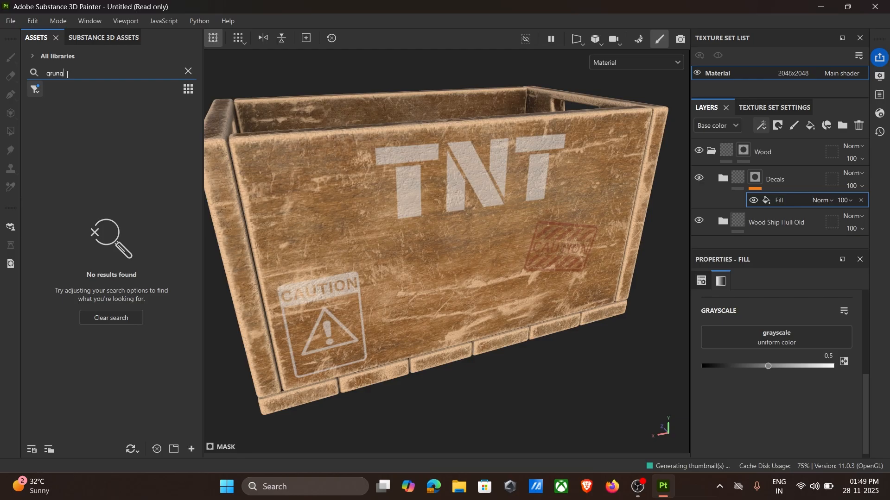
pyautogui.write('ng')
pyautogui.click(35, 90)
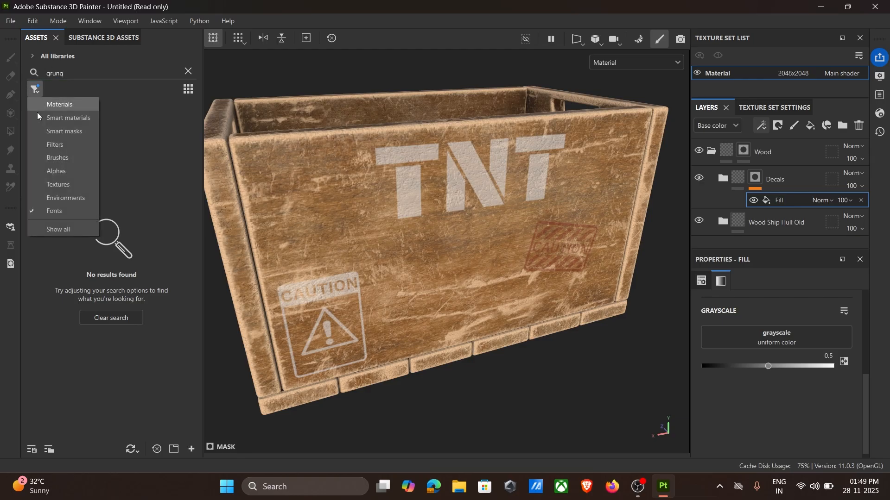
pyautogui.click(46, 173)
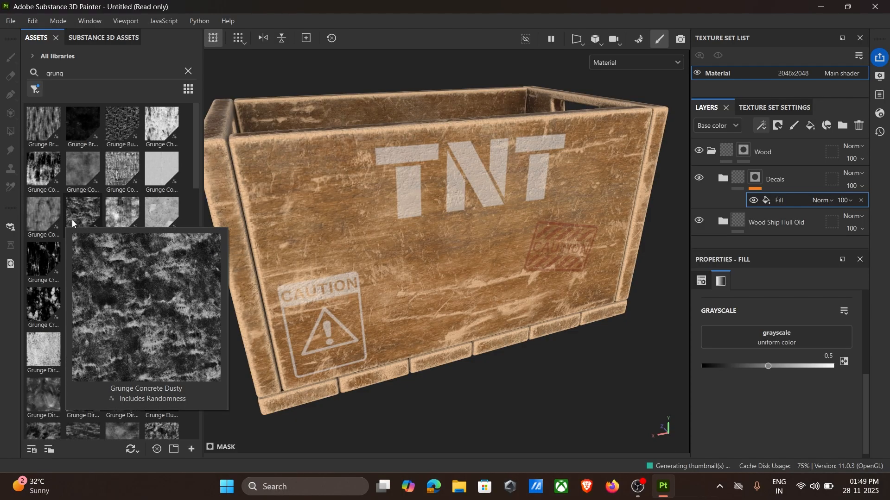
# Apply Grunge Concrete Dusty to the Decals mask fill and set its Balance to 0.79
pyautogui.moveTo(83, 216); pyautogui.dragTo(764, 340)
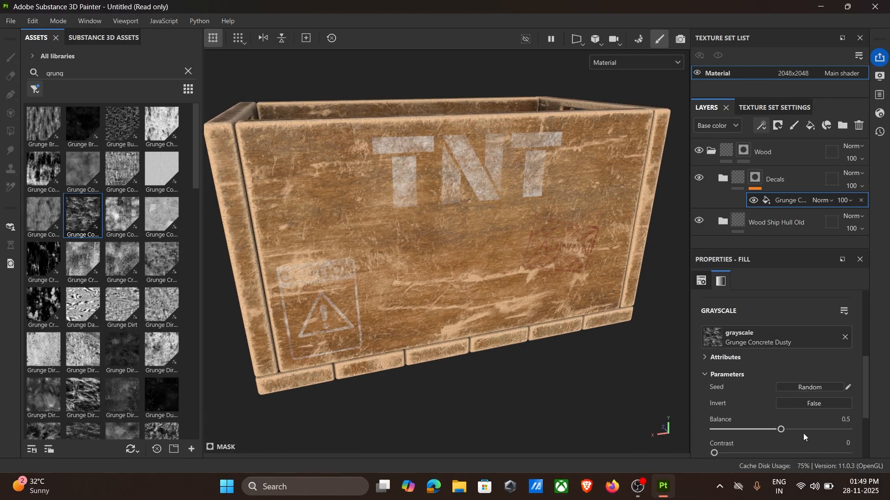
pyautogui.moveTo(803, 434)
pyautogui.mouseDown()
pyautogui.moveTo(827, 430)
pyautogui.moveTo(816, 431)
pyautogui.mouseUp()
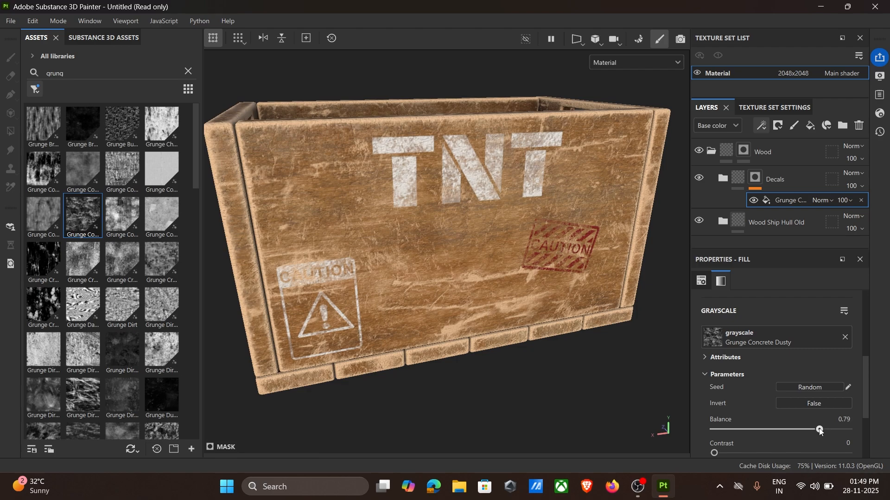
pyautogui.keyDown('alt'); pyautogui.moveTo(574, 272); pyautogui.dragTo(564, 252); pyautogui.keyUp('alt')
# Browse the grunge maps and add Grunge Map 001 as a second fill in the Decals folder's mask
pyautogui.scroll(-3, 123, 279)
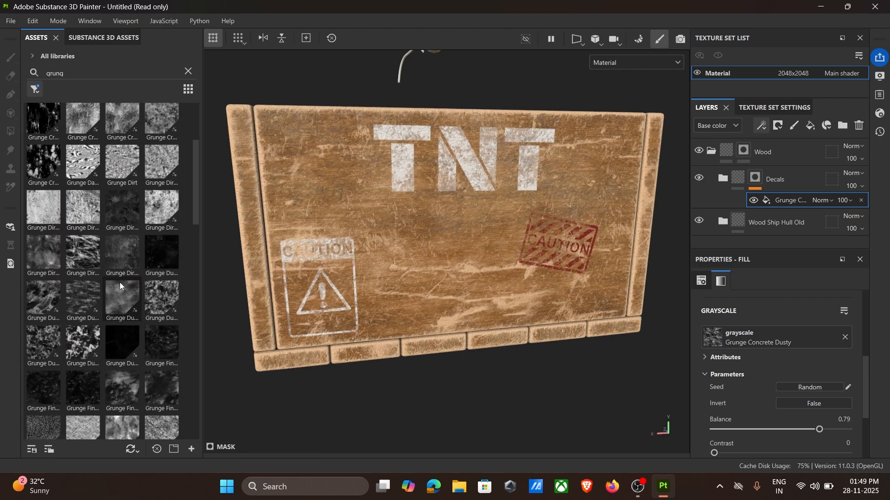
pyautogui.moveTo(88, 216)
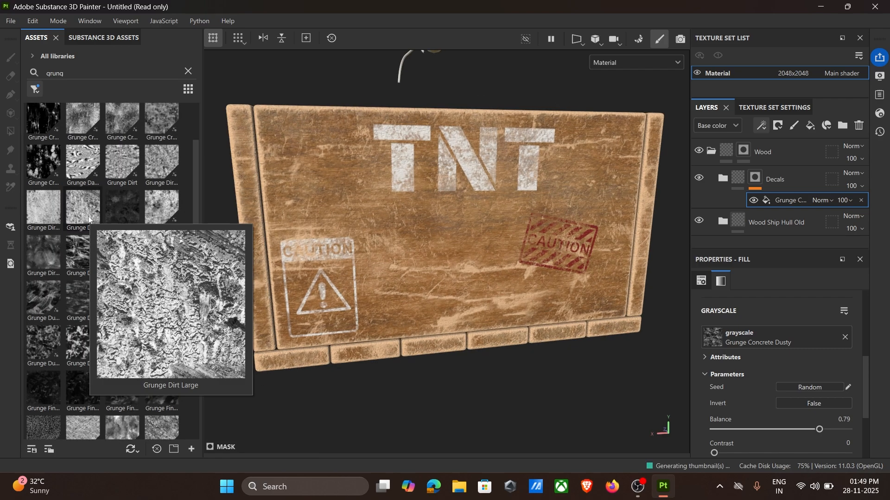
pyautogui.scroll(-3, 128, 316)
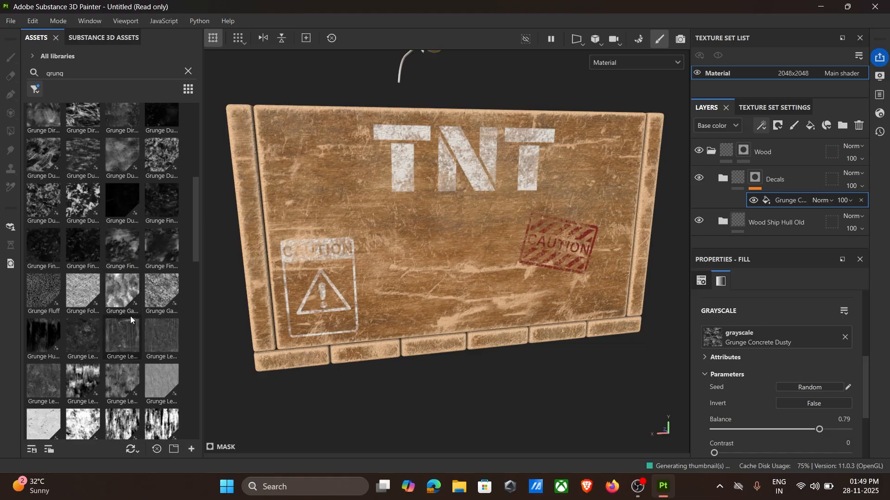
pyautogui.scroll(-3, 116, 338)
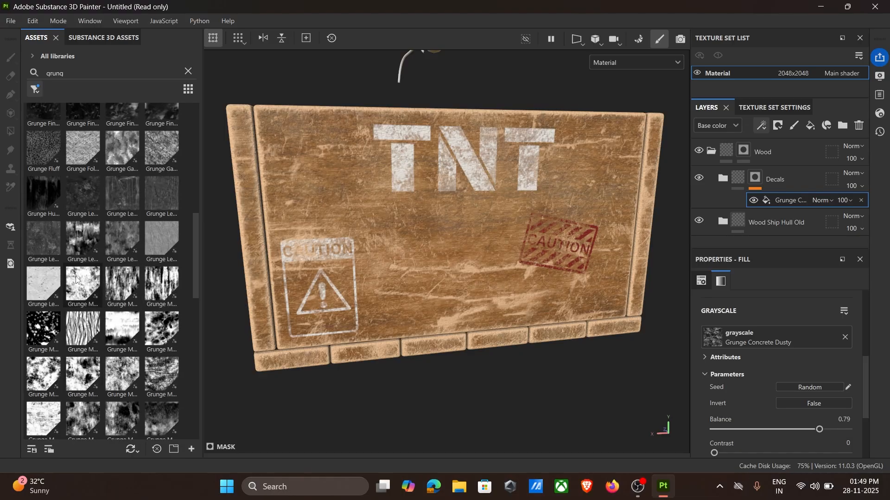
pyautogui.moveTo(77, 279); pyautogui.dragTo(763, 179)
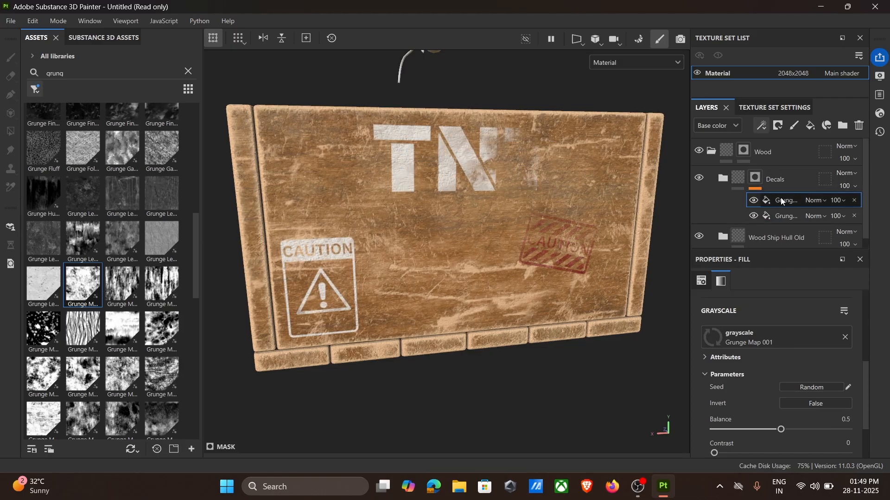
# Set the Grunge Map 001 fill's tiling to 10 and its Balance to 0.41
pyautogui.keyDown('alt'); pyautogui.moveTo(534, 209); pyautogui.dragTo(581, 249); pyautogui.keyUp('alt')
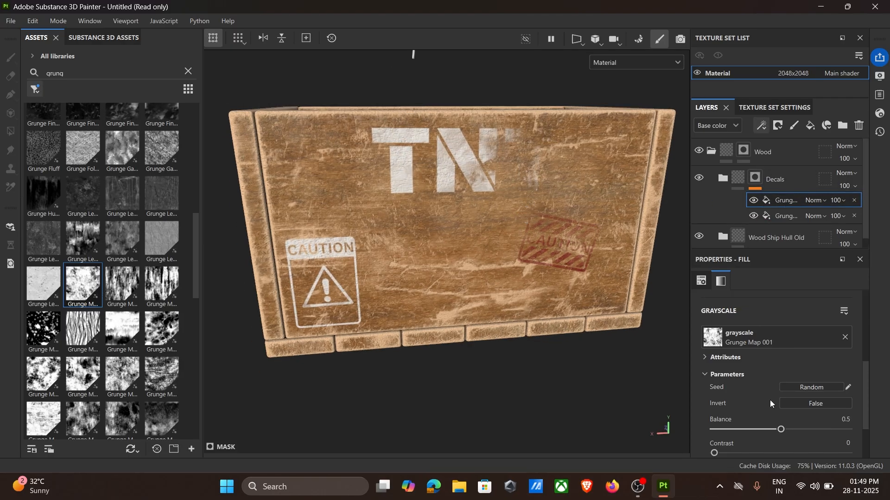
pyautogui.scroll(3, 772, 336)
pyautogui.click(768, 311)
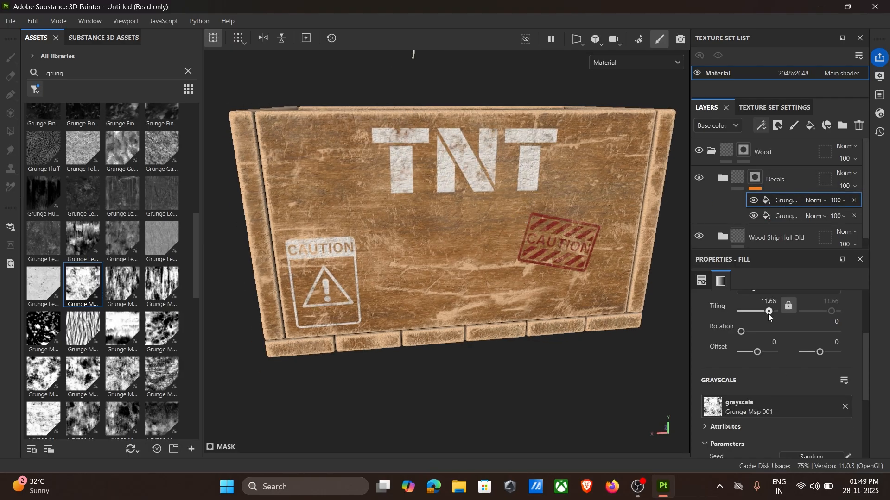
pyautogui.moveTo(768, 315); pyautogui.dragTo(770, 315)
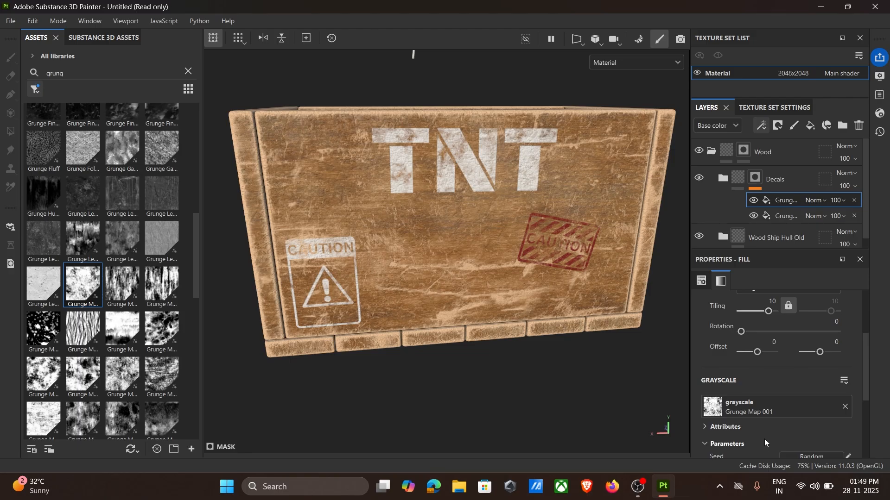
pyautogui.scroll(-3, 764, 440)
pyautogui.moveTo(770, 429)
pyautogui.mouseDown()
pyautogui.moveTo(747, 430)
pyautogui.moveTo(769, 430)
pyautogui.mouseUp()
# Change the Grunge Map 001 fill's blend mode to Screen and lower its Balance to about 0.13
pyautogui.click(812, 203)
pyautogui.click(819, 201)
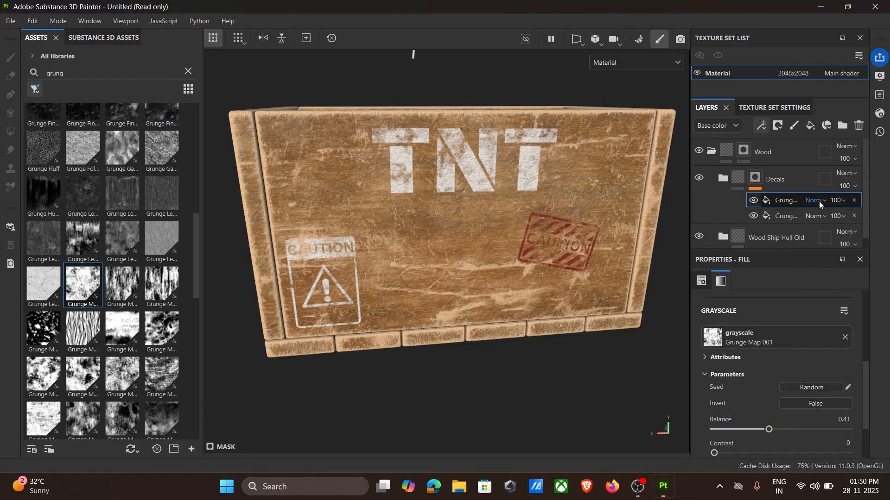
pyautogui.keyDown('alt'); pyautogui.moveTo(601, 171); pyautogui.dragTo(616, 183); pyautogui.keyUp('alt')
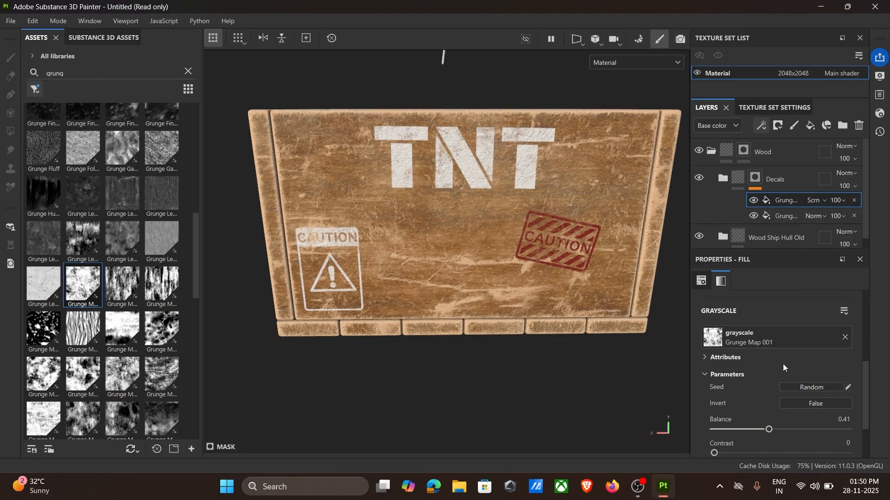
pyautogui.moveTo(768, 429); pyautogui.dragTo(735, 428)
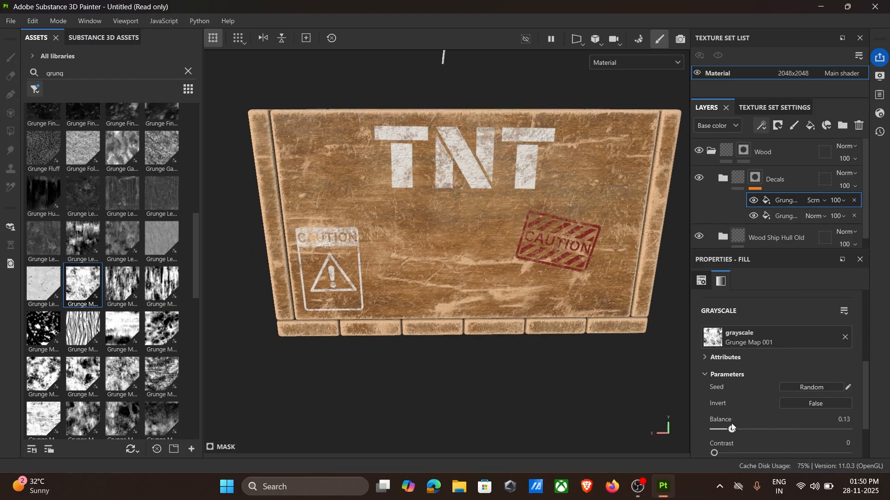
# Set the Balance of the Grunge Concrete Dusty fill in the Decals mask to 0.63
pyautogui.click(783, 217)
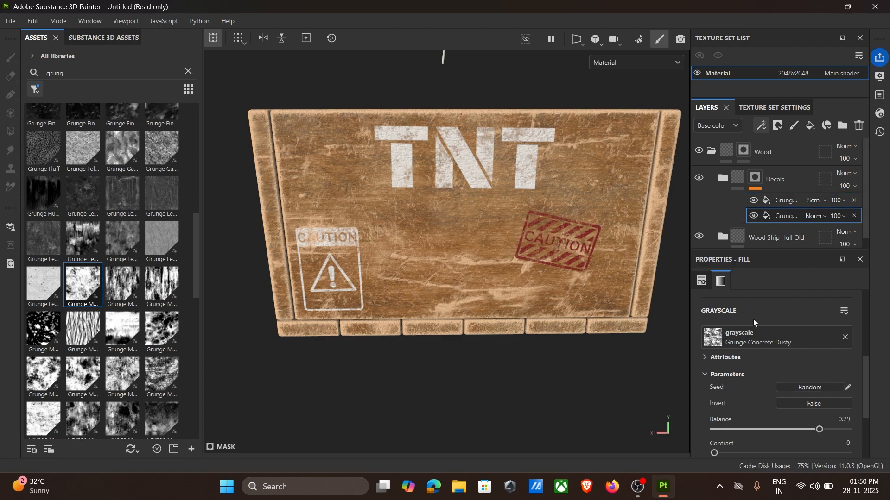
pyautogui.click(780, 430)
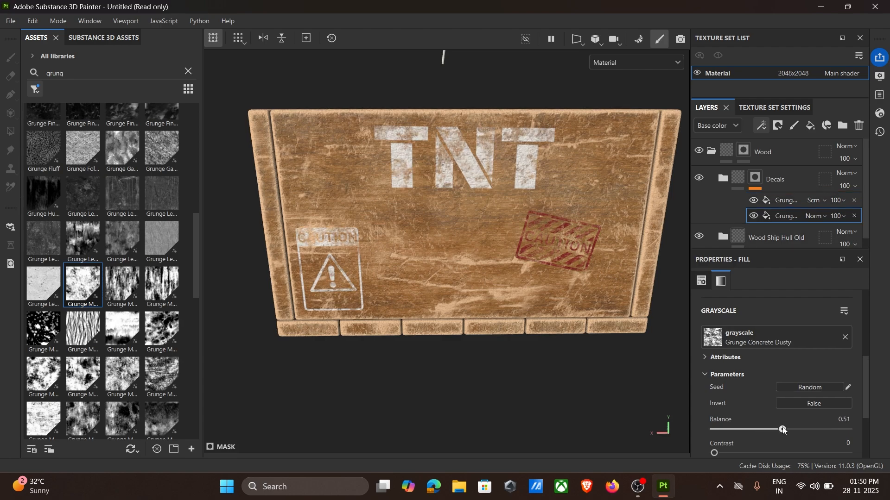
pyautogui.keyDown('alt'); pyautogui.moveTo(537, 305); pyautogui.dragTo(566, 302); pyautogui.keyUp('alt')
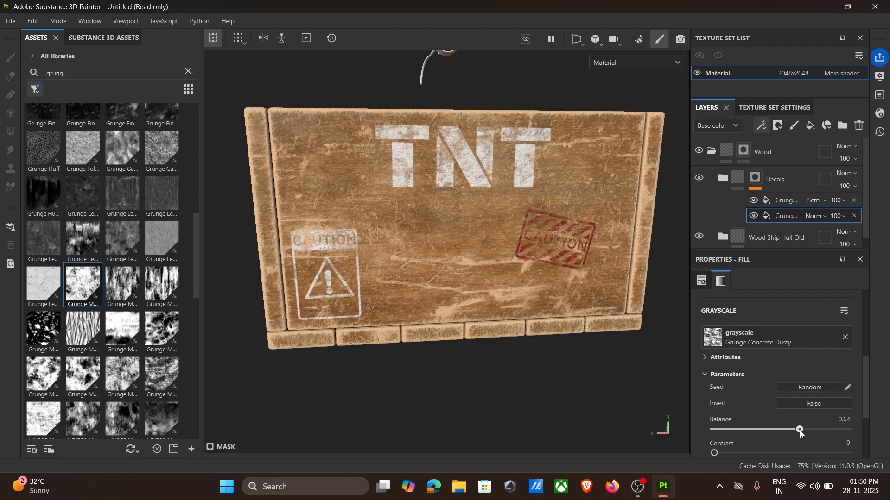
pyautogui.keyDown('alt'); pyautogui.moveTo(420, 245); pyautogui.dragTo(536, 182); pyautogui.keyUp('alt')
pyautogui.scroll(-1, 744, 227)
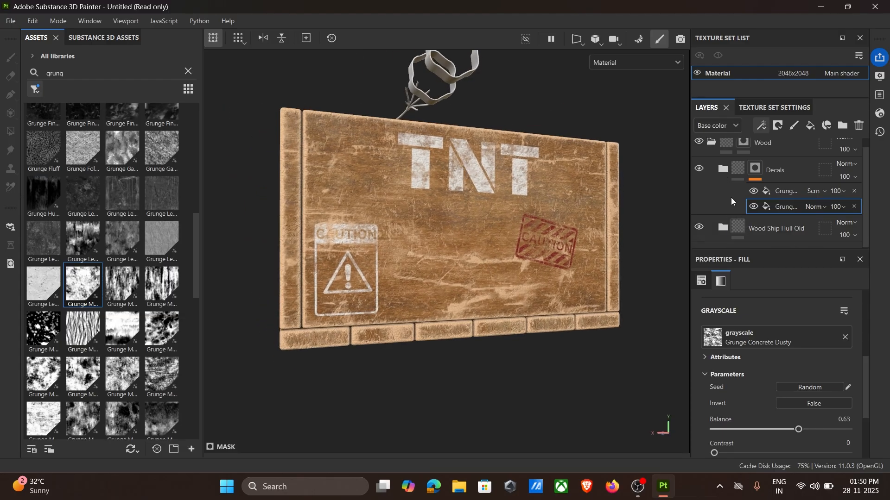
# Collapse the Wood folder and create a new folder named DynamiteSticks above it
pyautogui.keyDown('alt'); pyautogui.moveTo(486, 151); pyautogui.dragTo(394, 245); pyautogui.keyUp('alt')
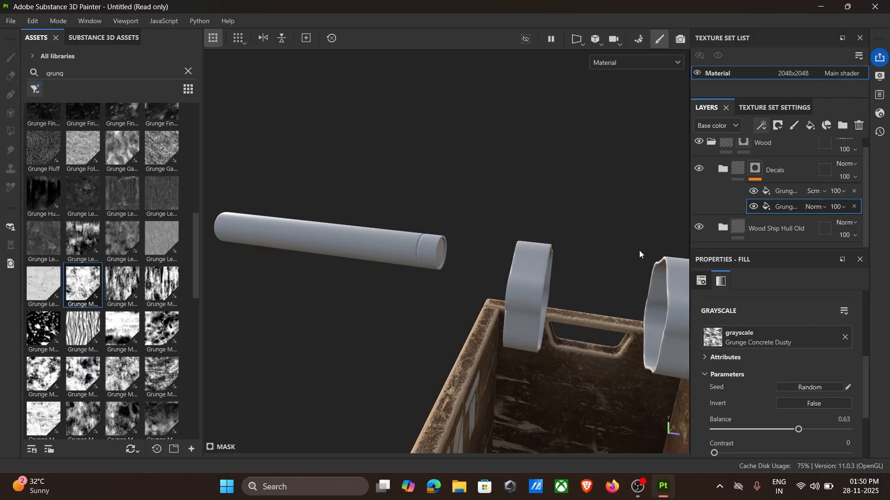
pyautogui.scroll(1, 790, 184)
pyautogui.click(712, 151)
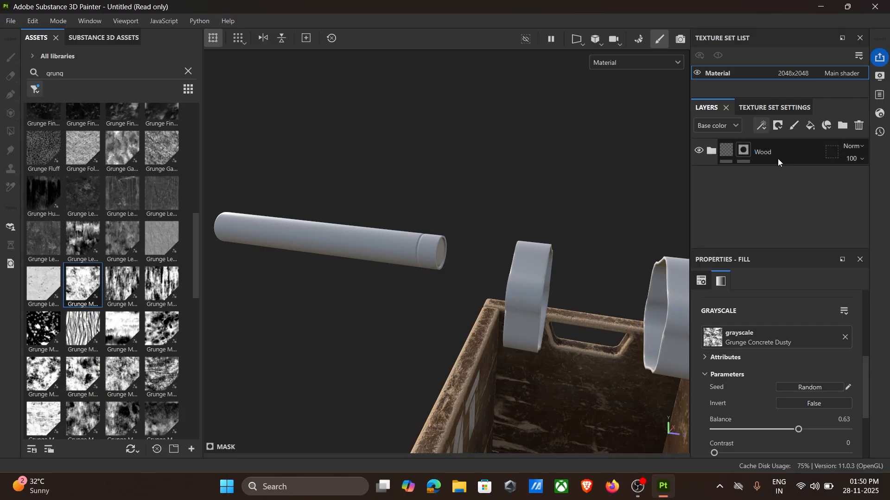
pyautogui.click(778, 158)
pyautogui.press('4')
pyautogui.click(841, 127)
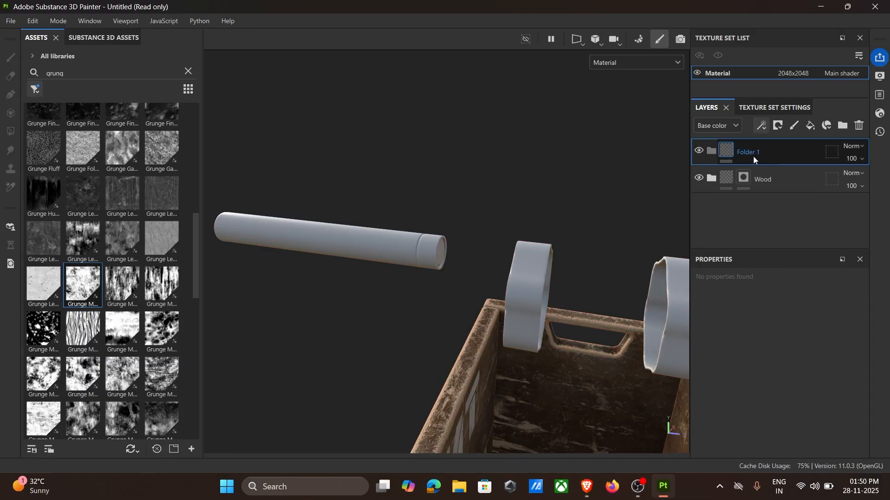
pyautogui.doubleClick(754, 159)
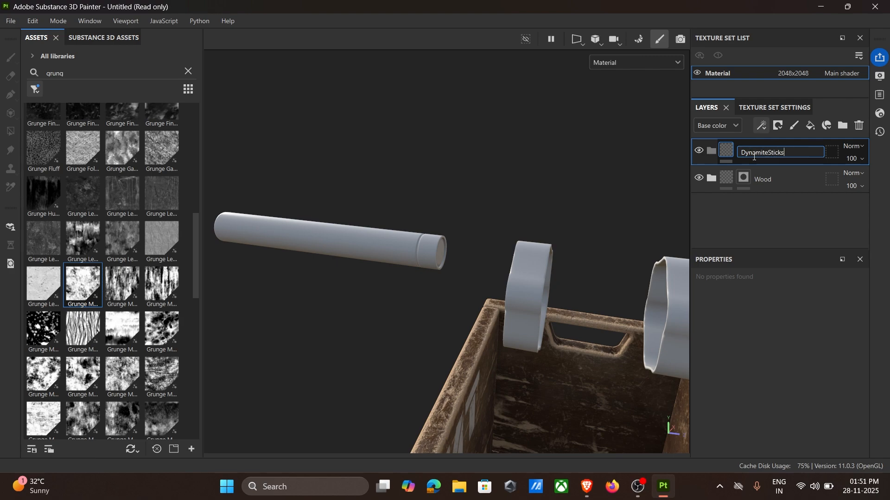
pyautogui.press('Return')
# Clear the asset search, switch the asset type filter to smart materials and search for "plas"
pyautogui.keyDown('alt'); pyautogui.moveTo(482, 197); pyautogui.dragTo(417, 194); pyautogui.keyUp('alt')
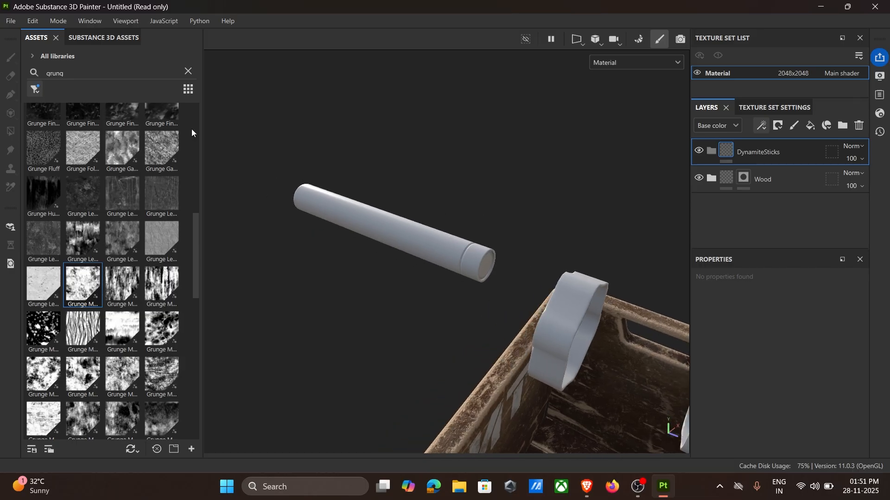
pyautogui.press('BackSpace')
pyautogui.press('BackSpace')
pyautogui.press('BackSpace')
pyautogui.press('BackSpace')
pyautogui.press('BackSpace')
pyautogui.click(34, 88)
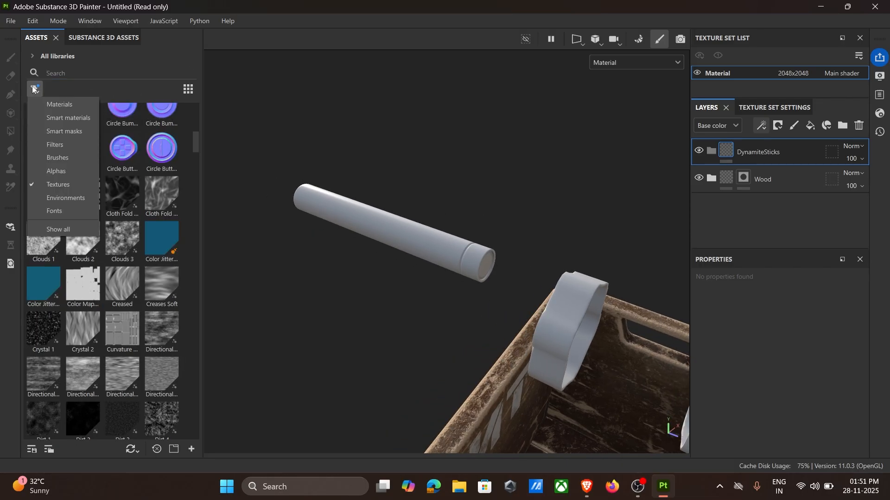
pyautogui.click(44, 117)
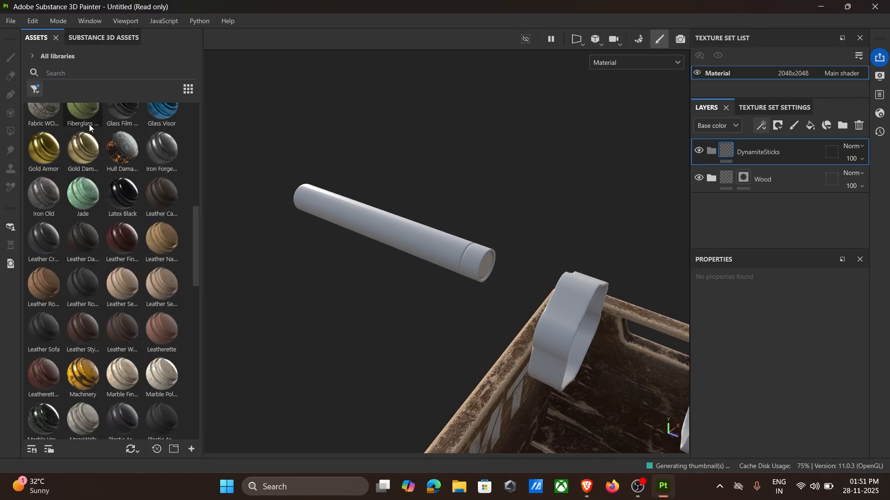
pyautogui.scroll(3, 142, 193)
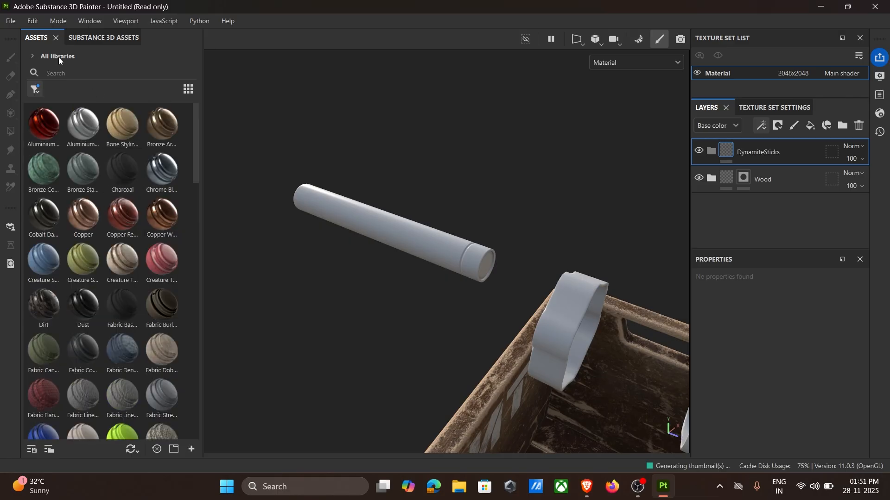
pyautogui.click(64, 73)
pyautogui.write('palst')
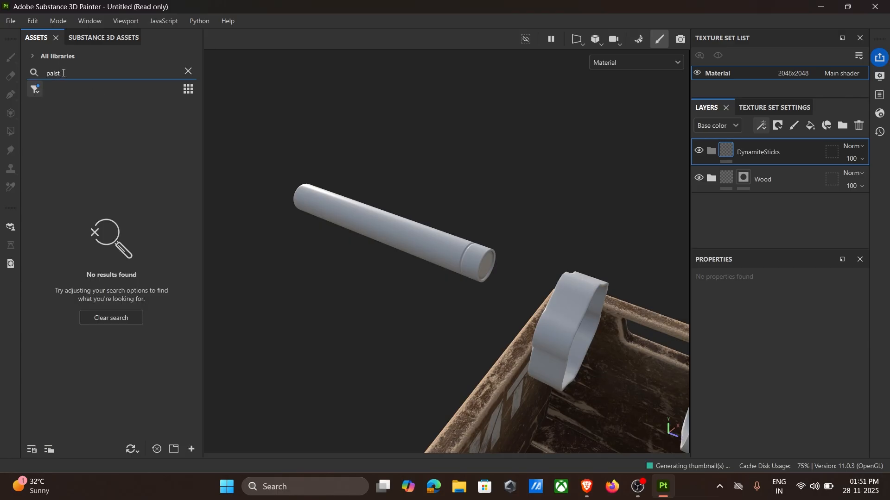
pyautogui.write('plas')
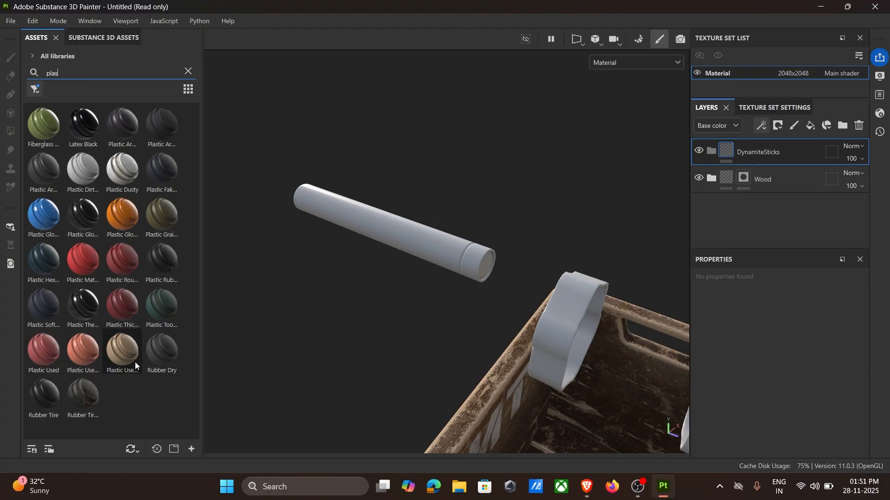
# Apply the Plastic Used Soft smart material to the model and move it into the DynamiteSticks folder
pyautogui.moveTo(132, 360); pyautogui.dragTo(590, 294)
pyautogui.scroll(3, 387, 239)
pyautogui.keyDown('alt'); pyautogui.moveTo(504, 277); pyautogui.dragTo(583, 229); pyautogui.keyUp('alt')
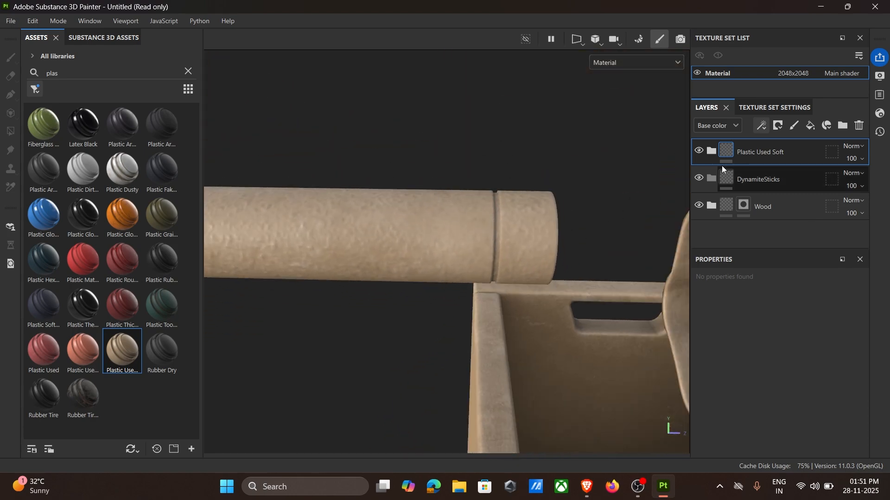
pyautogui.doubleClick(781, 158)
pyautogui.click(782, 176)
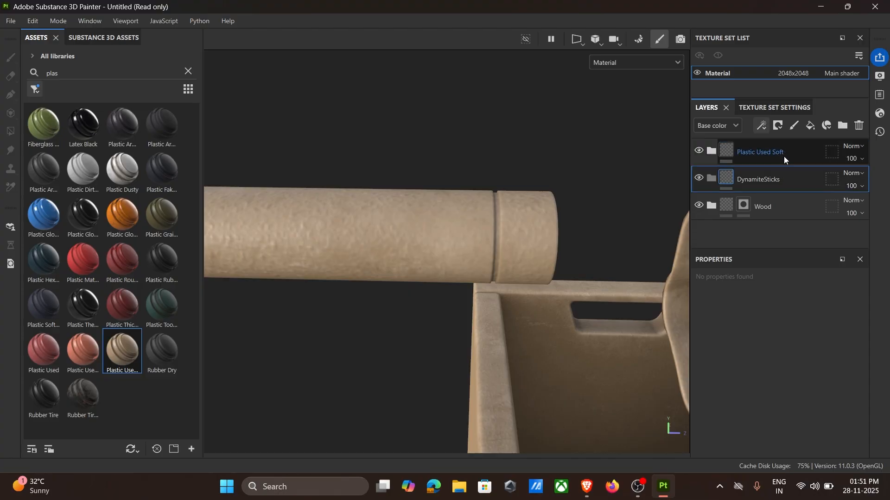
pyautogui.moveTo(783, 156); pyautogui.dragTo(781, 173)
pyautogui.click(714, 155)
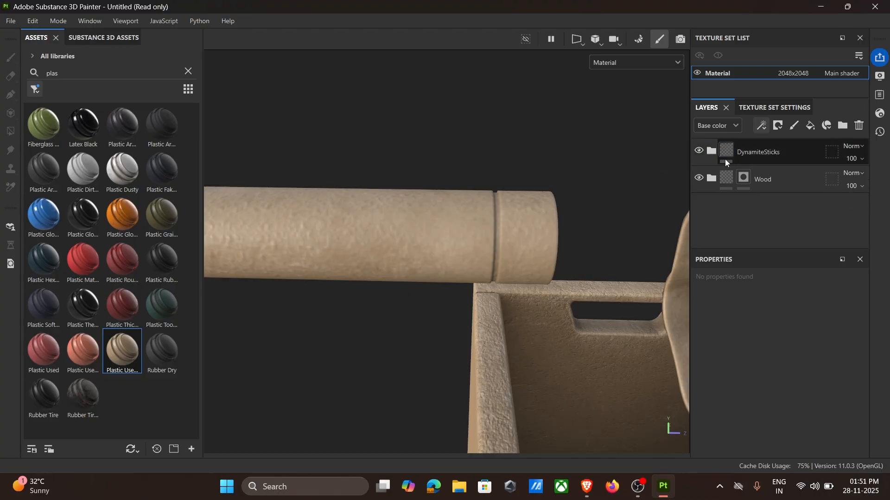
pyautogui.click(713, 152)
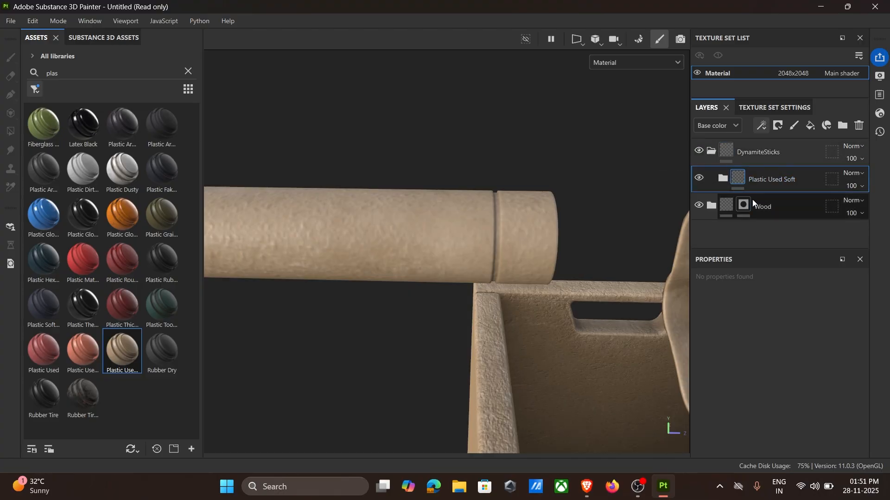
# Set the base color of the Base layer inside Plastic Used Soft to brown 8B6B44
pyautogui.click(724, 180)
pyautogui.scroll(-3, 751, 214)
pyautogui.scroll(-2, 751, 213)
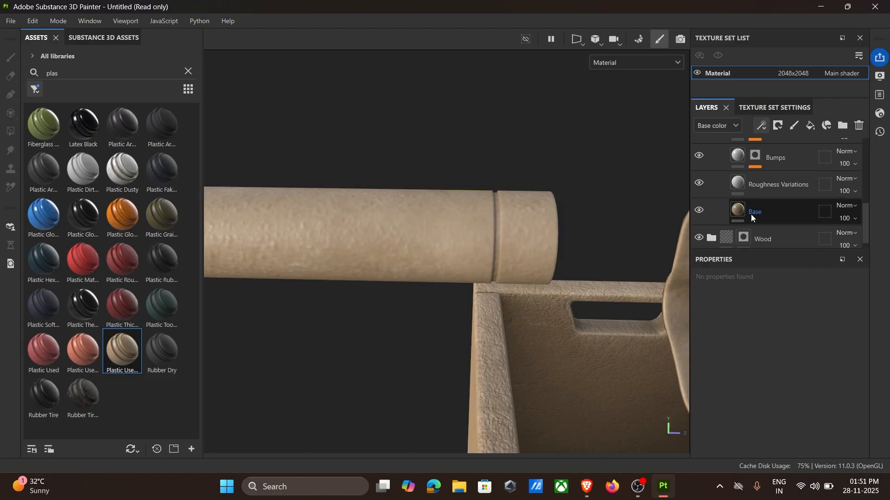
pyautogui.click(747, 212)
pyautogui.click(786, 422)
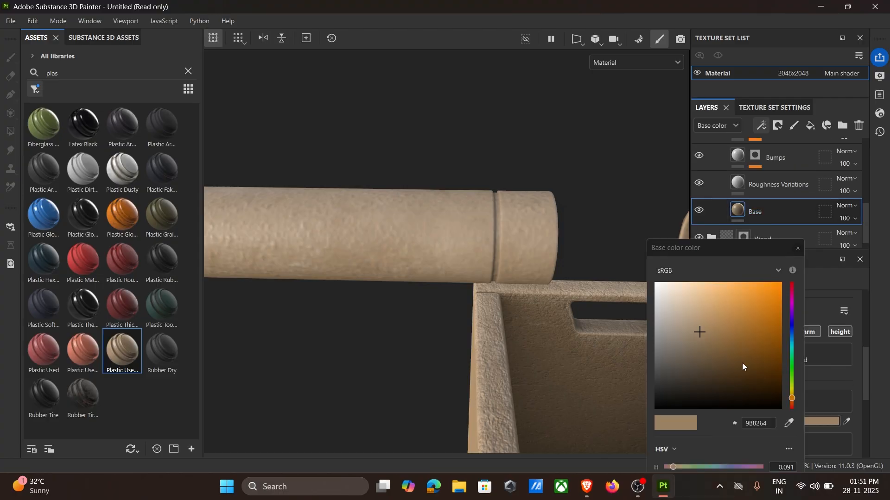
pyautogui.moveTo(741, 363); pyautogui.dragTo(718, 340)
pyautogui.keyDown('alt'); pyautogui.moveTo(496, 228); pyautogui.dragTo(404, 267); pyautogui.keyUp('alt')
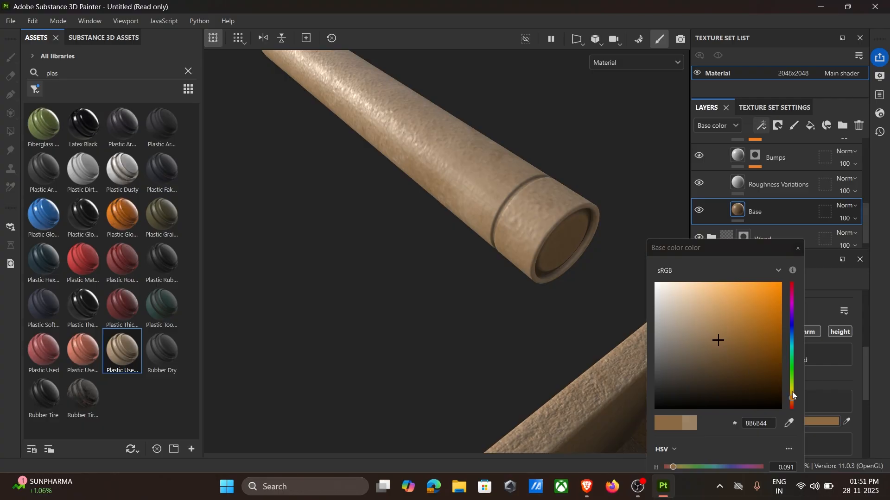
# Shift the Base layer's color to a muted olive beige, 787052, and close the color picker
pyautogui.moveTo(792, 393); pyautogui.dragTo(787, 370)
pyautogui.moveTo(688, 347); pyautogui.dragTo(679, 337)
pyautogui.moveTo(786, 388); pyautogui.dragTo(794, 394)
pyautogui.keyDown('alt'); pyautogui.moveTo(496, 283); pyautogui.dragTo(505, 252); pyautogui.keyUp('alt')
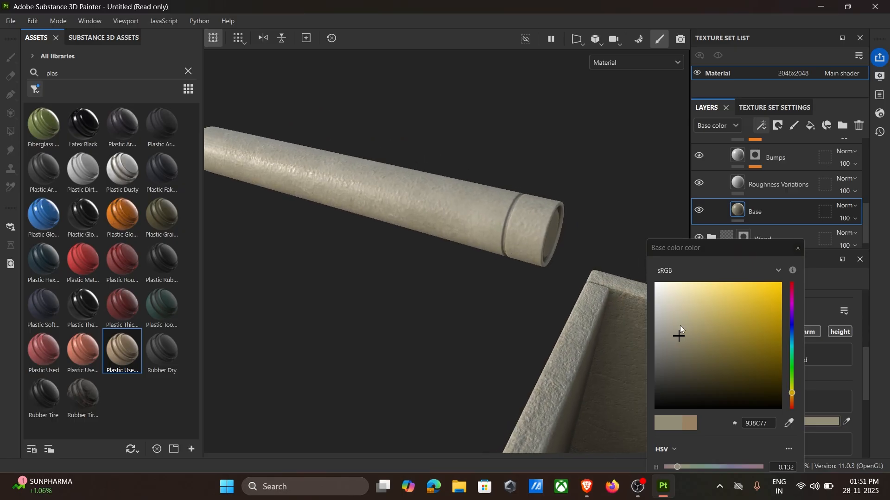
pyautogui.click(695, 352)
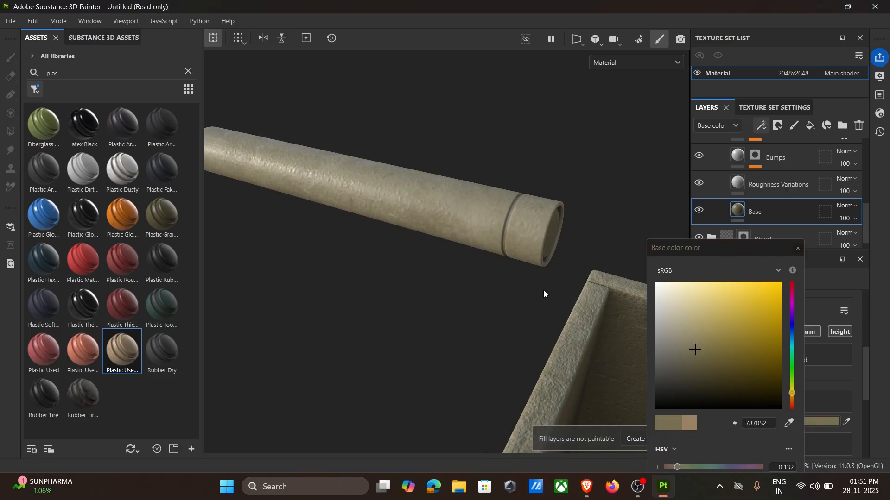
pyautogui.moveTo(544, 294)
pyautogui.keyDown('alt'); pyautogui.mouseDown()
pyautogui.moveTo(459, 271)
pyautogui.moveTo(438, 276)
pyautogui.moveTo(512, 268)
pyautogui.moveTo(533, 307)
pyautogui.moveTo(533, 454)
pyautogui.moveTo(477, 278)
pyautogui.moveTo(454, 171)
pyautogui.moveTo(459, 135)
pyautogui.mouseUp(); pyautogui.keyUp('alt')
pyautogui.moveTo(475, 249); pyautogui.dragTo(592, 255, button='middle')
pyautogui.click(797, 250)
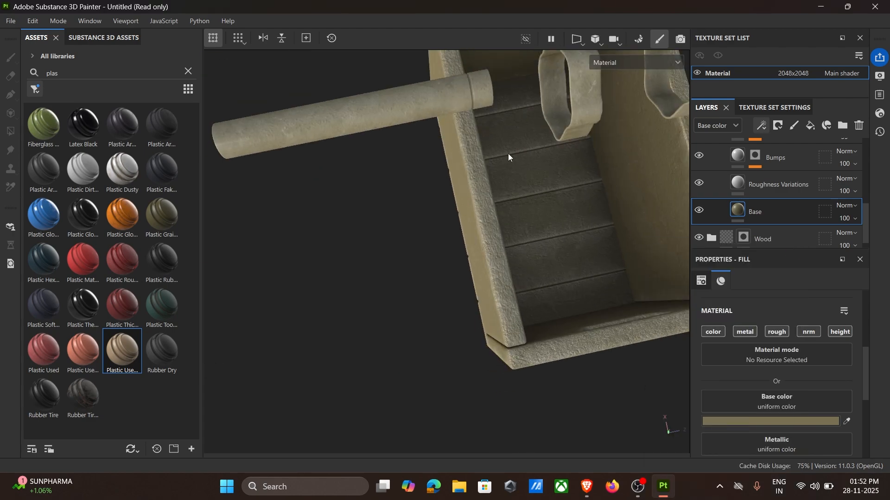
# Adjust the texture balance of the Roughness Variations layer inside Plastic Used Soft
pyautogui.keyDown('alt'); pyautogui.moveTo(508, 155); pyautogui.dragTo(499, 194); pyautogui.keyUp('alt')
pyautogui.keyDown('alt'); pyautogui.moveTo(499, 193); pyautogui.dragTo(515, 273, button='middle'); pyautogui.keyUp('alt')
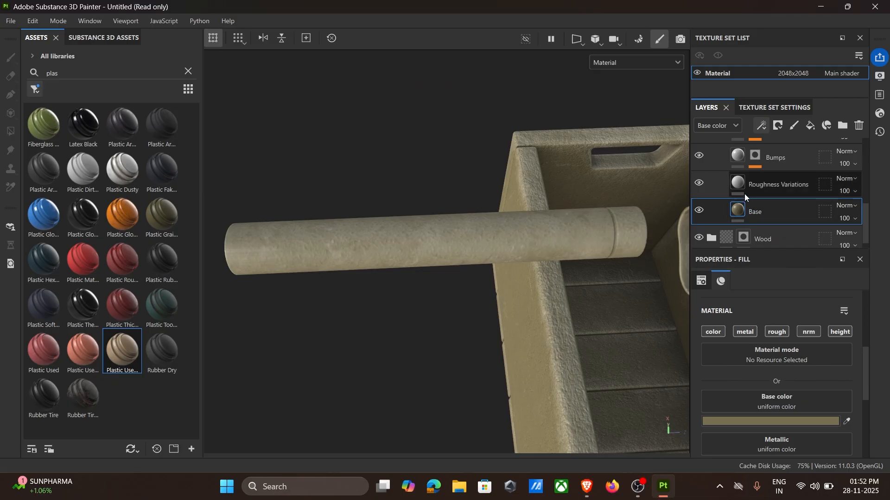
pyautogui.click(778, 184)
pyautogui.scroll(-5, 776, 371)
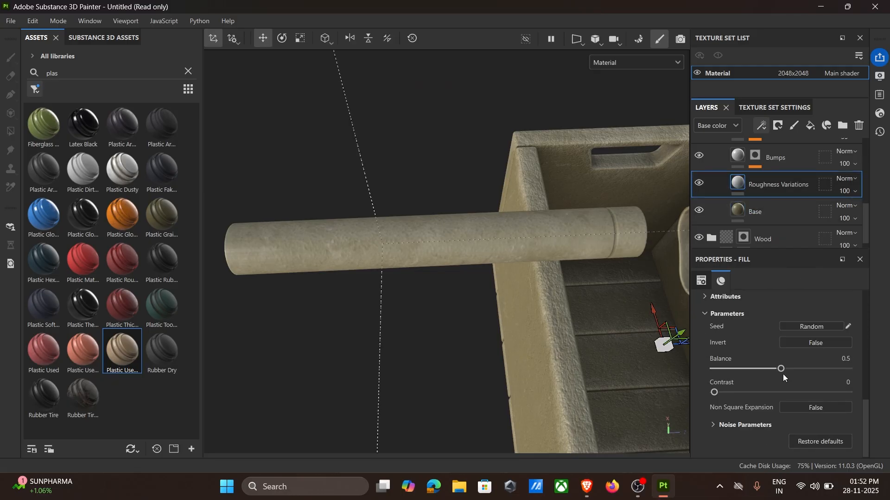
pyautogui.moveTo(821, 369)
pyautogui.mouseDown()
pyautogui.moveTo(734, 353)
pyautogui.moveTo(815, 357)
pyautogui.mouseUp()
# Set the balance of the Cells 1 fill in the Bumps layer's mask to 0.58
pyautogui.click(756, 157)
pyautogui.click(784, 179)
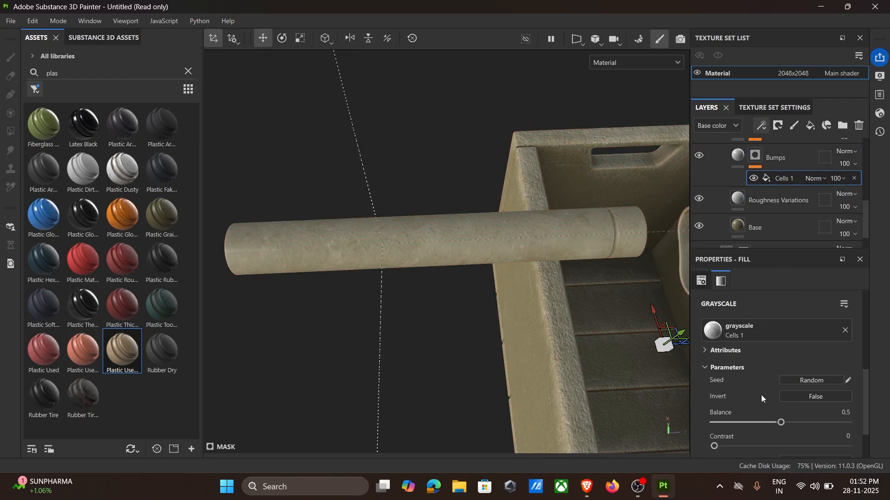
pyautogui.moveTo(772, 422); pyautogui.dragTo(740, 423)
pyautogui.keyDown('alt'); pyautogui.moveTo(519, 261); pyautogui.dragTo(440, 227); pyautogui.keyUp('alt')
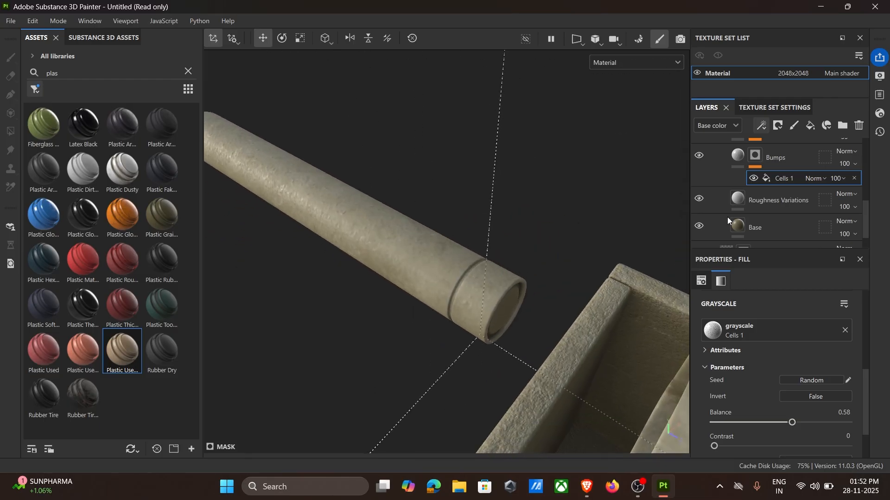
# Add a color-only fill layer above Soft Dirt in Plastic Used Soft and give it a black mask with a fill effect
pyautogui.scroll(3, 781, 219)
pyautogui.scroll(2, 781, 219)
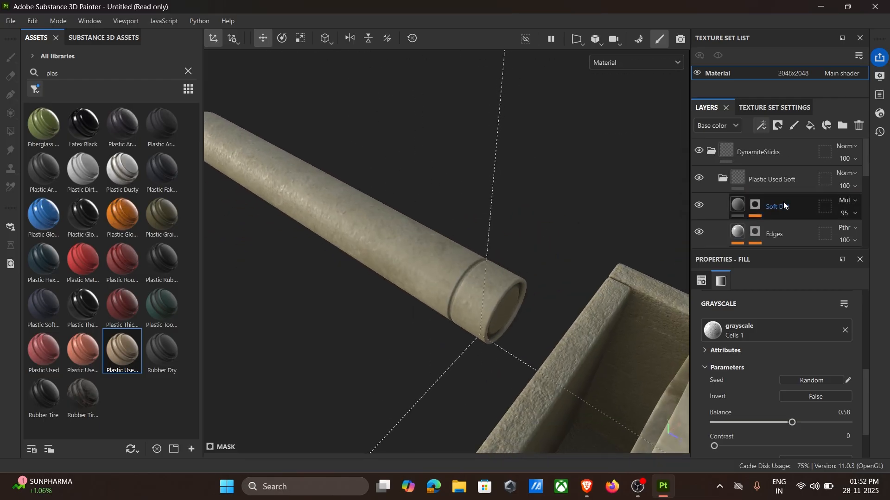
pyautogui.click(783, 204)
pyautogui.click(810, 126)
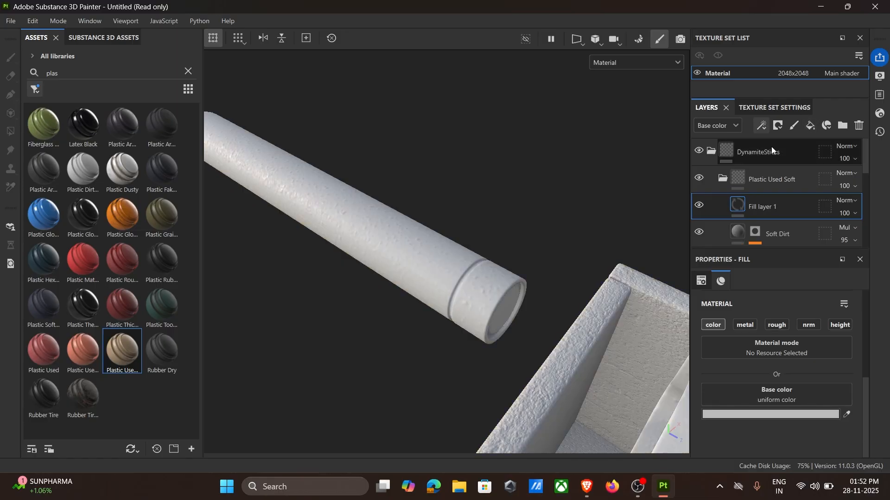
pyautogui.click(778, 127)
pyautogui.click(798, 155)
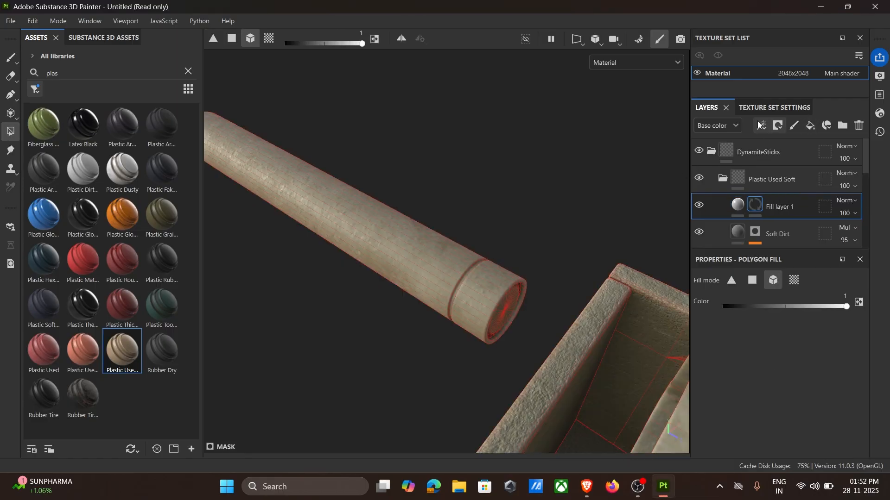
pyautogui.click(778, 126)
pyautogui.click(797, 168)
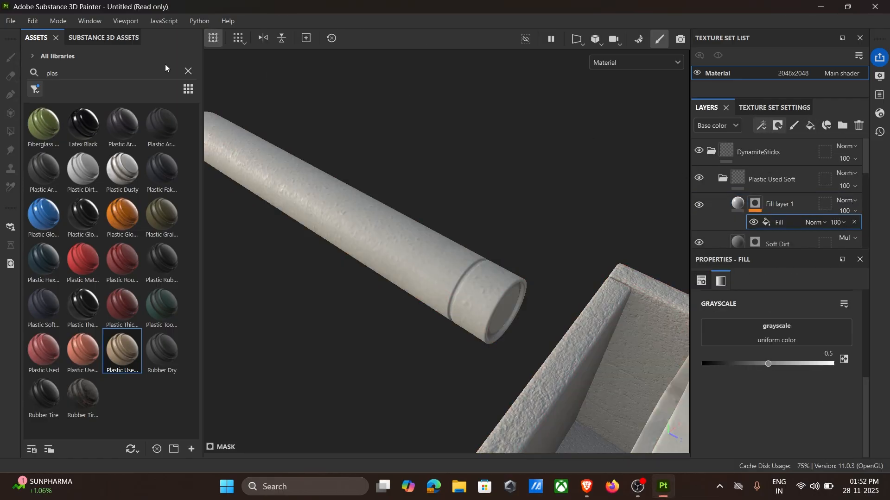
# Switch the asset type filter to textures and clear the asset search
pyautogui.click(35, 88)
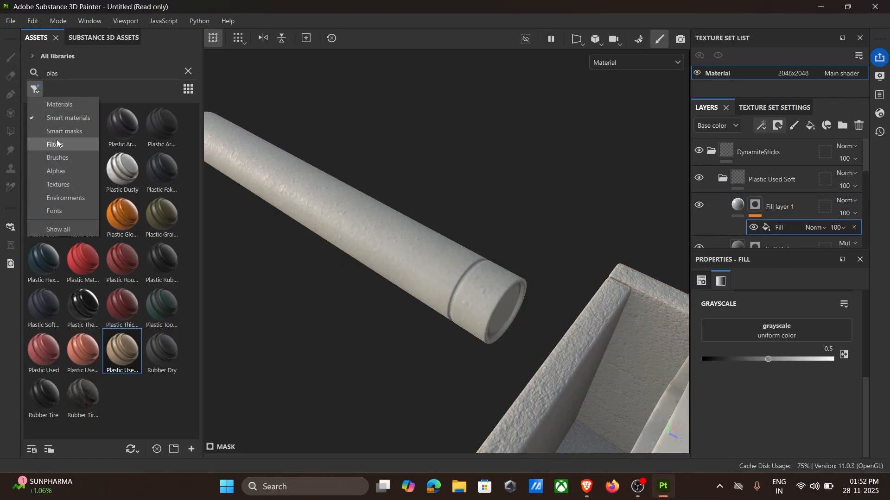
pyautogui.click(67, 178)
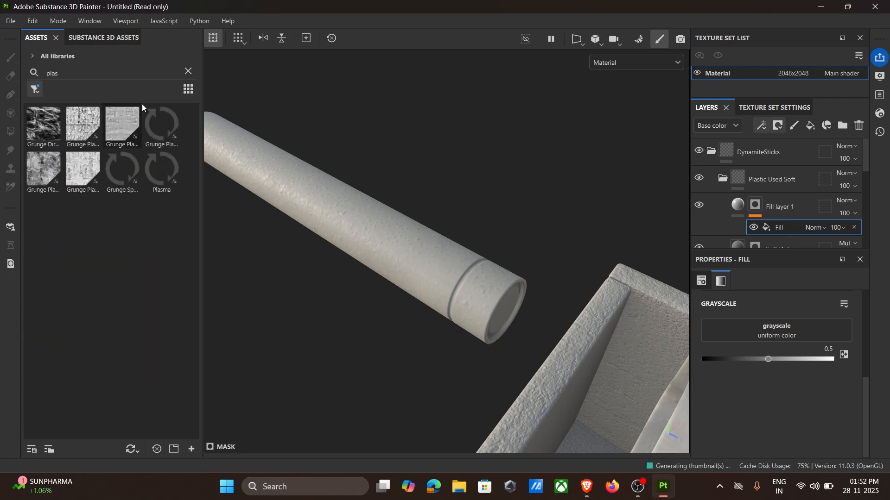
pyautogui.click(191, 73)
# Find the Grunge Croncrete Spots texture and assign it to the grayscale of the new layer's mask fill
pyautogui.scroll(-10, 151, 185)
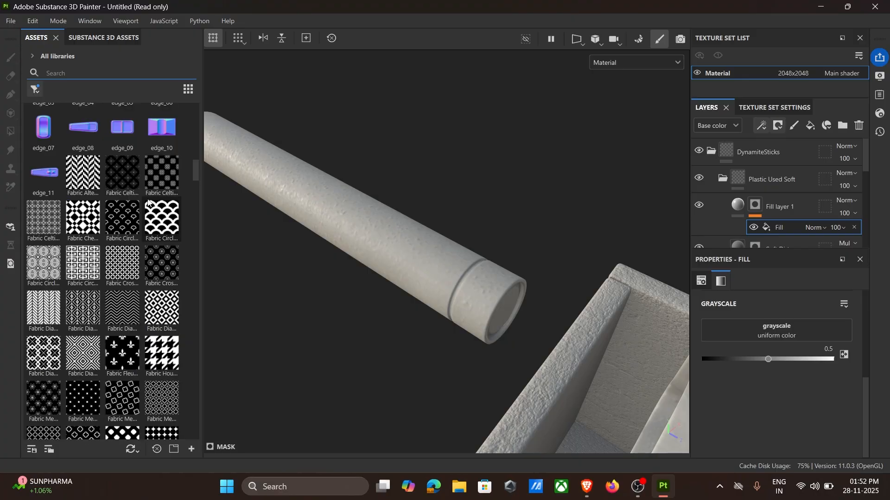
pyautogui.scroll(-10, 148, 201)
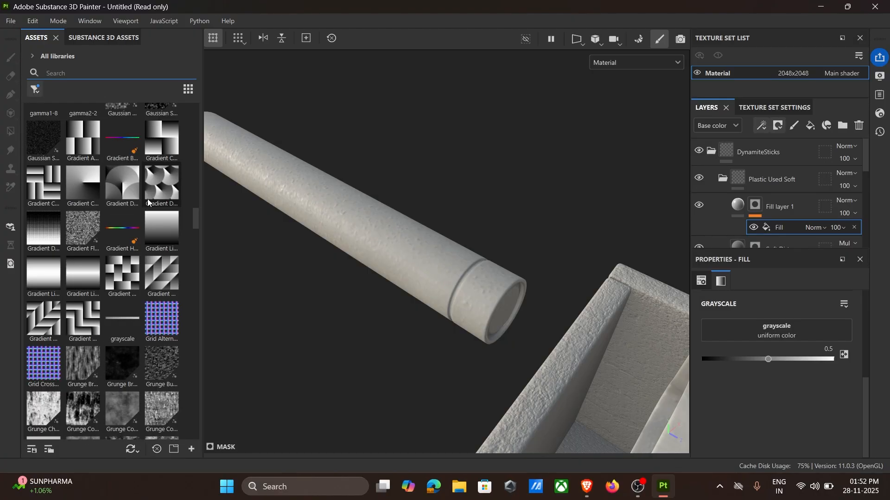
pyautogui.scroll(-3, 143, 211)
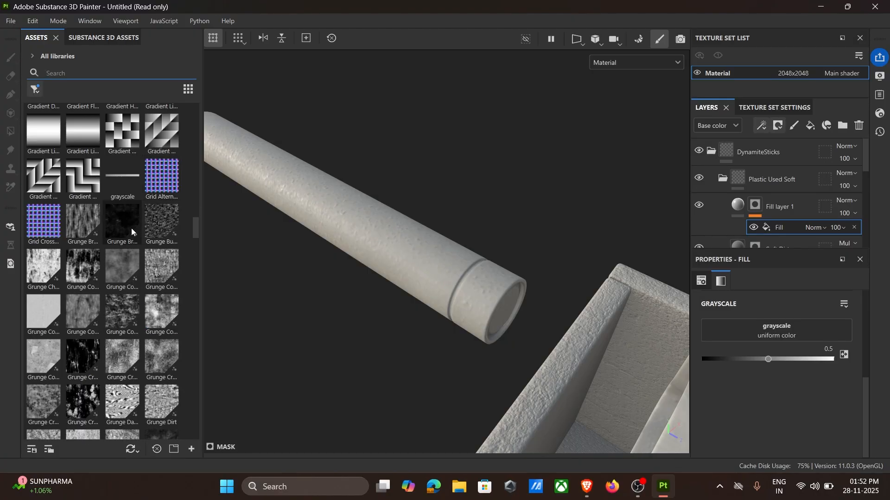
pyautogui.moveTo(132, 231)
pyautogui.moveTo(80, 365)
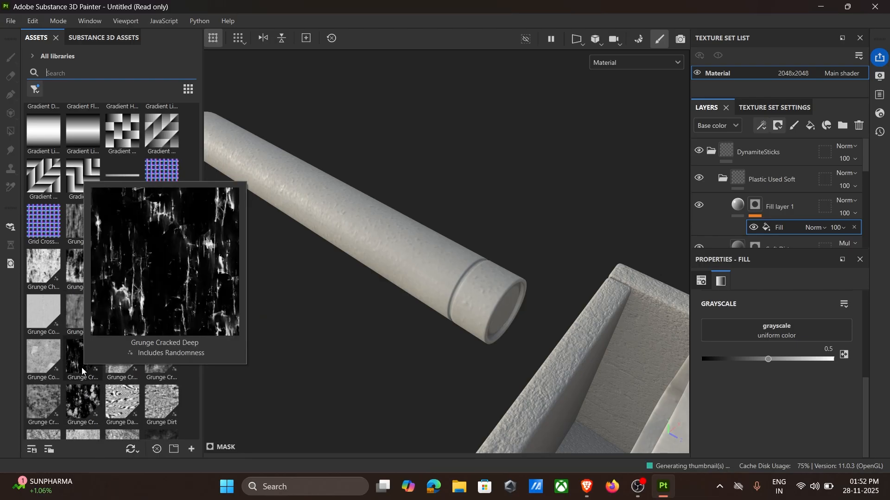
pyautogui.moveTo(79, 400)
pyautogui.moveTo(79, 400); pyautogui.dragTo(796, 335)
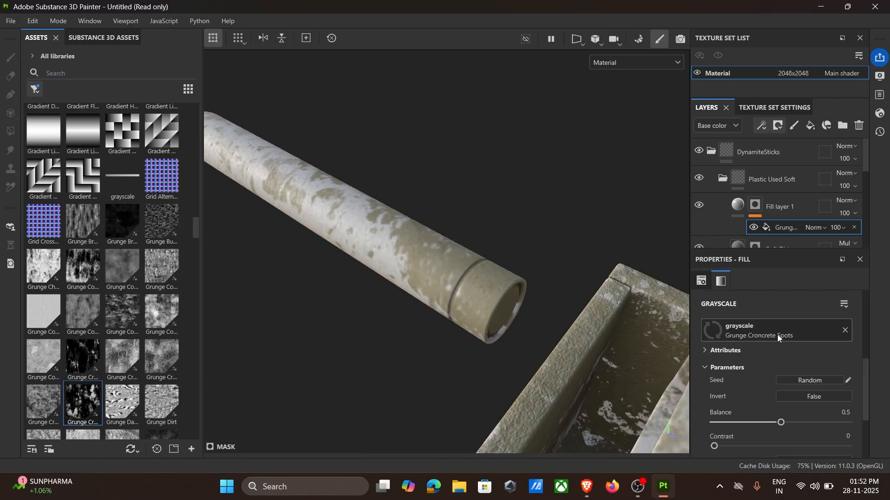
# Set the tiling of the Grunge Croncrete Spots mask fill to 11.66
pyautogui.keyDown('alt'); pyautogui.moveTo(488, 285); pyautogui.dragTo(451, 286); pyautogui.keyUp('alt')
pyautogui.scroll(2, 779, 399)
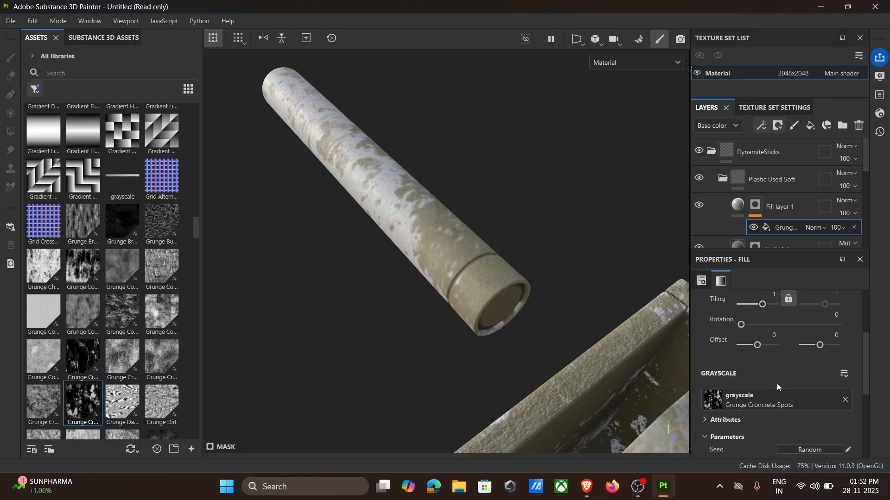
pyautogui.moveTo(763, 306); pyautogui.dragTo(770, 309)
pyautogui.keyDown('alt'); pyautogui.moveTo(436, 249); pyautogui.dragTo(517, 253); pyautogui.keyUp('alt')
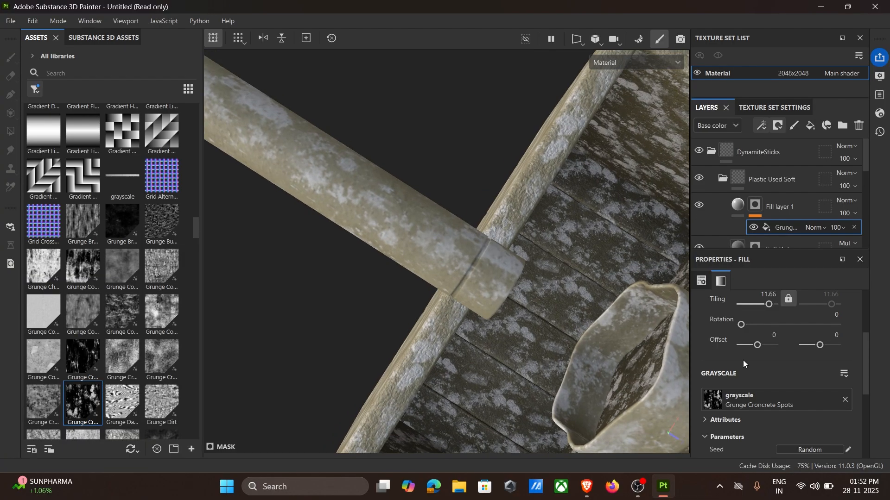
# Set the grunge mask's balance to 0.16 and its contrast to 0.77
pyautogui.scroll(-3, 775, 397)
pyautogui.click(738, 424)
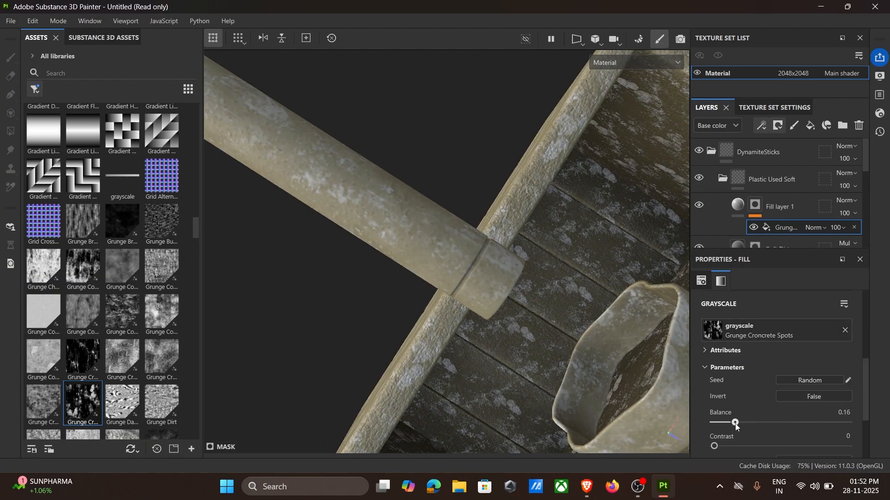
pyautogui.click(815, 447)
pyautogui.scroll(-5, 595, 361)
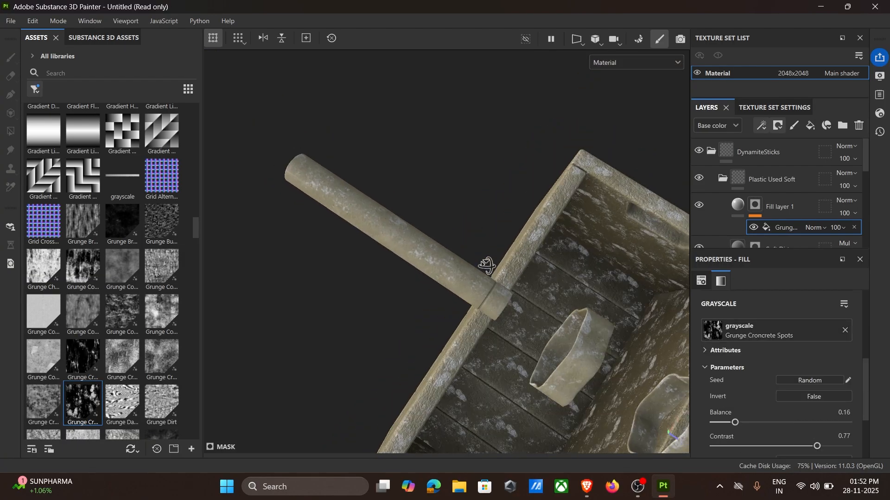
pyautogui.scroll(-5, 786, 233)
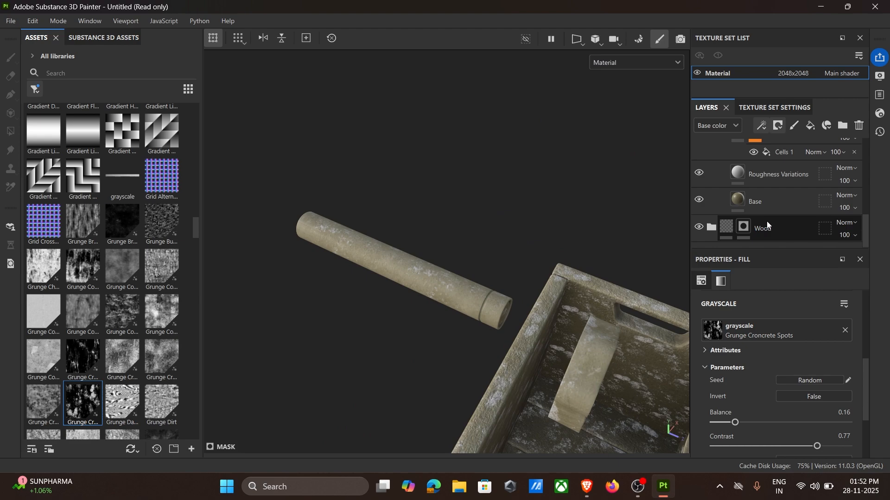
# Open the base color of the Base layer to get its hex code, and close the color picker
pyautogui.click(742, 199)
pyautogui.click(778, 352)
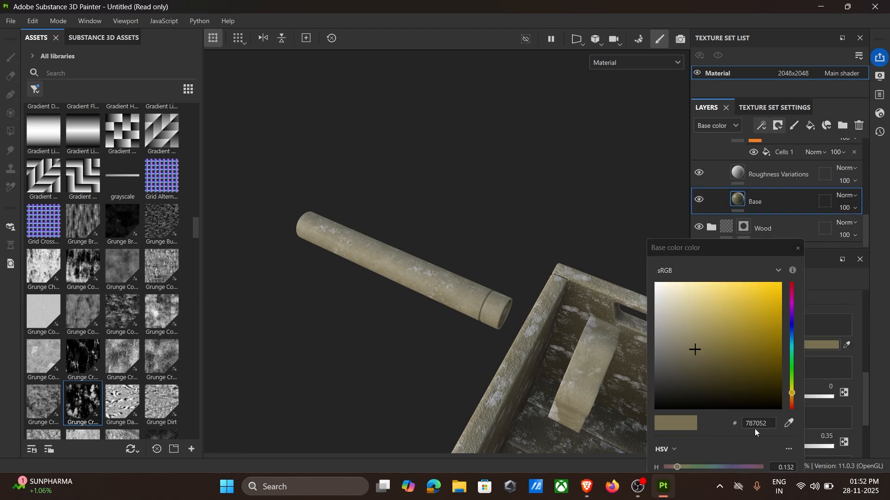
pyautogui.click(769, 424)
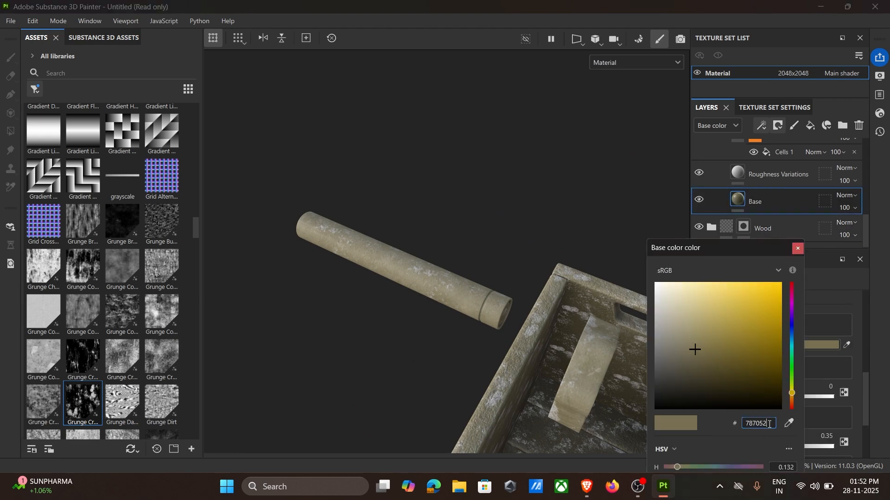
pyautogui.click(798, 249)
pyautogui.scroll(5, 780, 187)
pyautogui.scroll(3, 769, 188)
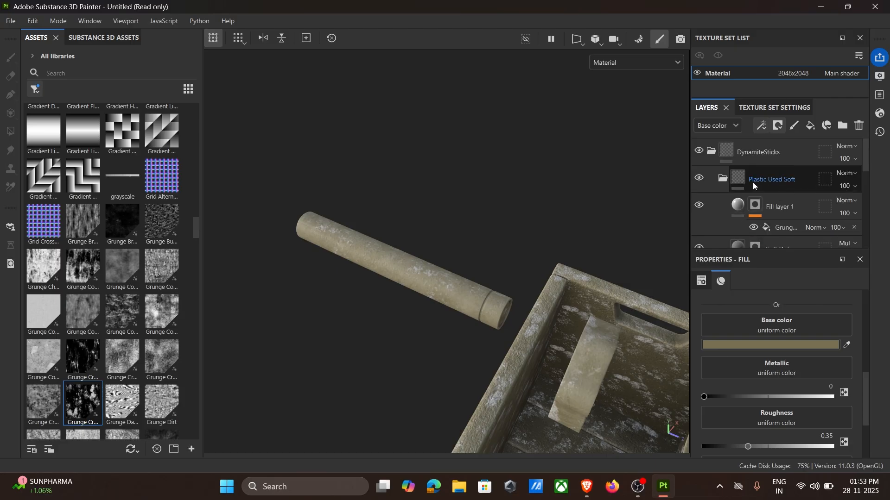
# Set the grunge-masked fill layer's base color to greyish beige A09B8A by sampling it from the dynamite stick
pyautogui.click(771, 207)
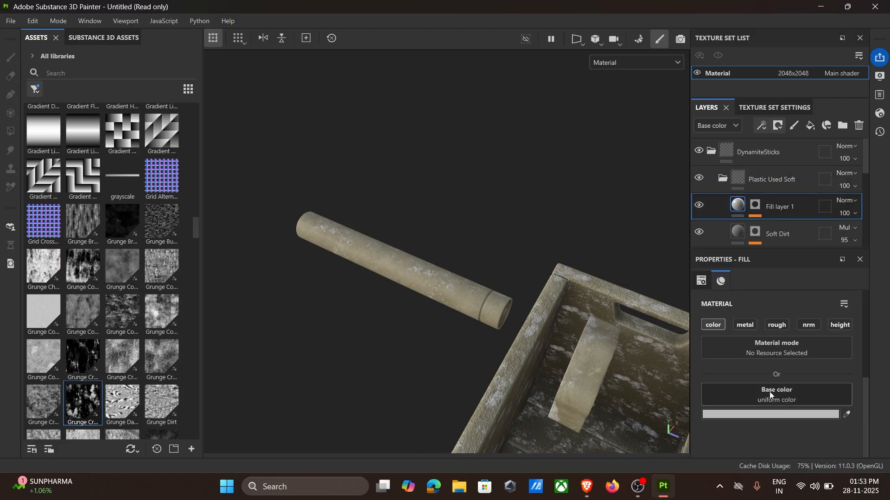
pyautogui.click(764, 414)
pyautogui.click(760, 423)
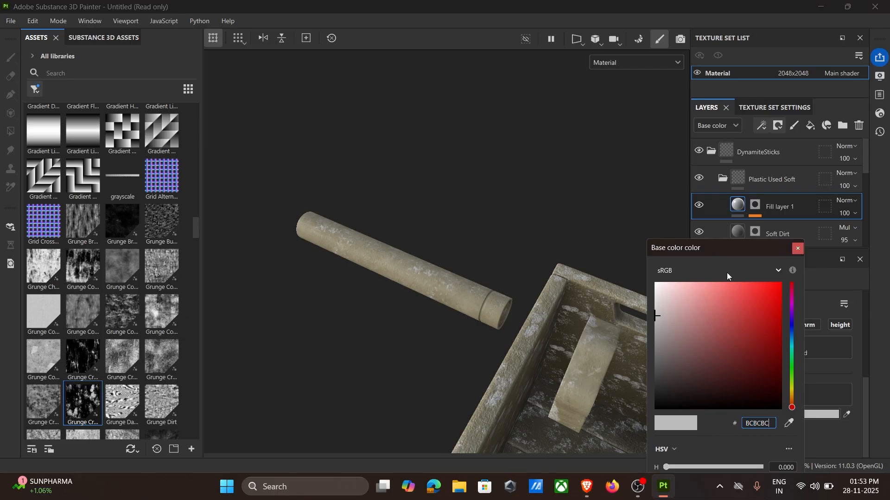
pyautogui.moveTo(718, 246); pyautogui.dragTo(501, 119)
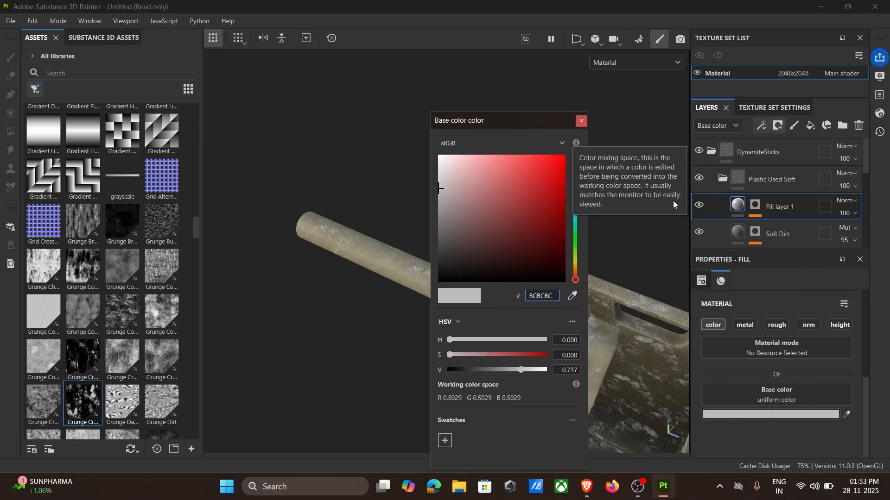
pyautogui.scroll(-3, 746, 214)
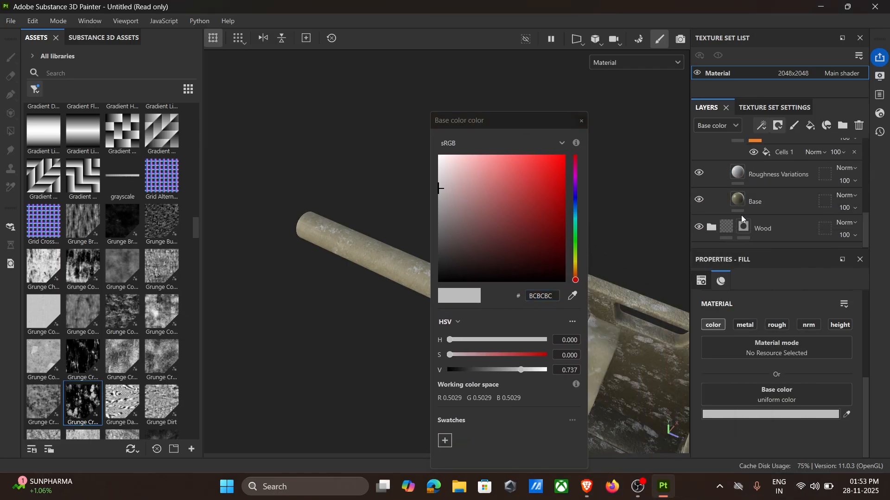
pyautogui.click(573, 296)
pyautogui.click(412, 290)
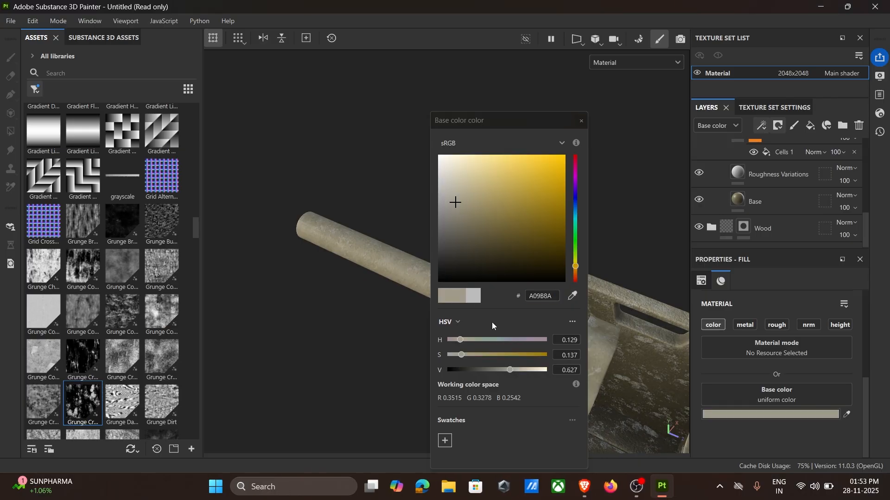
# Lighten the base color of Fill layer 1 to AAA593 with an HSV value of 0.667
pyautogui.moveTo(502, 369)
pyautogui.mouseDown()
pyautogui.moveTo(520, 369)
pyautogui.moveTo(513, 369)
pyautogui.mouseUp()
pyautogui.moveTo(492, 122); pyautogui.dragTo(221, 107)
pyautogui.keyDown('alt'); pyautogui.moveTo(421, 187); pyautogui.dragTo(208, 303); pyautogui.keyUp('alt')
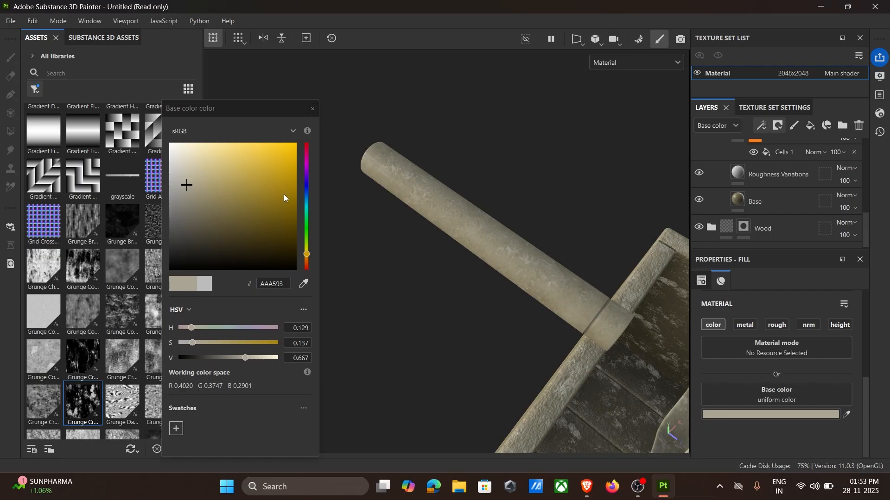
pyautogui.click(313, 110)
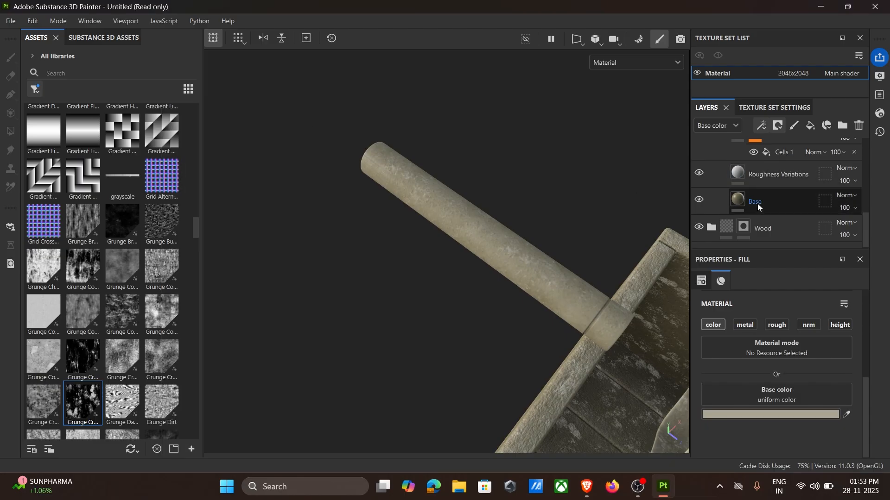
# Enable roughness and height on Fill layer 1, with roughness at 0.8070 and height at -0.0263
pyautogui.scroll(2, 774, 194)
pyautogui.scroll(4, 772, 190)
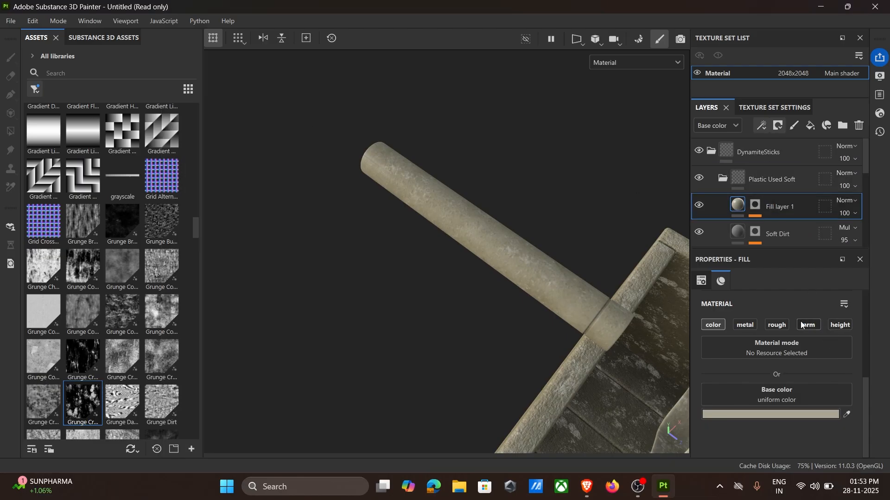
pyautogui.click(777, 326)
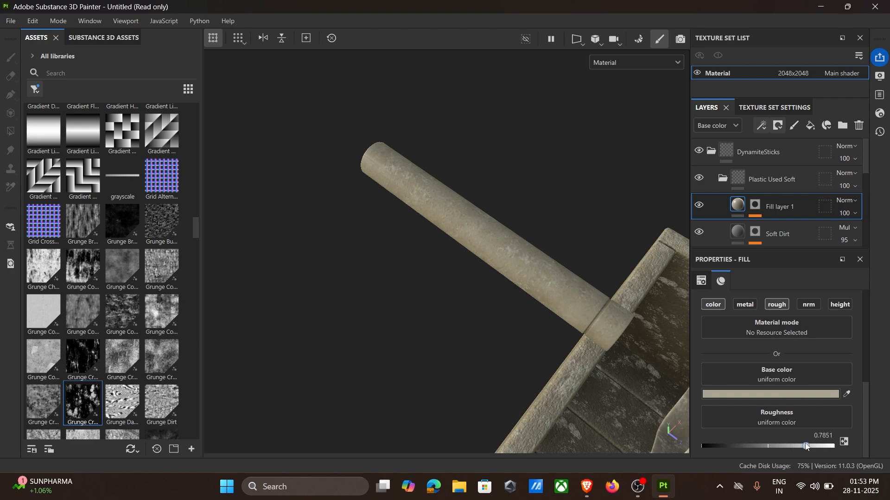
pyautogui.click(841, 304)
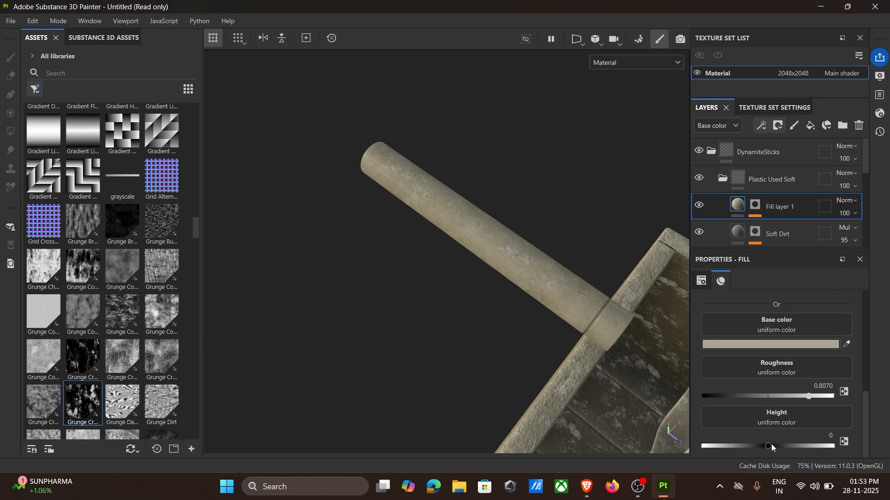
pyautogui.moveTo(766, 448); pyautogui.dragTo(771, 448)
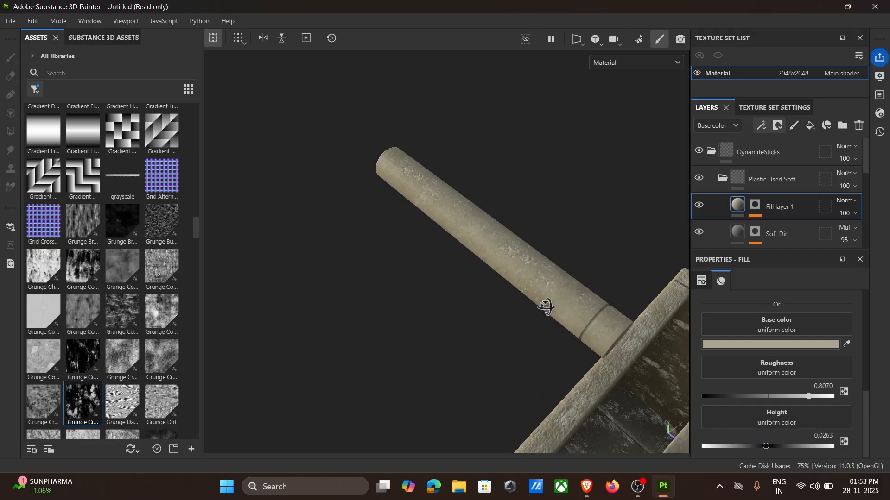
# Filter the assets to fonts and apply BlackOpsOne-Regular to the dynamite stick as a mask
pyautogui.moveTo(544, 304)
pyautogui.keyDown('alt'); pyautogui.mouseDown()
pyautogui.moveTo(383, 246)
pyautogui.moveTo(436, 252)
pyautogui.moveTo(327, 261)
pyautogui.moveTo(421, 310)
pyautogui.moveTo(510, 296)
pyautogui.moveTo(399, 272)
pyautogui.moveTo(576, 278)
pyautogui.moveTo(505, 297)
pyautogui.moveTo(560, 251)
pyautogui.moveTo(540, 258)
pyautogui.moveTo(550, 264)
pyautogui.moveTo(464, 184)
pyautogui.moveTo(514, 223)
pyautogui.moveTo(415, 228)
pyautogui.moveTo(493, 317)
pyautogui.moveTo(489, 284)
pyautogui.moveTo(510, 313)
pyautogui.moveTo(543, 304)
pyautogui.mouseUp(); pyautogui.keyUp('alt')
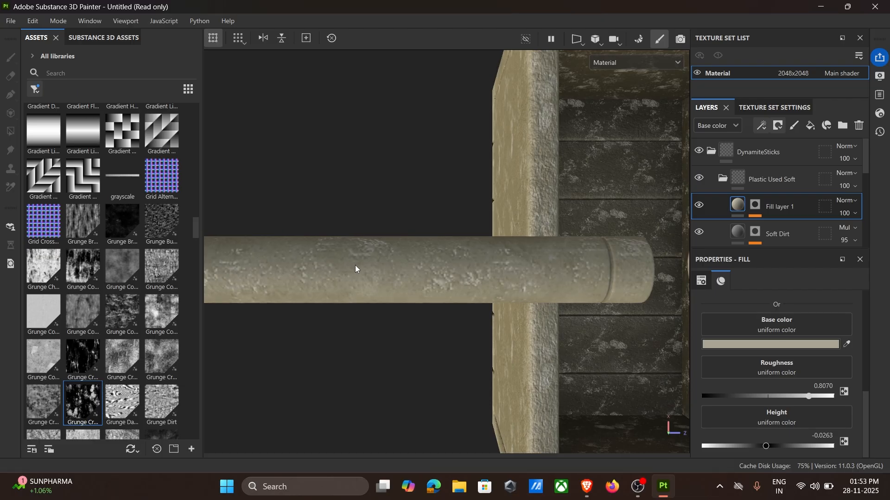
pyautogui.keyDown('alt'); pyautogui.moveTo(380, 263); pyautogui.dragTo(440, 274, button='middle'); pyautogui.keyUp('alt')
pyautogui.scroll(-1, 421, 273)
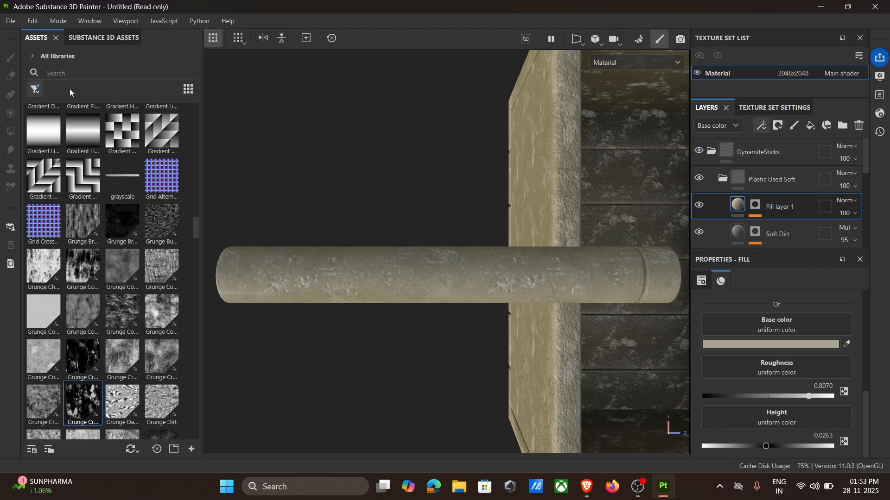
pyautogui.click(65, 74)
pyautogui.click(36, 89)
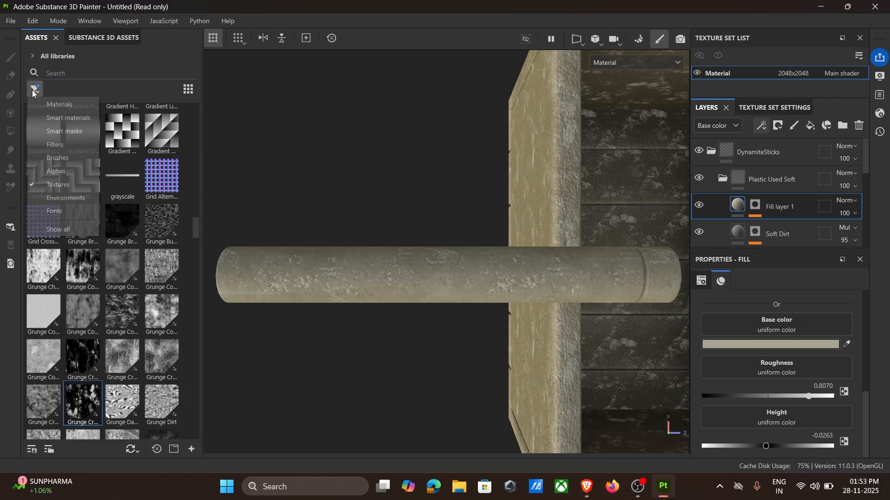
pyautogui.click(65, 204)
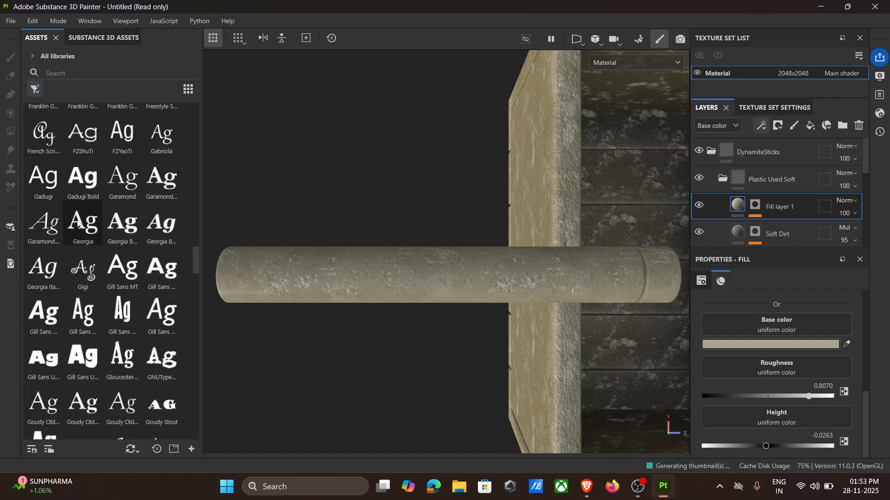
pyautogui.scroll(5, 63, 199)
pyautogui.scroll(10, 61, 201)
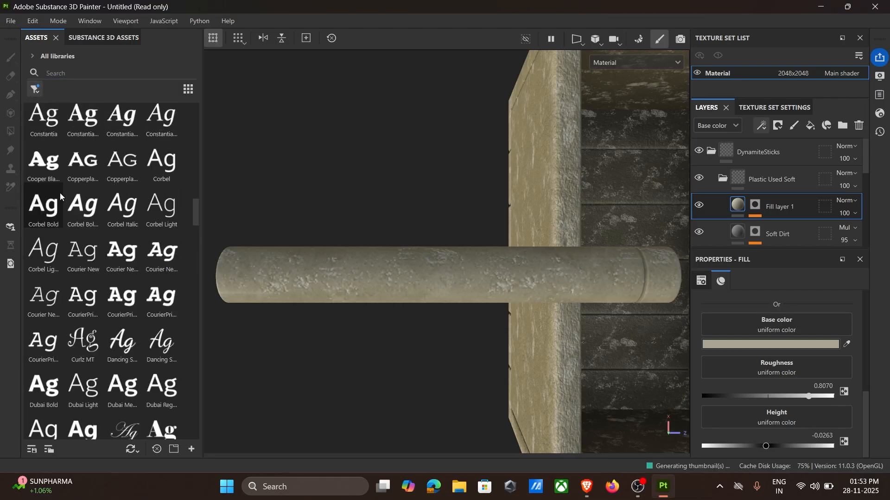
pyautogui.scroll(3, 56, 255)
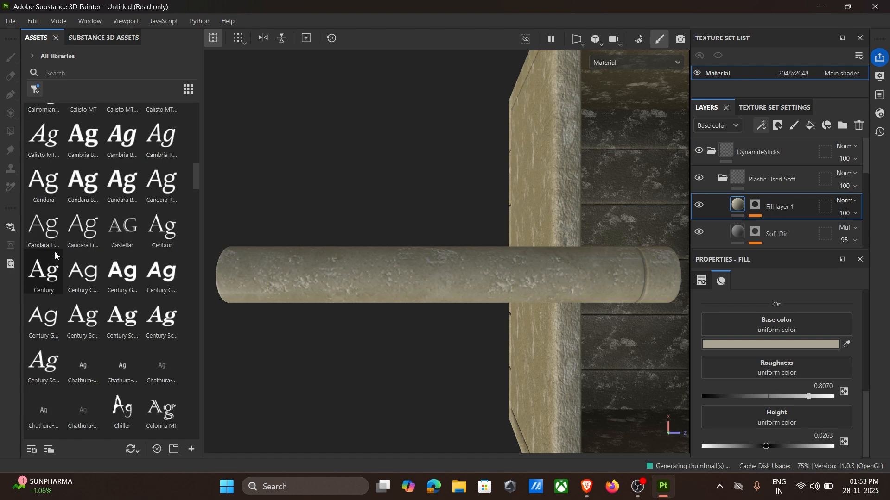
pyautogui.scroll(6, 58, 232)
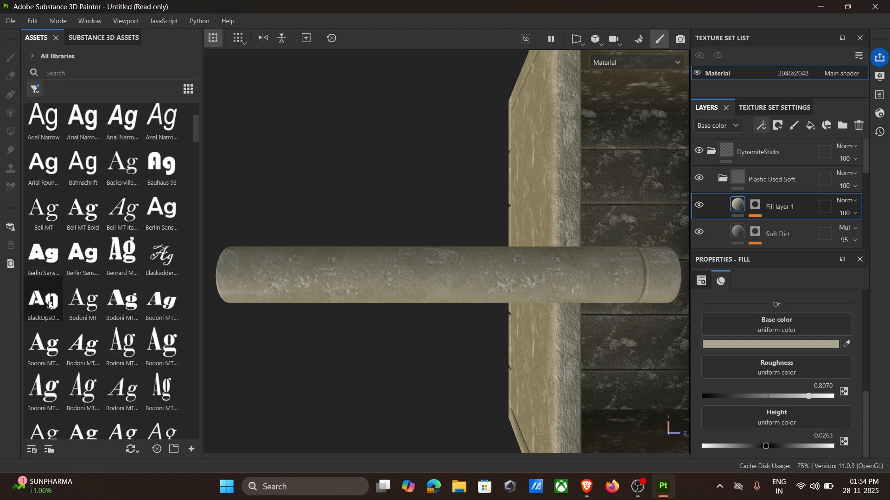
pyautogui.moveTo(46, 304); pyautogui.dragTo(441, 268)
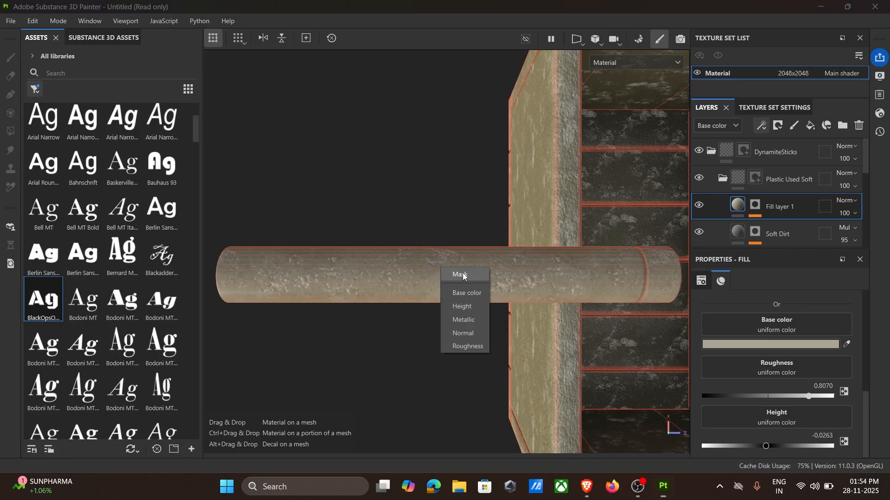
pyautogui.click(463, 274)
# Scale up the text projection, nudge it down to the middle of the stick, and rotate it slightly into alignment
pyautogui.scroll(1, 504, 285)
pyautogui.press('e')
pyautogui.press('r')
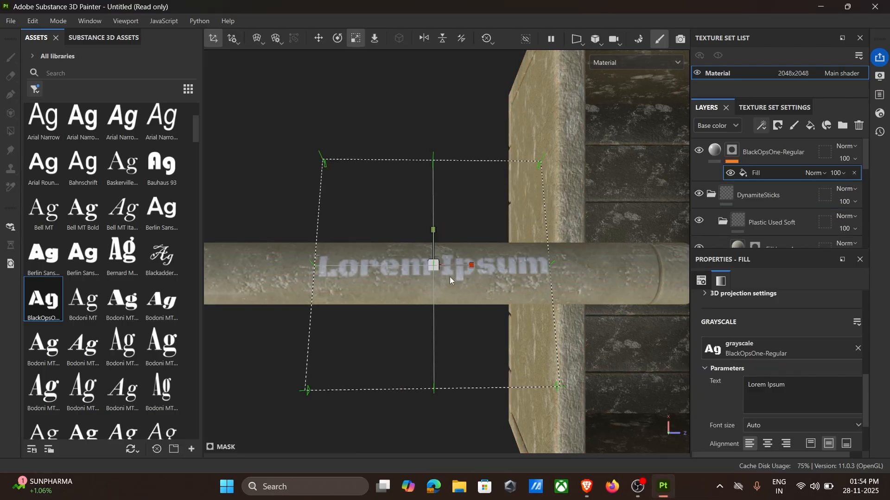
pyautogui.moveTo(434, 267); pyautogui.dragTo(512, 287)
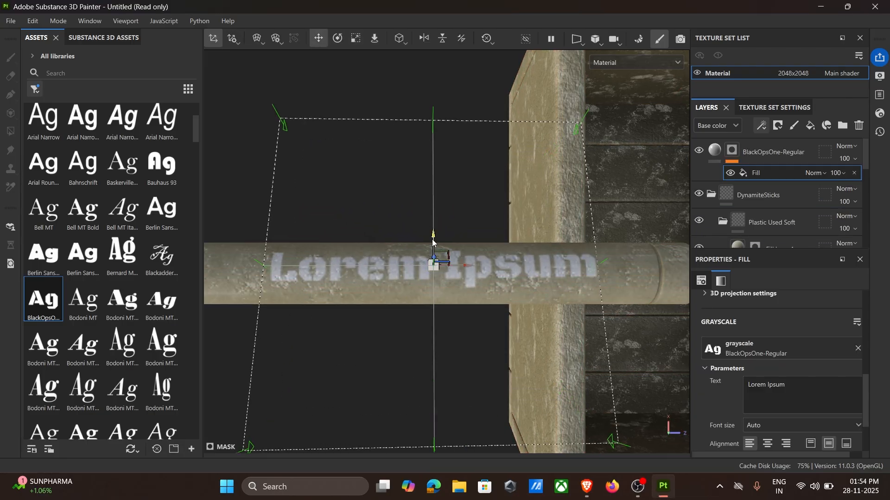
pyautogui.press('w')
pyautogui.press('e')
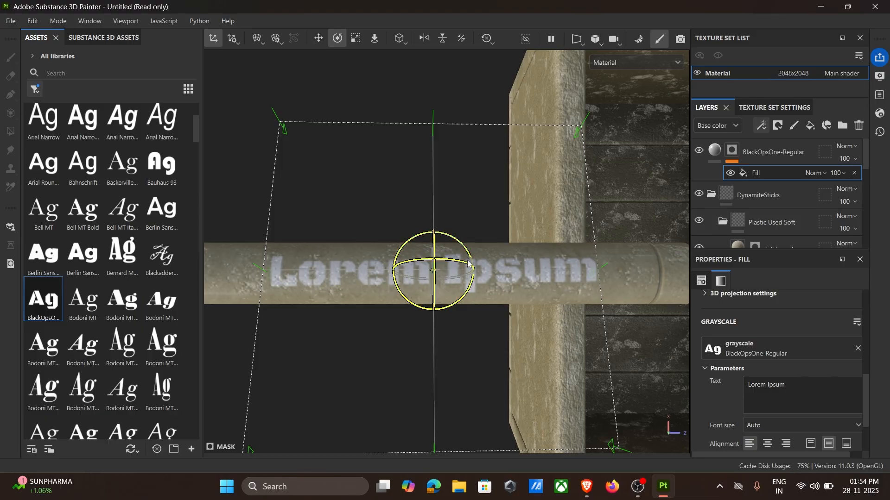
pyautogui.moveTo(471, 288); pyautogui.dragTo(471, 289)
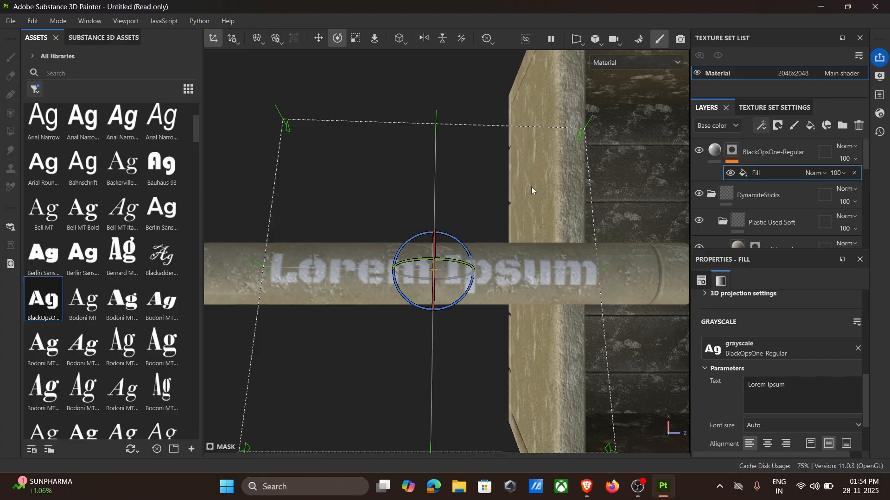
# Tilt the text projection to face the stick squarely and shift it slightly sideways to center it
pyautogui.keyDown('alt'); pyautogui.moveTo(531, 188); pyautogui.dragTo(675, 258); pyautogui.keyUp('alt')
pyautogui.keyDown('alt'); pyautogui.moveTo(674, 256); pyautogui.dragTo(634, 274, button='middle'); pyautogui.keyUp('alt')
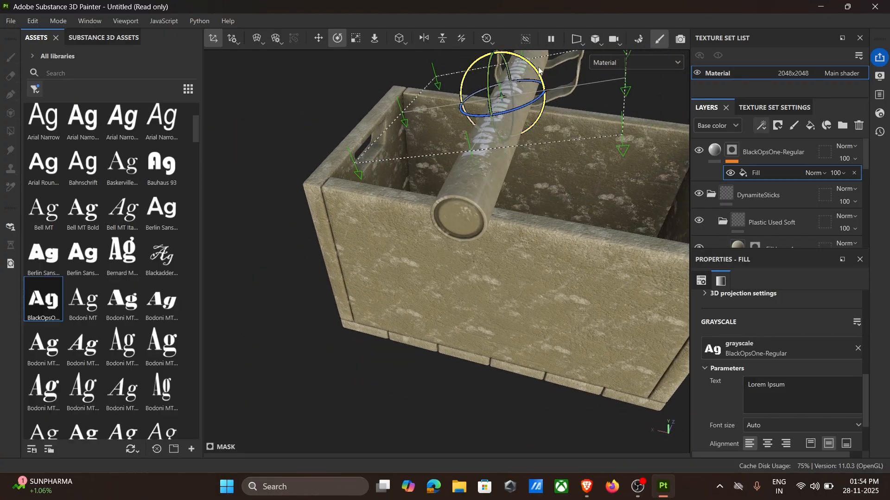
pyautogui.moveTo(537, 67); pyautogui.dragTo(545, 77)
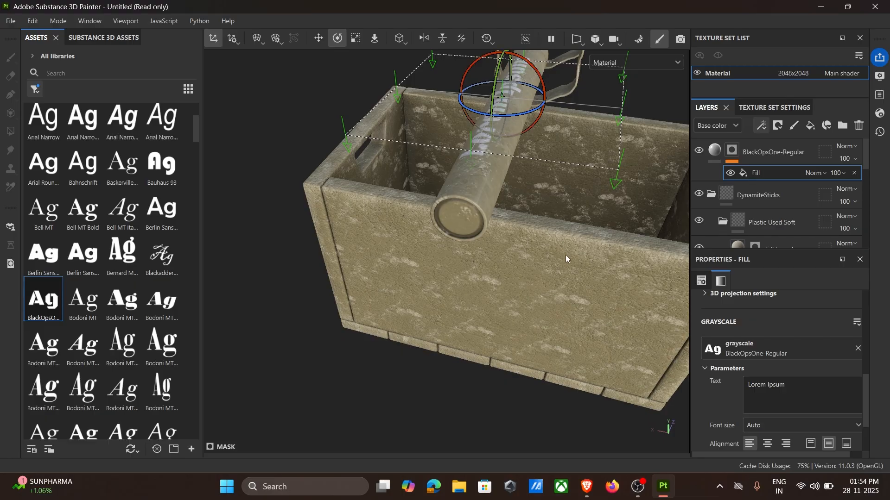
pyautogui.keyDown('alt'); pyautogui.moveTo(570, 315); pyautogui.dragTo(587, 299); pyautogui.keyUp('alt')
pyautogui.click(775, 107)
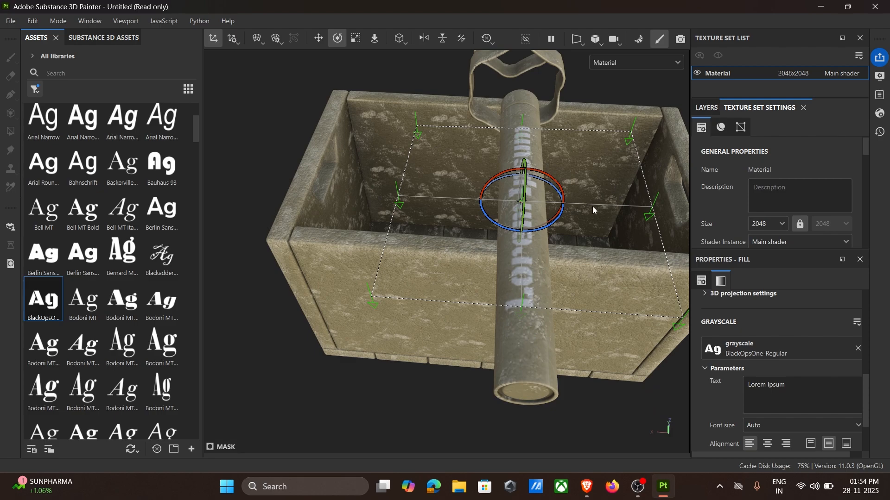
pyautogui.scroll(2, 611, 249)
pyautogui.press('w')
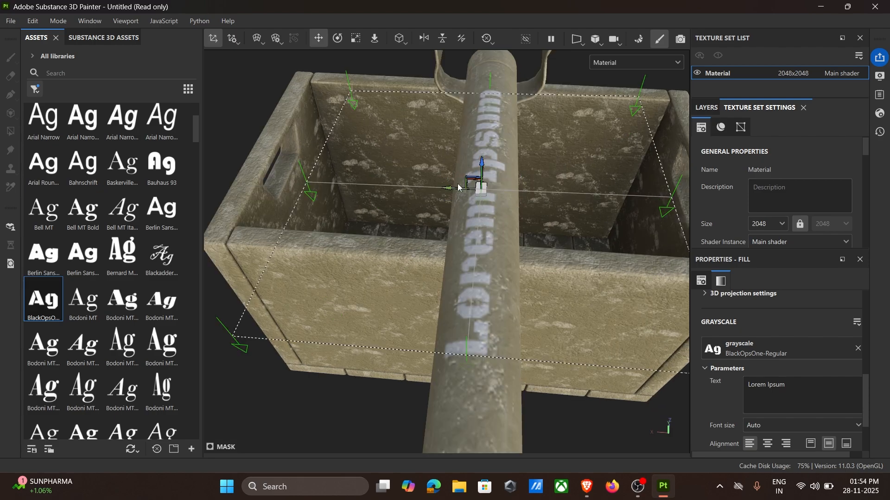
pyautogui.moveTo(459, 187); pyautogui.dragTo(457, 189)
# Replace the placeholder text in the BlackOpsOne-Regular mask fill with "Dynamite"
pyautogui.click(705, 108)
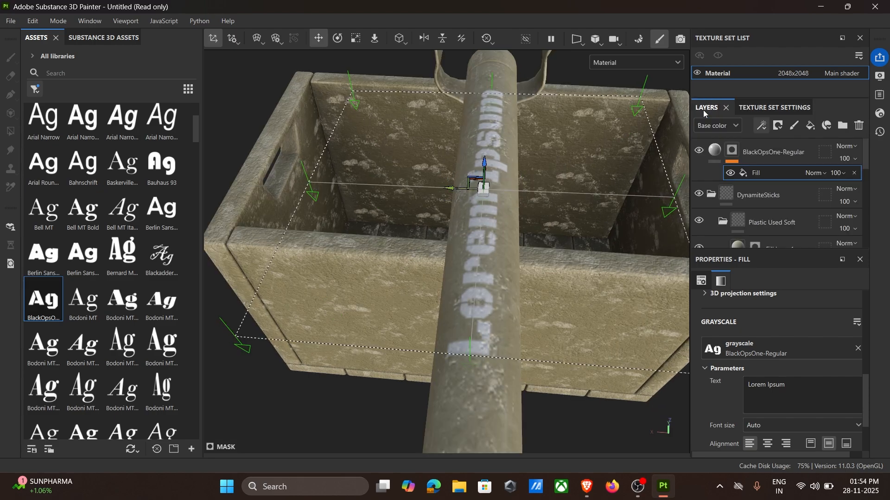
pyautogui.scroll(-2, 766, 287)
pyautogui.tripleClick(798, 325)
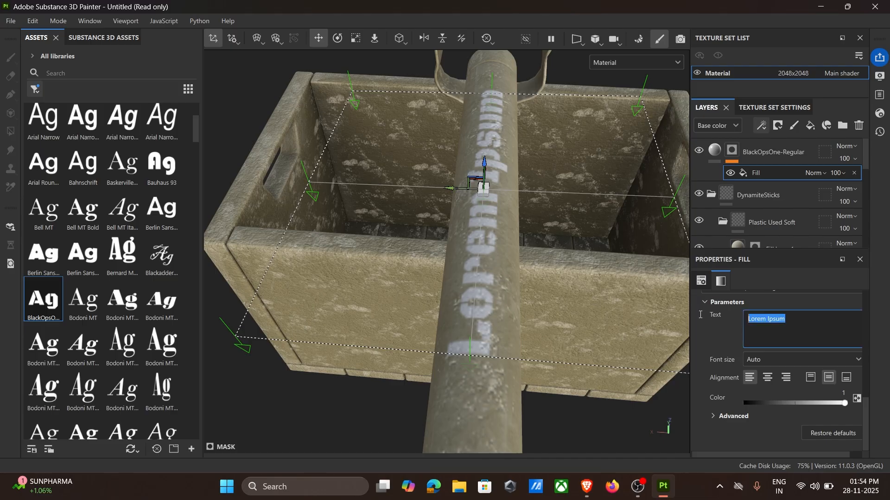
pyautogui.write('Dynamite')
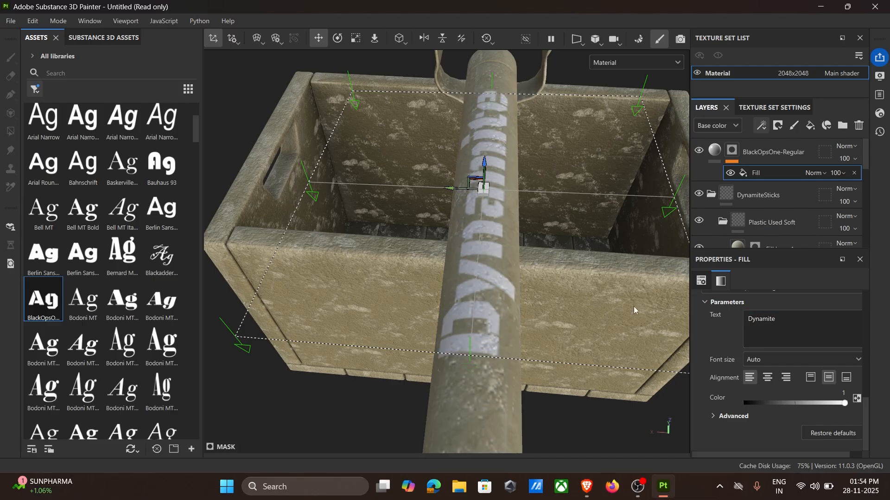
# Move the Dynamite text a short way along the stick toward its free outer end
pyautogui.keyDown('alt'); pyautogui.moveTo(598, 283); pyautogui.dragTo(384, 195); pyautogui.keyUp('alt')
pyautogui.scroll(-3, 595, 283)
pyautogui.press('e')
pyautogui.press('r')
pyautogui.press('w')
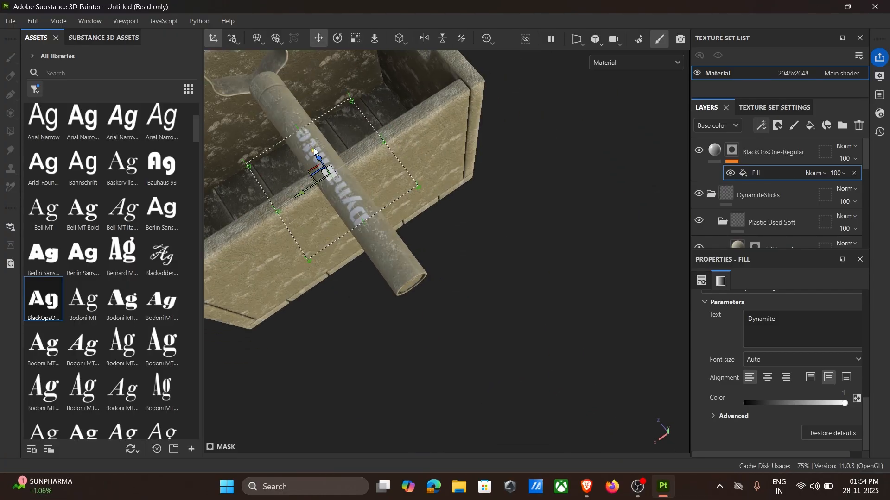
pyautogui.moveTo(313, 149); pyautogui.dragTo(321, 157)
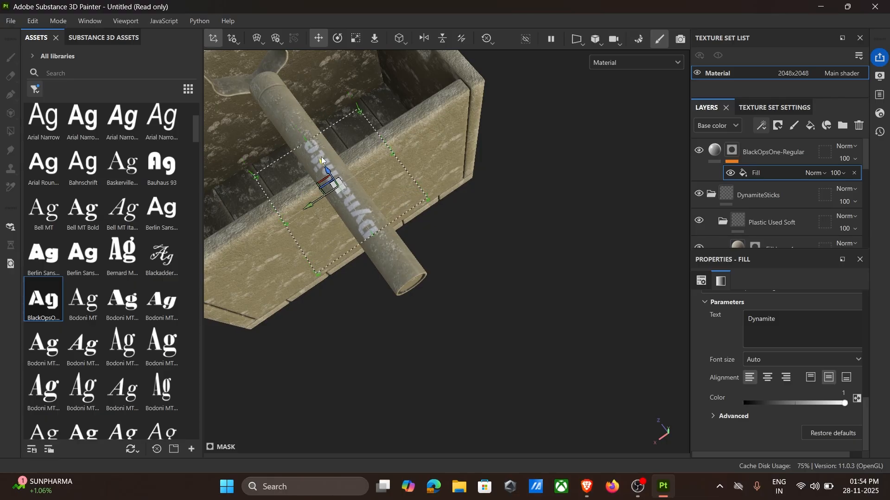
# Sample the stick's color for the BlackOpsOne-Regular layer's base color, then darken and saturate it to 544F2D
pyautogui.click(713, 157)
pyautogui.click(799, 417)
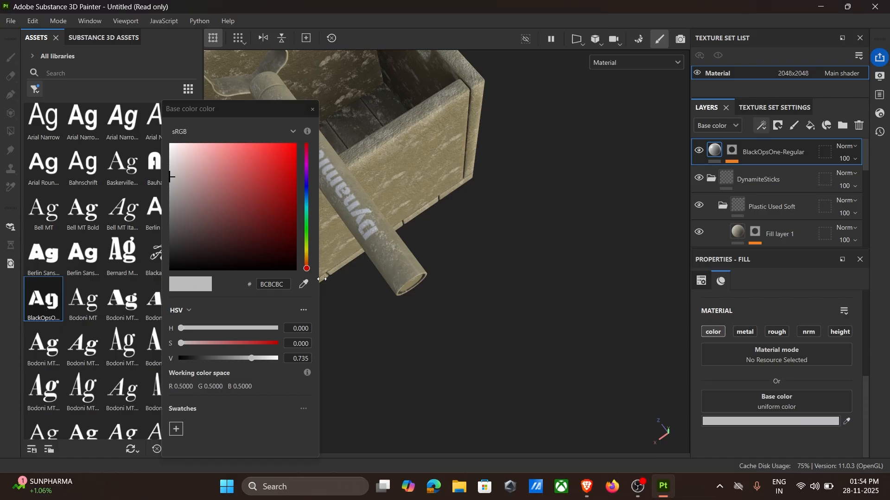
pyautogui.click(304, 285)
pyautogui.click(390, 269)
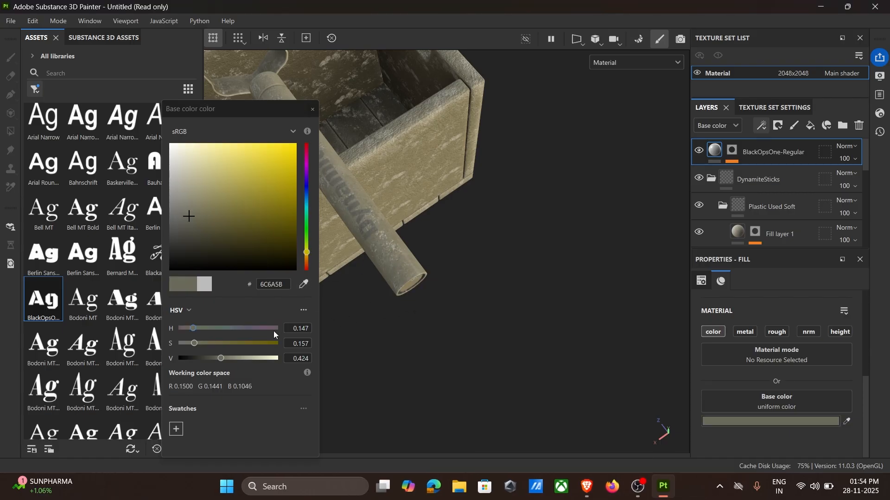
pyautogui.moveTo(216, 344)
pyautogui.mouseDown()
pyautogui.moveTo(246, 339)
pyautogui.moveTo(198, 357)
pyautogui.moveTo(212, 358)
pyautogui.mouseUp()
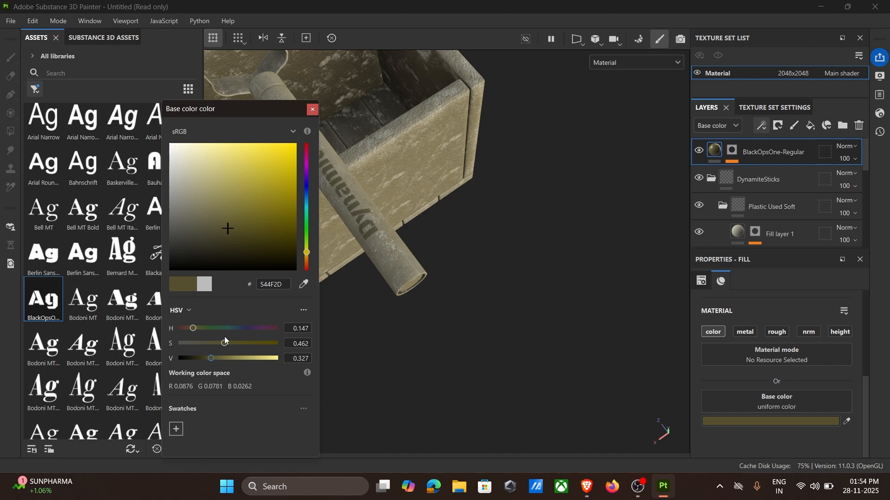
pyautogui.click(313, 111)
# Enable roughness at 0.75 on the text layer and move the layer into the Plastic Used Soft folder above Fill layer 1
pyautogui.keyDown('alt'); pyautogui.moveTo(359, 131); pyautogui.dragTo(405, 135); pyautogui.keyUp('alt')
pyautogui.keyDown('alt'); pyautogui.moveTo(438, 166); pyautogui.dragTo(423, 174); pyautogui.keyUp('alt')
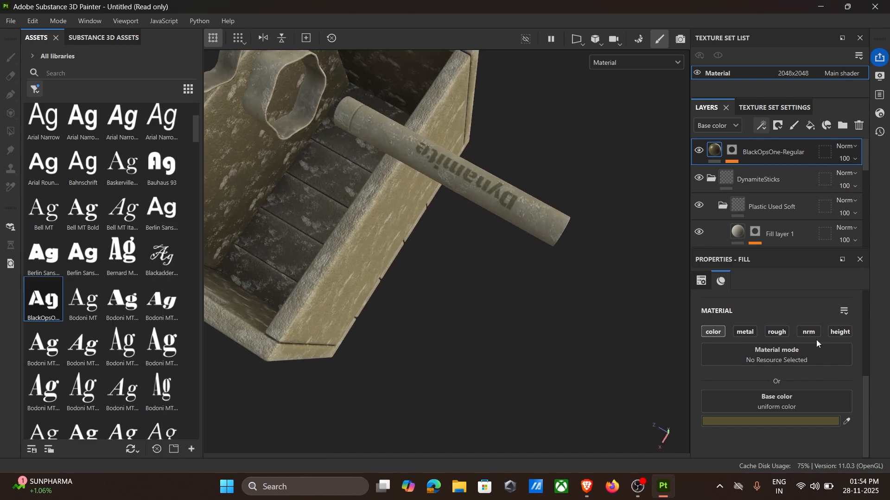
pyautogui.click(782, 334)
pyautogui.scroll(-2, 809, 385)
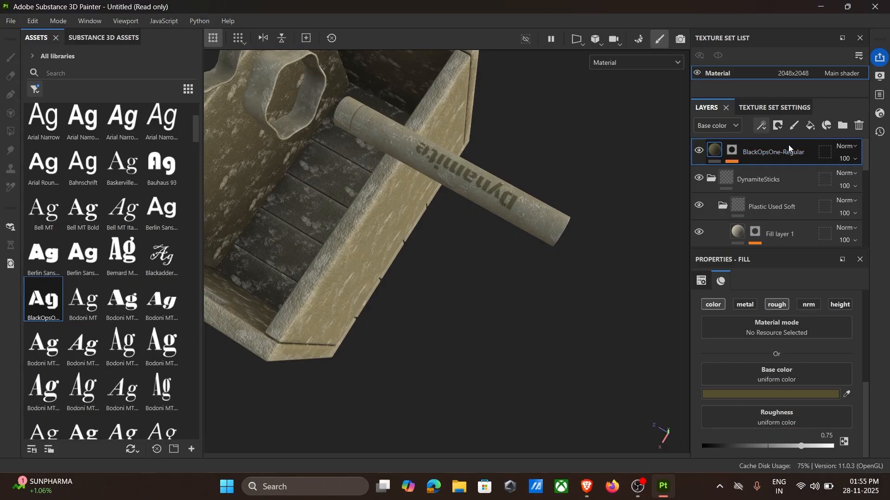
pyautogui.moveTo(782, 149); pyautogui.dragTo(792, 197)
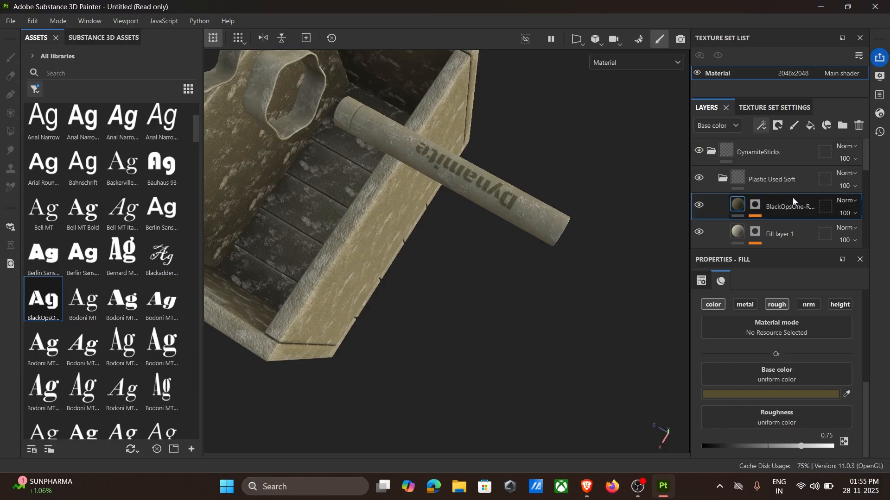
# Lower the opacity of the BlackOpsOne-Regular text layer to 54 and check the stick from other angles
pyautogui.keyDown('alt'); pyautogui.moveTo(538, 149); pyautogui.dragTo(533, 223); pyautogui.keyUp('alt')
pyautogui.click(840, 215)
pyautogui.click(843, 234)
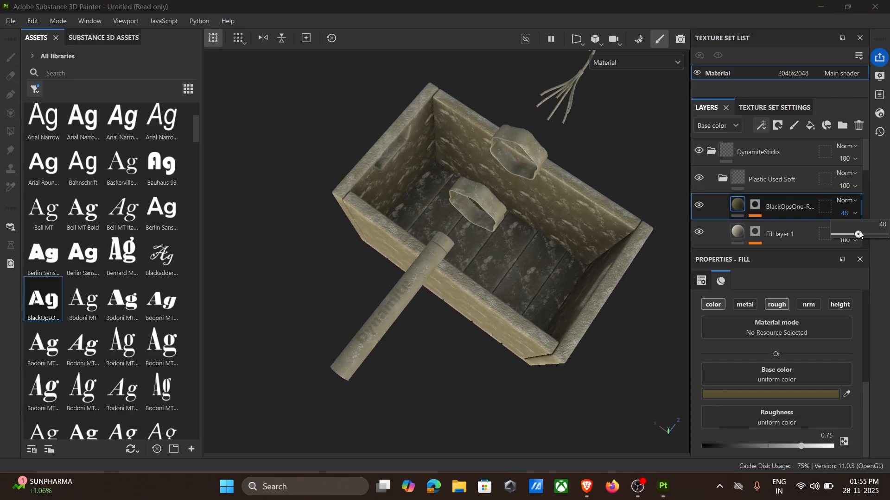
pyautogui.moveTo(860, 234); pyautogui.dragTo(862, 235)
pyautogui.keyDown('alt'); pyautogui.moveTo(411, 175); pyautogui.dragTo(739, 166); pyautogui.keyUp('alt')
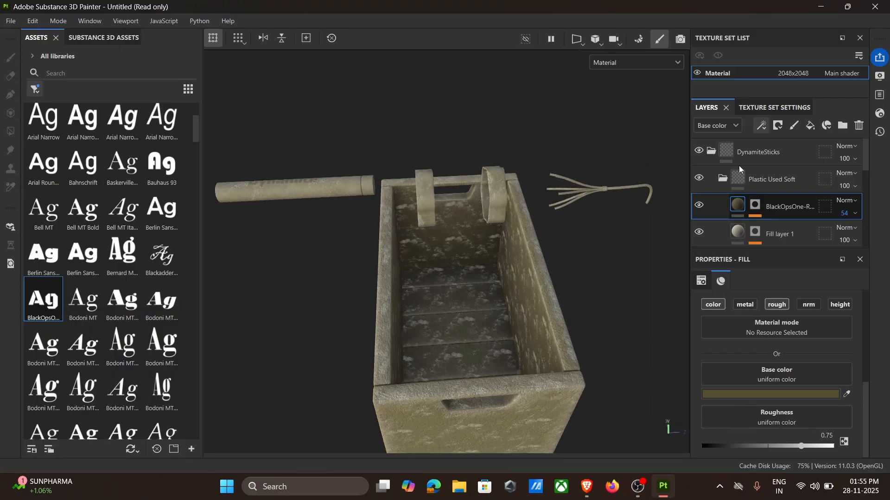
# Add a black mask to the DynamiteSticks folder and reveal it only on the dynamite stick mesh
pyautogui.click(779, 126)
pyautogui.click(810, 159)
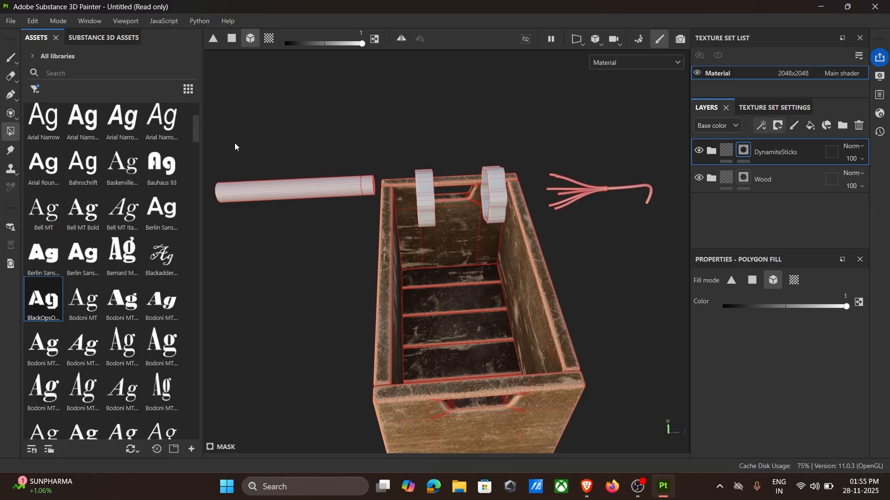
pyautogui.keyDown('alt'); pyautogui.moveTo(235, 147); pyautogui.dragTo(392, 176); pyautogui.keyUp('alt')
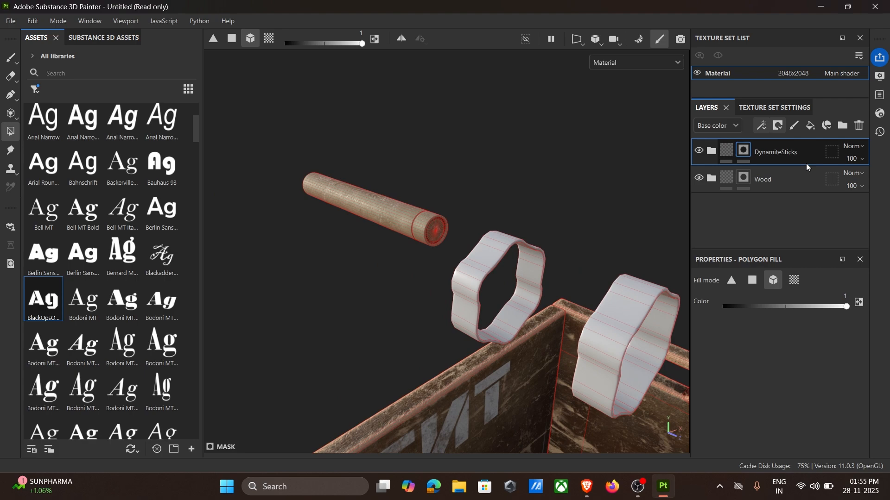
pyautogui.click(732, 154)
pyautogui.keyDown('alt'); pyautogui.moveTo(552, 196); pyautogui.dragTo(470, 163); pyautogui.keyUp('alt')
pyautogui.keyDown('alt'); pyautogui.moveTo(556, 196); pyautogui.dragTo(495, 158); pyautogui.keyUp('alt')
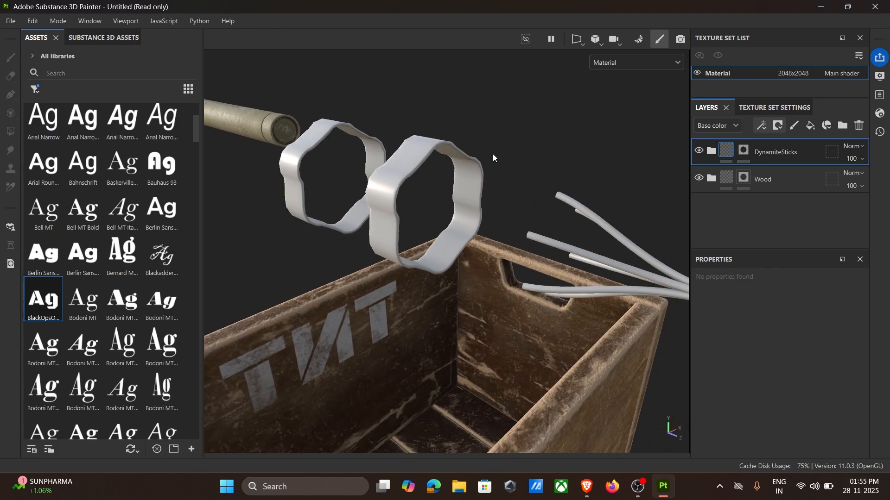
pyautogui.keyDown('alt'); pyautogui.moveTo(441, 172); pyautogui.dragTo(482, 196); pyautogui.keyUp('alt')
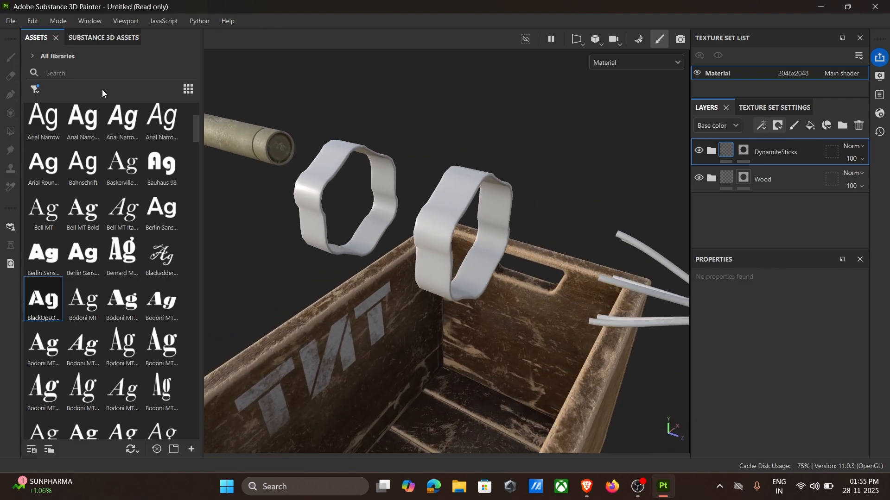
# Search the smart materials for "plas" and apply Plastic Glossy Scuffed to the model above the DynamiteSticks folder
pyautogui.click(31, 90)
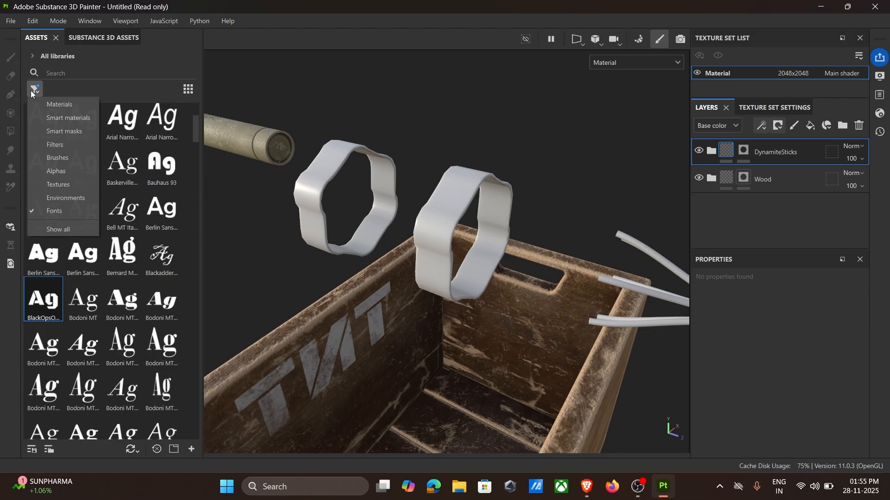
pyautogui.click(60, 118)
pyautogui.click(81, 76)
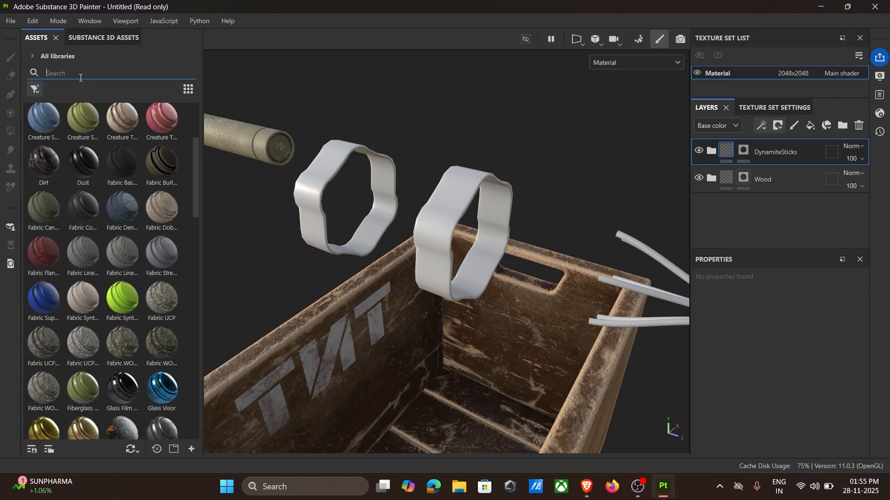
pyautogui.write('plas')
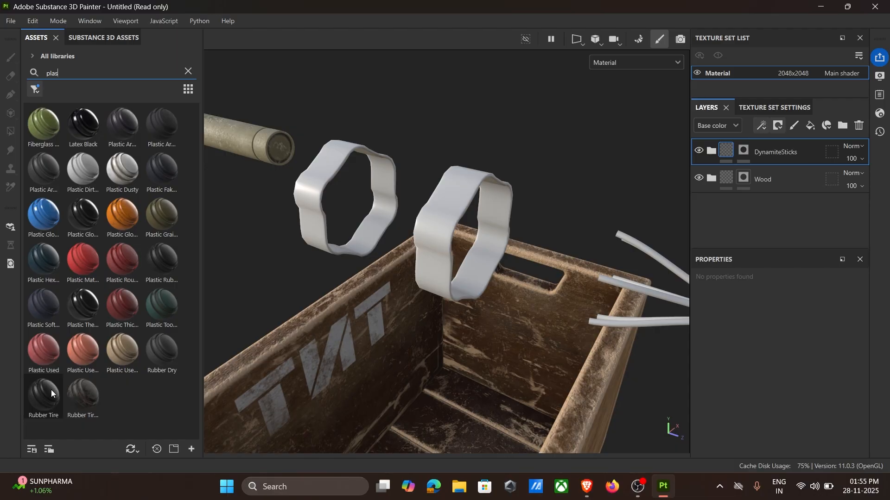
pyautogui.moveTo(70, 207)
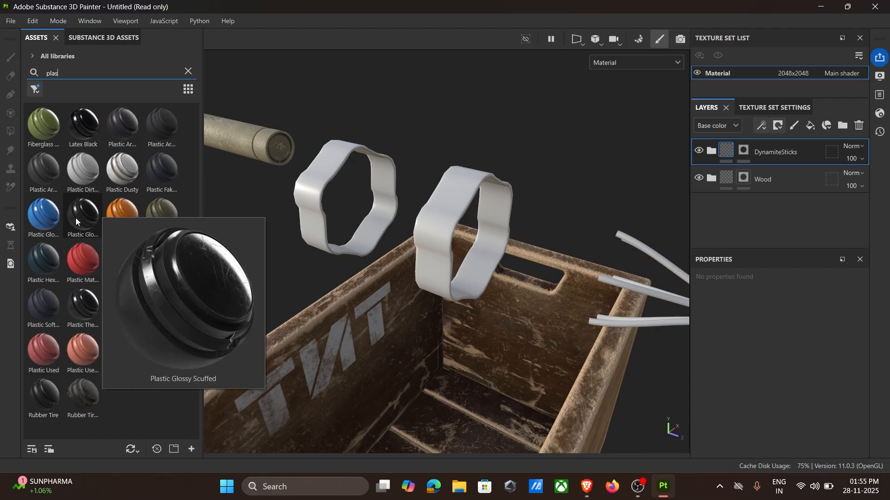
pyautogui.moveTo(76, 218); pyautogui.dragTo(448, 196)
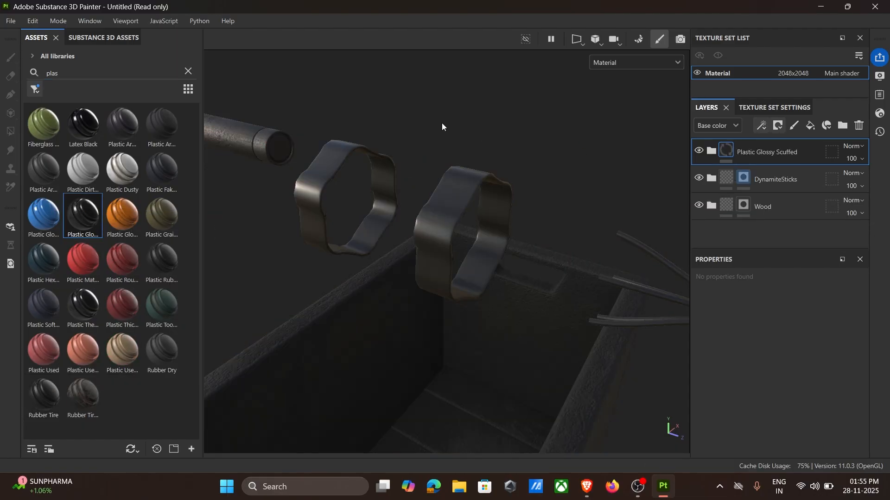
pyautogui.keyDown('alt'); pyautogui.moveTo(443, 126); pyautogui.dragTo(468, 134); pyautogui.keyUp('alt')
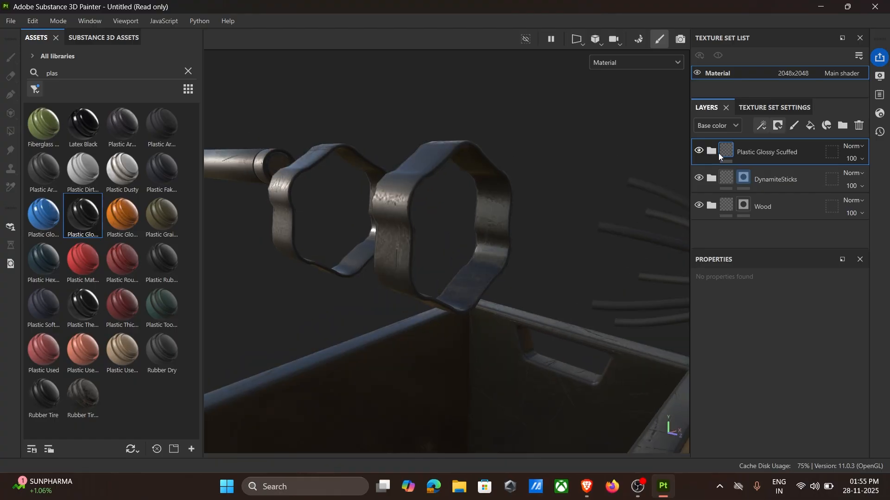
# Raise the roughness of the Plastic base layer inside Plastic Glossy Scuffed to 0.2588
pyautogui.click(713, 152)
pyautogui.scroll(-1, 767, 199)
pyautogui.click(770, 200)
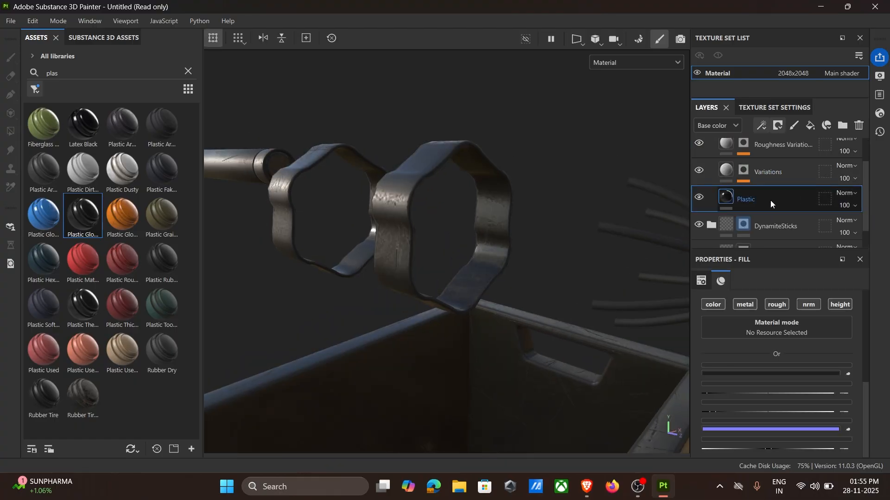
pyautogui.scroll(-3, 788, 348)
pyautogui.moveTo(767, 392); pyautogui.dragTo(743, 394)
pyautogui.scroll(3, 755, 383)
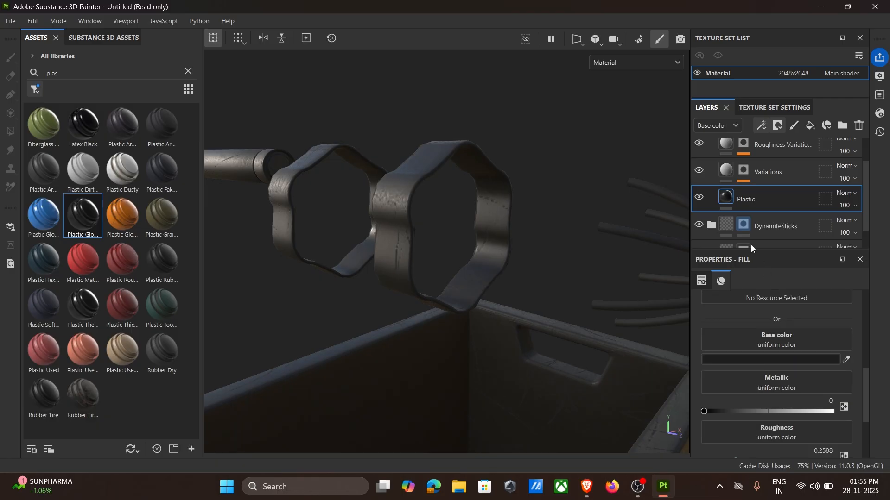
# In the Variations layer's mask, set the Metal Edge Wear generator's wear level to 0.81 and wear contrast to 0.29
pyautogui.click(743, 169)
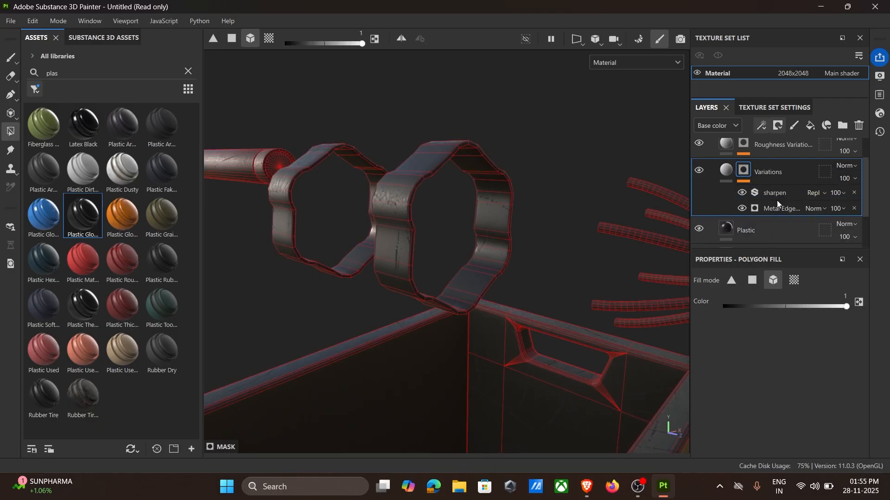
pyautogui.click(779, 210)
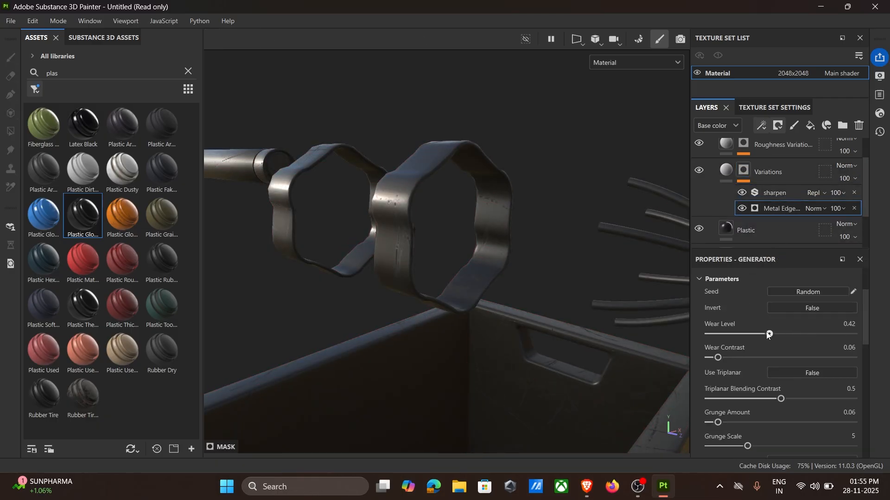
pyautogui.click(823, 334)
pyautogui.click(763, 357)
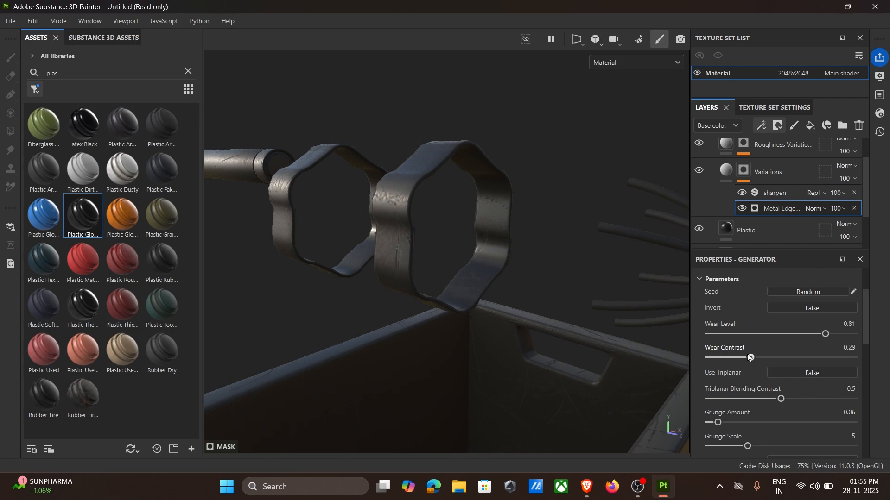
# Set the balance of the Grunge Scratches Rough fill in the roughness variation layer's mask to 0.87
pyautogui.scroll(2, 766, 204)
pyautogui.click(746, 184)
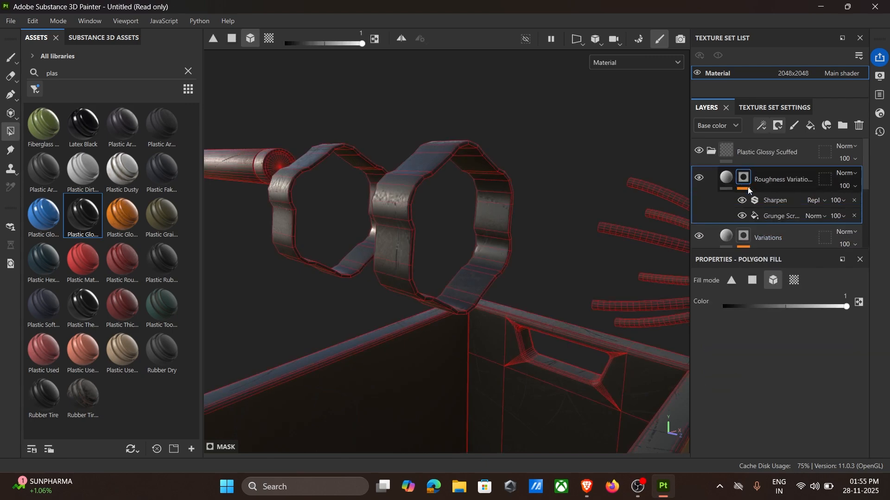
pyautogui.click(779, 216)
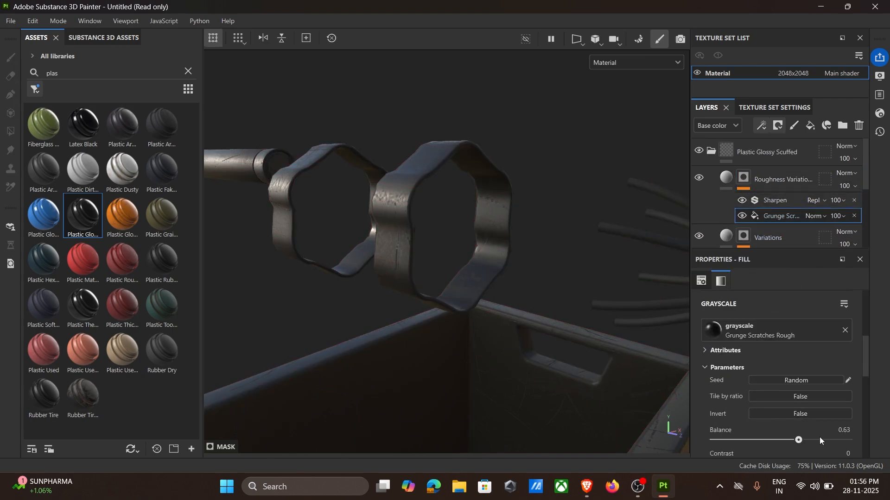
pyautogui.moveTo(831, 443); pyautogui.dragTo(830, 443)
pyautogui.keyDown('alt'); pyautogui.moveTo(549, 227); pyautogui.dragTo(560, 311); pyautogui.keyUp('alt')
pyautogui.keyDown('alt'); pyautogui.moveTo(473, 220); pyautogui.dragTo(479, 145); pyautogui.keyUp('alt')
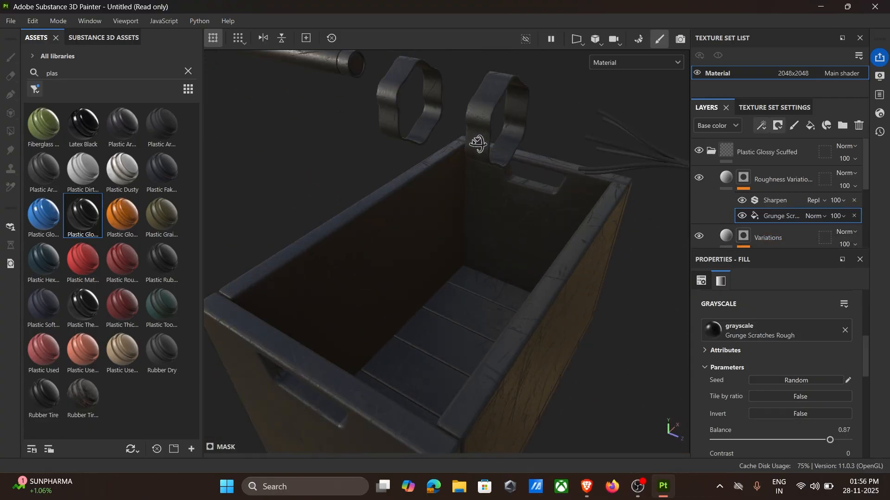
pyautogui.keyDown('alt'); pyautogui.moveTo(479, 145); pyautogui.dragTo(479, 193, button='middle'); pyautogui.keyUp('alt')
# Add a black mask to the Plastic Glossy Scuffed folder, reveal it on both straps and the fuse collar, and collapse the folder
pyautogui.click(783, 153)
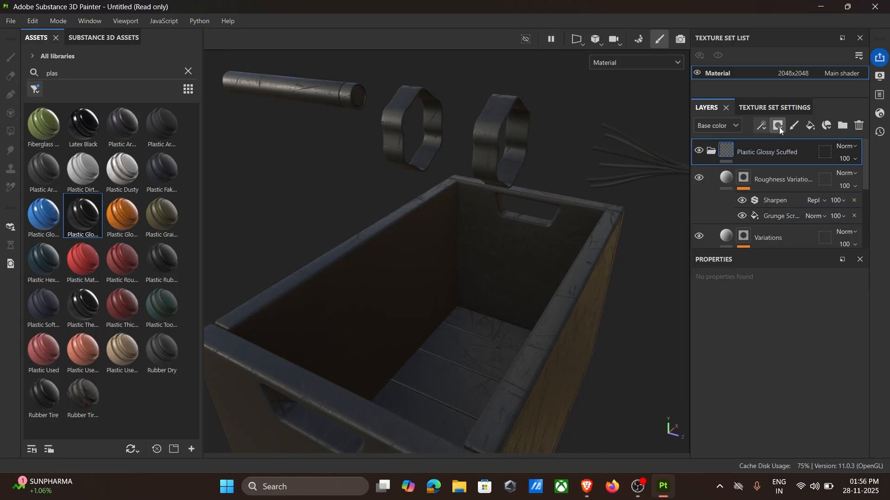
pyautogui.click(780, 127)
pyautogui.click(788, 154)
pyautogui.click(497, 113)
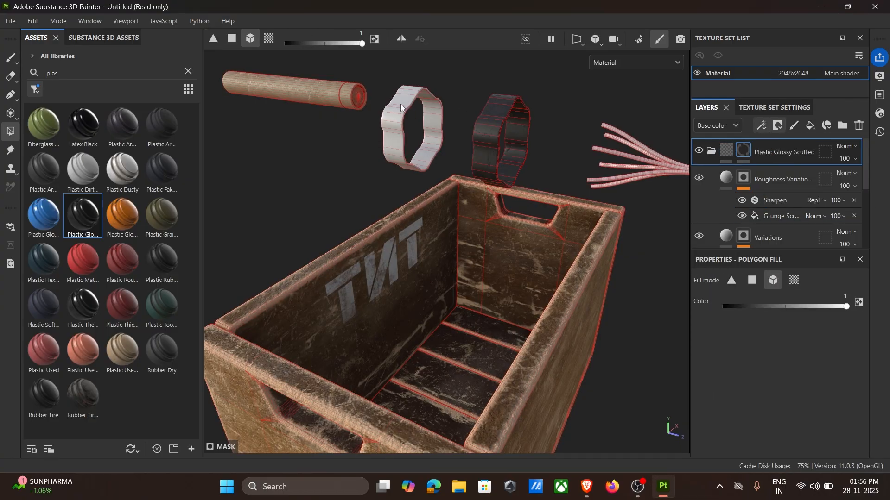
pyautogui.click(399, 104)
pyautogui.keyDown('alt'); pyautogui.moveTo(470, 115); pyautogui.dragTo(491, 141); pyautogui.keyUp('alt')
pyautogui.keyDown('alt'); pyautogui.moveTo(491, 141); pyautogui.dragTo(503, 142, button='right'); pyautogui.keyUp('alt')
pyautogui.keyDown('alt'); pyautogui.moveTo(429, 178); pyautogui.dragTo(480, 197, button='middle'); pyautogui.keyUp('alt')
pyautogui.click(634, 210)
pyautogui.click(727, 153)
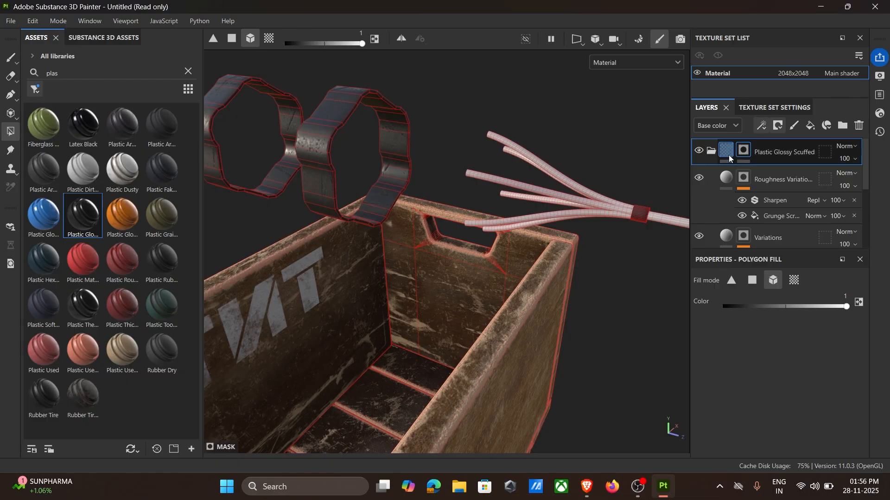
pyautogui.click(713, 152)
# Examine the masked straps, fuse collar and fuse wires from several angles and distances
pyautogui.keyDown('alt'); pyautogui.moveTo(500, 159); pyautogui.dragTo(446, 163, button='right'); pyautogui.keyUp('alt')
pyautogui.keyDown('alt'); pyautogui.moveTo(446, 163); pyautogui.dragTo(438, 241); pyautogui.keyUp('alt')
pyautogui.keyDown('alt'); pyautogui.moveTo(438, 242); pyautogui.dragTo(444, 263, button='middle'); pyautogui.keyUp('alt')
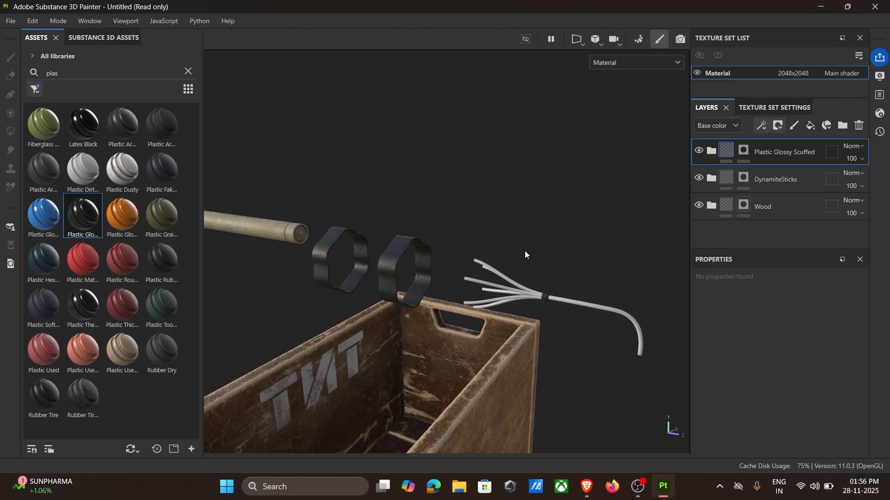
pyautogui.keyDown('alt'); pyautogui.moveTo(491, 225); pyautogui.dragTo(504, 236); pyautogui.keyUp('alt')
pyautogui.keyDown('alt'); pyautogui.moveTo(504, 236); pyautogui.dragTo(451, 187, button='middle'); pyautogui.keyUp('alt')
pyautogui.scroll(5, 480, 238)
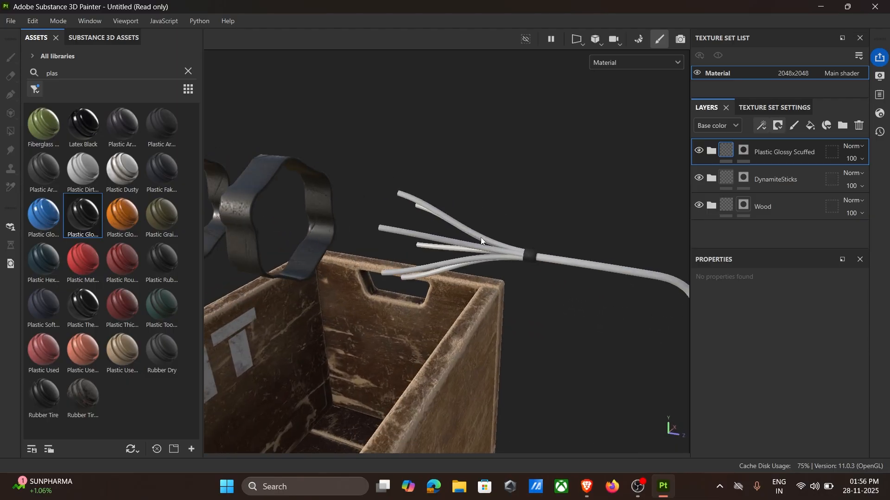
pyautogui.keyDown('alt'); pyautogui.moveTo(528, 269); pyautogui.dragTo(466, 244, button='middle'); pyautogui.keyUp('alt')
pyautogui.scroll(3, 468, 244)
pyautogui.keyDown('alt'); pyautogui.moveTo(535, 253); pyautogui.dragTo(457, 221, button='middle'); pyautogui.keyUp('alt')
pyautogui.scroll(-7, 461, 232)
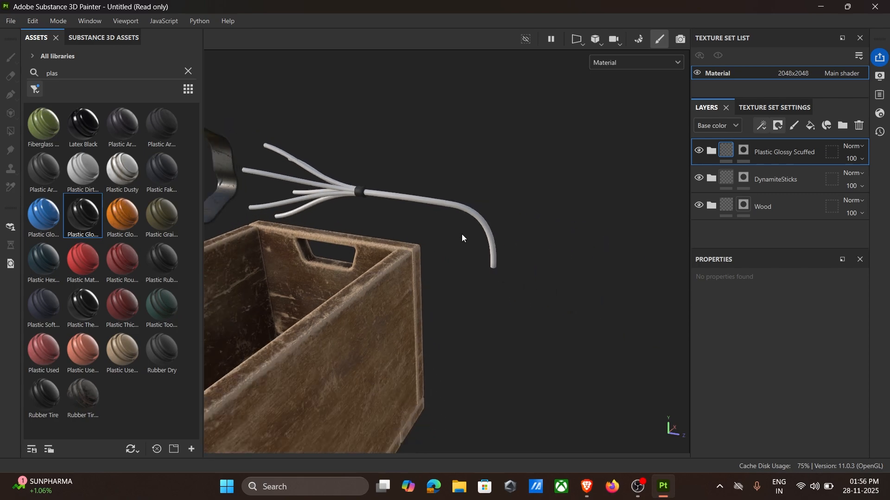
pyautogui.keyDown('alt'); pyautogui.moveTo(437, 245); pyautogui.dragTo(661, 273); pyautogui.keyUp('alt')
pyautogui.scroll(3, 436, 254)
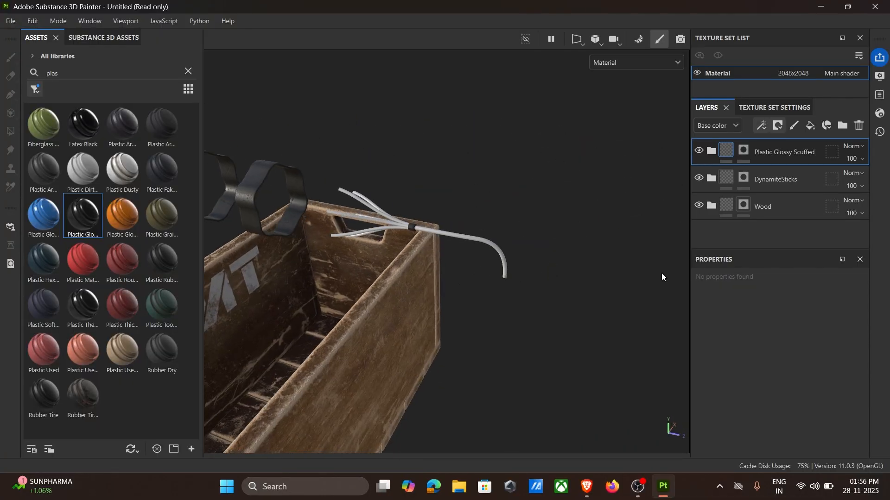
# Create a folder named Fuse above Plastic Glossy Scuffed and add a fill layer inside it
pyautogui.click(841, 127)
pyautogui.doubleClick(792, 152)
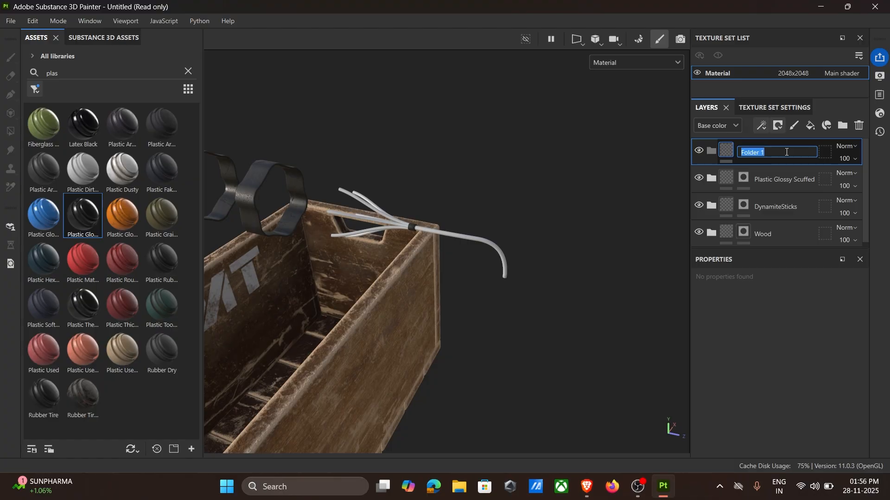
pyautogui.write('FUse')
pyautogui.click(812, 125)
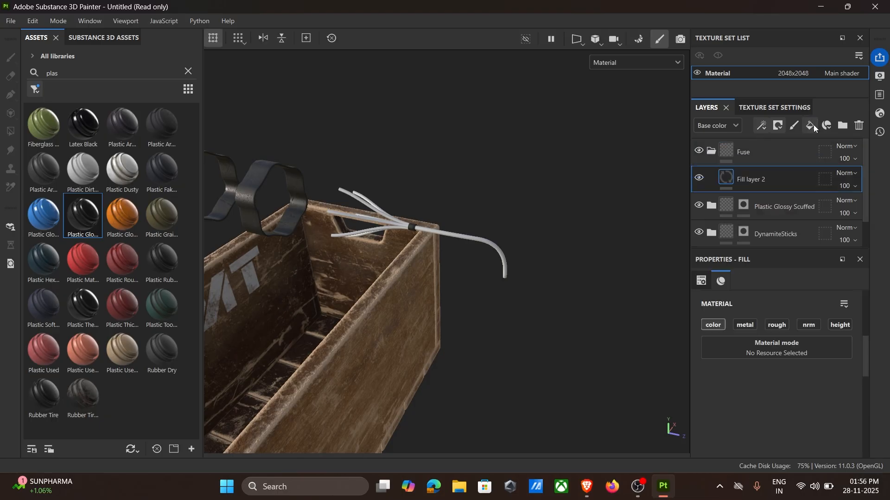
# Give the Fuse fill layer a muted warm grey base color with saturation 0.091 and value 0.621, and enable its roughness channel
pyautogui.click(804, 415)
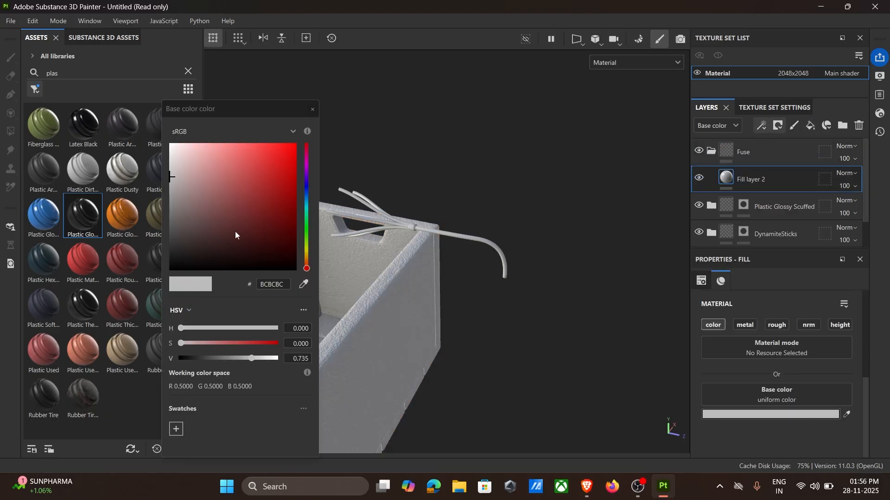
pyautogui.click(306, 253)
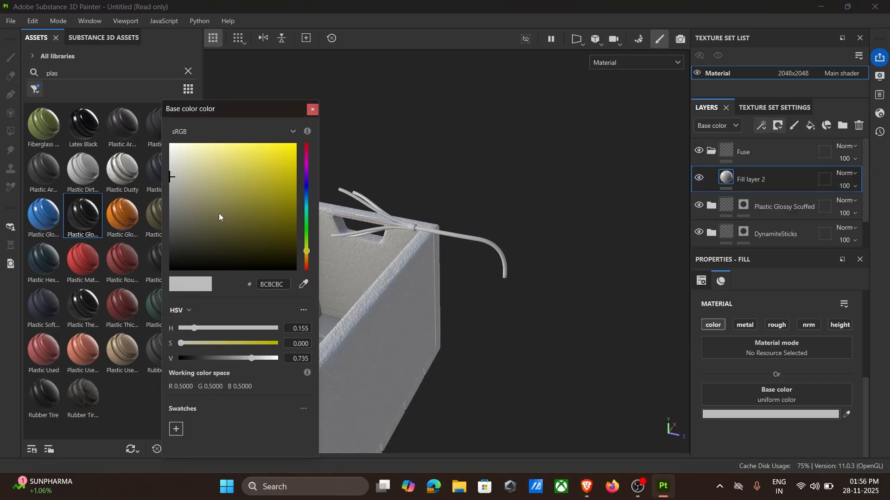
pyautogui.click(180, 191)
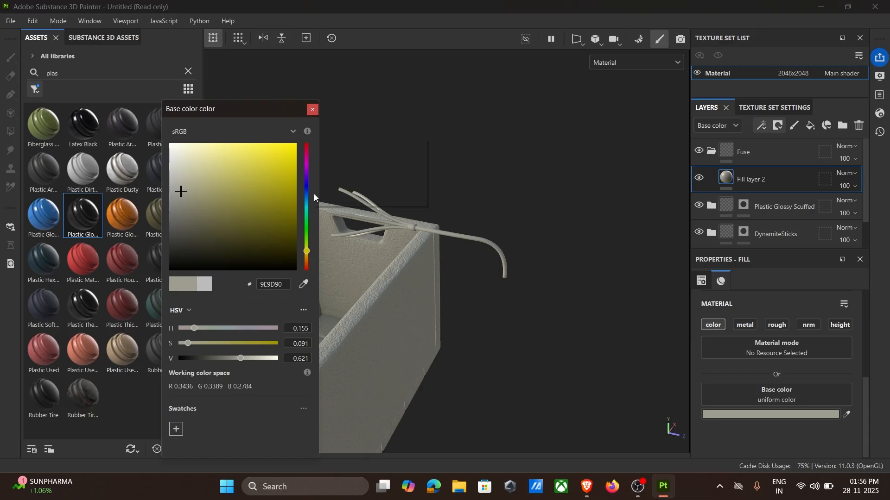
pyautogui.click(307, 254)
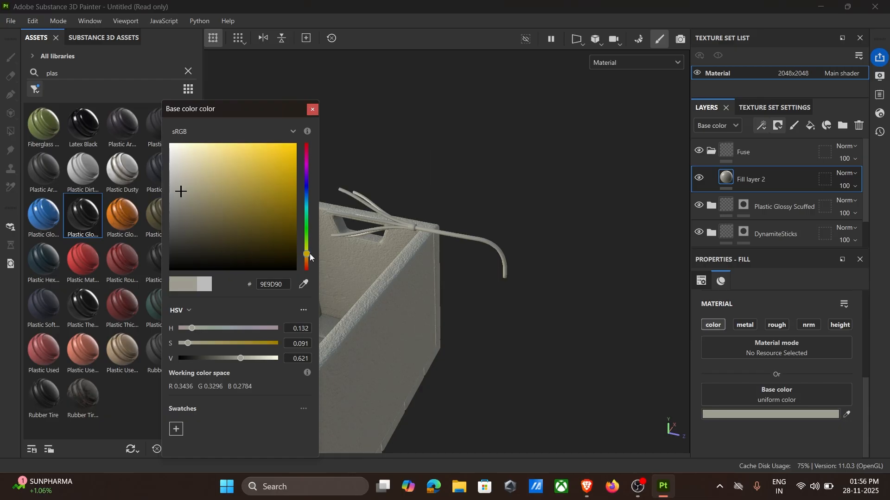
pyautogui.click(313, 110)
pyautogui.click(777, 325)
pyautogui.scroll(-1, 797, 380)
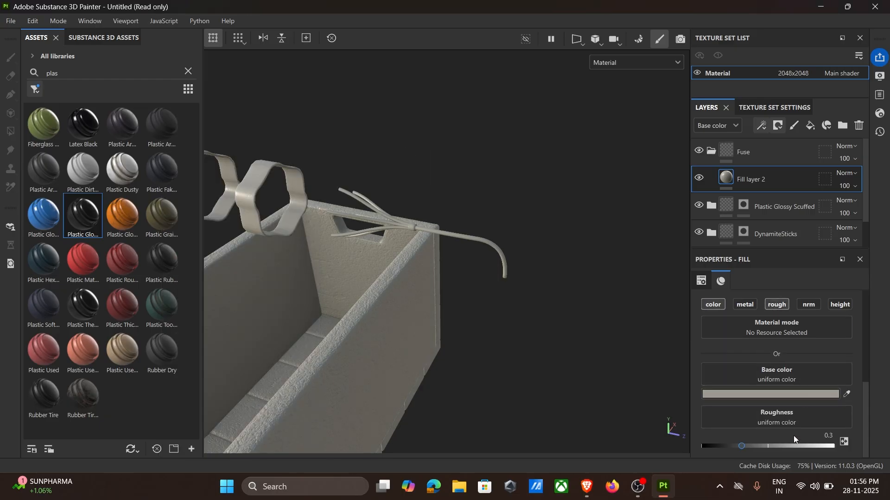
# Add a black mask to the Fuse folder, reveal it on the fuse wires, and collapse the folder
pyautogui.click(791, 143)
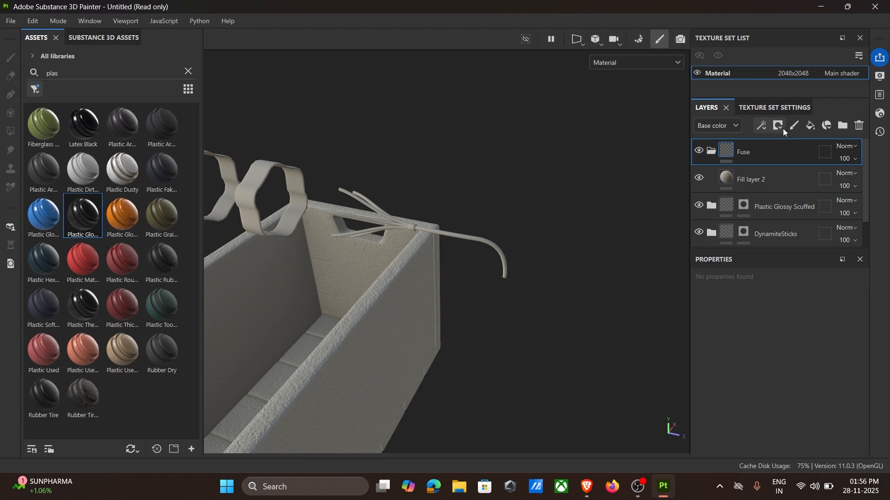
pyautogui.click(784, 132)
pyautogui.click(791, 144)
pyautogui.keyDown('alt'); pyautogui.moveTo(474, 187); pyautogui.dragTo(533, 138); pyautogui.keyUp('alt')
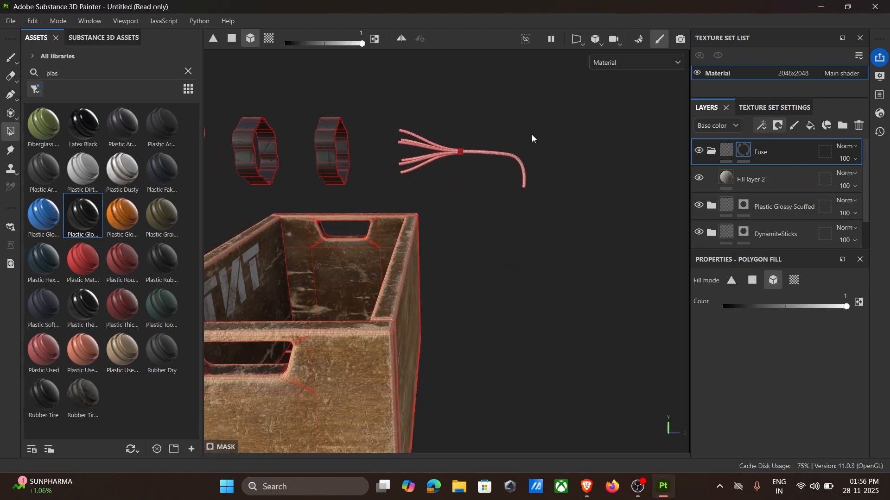
pyautogui.moveTo(435, 174); pyautogui.dragTo(602, 193)
pyautogui.click(723, 155)
pyautogui.click(711, 151)
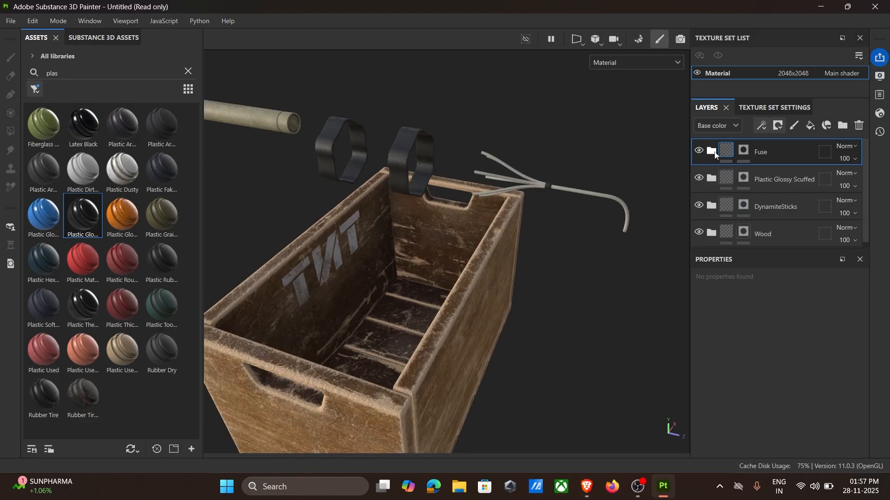
# Expand the Wood and Decals folders and select the TNT text fill in the BlackOpsOne layer's mask
pyautogui.scroll(-1, 730, 212)
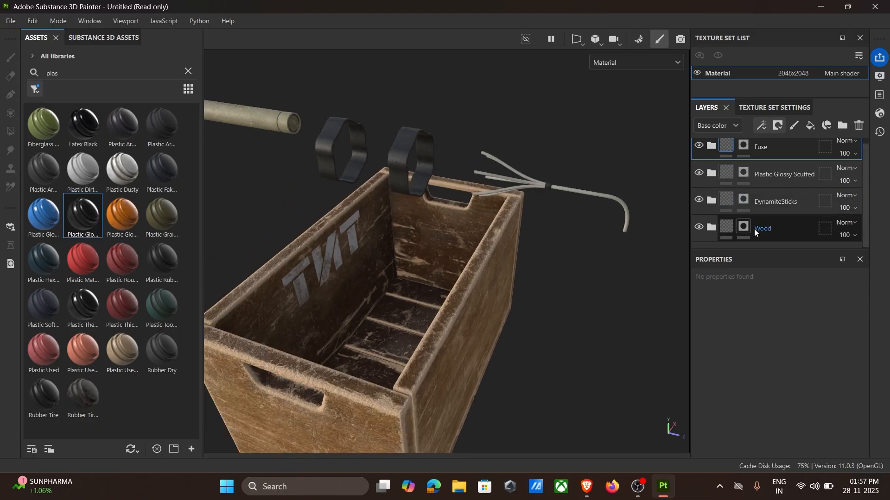
pyautogui.click(712, 228)
pyautogui.scroll(-2, 790, 210)
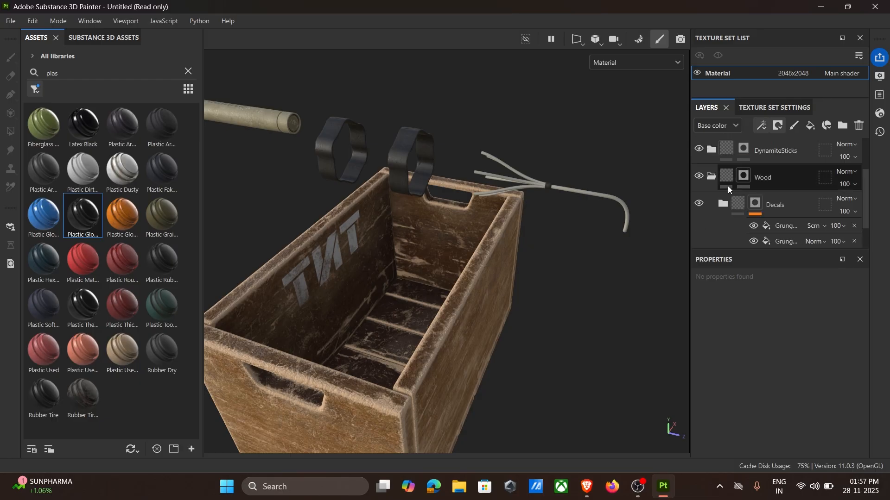
pyautogui.click(723, 205)
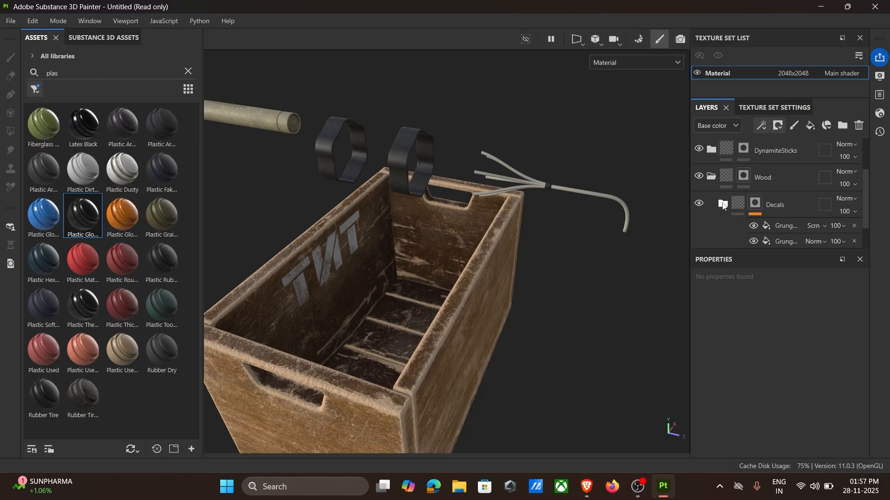
pyautogui.scroll(-1, 792, 209)
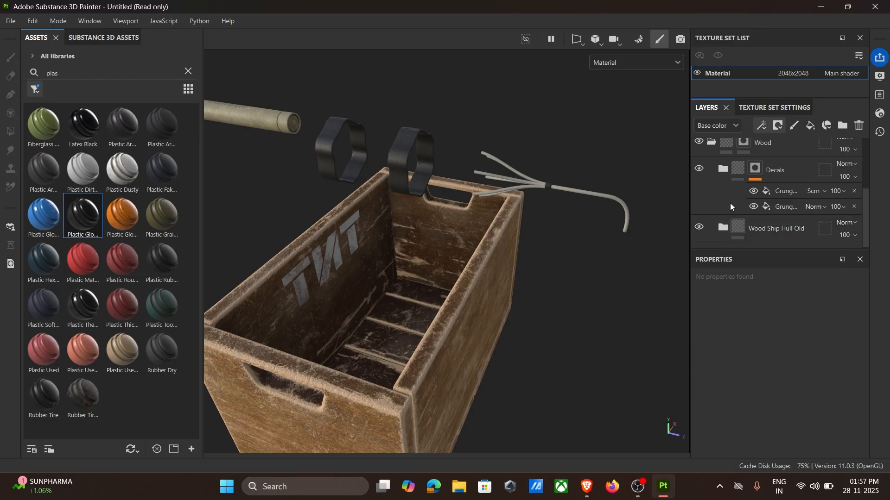
pyautogui.click(721, 175)
pyautogui.scroll(-2, 773, 195)
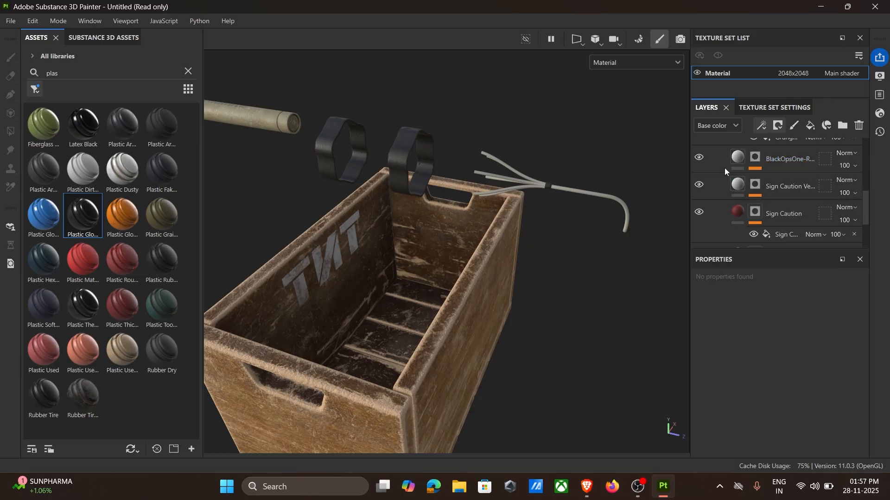
pyautogui.click(755, 158)
pyautogui.press('4')
pyautogui.click(786, 180)
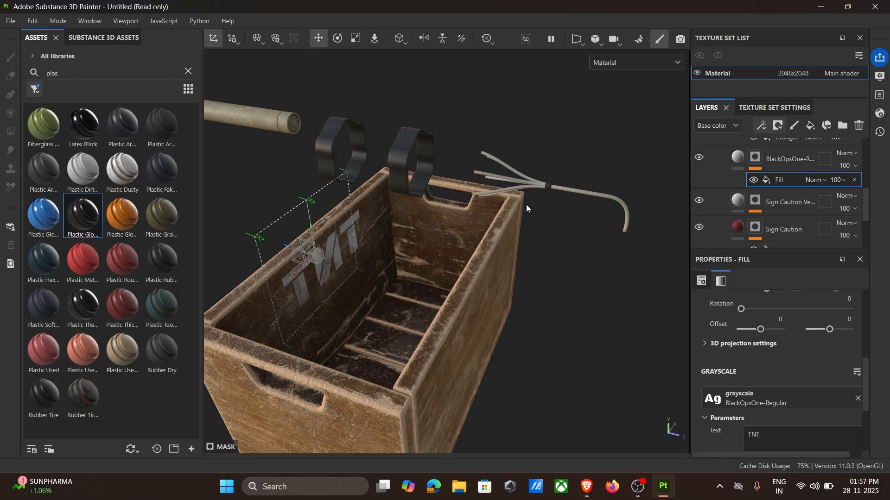
# Move the TNT text projection outward from the crate's side wall and check the lettering from outside the crate
pyautogui.keyDown('alt'); pyautogui.moveTo(527, 205); pyautogui.dragTo(595, 187); pyautogui.keyUp('alt')
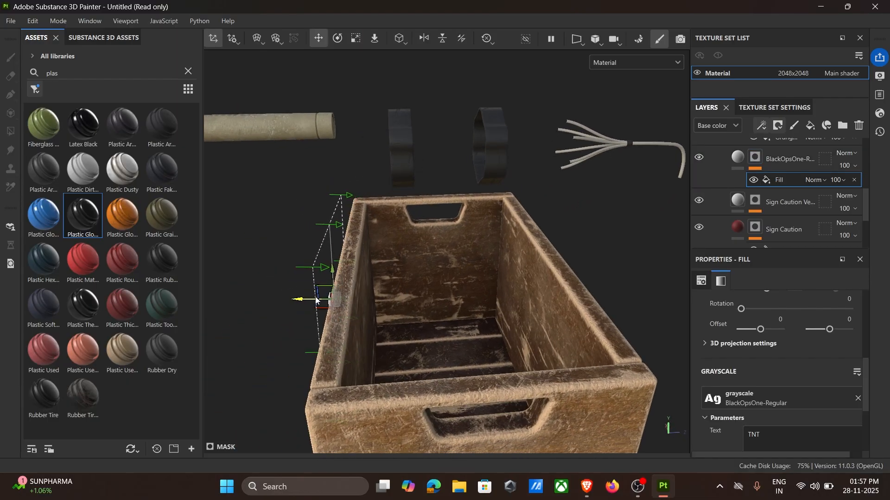
pyautogui.keyDown('alt'); pyautogui.moveTo(321, 300); pyautogui.dragTo(564, 303); pyautogui.keyUp('alt')
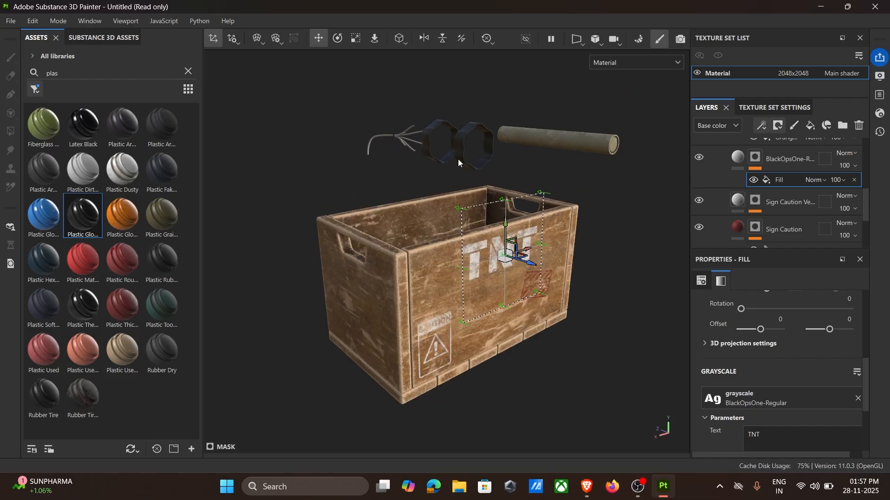
pyautogui.keyDown('alt'); pyautogui.moveTo(459, 163); pyautogui.dragTo(547, 190); pyautogui.keyUp('alt')
pyautogui.keyDown('alt'); pyautogui.moveTo(415, 273); pyautogui.dragTo(568, 251); pyautogui.keyUp('alt')
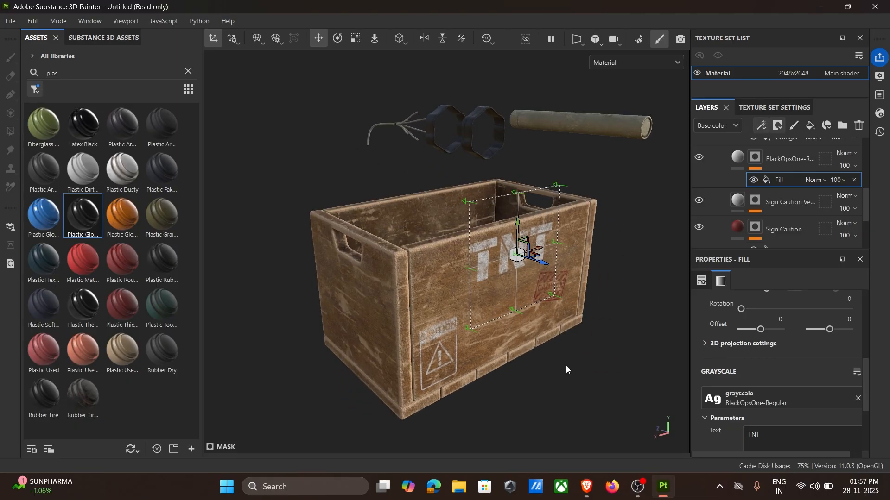
pyautogui.keyDown('alt'); pyautogui.moveTo(552, 356); pyautogui.dragTo(560, 310); pyautogui.keyUp('alt')
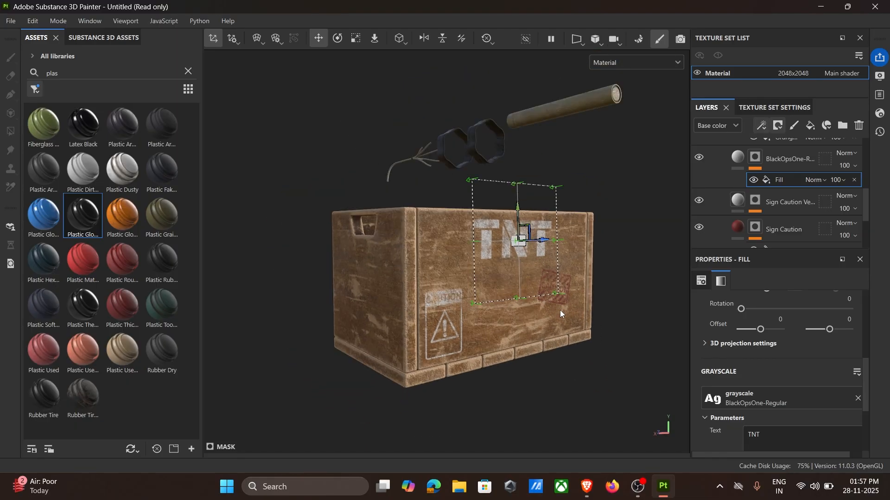
# Start a texture export and set its output directory to a new folder named Textures4K inside Documents/TntBox
pyautogui.click(12, 21)
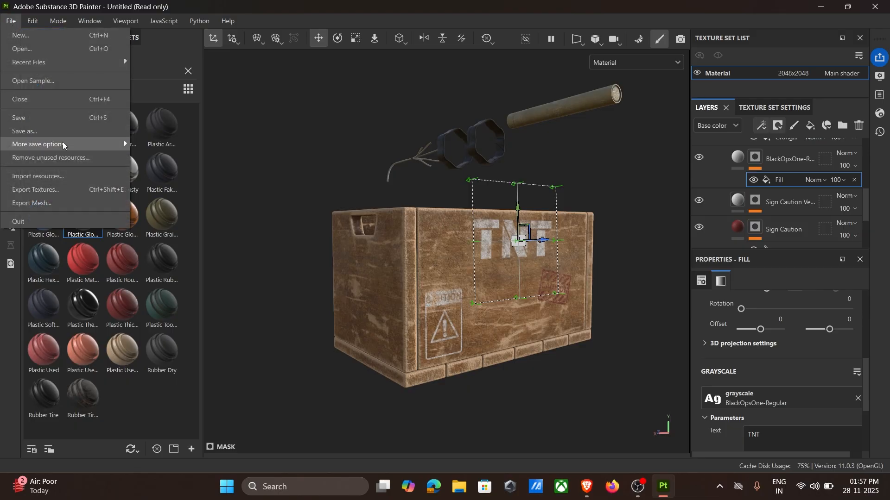
pyautogui.click(57, 190)
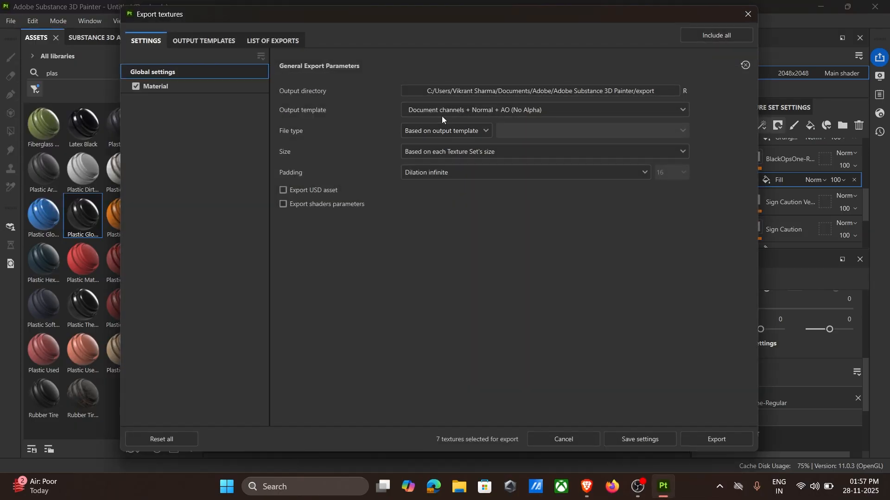
pyautogui.click(474, 93)
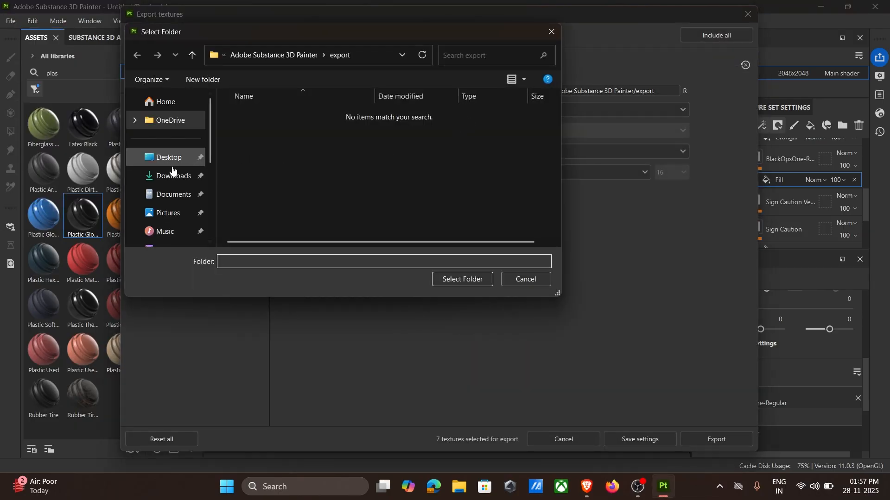
pyautogui.click(177, 194)
pyautogui.scroll(-1, 267, 176)
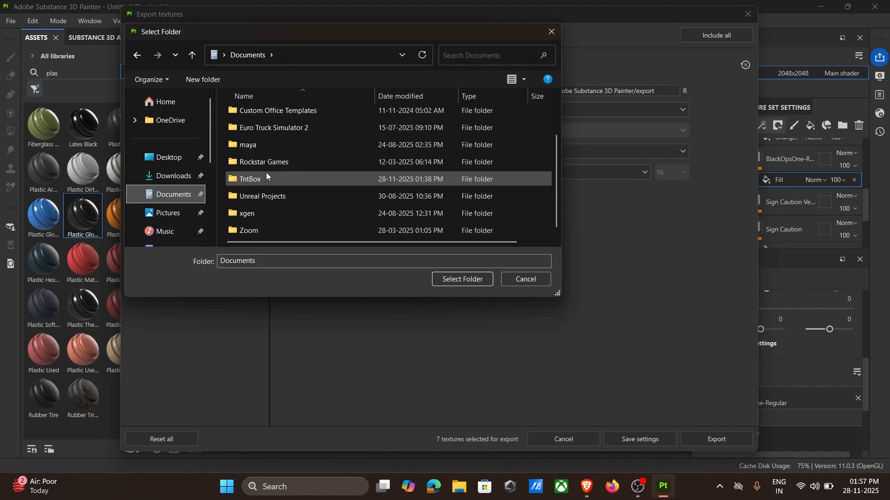
pyautogui.doubleClick(269, 179)
pyautogui.rightClick(269, 176)
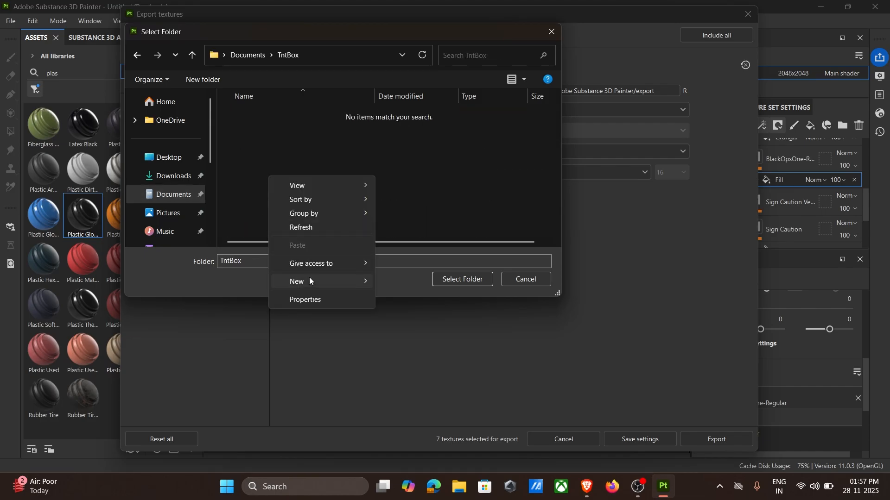
pyautogui.moveTo(360, 279)
pyautogui.click(401, 280)
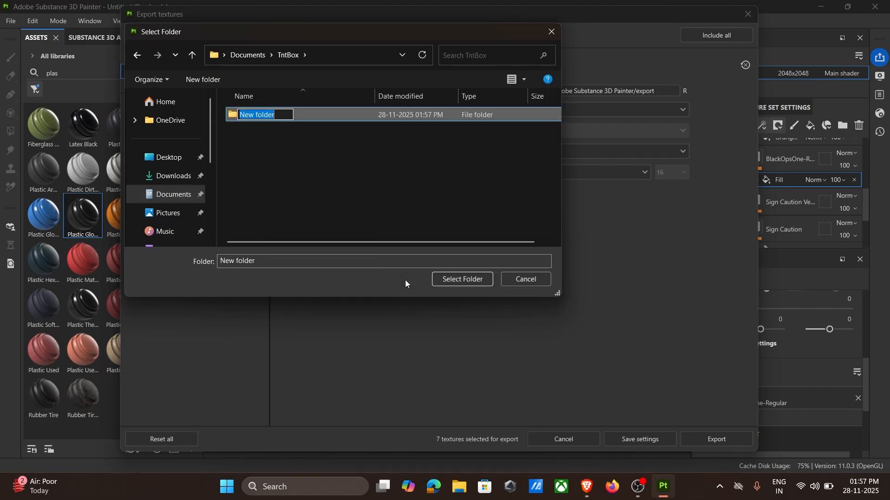
pyautogui.write('Textures4K')
pyautogui.press('Return')
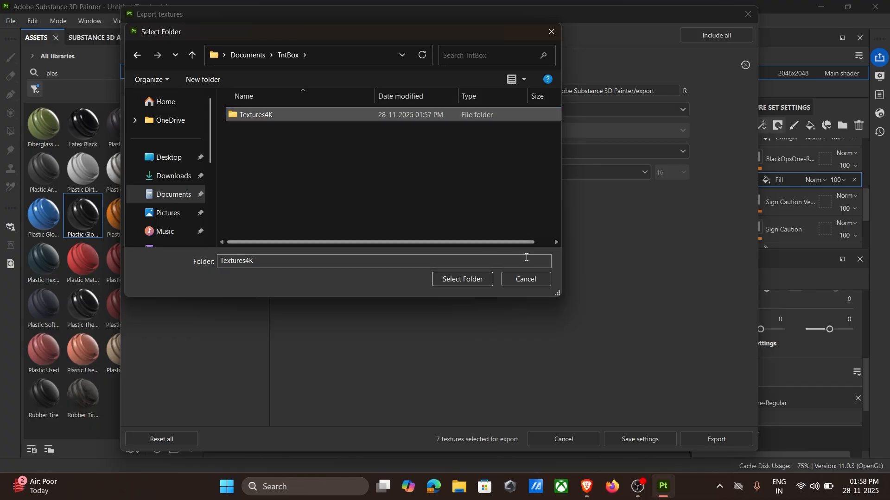
pyautogui.click(467, 282)
# Set the export's output template to PBR Metallic Roughness
pyautogui.click(484, 111)
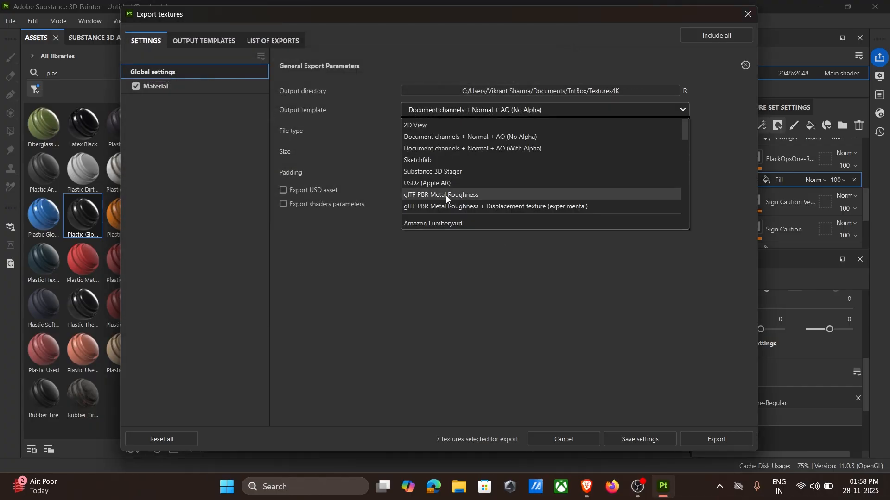
pyautogui.scroll(-1, 446, 196)
pyautogui.scroll(-8, 438, 203)
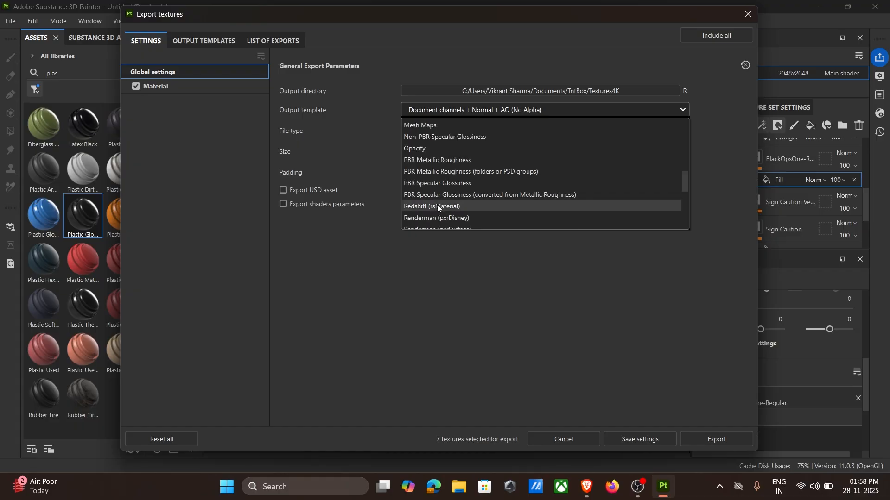
pyautogui.scroll(-2, 437, 204)
pyautogui.scroll(6, 435, 201)
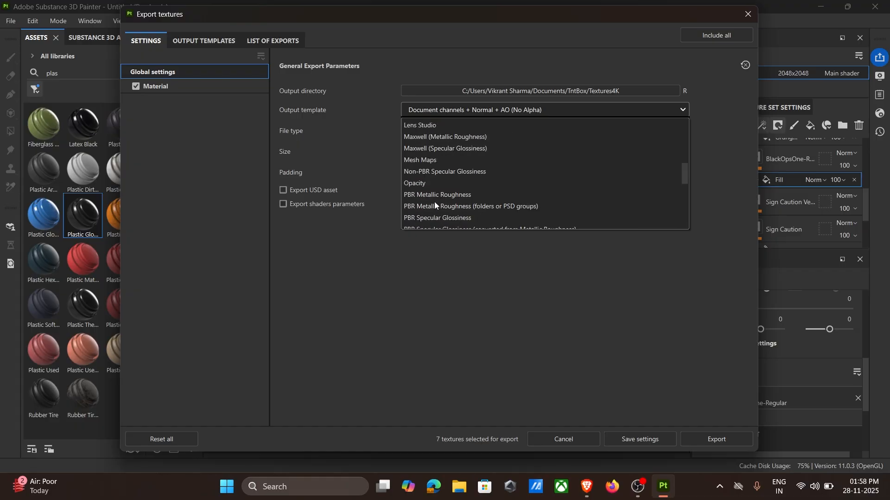
pyautogui.click(447, 196)
# Set the export to 8-bit png files at size 4096 and export the textures
pyautogui.click(451, 130)
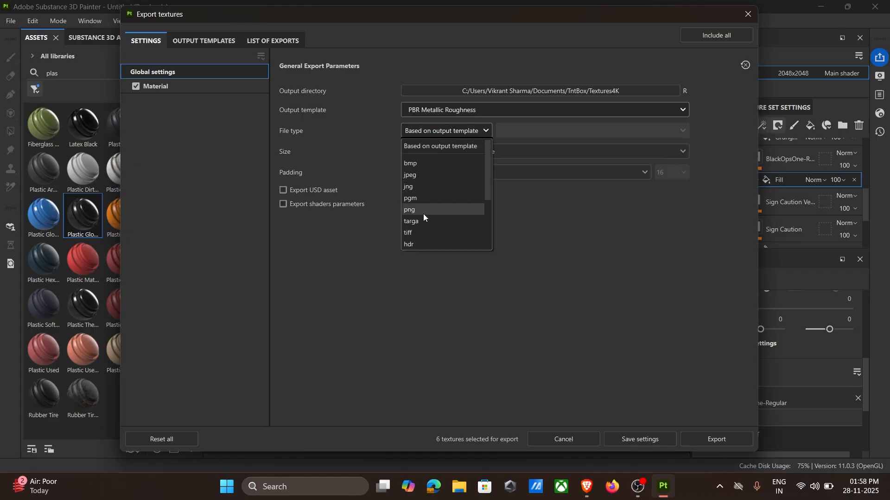
pyautogui.click(424, 209)
pyautogui.click(528, 137)
pyautogui.click(521, 175)
pyautogui.click(510, 152)
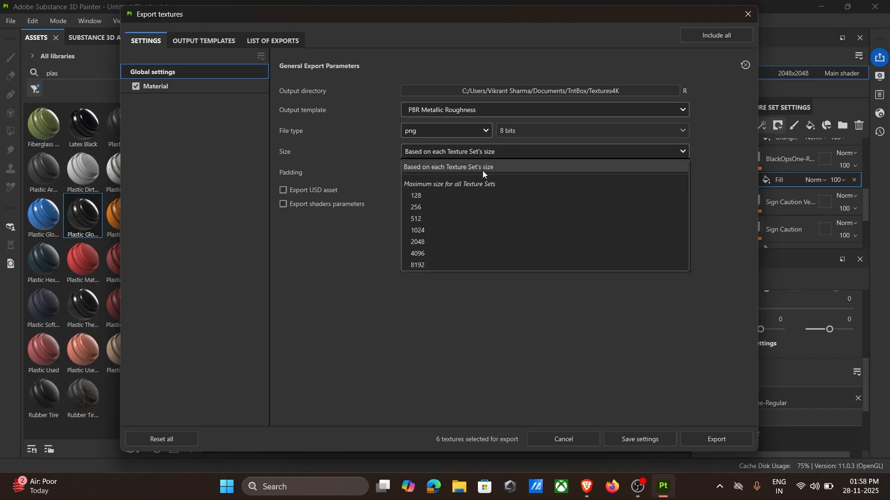
pyautogui.click(418, 254)
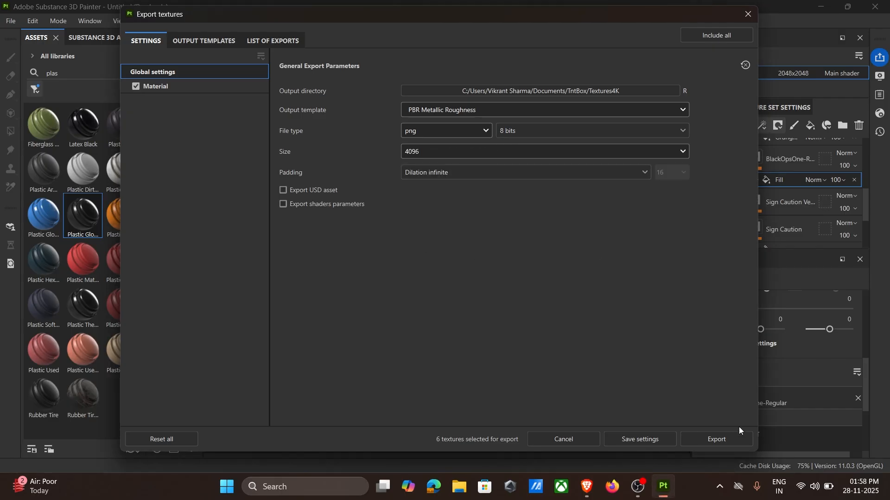
pyautogui.click(734, 438)
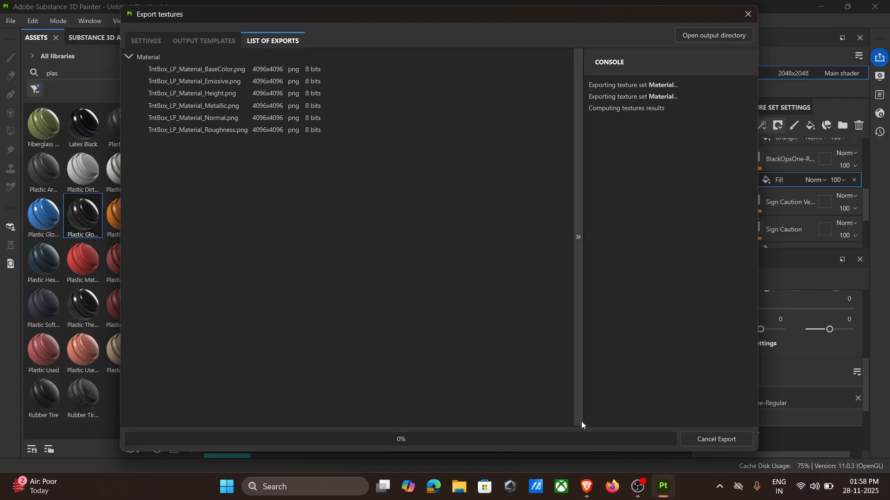
# Switch to Blender and delete the default cube, camera and light
pyautogui.click(638, 486)
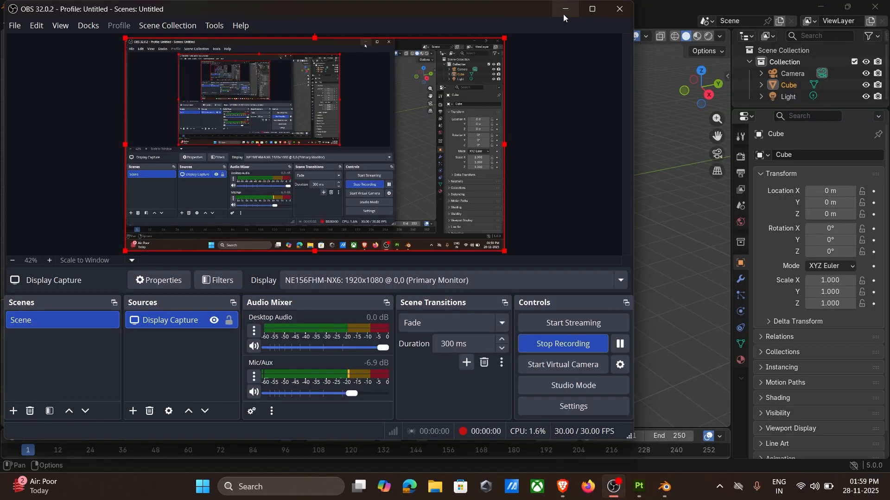
pyautogui.click(568, 8)
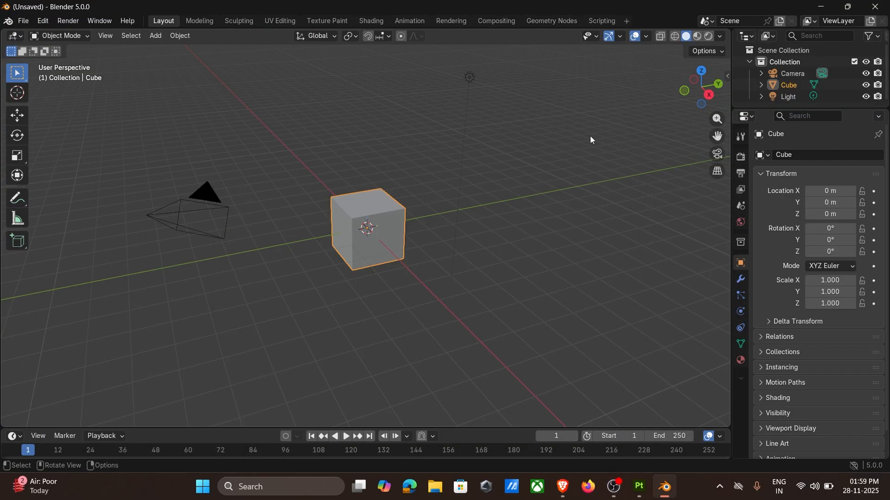
pyautogui.moveTo(576, 159); pyautogui.dragTo(363, 242, button='middle')
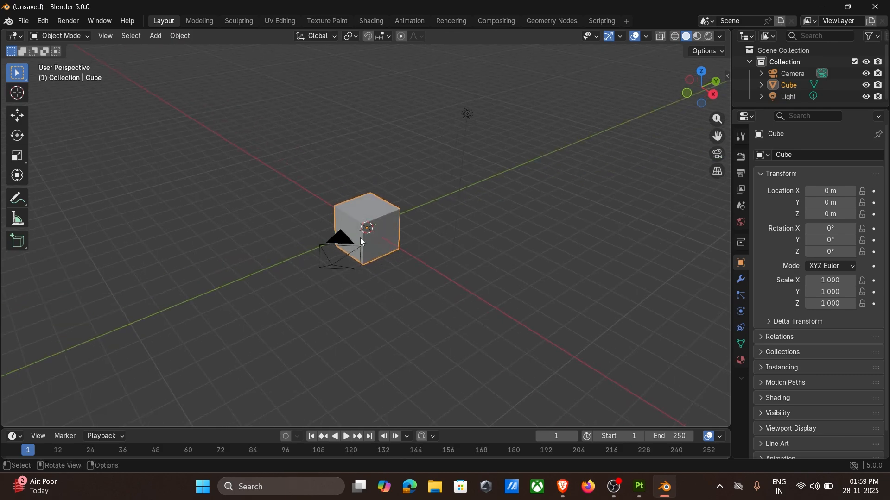
pyautogui.moveTo(258, 71); pyautogui.dragTo(502, 317)
pyautogui.press('Delete')
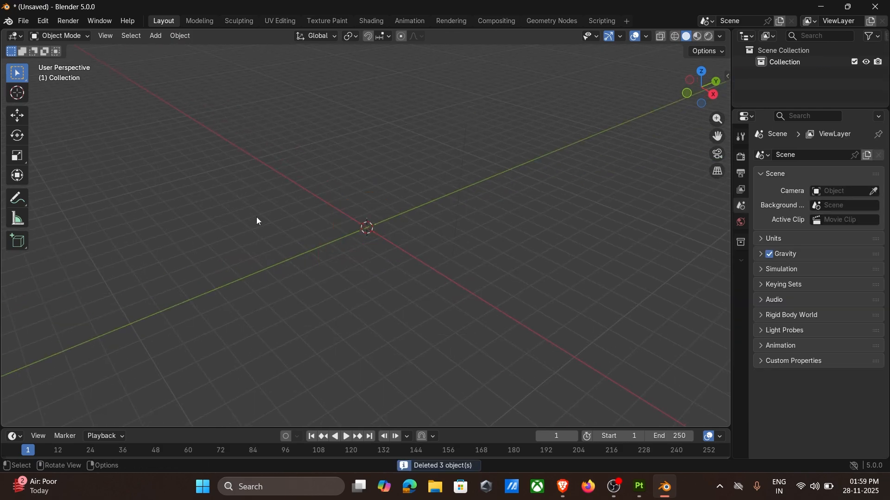
# Import the low-poly model TntBox_LP.fbx from the TntBox folder in Documents
pyautogui.click(23, 21)
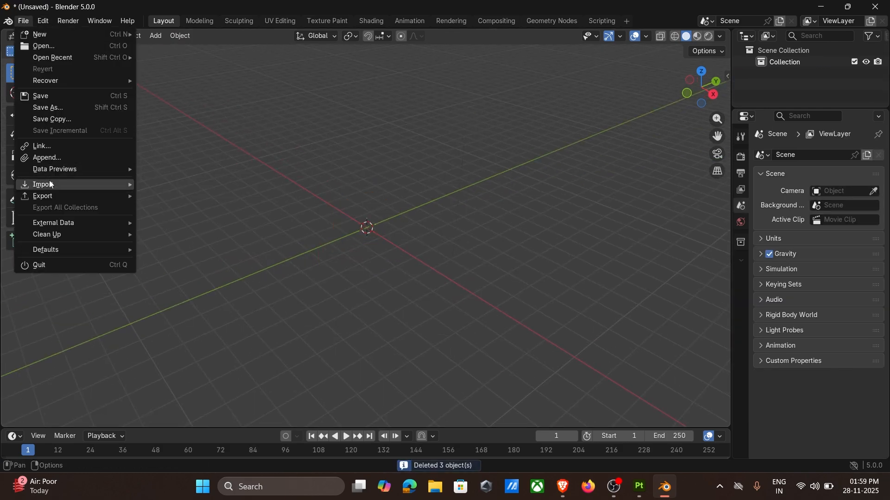
pyautogui.moveTo(69, 184)
pyautogui.click(177, 254)
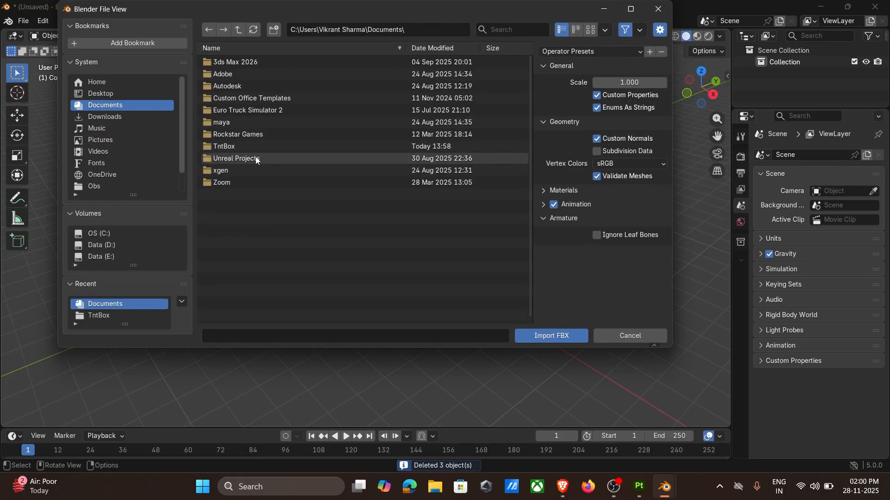
pyautogui.click(229, 146)
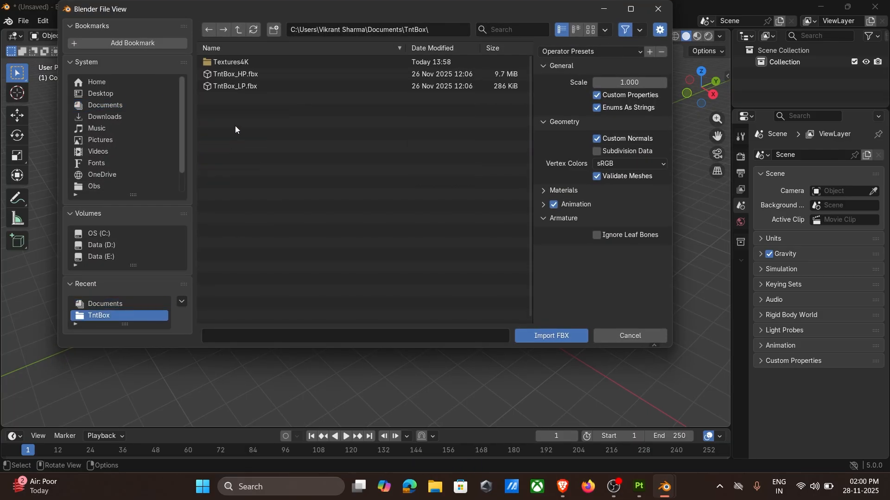
pyautogui.doubleClick(245, 84)
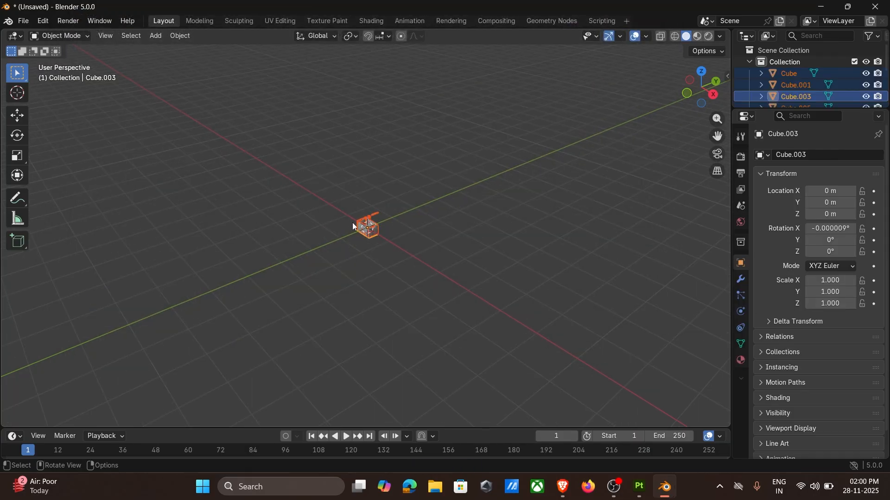
# Select the dynamite stick, both straps and the fuse above the crate and rotate them 180° about the global Z axis
pyautogui.click(442, 204)
pyautogui.moveTo(299, 194); pyautogui.dragTo(262, 235, button='middle')
pyautogui.moveTo(364, 235); pyautogui.dragTo(497, 176, button='middle')
pyautogui.moveTo(239, 90); pyautogui.dragTo(418, 160)
pyautogui.moveTo(418, 161); pyautogui.dragTo(406, 177, button='middle')
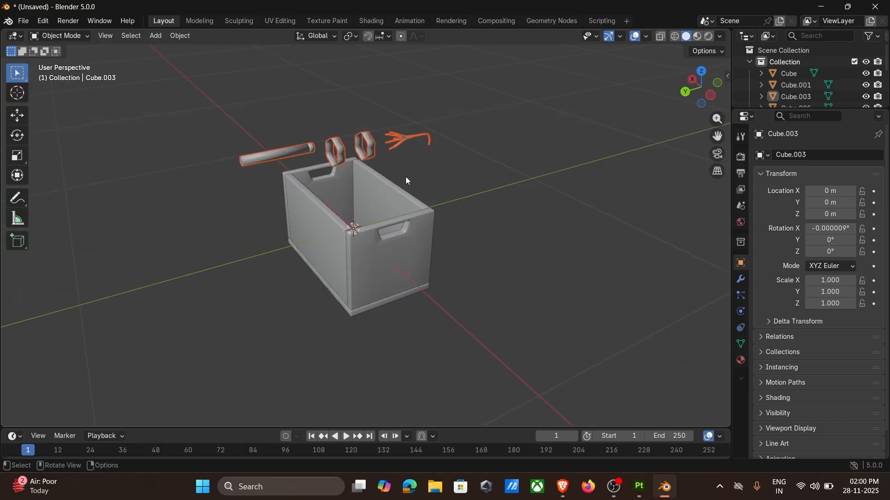
pyautogui.write('r180')
pyautogui.press('Escape')
pyautogui.write('rz180')
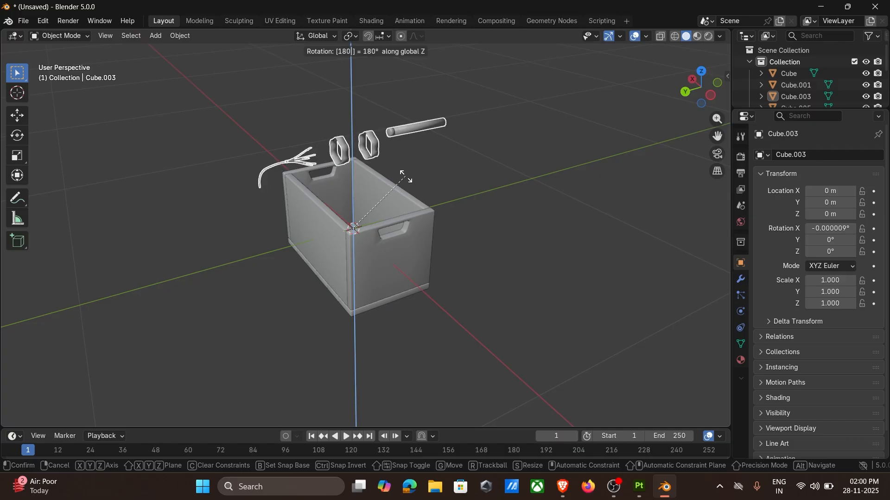
pyautogui.press('Return')
# Duplicate the dynamite stick and place the copy about 0.138 m above it along the global Z axis
pyautogui.moveTo(472, 212); pyautogui.dragTo(408, 218, button='middle')
pyautogui.click(480, 163)
pyautogui.click(355, 185)
pyautogui.hotkey('shift', 's')
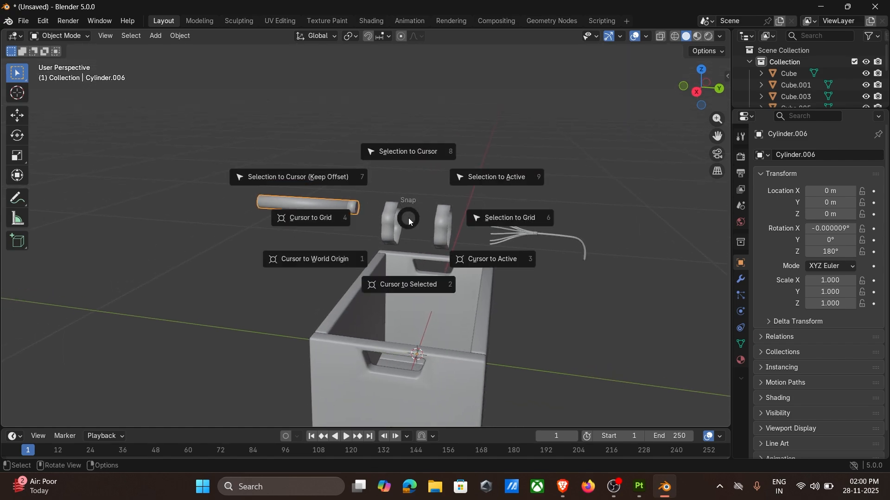
pyautogui.hotkey('shift', 'd')
pyautogui.press('z')
pyautogui.click(412, 173)
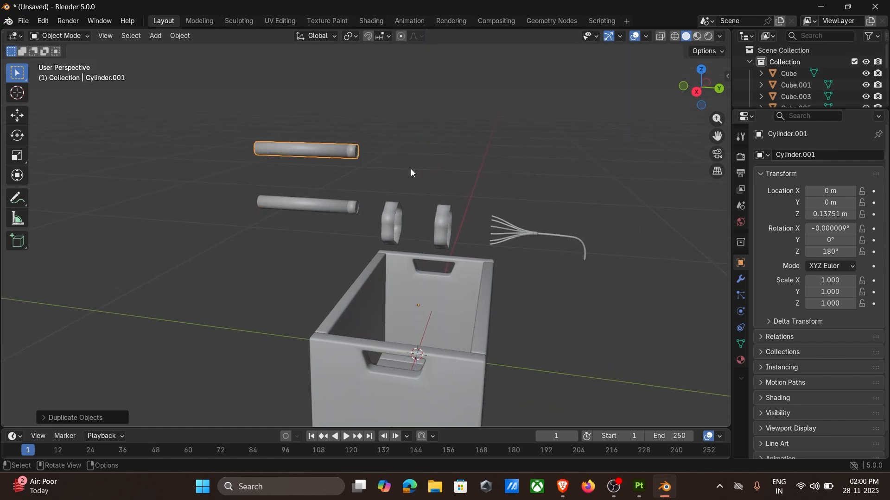
# Move the original dynamite stick about 0.273 m along the global Y axis so it sits inside both straps
pyautogui.click(348, 210)
pyautogui.scroll(3, 348, 210)
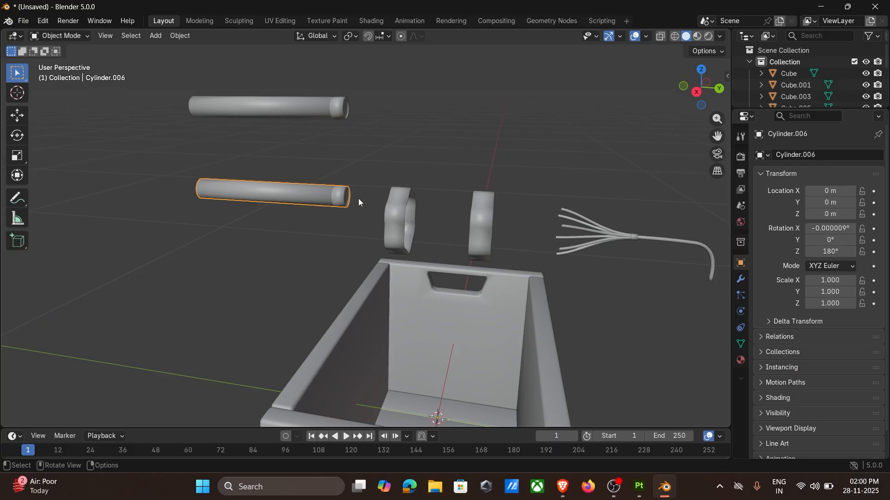
pyautogui.press('g')
pyautogui.press('y')
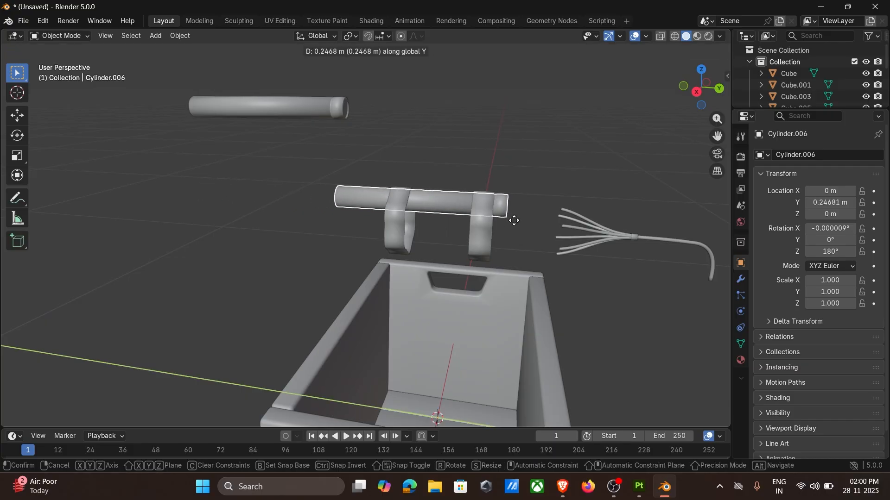
pyautogui.click(526, 226)
pyautogui.moveTo(526, 226); pyautogui.dragTo(414, 219, button='middle')
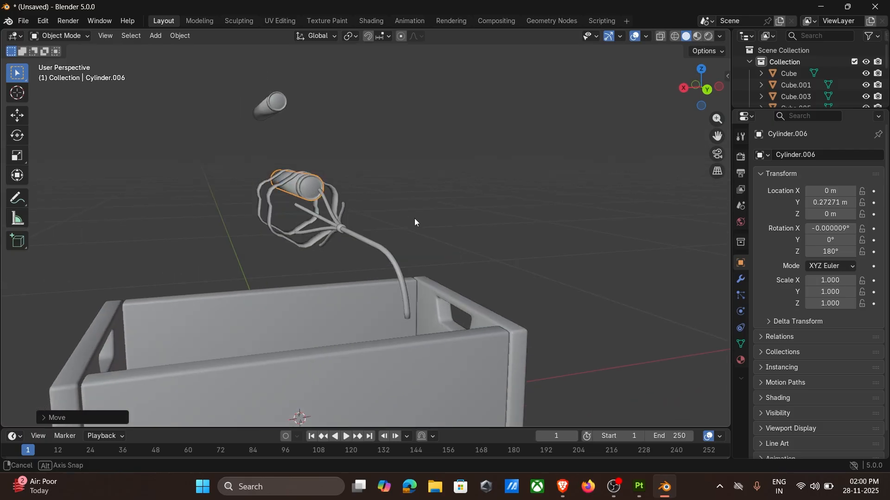
# Duplicate the strapped stick about 0.034 m downward along the Z axis, to the centre of the straps
pyautogui.press('KP_1')
pyautogui.scroll(5, 481, 184)
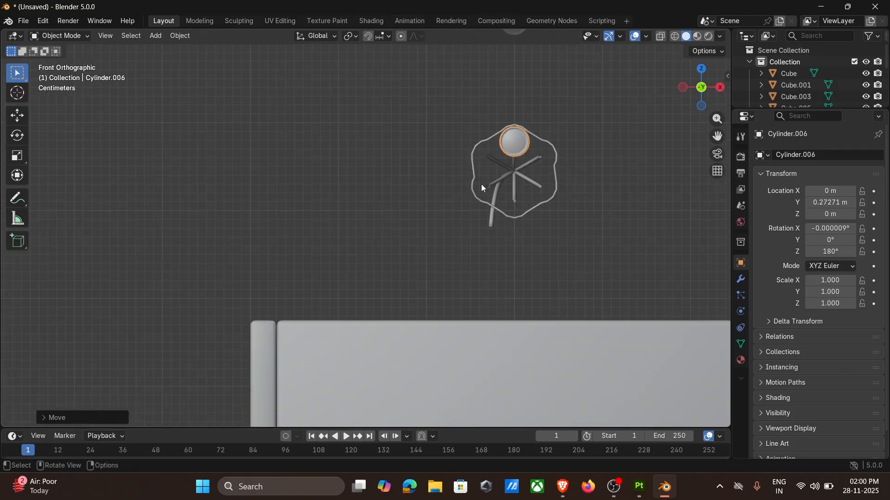
pyautogui.hotkey('shift', 'd')
pyautogui.press('z')
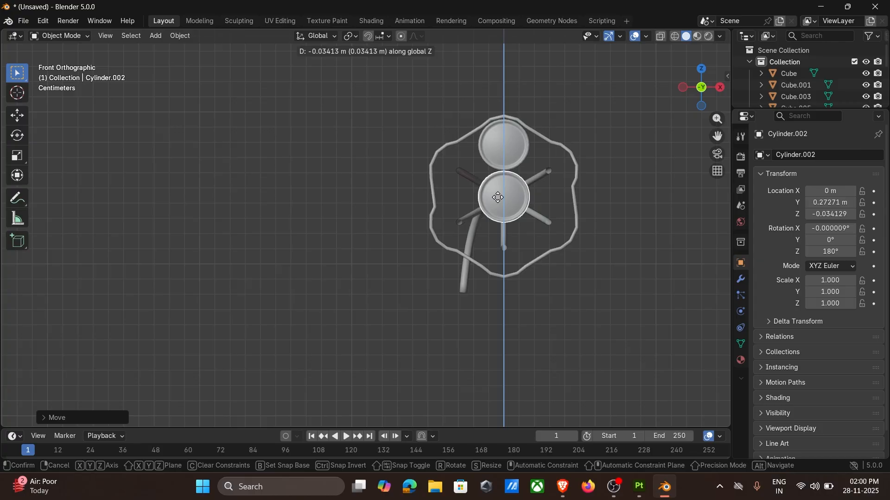
pyautogui.click(497, 197)
# Snap the 3D cursor to the centre vertex of the middle stick's end cap and return to Object Mode
pyautogui.moveTo(462, 176); pyautogui.dragTo(204, 268, button='middle')
pyautogui.press('Tab')
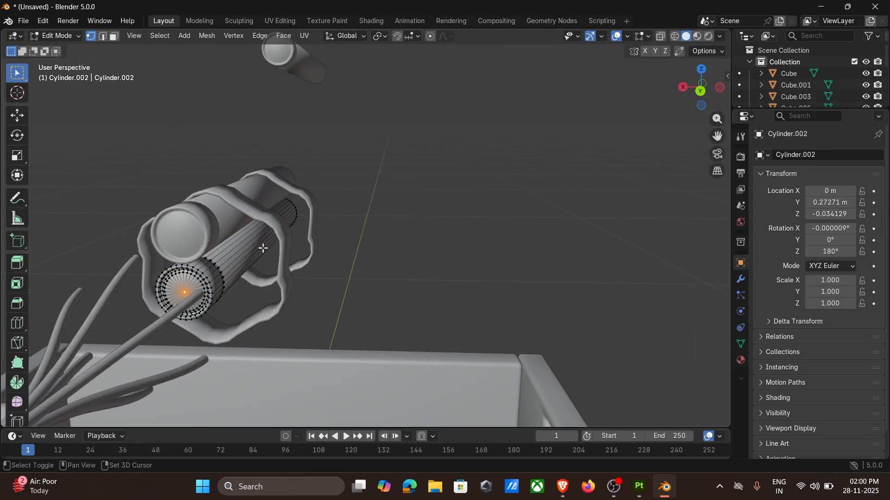
pyautogui.scroll(-10, 347, 184)
pyautogui.moveTo(364, 179); pyautogui.dragTo(406, 185, button='middle')
pyautogui.scroll(10, 406, 184)
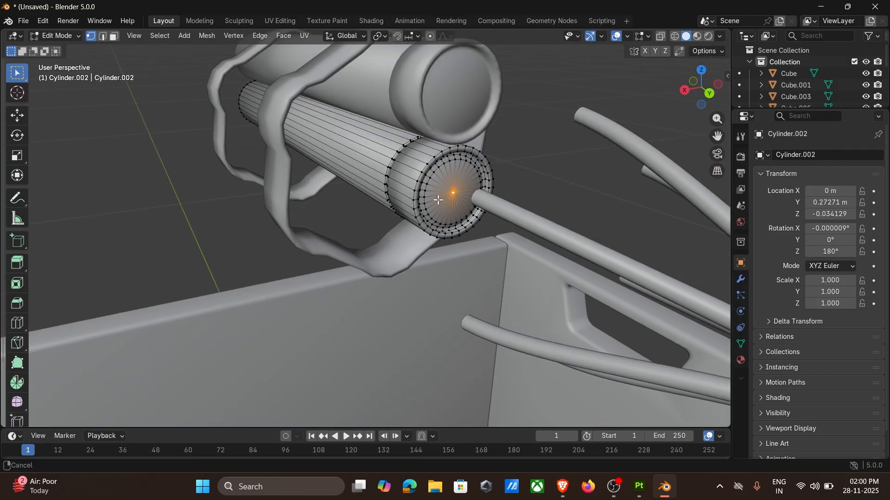
pyautogui.keyDown('shift'); pyautogui.moveTo(440, 195); pyautogui.dragTo(433, 210, button='middle'); pyautogui.keyUp('shift')
pyautogui.hotkey('shift', 's')
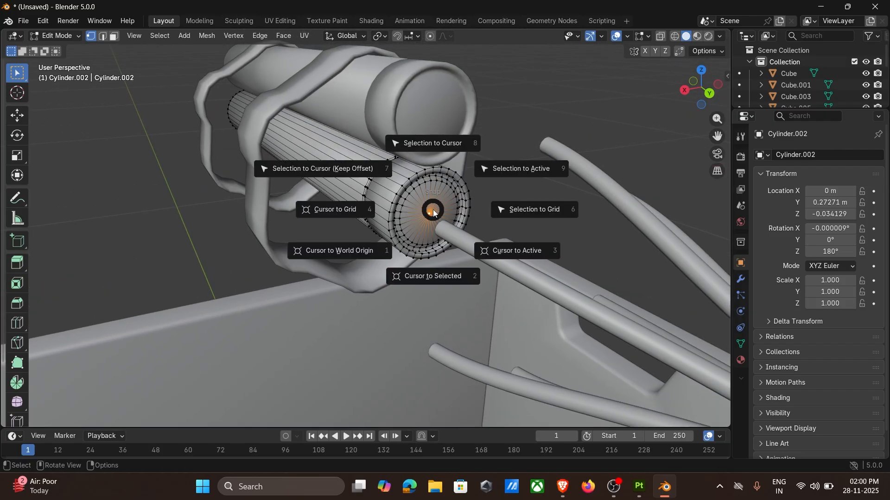
pyautogui.click(432, 277)
pyautogui.press('Tab')
# Select the upper stick in the straps and set the transform pivot point to 3D Cursor
pyautogui.click(394, 73)
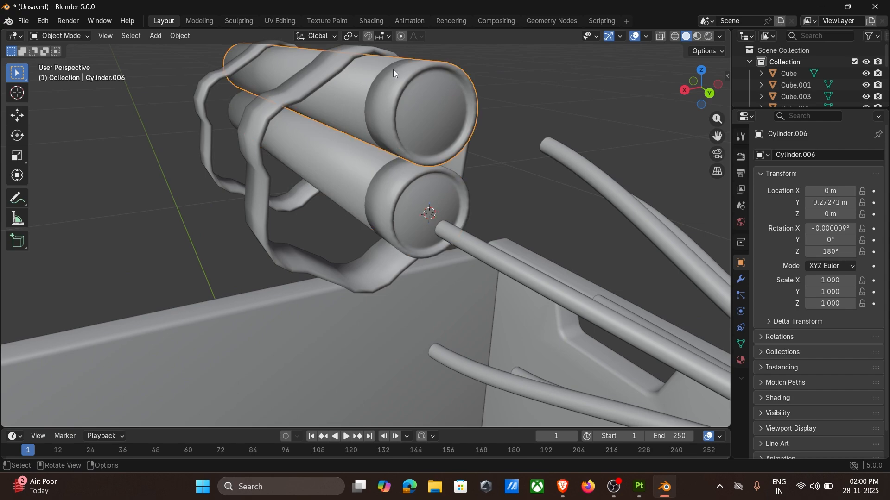
pyautogui.click(351, 37)
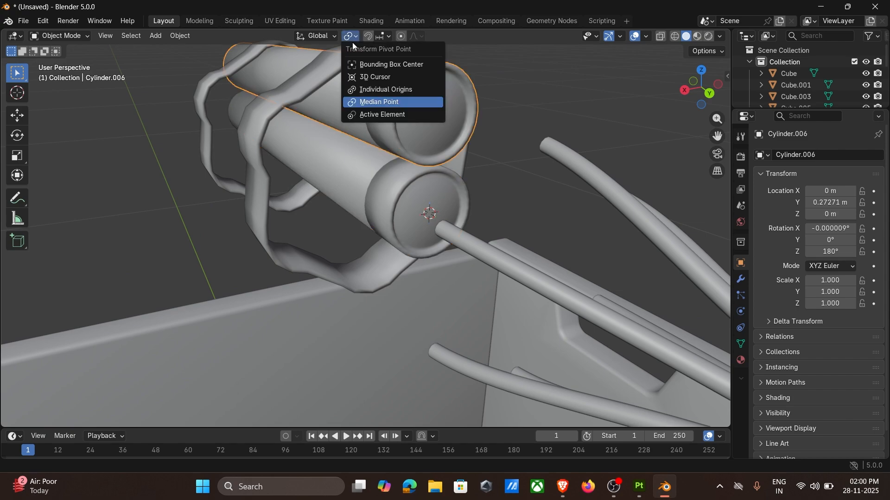
pyautogui.click(375, 77)
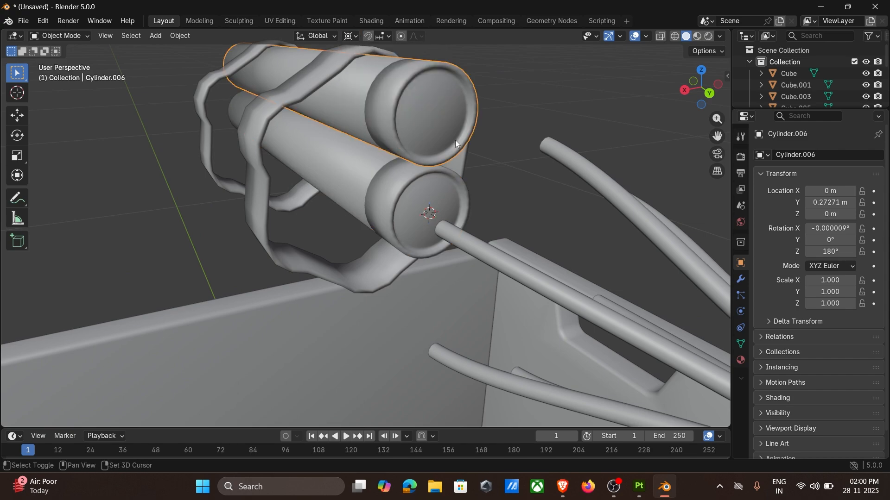
pyautogui.keyDown('shift'); pyautogui.moveTo(455, 140); pyautogui.dragTo(430, 166, button='middle'); pyautogui.keyUp('shift')
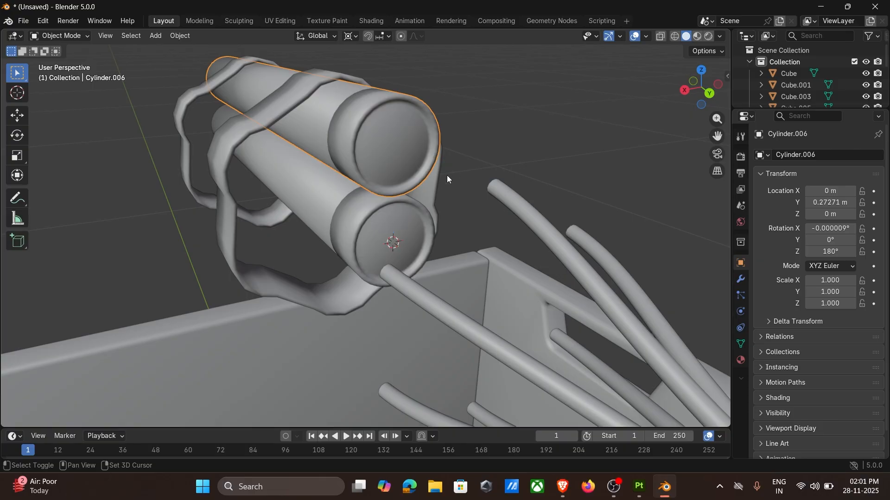
pyautogui.hotkey('shift', 'd')
pyautogui.write('y60')
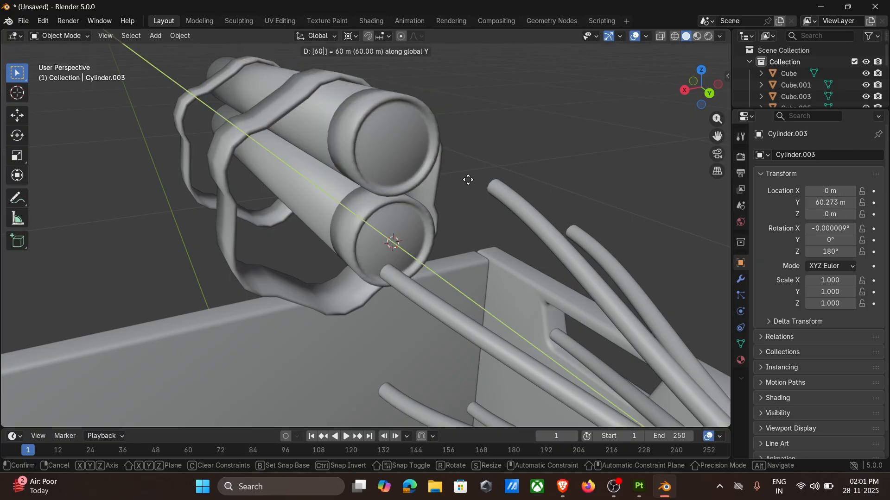
pyautogui.press('Escape')
pyautogui.hotkey('ctrl', 'z')
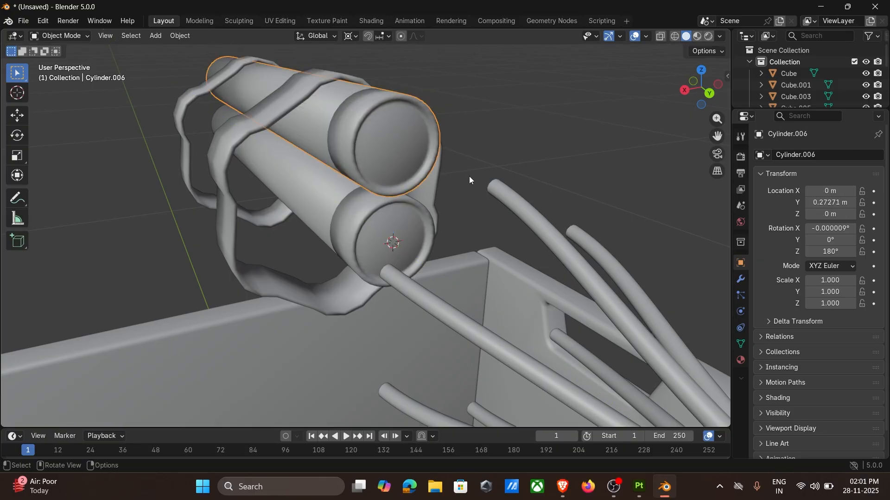
# Duplicate the upper stick rotated -60° about the Y axis and repeat until six sticks surround the middle one
pyautogui.hotkey('shift', 'd')
pyautogui.write('ry')
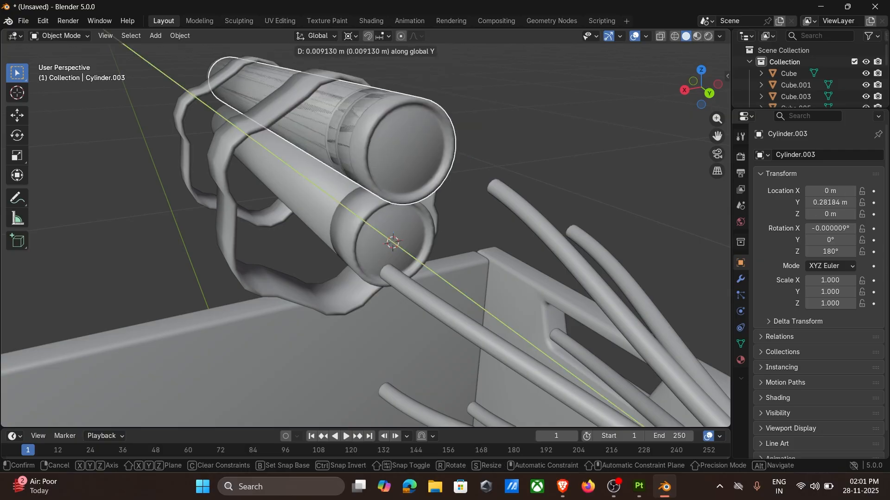
pyautogui.write('-60')
pyautogui.press('Return')
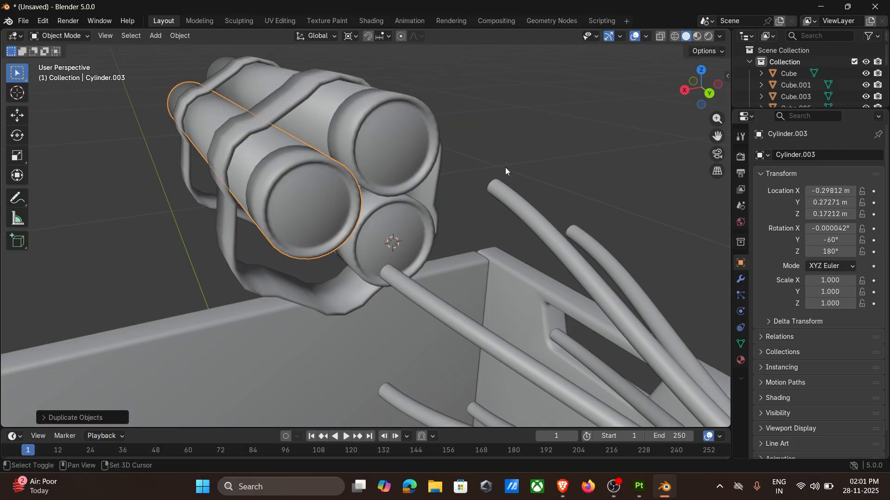
pyautogui.hotkey('shift', 'r')
pyautogui.hotkey('shift', 'r')
pyautogui.hotkey('shift', 'r')
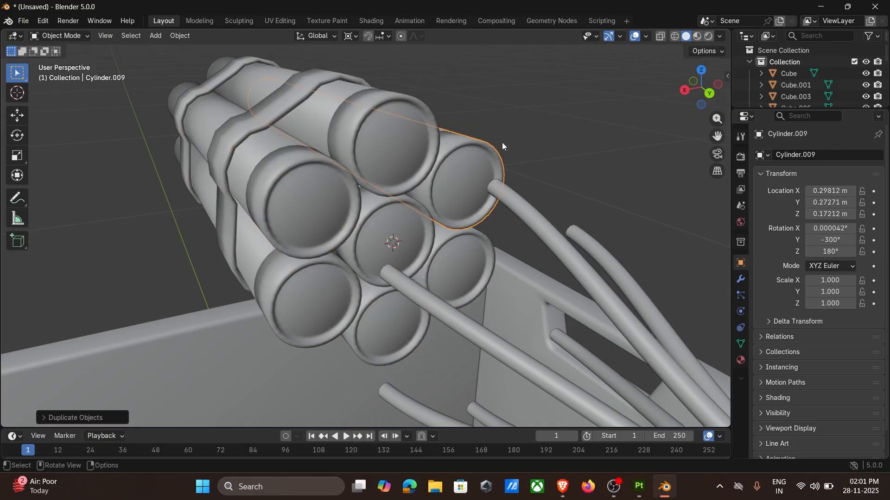
# Move all the fuse parts along the Y axis until their ends meet the front of the dynamite sticks
pyautogui.moveTo(502, 143); pyautogui.dragTo(404, 160, button='middle')
pyautogui.scroll(-1, 383, 149)
pyautogui.keyDown('shift'); pyautogui.moveTo(403, 159); pyautogui.dragTo(482, 166, button='middle'); pyautogui.keyUp('shift')
pyautogui.moveTo(247, 128); pyautogui.dragTo(269, 176)
pyautogui.scroll(2, 271, 170)
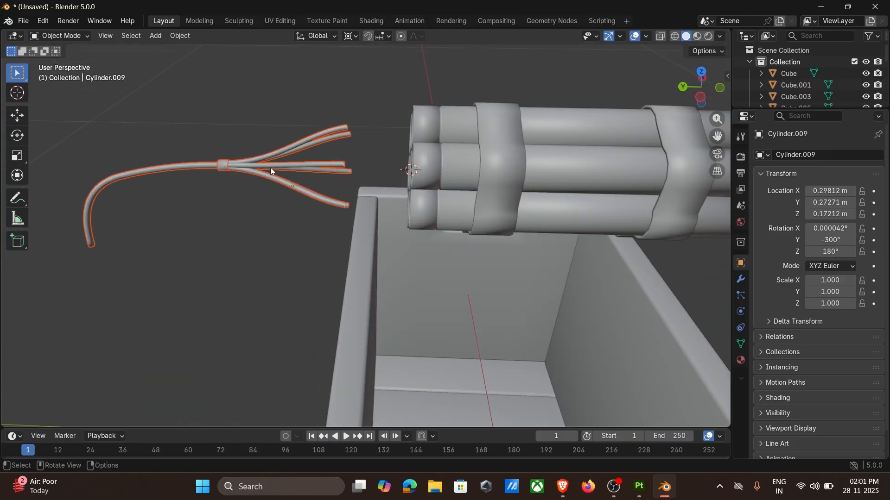
pyautogui.press('g')
pyautogui.press('y')
pyautogui.click(343, 173)
# Join the seven bundled sticks, both straps and all the fuse parts into one object
pyautogui.moveTo(344, 173); pyautogui.dragTo(226, 141, button='middle')
pyautogui.moveTo(224, 145); pyautogui.dragTo(382, 245)
pyautogui.hotkey('ctrl', 'j')
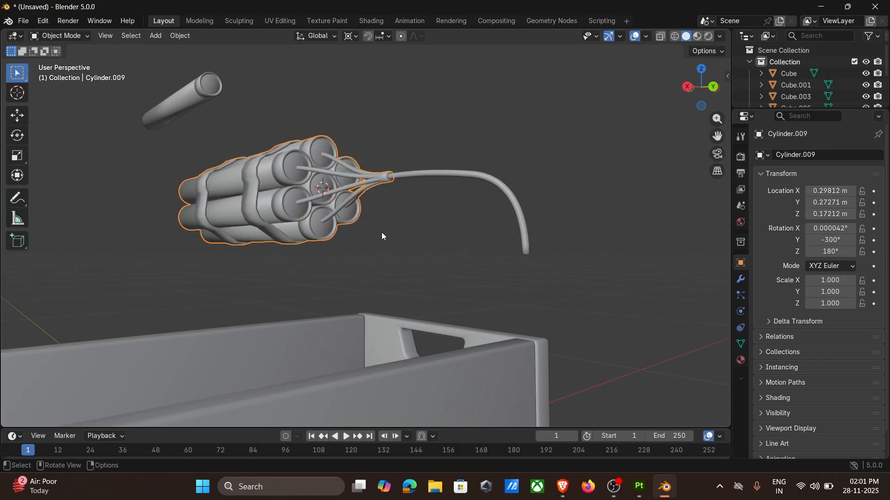
pyautogui.moveTo(362, 173); pyautogui.dragTo(363, 176, button='middle')
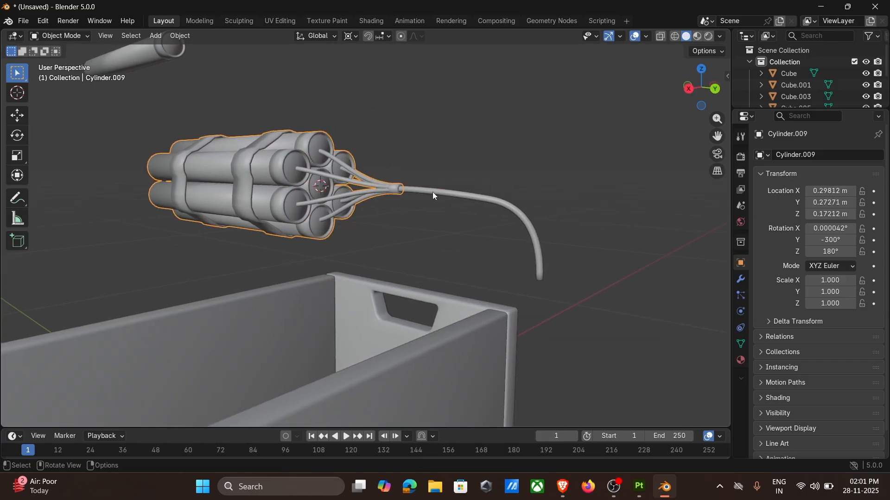
pyautogui.click(435, 192)
pyautogui.keyDown('shift'); pyautogui.click(358, 173); pyautogui.keyUp('shift')
pyautogui.hotkey('ctrl', 'j')
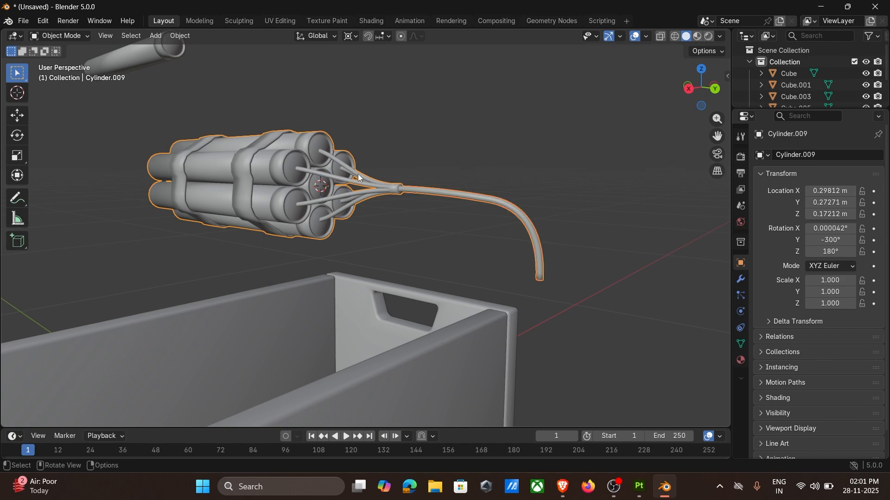
# Try moving the joined dynamite bundle and undo the move
pyautogui.click(409, 176)
pyautogui.click(425, 191)
pyautogui.press('g')
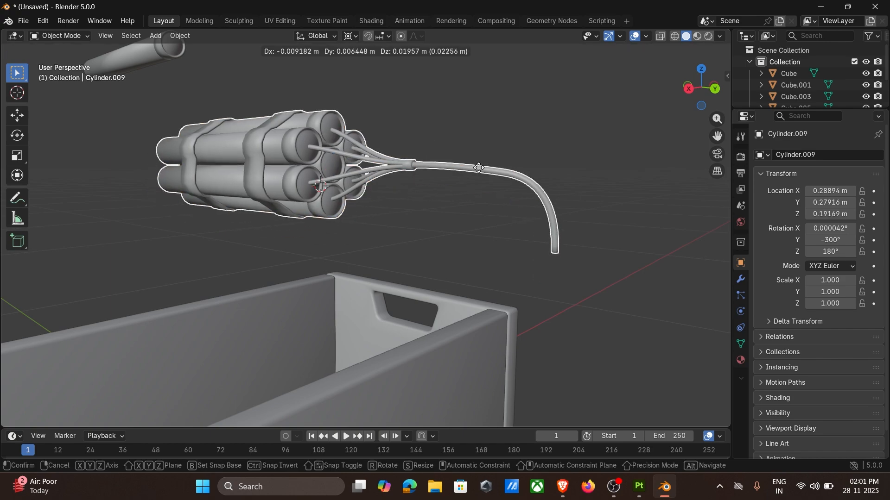
pyautogui.click(450, 164)
pyautogui.hotkey('ctrl', 'z')
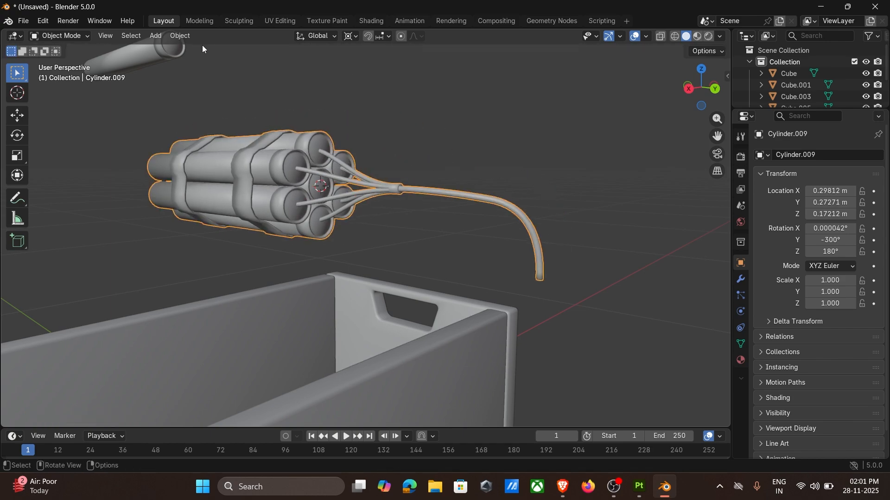
# Set the transform pivot point back to Median Point and rename the joined bundle Dynamite
pyautogui.click(348, 36)
pyautogui.click(385, 100)
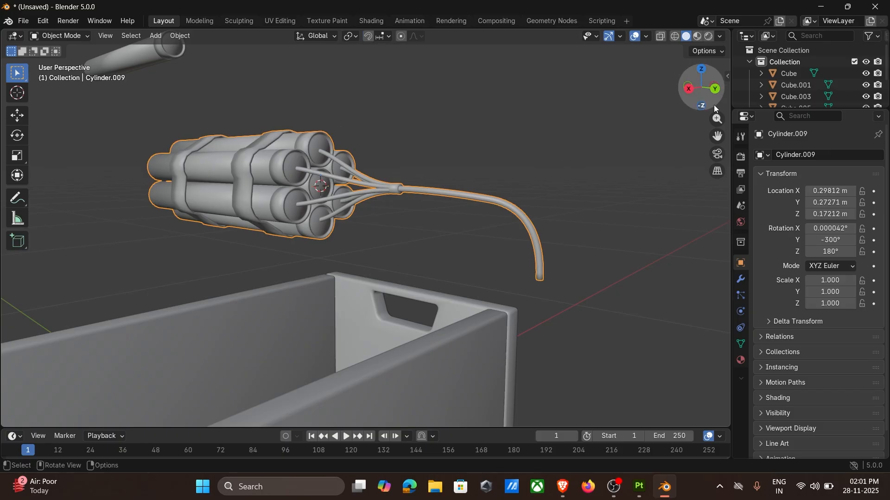
pyautogui.scroll(-3, 798, 83)
pyautogui.doubleClick(798, 95)
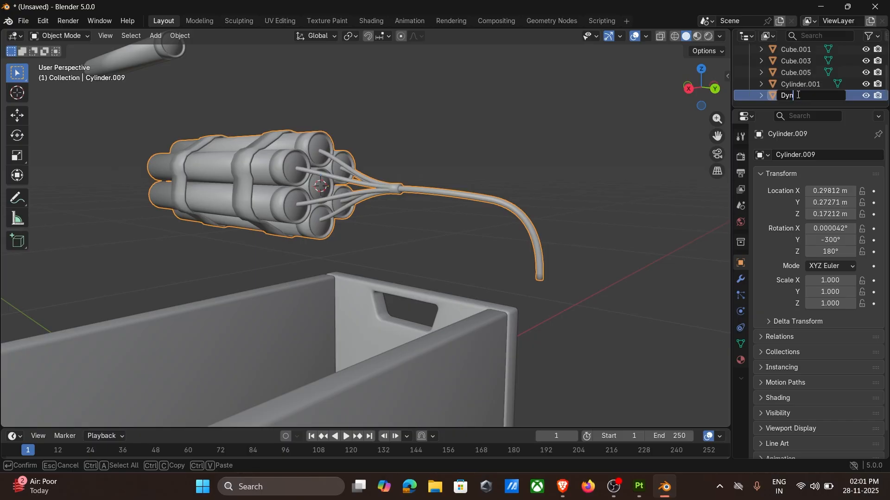
pyautogui.write('Dynamite')
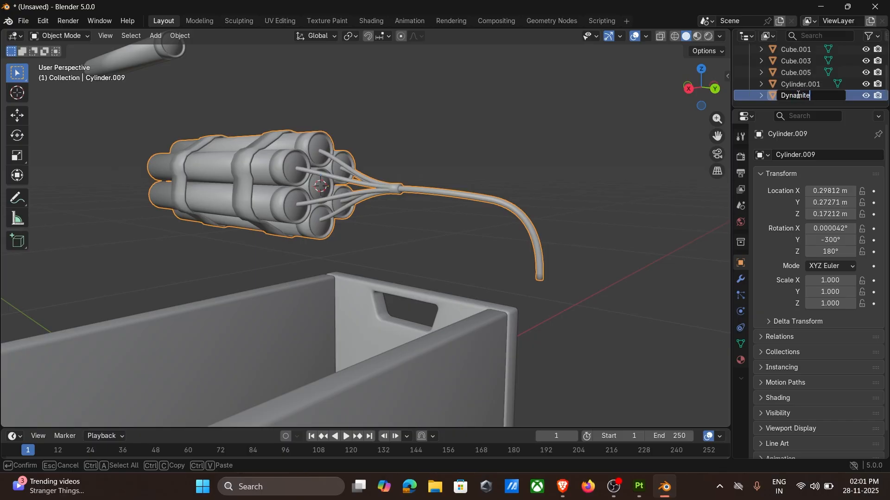
pyautogui.press('Return')
# Join the selected single stick and crate parts into one object and name it Box
pyautogui.moveTo(444, 113); pyautogui.dragTo(311, 138, button='middle')
pyautogui.click(300, 130)
pyautogui.moveTo(400, 149); pyautogui.dragTo(356, 129, button='middle')
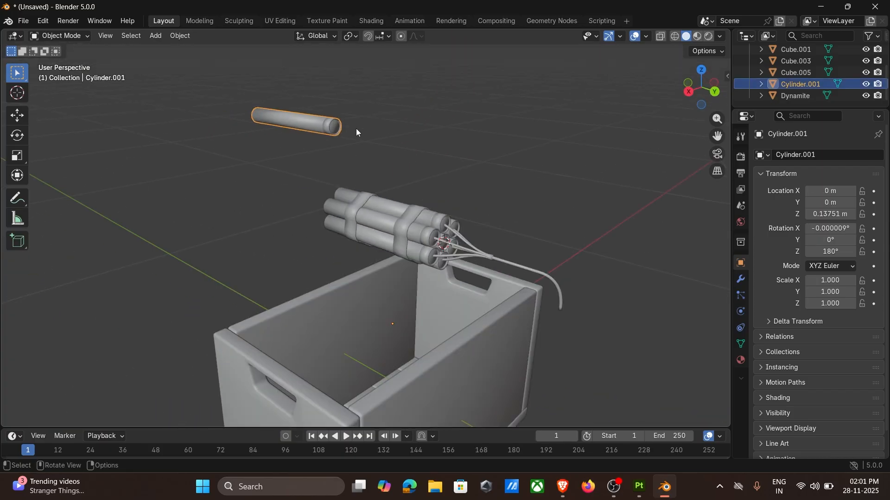
pyautogui.scroll(-2, 356, 129)
pyautogui.scroll(-3, 343, 326)
pyautogui.moveTo(330, 296); pyautogui.dragTo(285, 264, button='middle')
pyautogui.moveTo(274, 275); pyautogui.dragTo(488, 369)
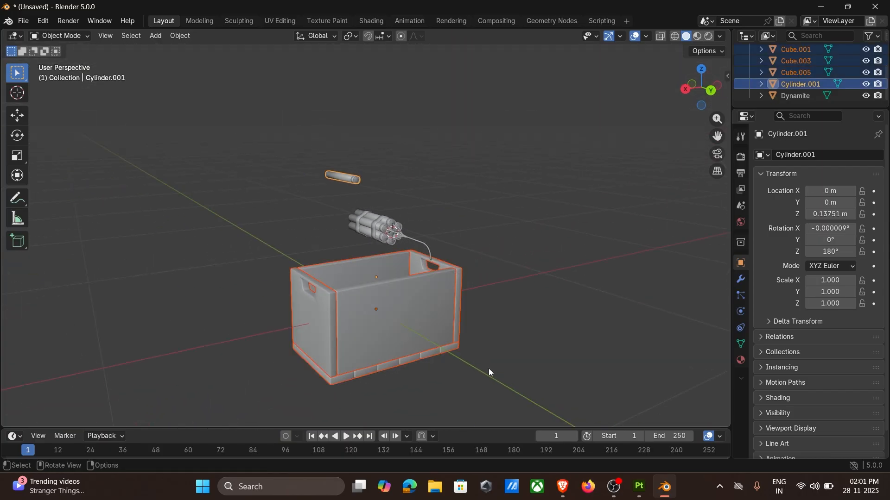
pyautogui.hotkey('ctrl', 'j')
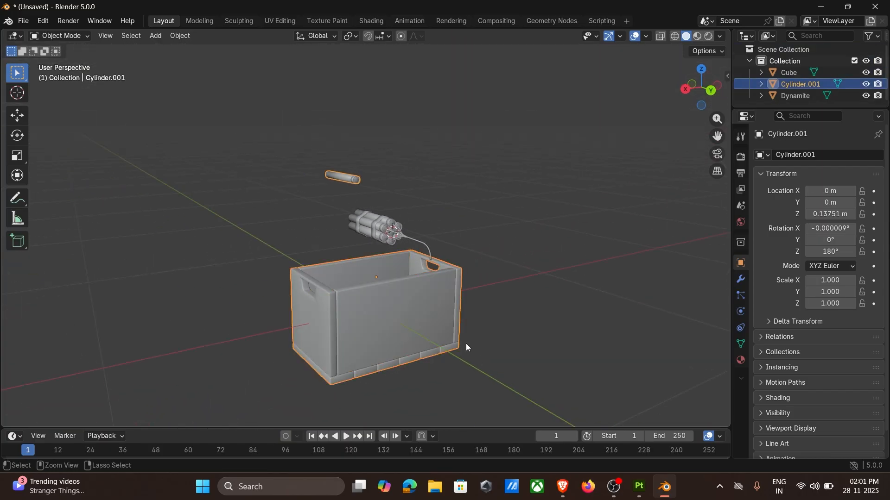
pyautogui.doubleClick(800, 83)
pyautogui.write('Box')
pyautogui.press('Return')
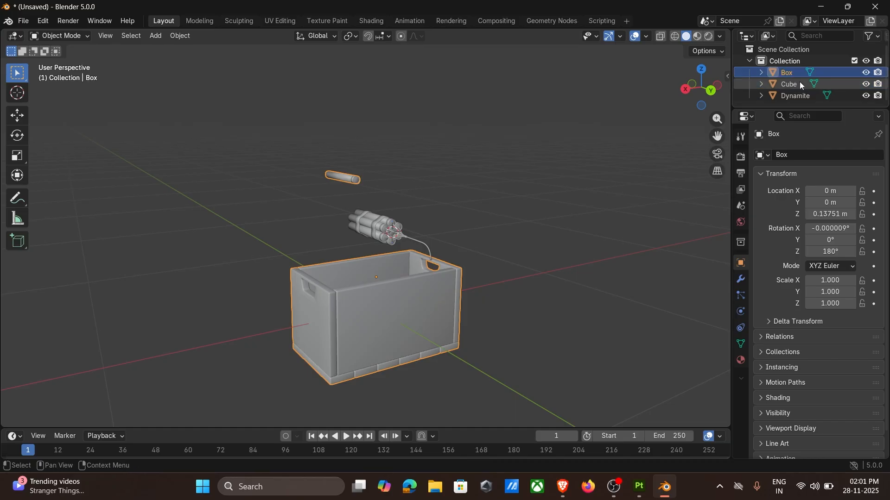
# Separate the single dynamite stick from the Box mesh into its own object and select it
pyautogui.scroll(2, 509, 201)
pyautogui.click(491, 203)
pyautogui.moveTo(492, 207); pyautogui.dragTo(312, 151, button='middle')
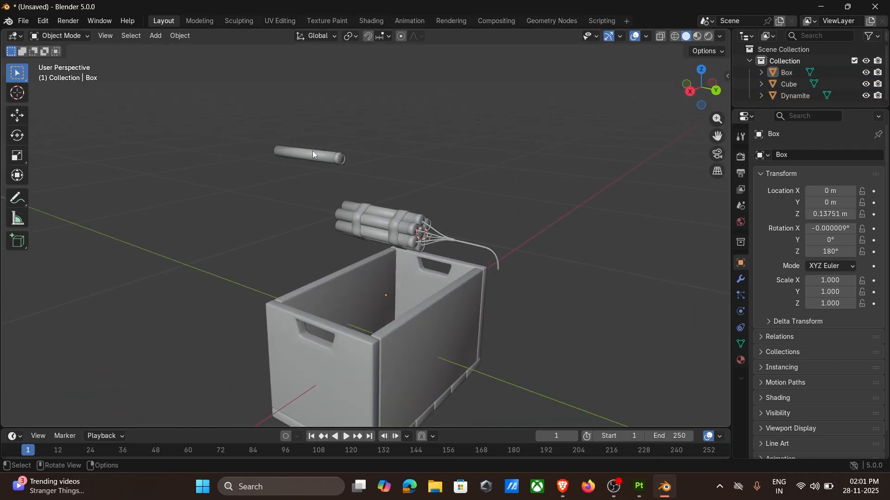
pyautogui.click(312, 151)
pyautogui.press('Tab')
pyautogui.press('l')
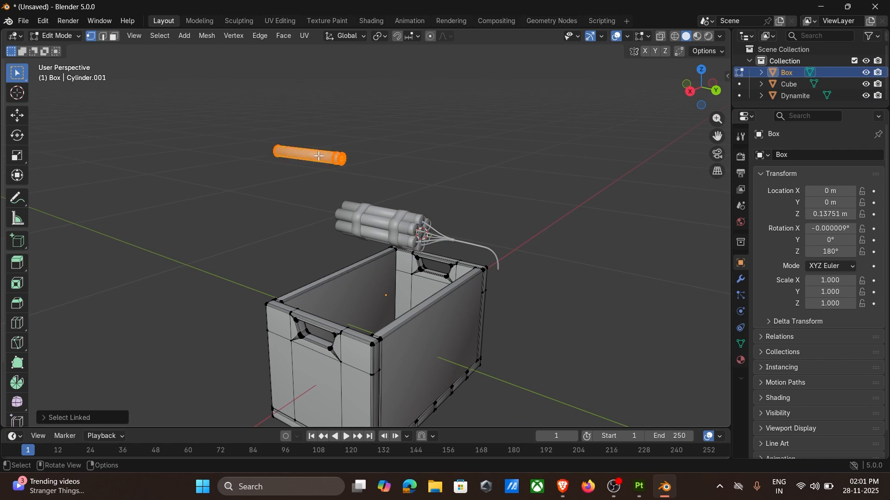
pyautogui.press('p')
pyautogui.click(320, 155)
pyautogui.press('Tab')
pyautogui.click(340, 159)
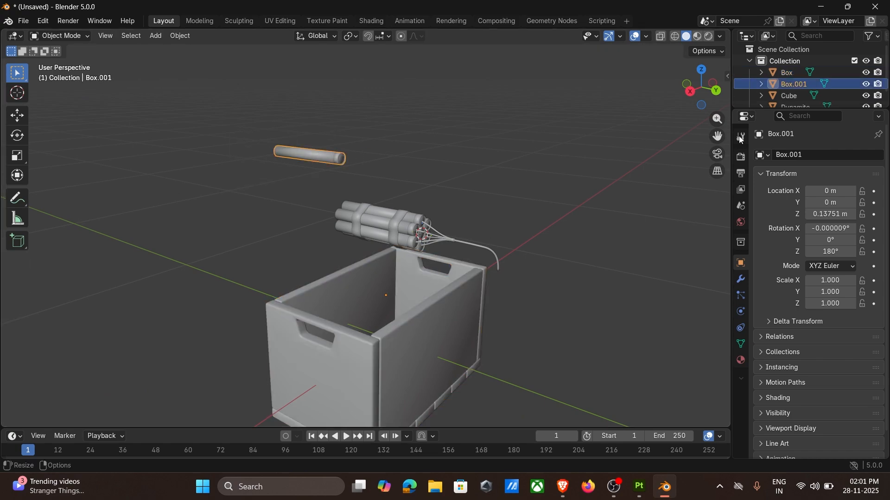
# Rename the separated single dynamite stick object from the Box mesh as Stick
pyautogui.doubleClick(796, 83)
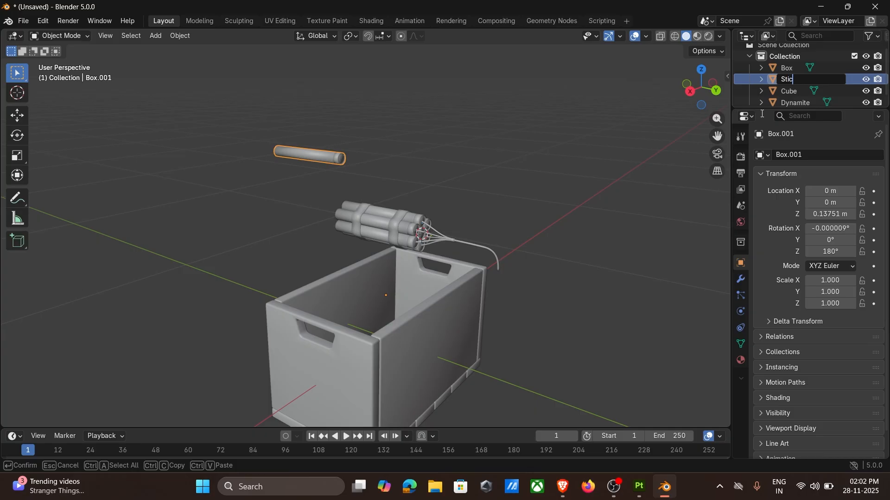
pyautogui.write('Stick')
pyautogui.press('Return')
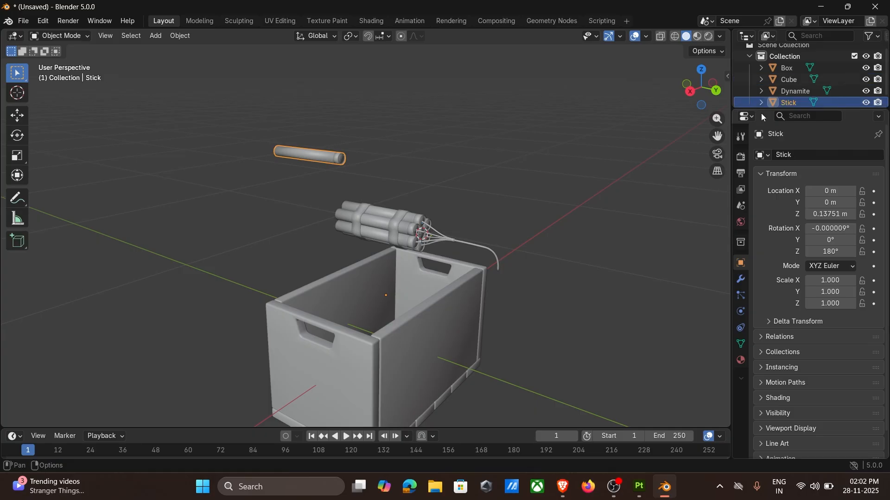
# Select the leftover Cube object, test-move it, undo the move and delete the object
pyautogui.click(803, 81)
pyautogui.scroll(-1, 609, 186)
pyautogui.scroll(-2, 607, 182)
pyautogui.press('g')
pyautogui.click(596, 185)
pyautogui.hotkey('ctrl', 'z')
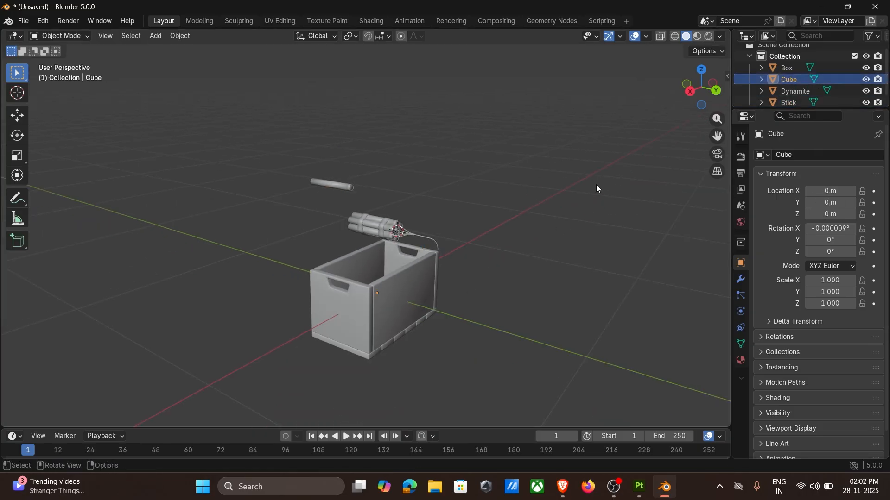
pyautogui.press('Delete')
# Select the crate, show it in Material Preview and turn the enlarged timeline area into a Shader Editor
pyautogui.moveTo(591, 201); pyautogui.dragTo(507, 247, button='middle')
pyautogui.click(507, 248)
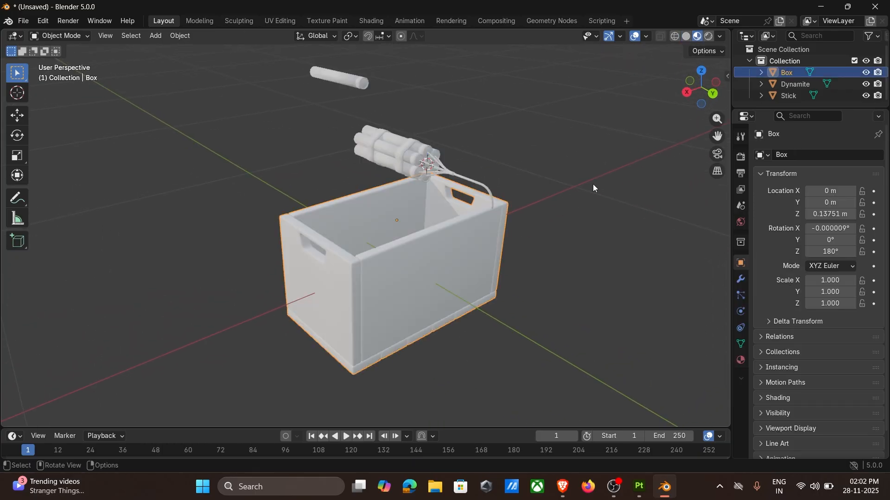
pyautogui.scroll(1, 593, 185)
pyautogui.moveTo(594, 185); pyautogui.dragTo(594, 156, button='middle')
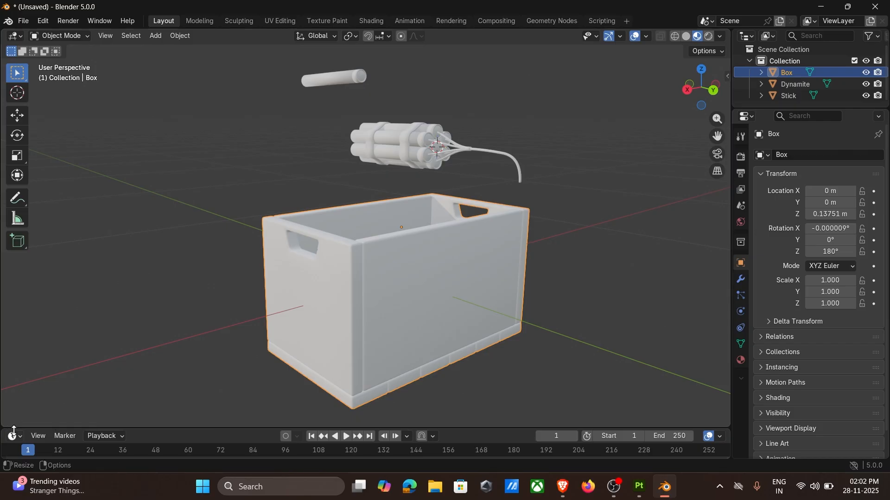
pyautogui.moveTo(67, 426); pyautogui.dragTo(67, 299)
pyautogui.click(14, 305)
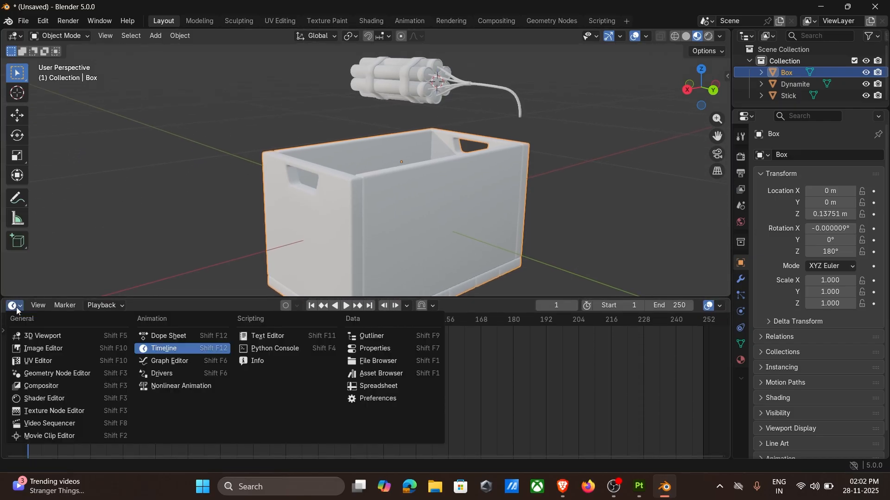
pyautogui.click(55, 400)
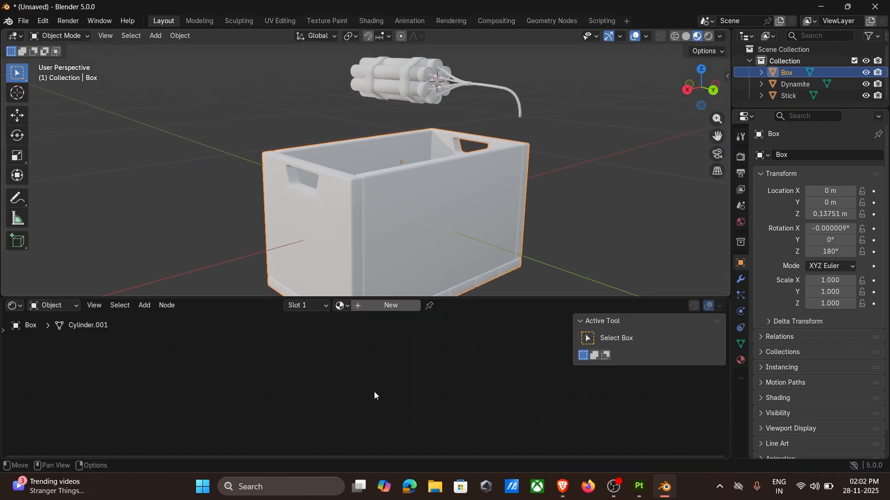
# Create a new material named CrateMat on the Box object and select its Principled BSDF node
pyautogui.click(385, 307)
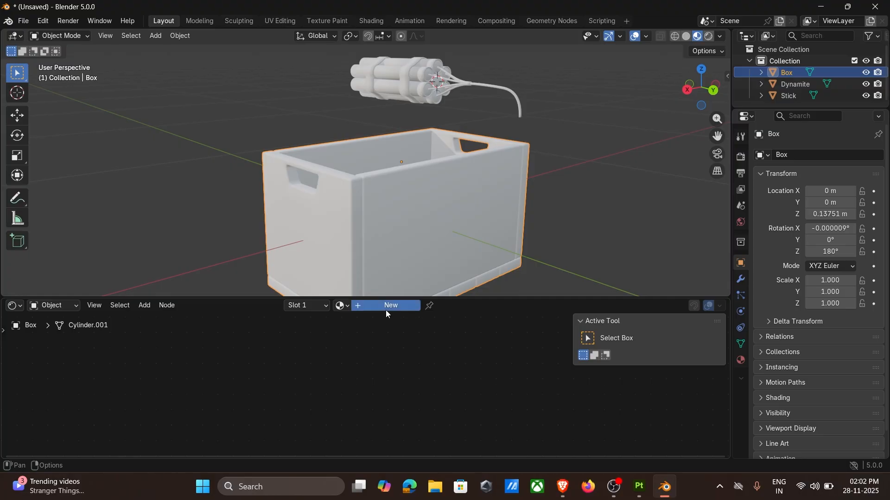
pyautogui.doubleClick(377, 306)
pyautogui.click(377, 308)
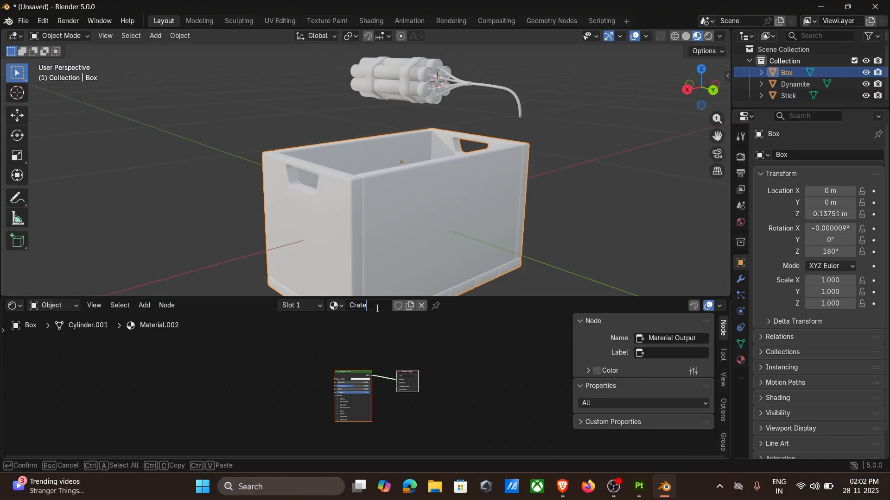
pyautogui.press('Return')
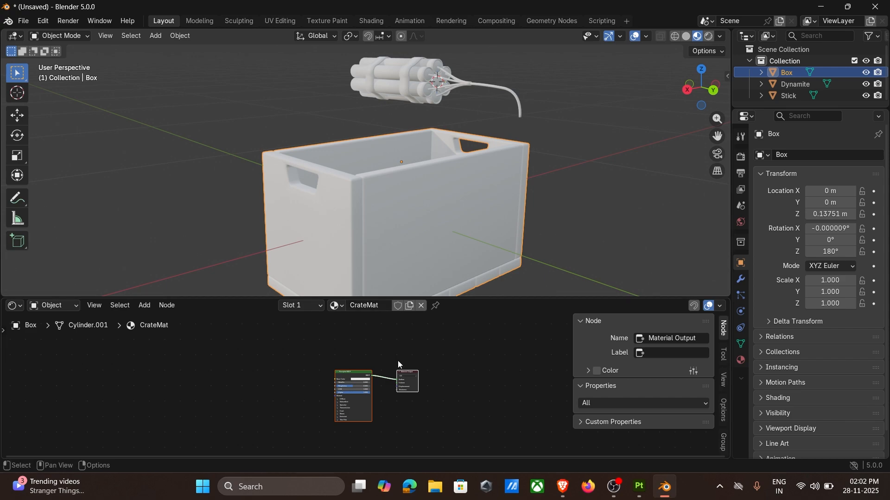
pyautogui.scroll(4, 398, 360)
pyautogui.click(325, 354)
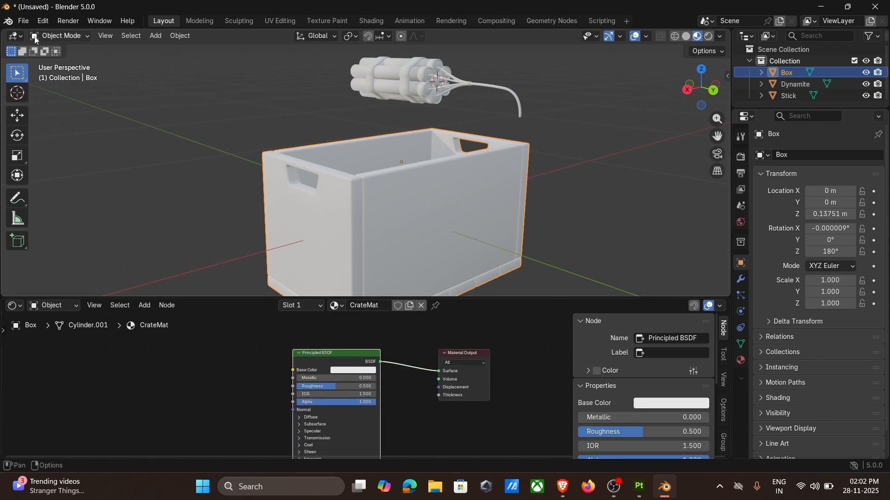
# Enable the Node Wrangler add-on in the preferences and close them
pyautogui.click(41, 24)
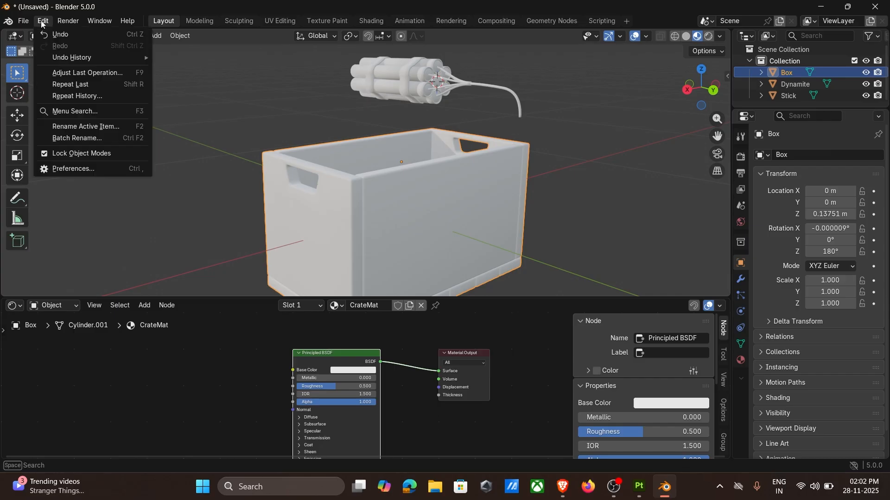
pyautogui.click(70, 168)
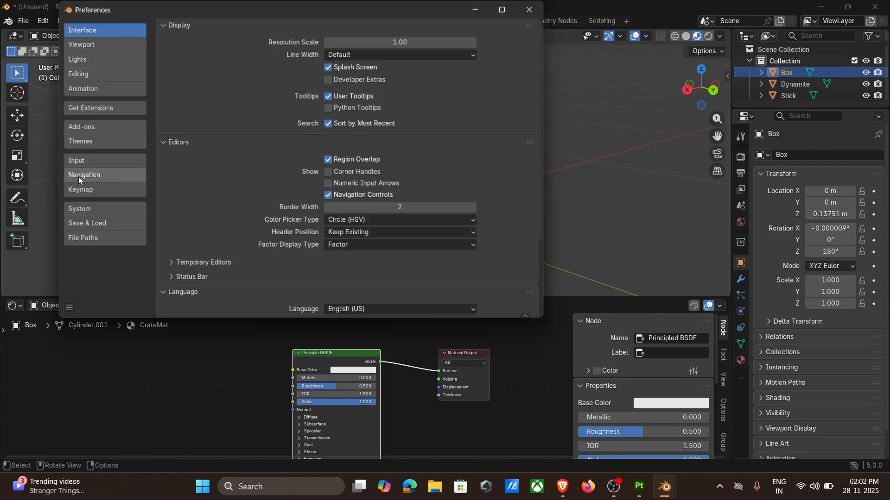
pyautogui.click(92, 127)
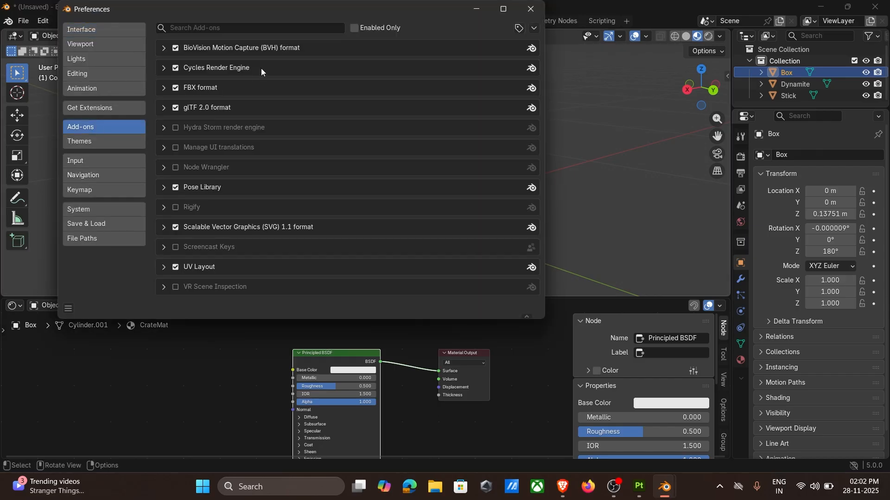
pyautogui.click(210, 29)
pyautogui.write('mode')
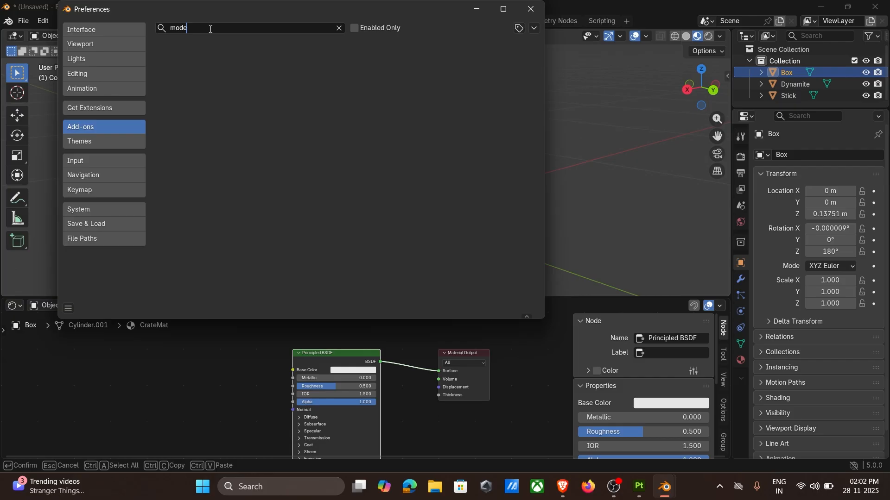
pyautogui.write('no')
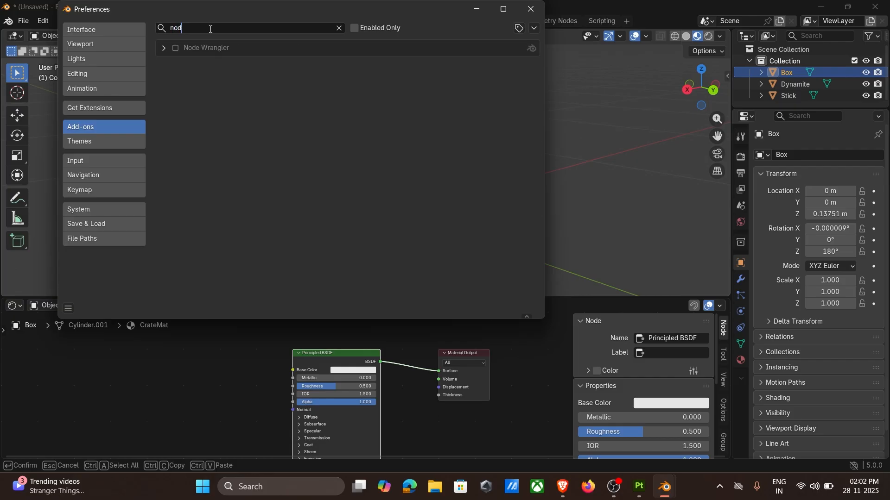
pyautogui.click(175, 48)
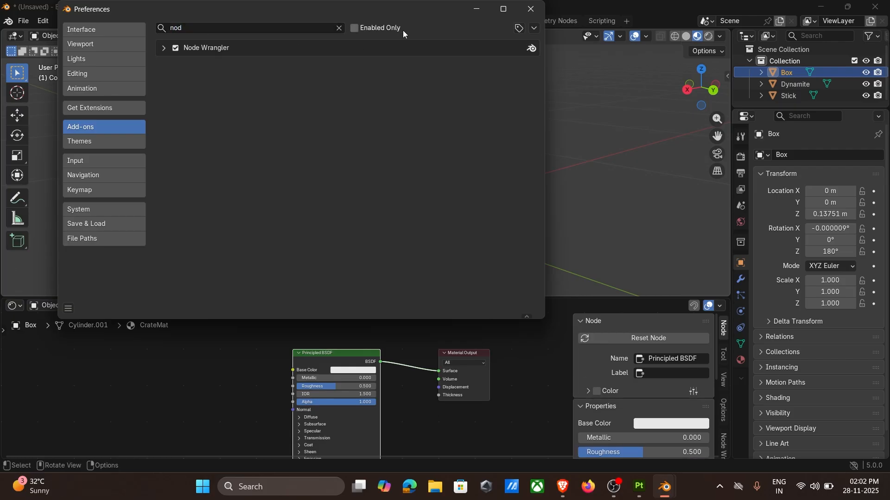
pyautogui.click(531, 10)
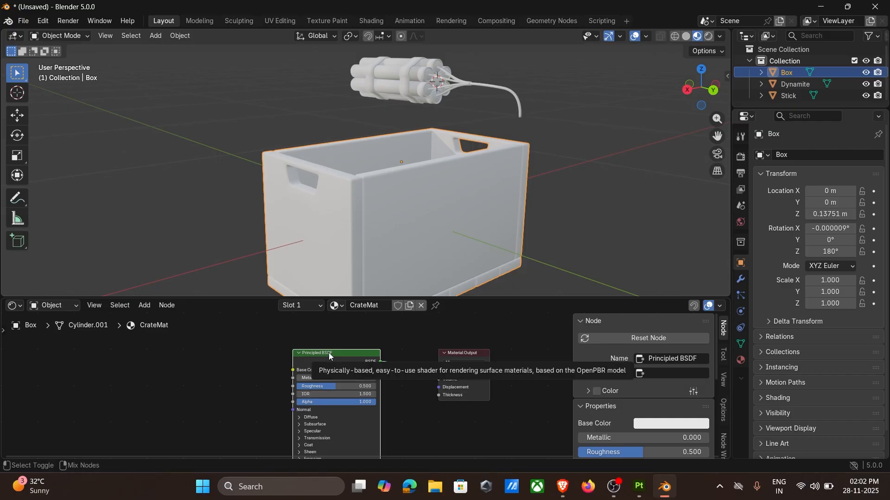
# Load the BaseColor, Metallic, Normal and Roughness PNGs from TntBox\Textures4K into CrateMat with Principled Texture Setup, leaving out Height
pyautogui.hotkey('ctrl', 'shift', 't')
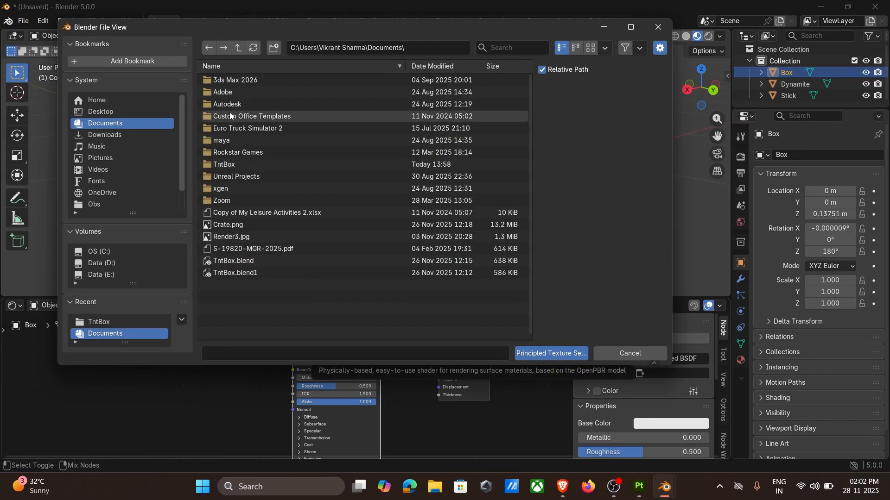
pyautogui.click(229, 166)
pyautogui.click(234, 84)
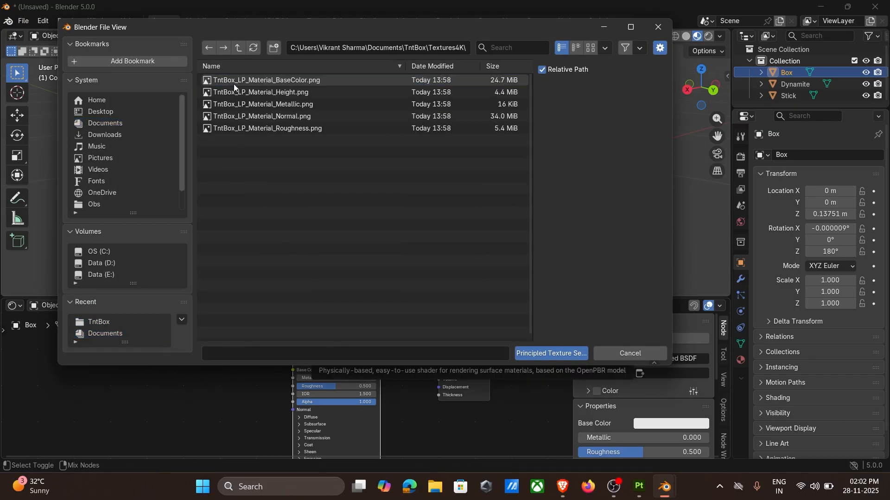
pyautogui.click(277, 81)
pyautogui.keyDown('shift'); pyautogui.click(287, 129); pyautogui.keyUp('shift')
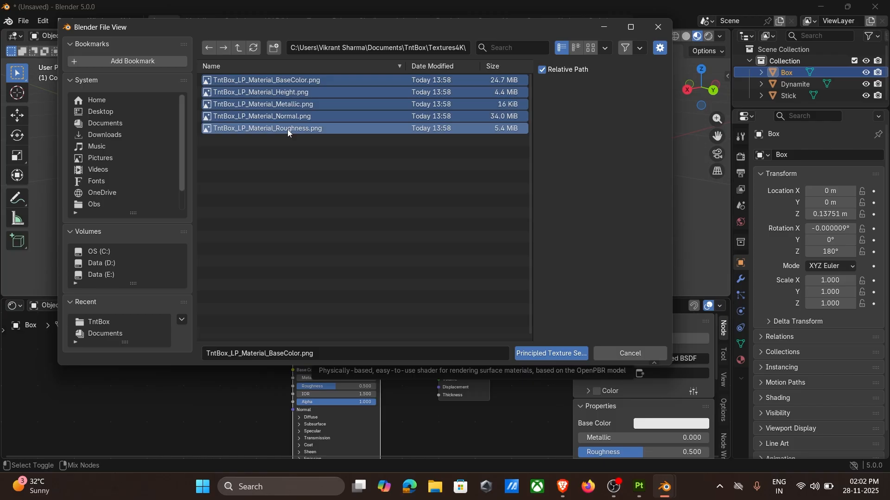
pyautogui.keyDown('ctrl'); pyautogui.click(288, 94); pyautogui.keyUp('ctrl')
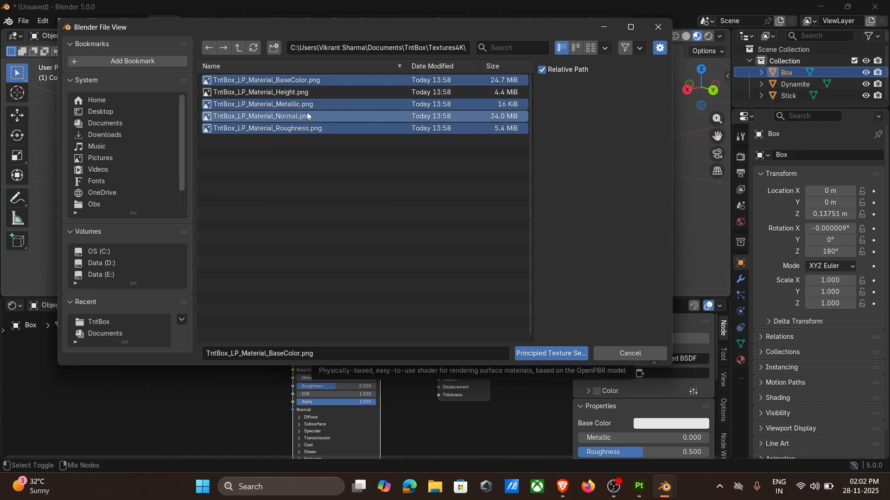
pyautogui.click(544, 351)
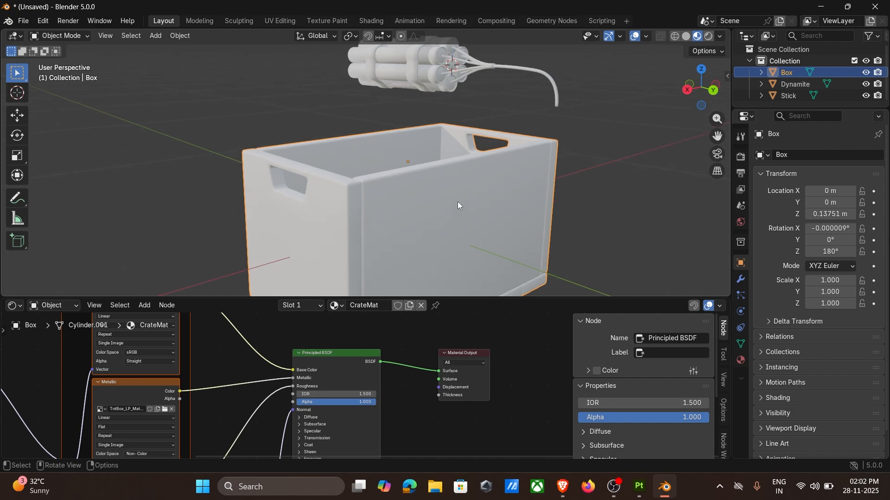
# Remove the extra Material.001 slot from the Box object, keeping only CrateMat
pyautogui.moveTo(458, 202); pyautogui.dragTo(436, 234, button='middle')
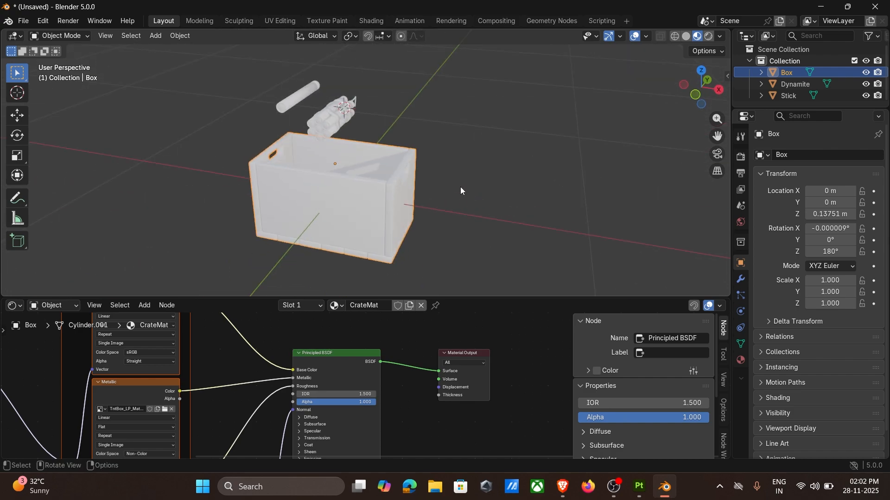
pyautogui.moveTo(397, 188); pyautogui.dragTo(385, 259, button='middle')
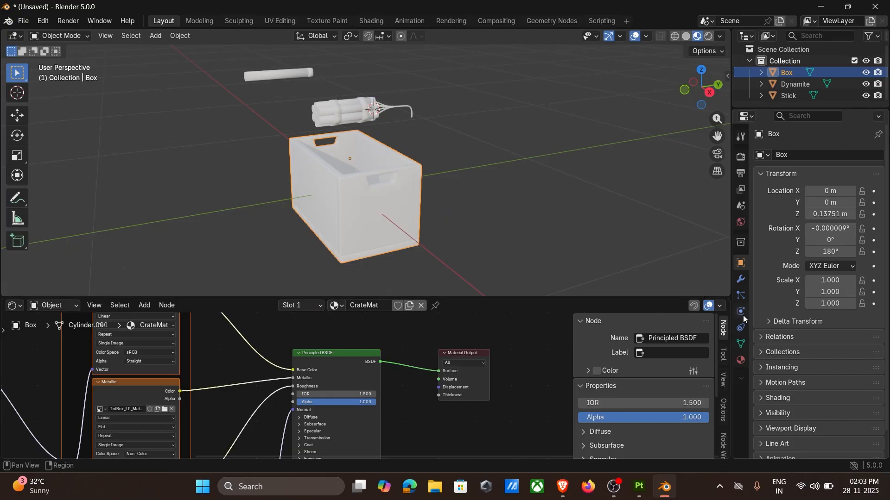
pyautogui.click(740, 361)
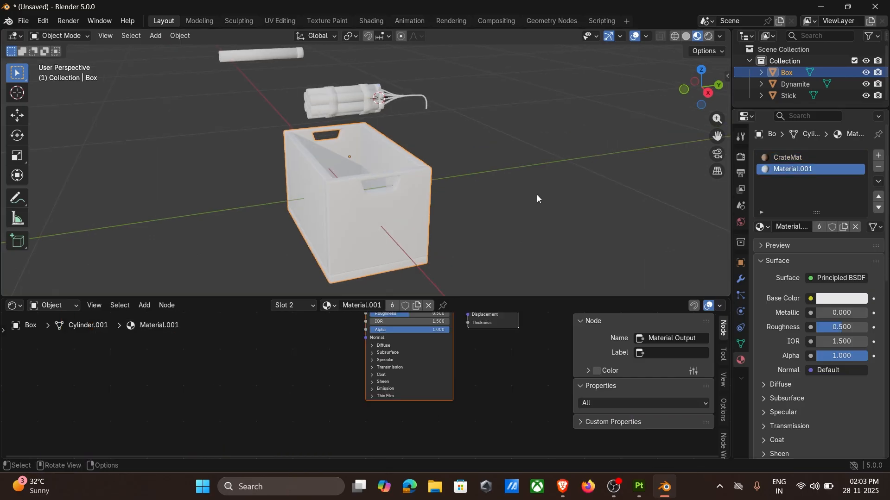
pyautogui.moveTo(537, 196); pyautogui.dragTo(462, 183, button='middle')
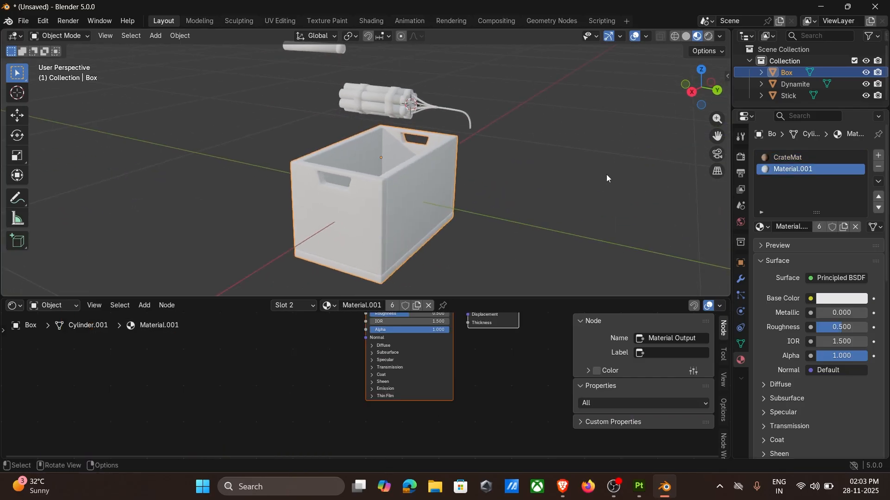
pyautogui.click(878, 167)
pyautogui.scroll(1, 532, 180)
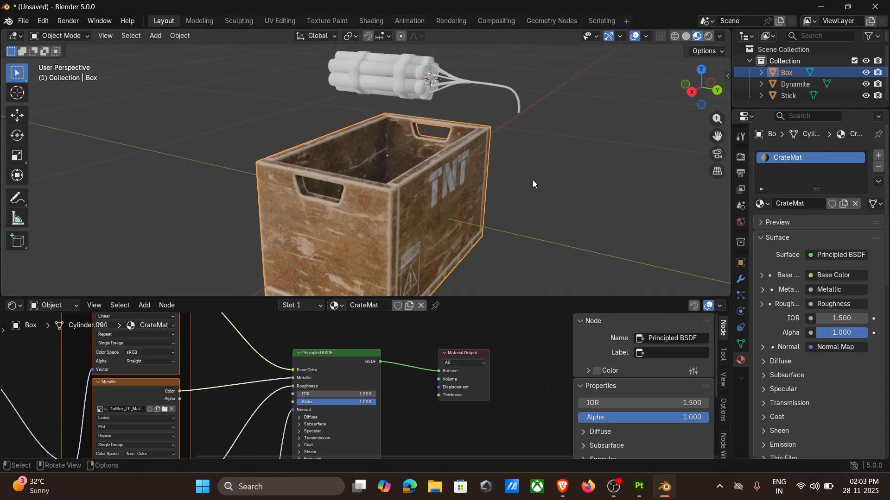
# Examine the textured crate's wood surface and decals up close along with CrateMat's texture and Normal Map nodes
pyautogui.scroll(2, 532, 180)
pyautogui.moveTo(532, 179); pyautogui.dragTo(349, 231, button='middle')
pyautogui.scroll(-2, 460, 203)
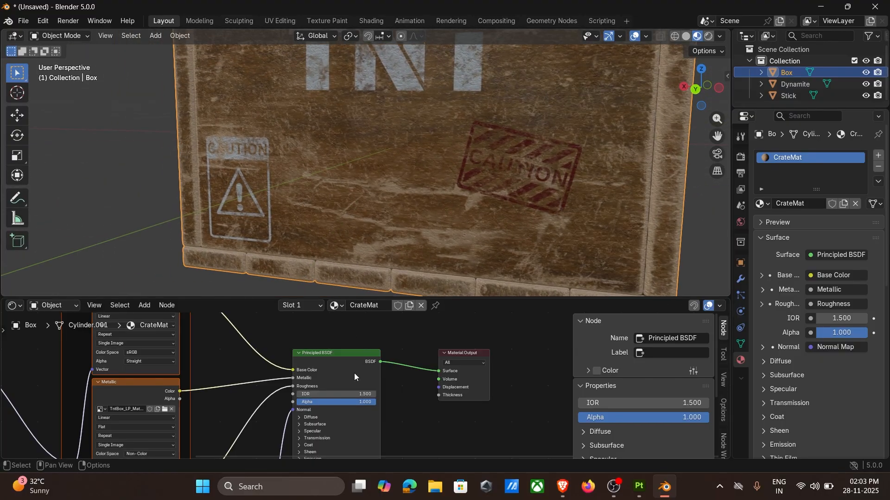
pyautogui.moveTo(368, 194); pyautogui.dragTo(449, 216, button='middle')
pyautogui.scroll(-2, 491, 199)
pyautogui.scroll(2, 460, 214)
pyautogui.scroll(3, 410, 211)
pyautogui.scroll(-2, 424, 334)
pyautogui.moveTo(417, 399); pyautogui.dragTo(415, 366, button='middle')
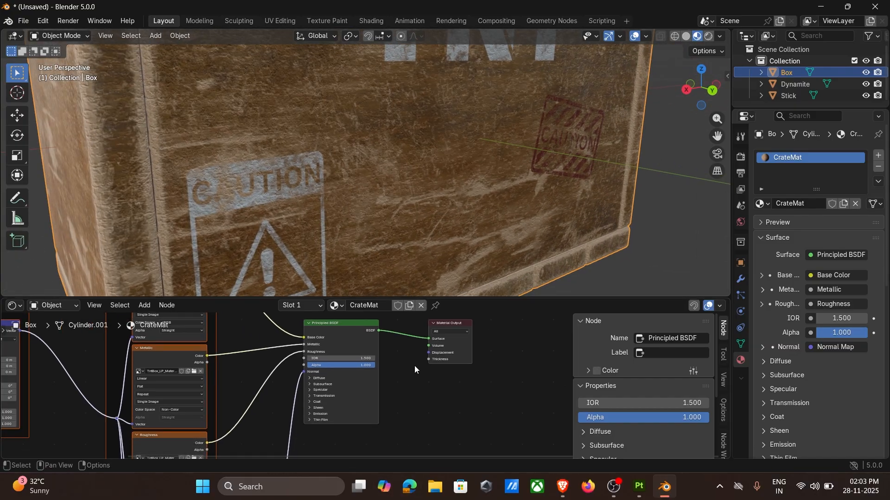
pyautogui.moveTo(446, 234)
pyautogui.mouseDown(button='middle')
pyautogui.moveTo(468, 235)
pyautogui.moveTo(452, 218)
pyautogui.mouseUp(button='middle')
pyautogui.scroll(-4, 460, 232)
pyautogui.scroll(-2, 445, 216)
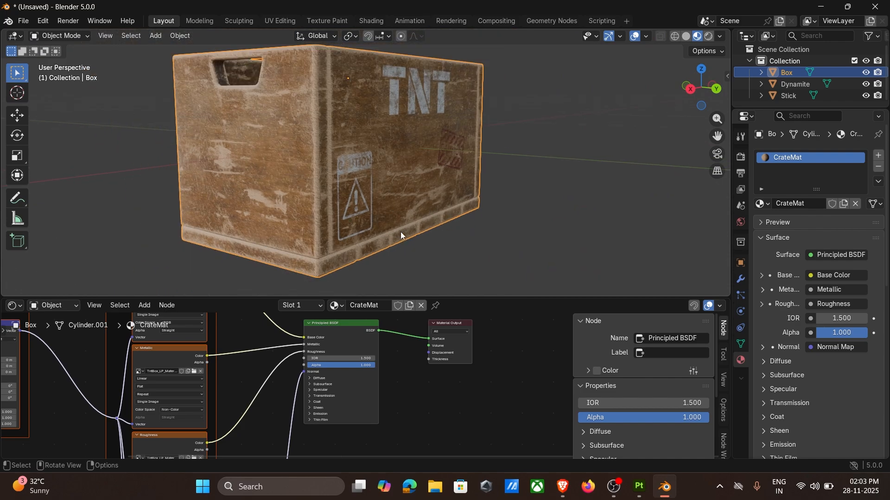
pyautogui.moveTo(433, 366); pyautogui.dragTo(435, 350, button='middle')
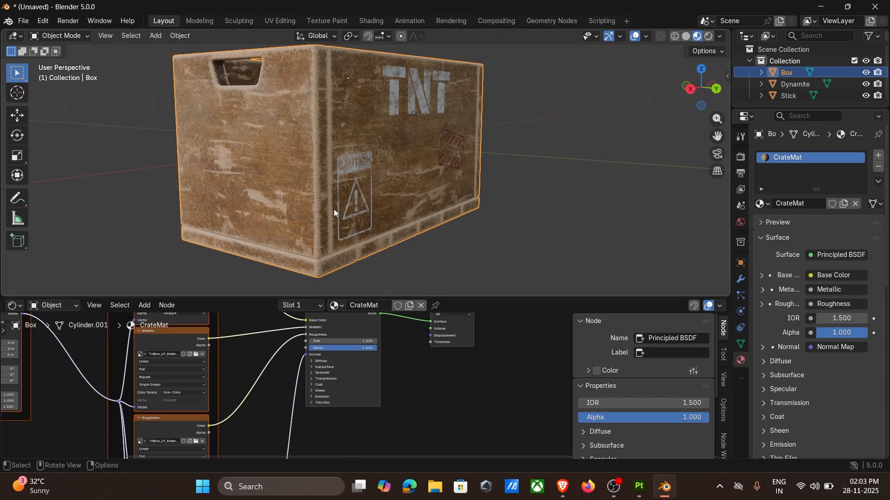
pyautogui.scroll(2, 407, 222)
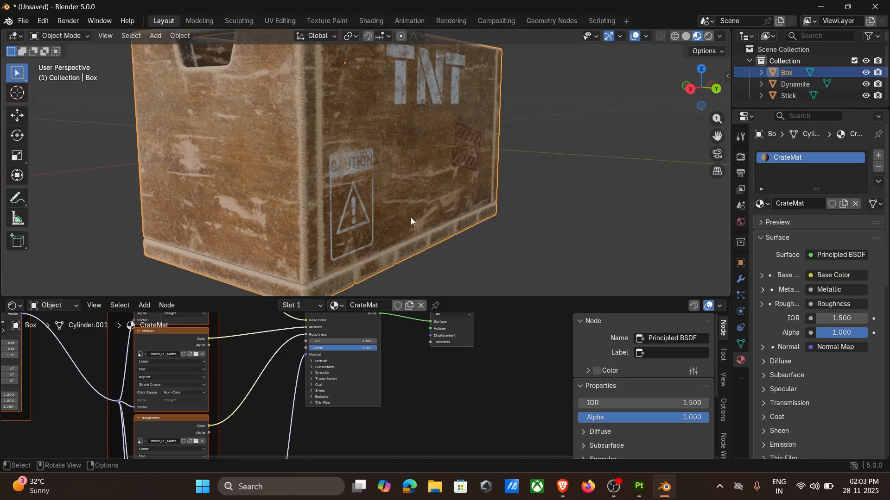
pyautogui.moveTo(411, 221); pyautogui.dragTo(395, 196, button='middle')
pyautogui.moveTo(383, 327); pyautogui.dragTo(398, 278, button='middle')
pyautogui.moveTo(356, 445); pyautogui.dragTo(339, 370, button='middle')
pyautogui.scroll(1, 333, 398)
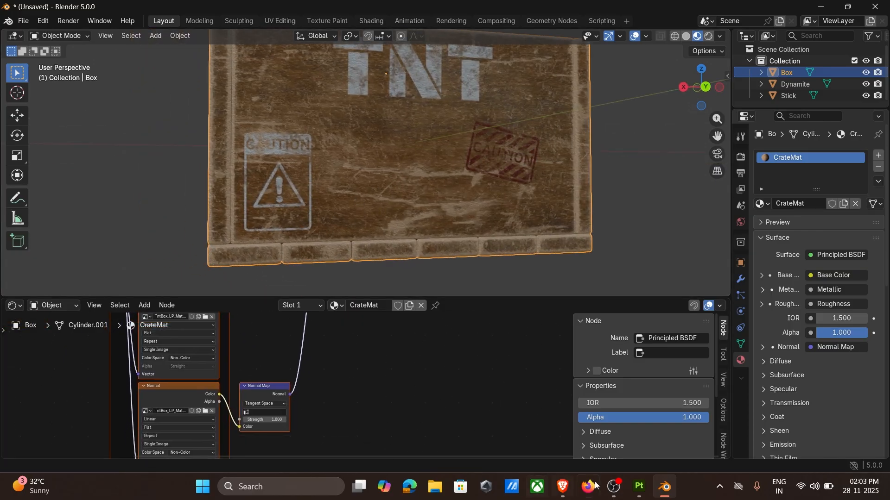
# Switch to Substance 3D Painter, close the export window, and check the Normal Map Format in the new project settings before returning to Blender
pyautogui.click(639, 485)
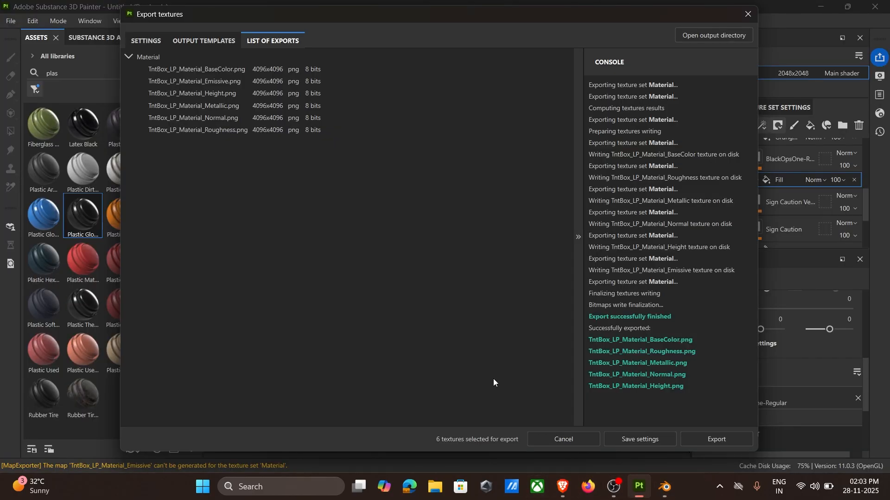
pyautogui.click(747, 15)
pyautogui.click(17, 21)
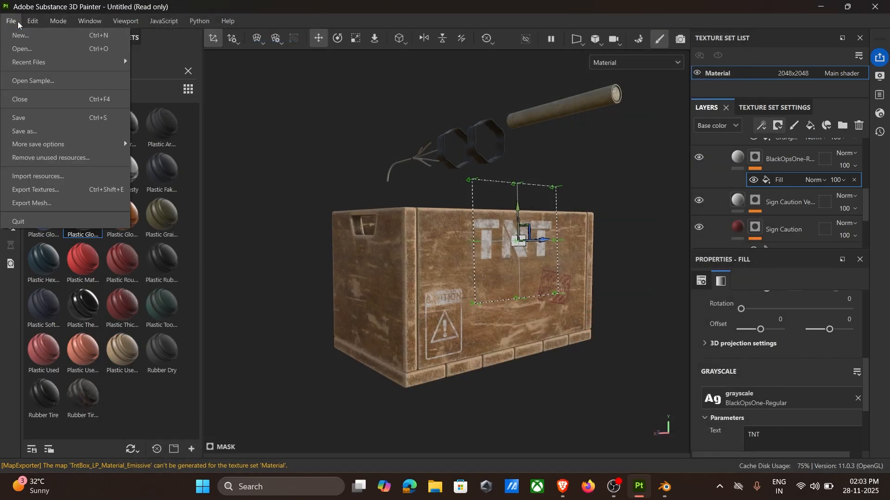
pyautogui.click(16, 22)
pyautogui.click(16, 21)
pyautogui.press('Escape')
pyautogui.hotkey('ctrl', 'n')
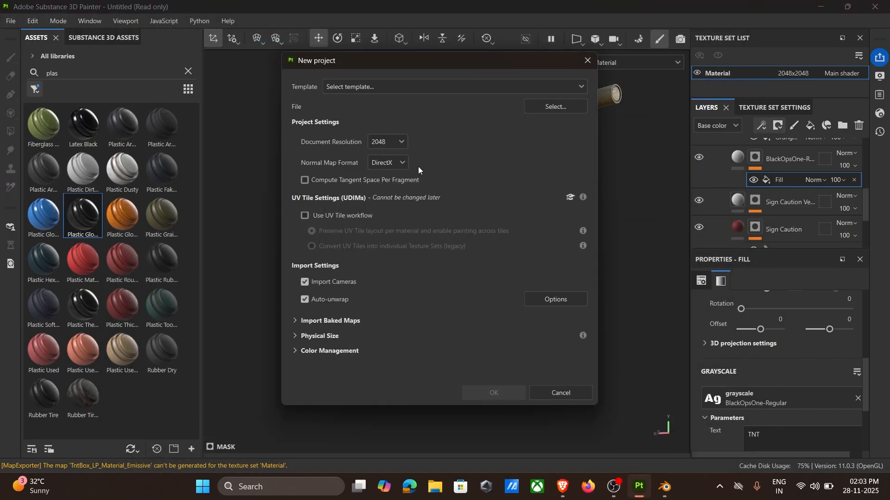
pyautogui.click(587, 61)
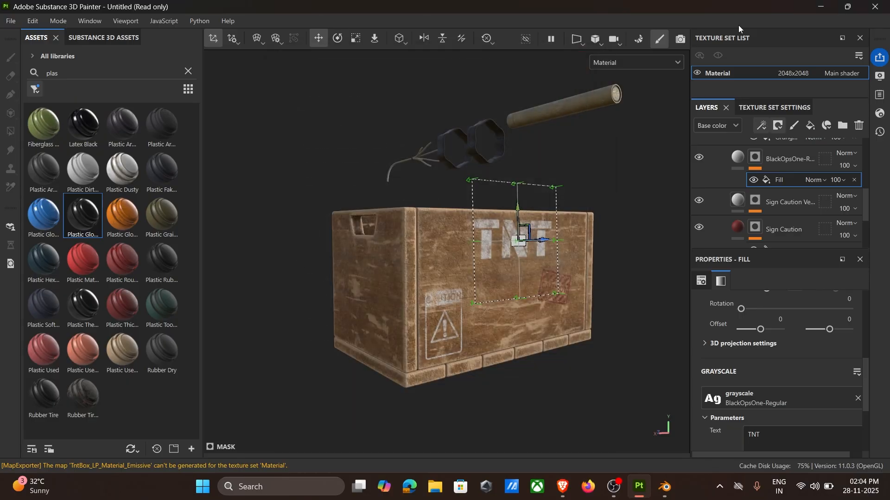
pyautogui.click(827, 8)
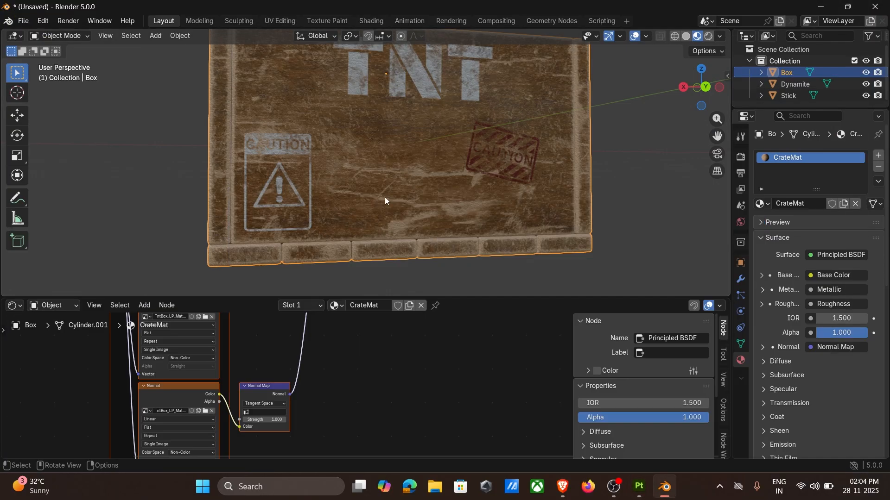
# Move the Normal Map node away from the Normal texture node and add a Separate Color node fed by the texture's Color output
pyautogui.scroll(4, 342, 385)
pyautogui.click(270, 357)
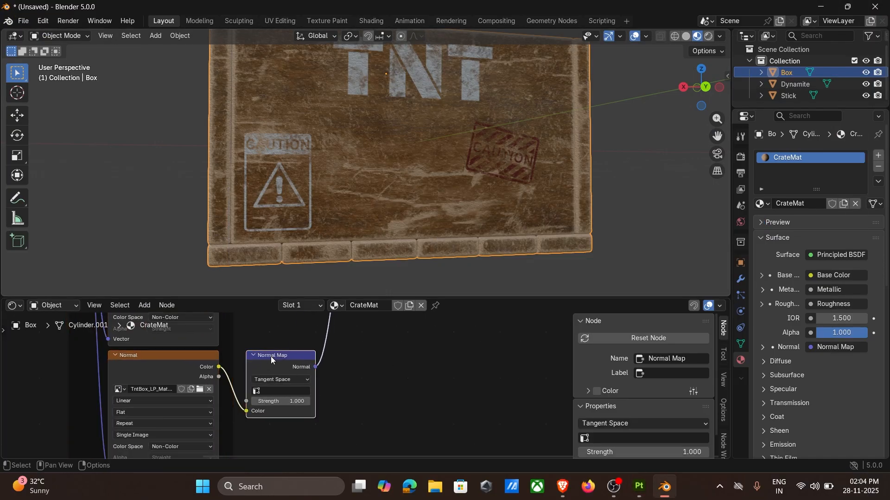
pyautogui.moveTo(270, 357); pyautogui.dragTo(398, 355)
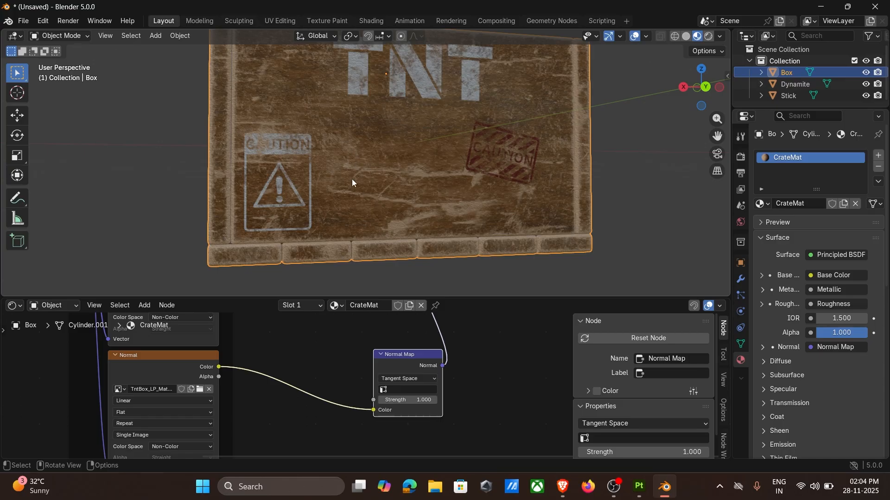
pyautogui.scroll(3, 235, 382)
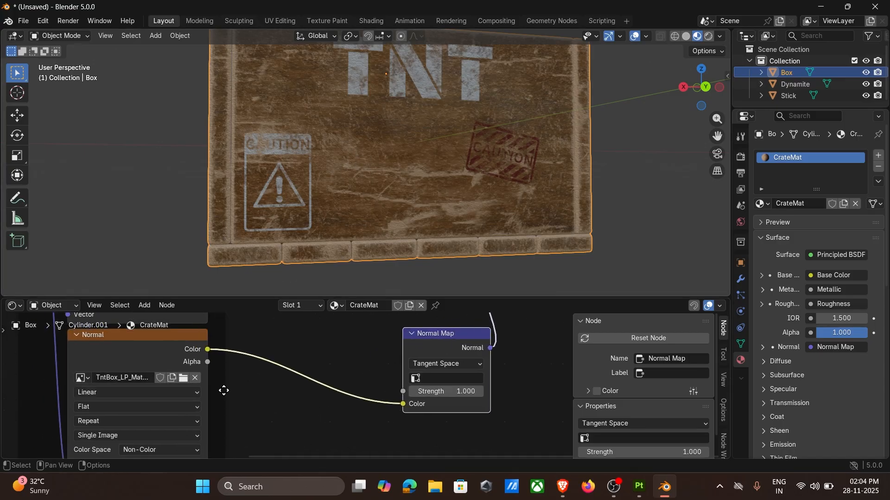
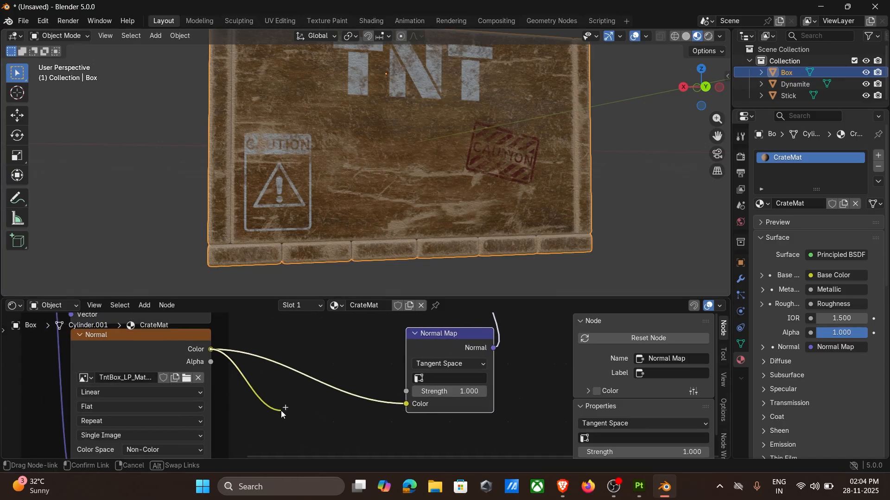
pyautogui.moveTo(281, 410); pyautogui.dragTo(281, 408)
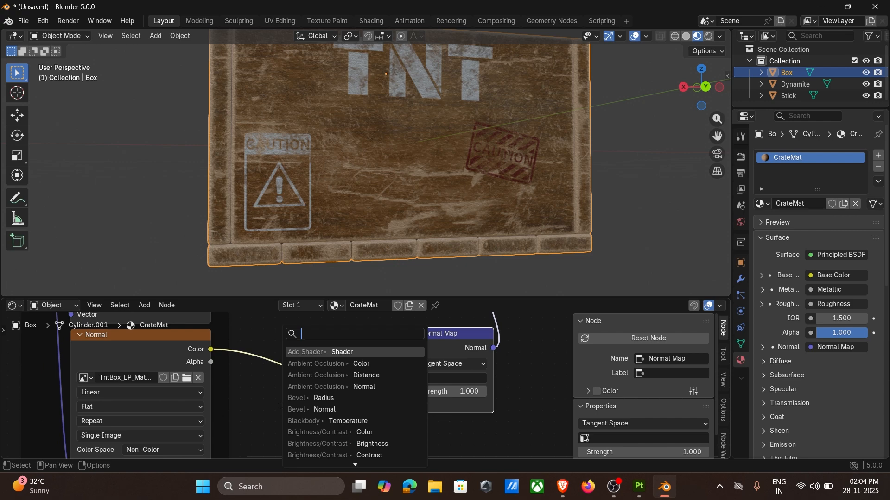
pyautogui.write('sepe')
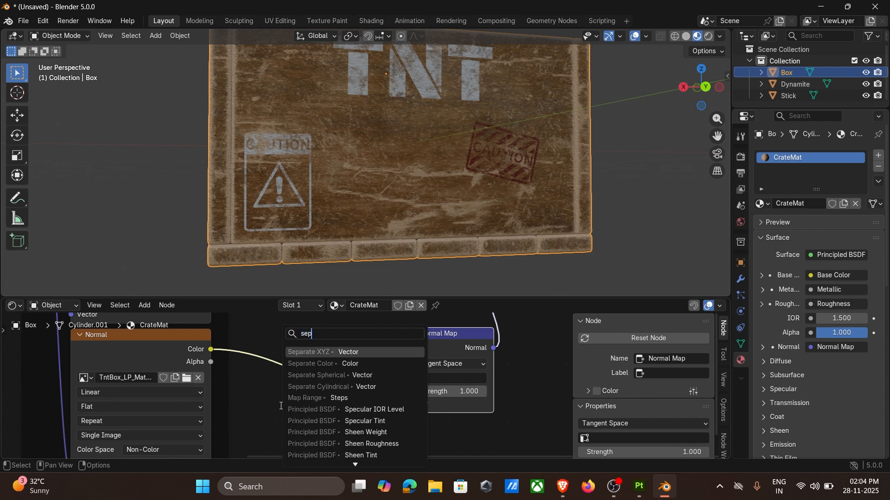
pyautogui.click(345, 363)
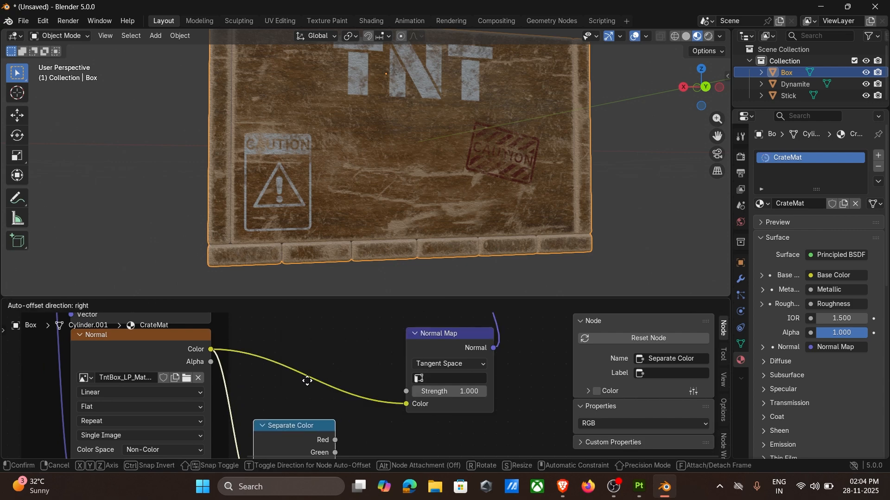
pyautogui.click(317, 436)
pyautogui.moveTo(315, 436); pyautogui.dragTo(294, 389, button='middle')
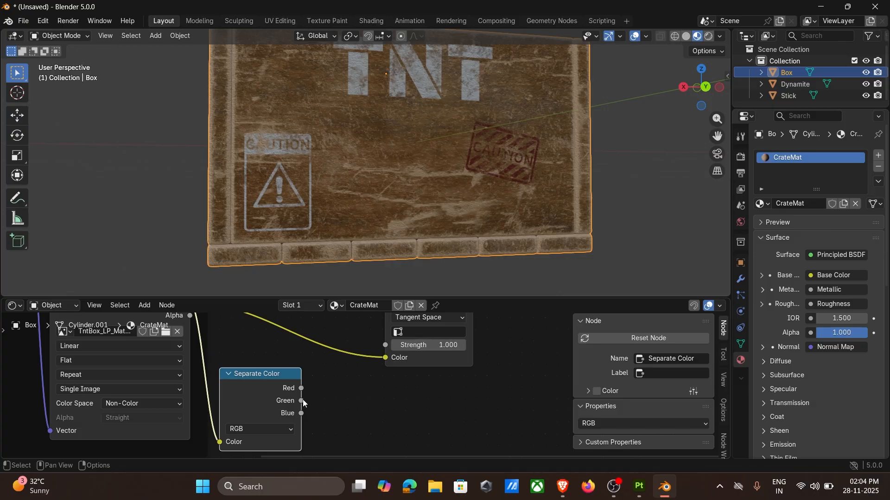
# Add an Invert Color node to Separate Color's Green output and feed its result into the Green input of a new Combine Color node
pyautogui.moveTo(302, 400); pyautogui.dragTo(366, 409)
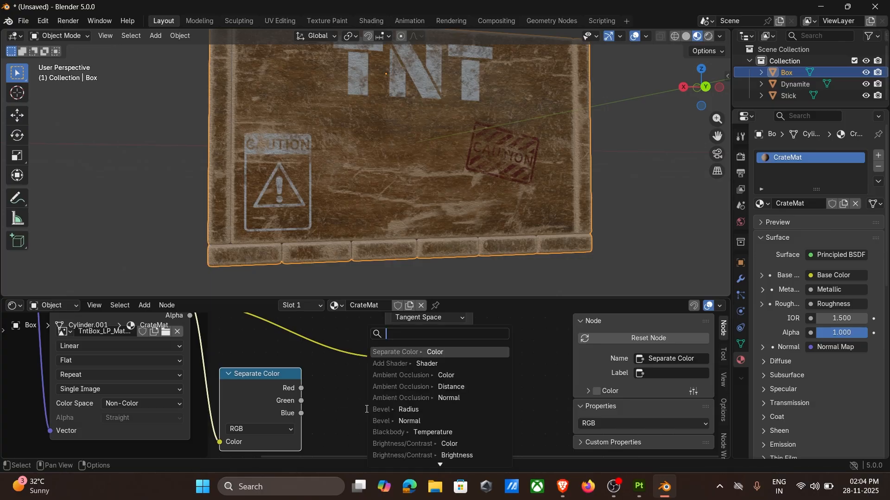
pyautogui.write('inv')
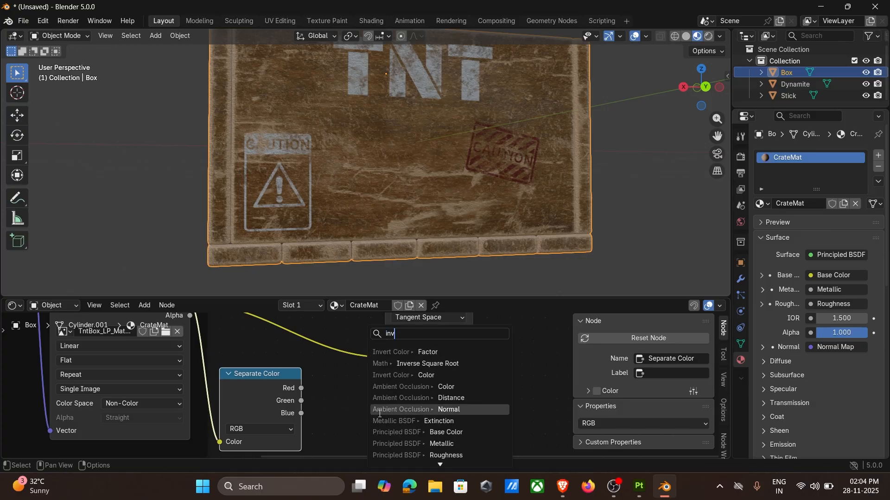
pyautogui.click(428, 375)
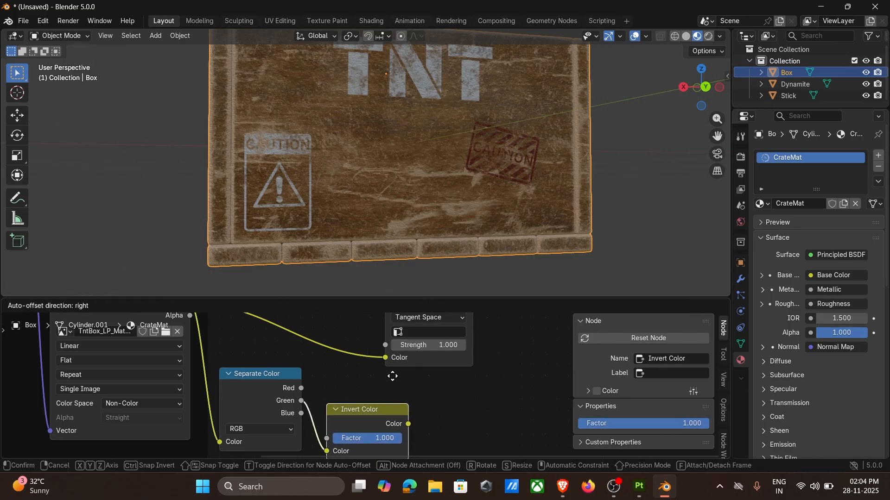
pyautogui.moveTo(404, 399); pyautogui.dragTo(466, 396)
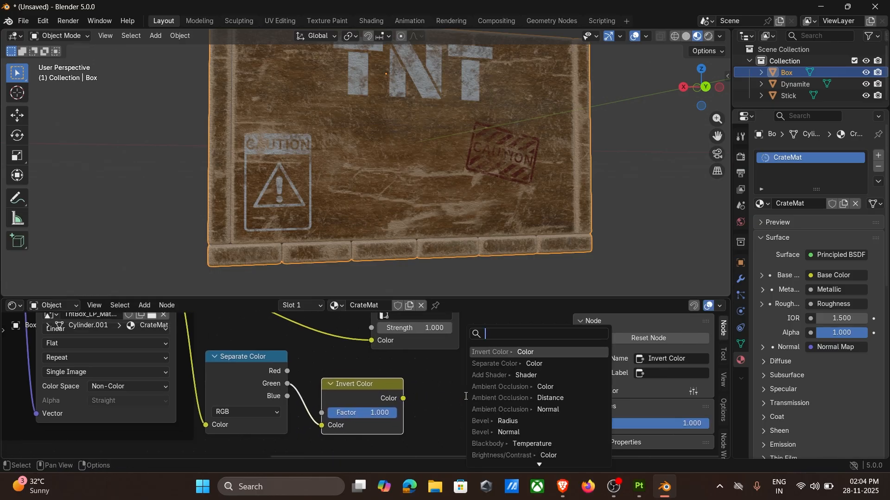
pyautogui.write('com')
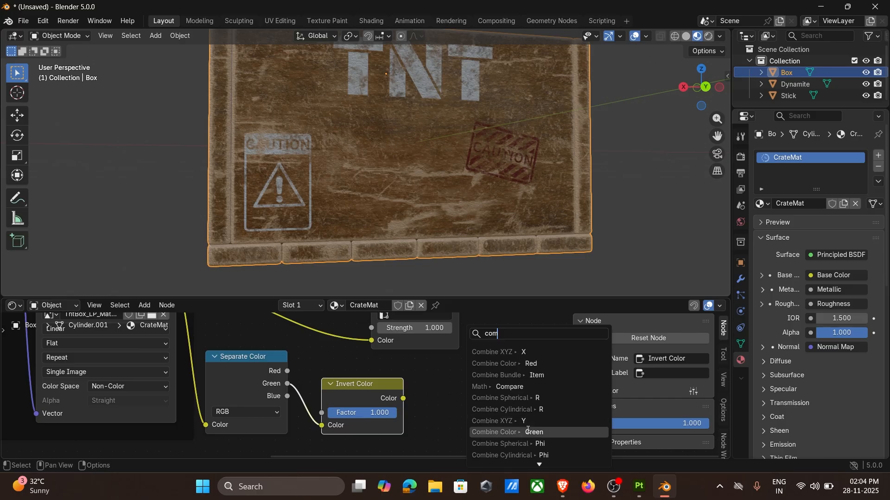
pyautogui.click(510, 433)
pyautogui.click(503, 401)
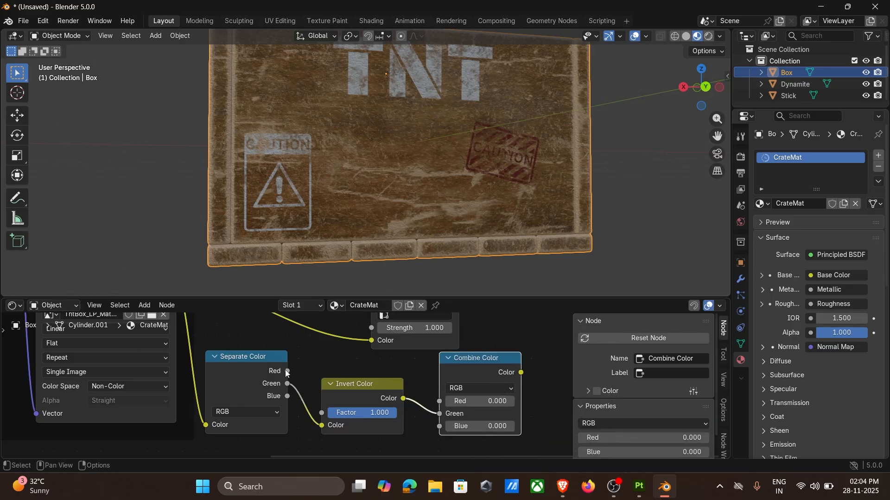
# Link Separate Color's Red and Blue outputs to Combine Color, and connect Combine Color's output to the Normal Map's Color input
pyautogui.moveTo(287, 371); pyautogui.dragTo(441, 396)
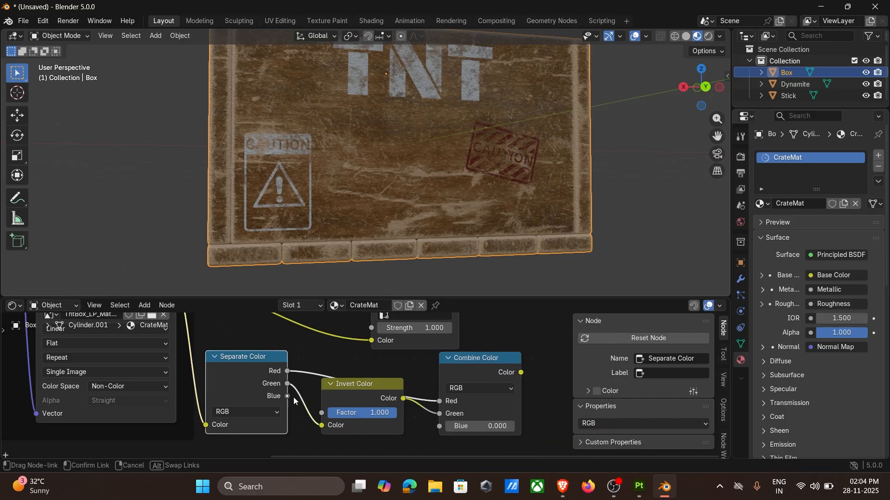
pyautogui.moveTo(435, 429); pyautogui.dragTo(436, 429)
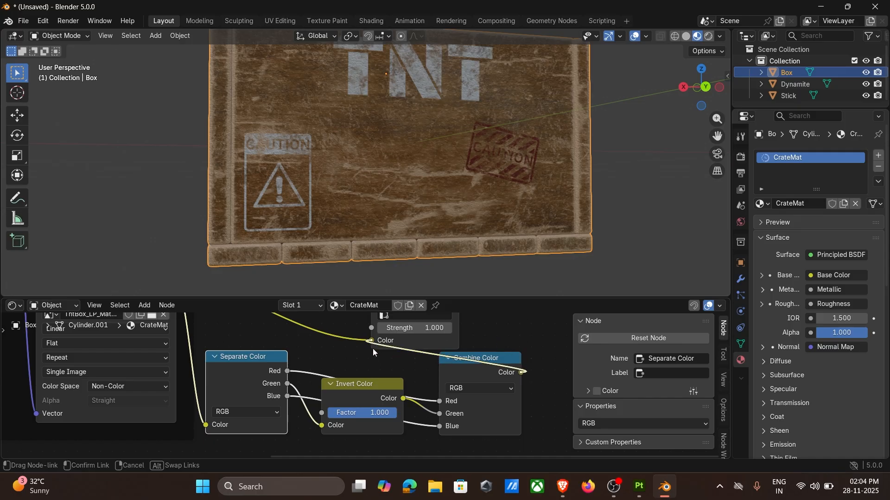
pyautogui.moveTo(372, 349); pyautogui.dragTo(373, 349)
# Remove both material slots, the empty one and Material.001, from the Stick object
pyautogui.moveTo(410, 193); pyautogui.dragTo(457, 211, button='middle')
pyautogui.scroll(-6, 444, 172)
pyautogui.scroll(3, 377, 156)
pyautogui.click(360, 110)
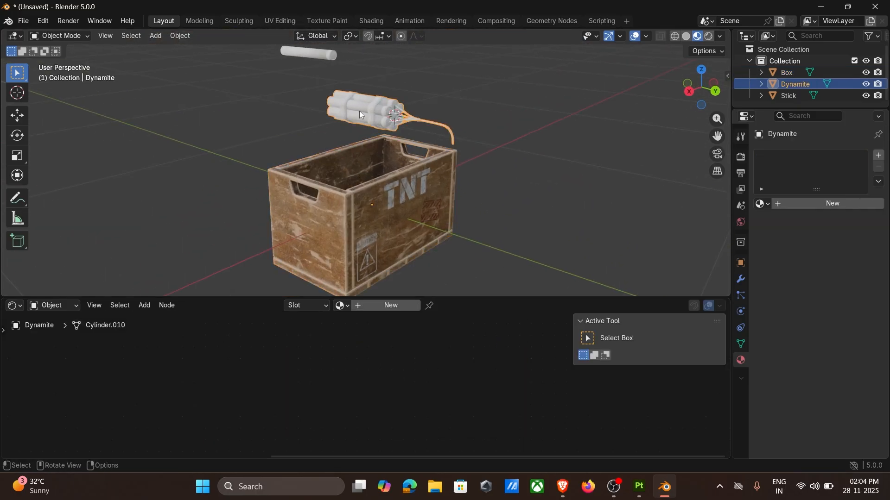
pyautogui.click(301, 56)
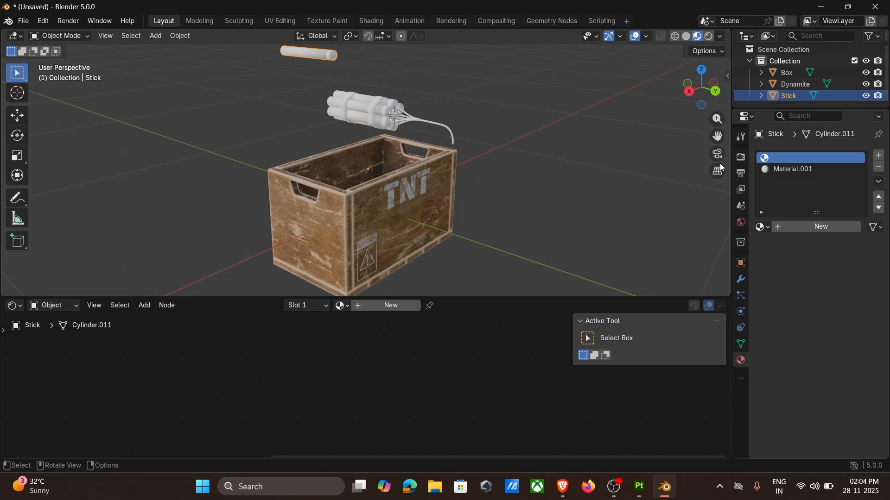
pyautogui.click(878, 167)
pyautogui.click(879, 166)
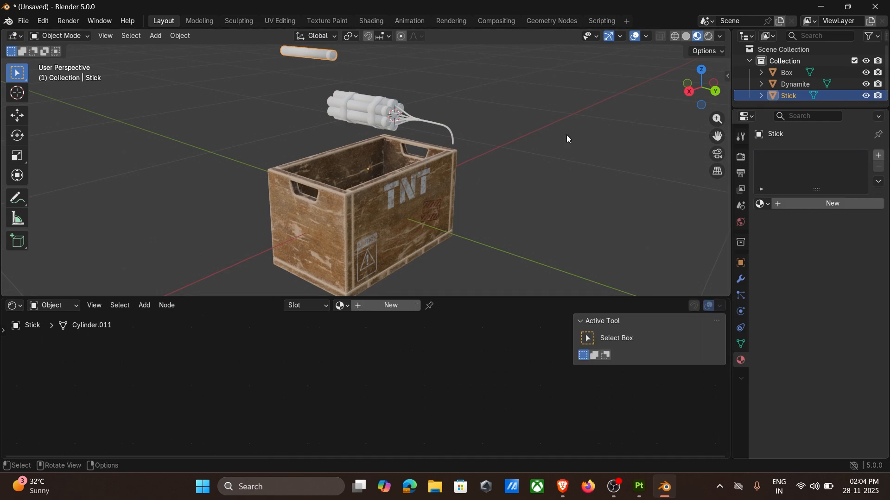
# Link the Box object's CrateMat material to the Stick and Dynamite objects
pyautogui.click(407, 120)
pyautogui.click(318, 54)
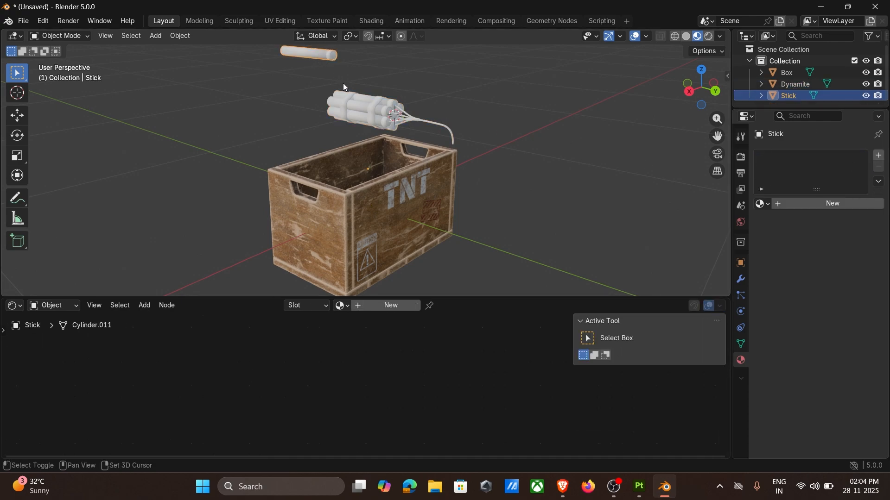
pyautogui.keyDown('shift'); pyautogui.click(360, 97); pyautogui.keyUp('shift')
pyautogui.keyDown('shift'); pyautogui.click(382, 191); pyautogui.keyUp('shift')
pyautogui.scroll(-2, 382, 191)
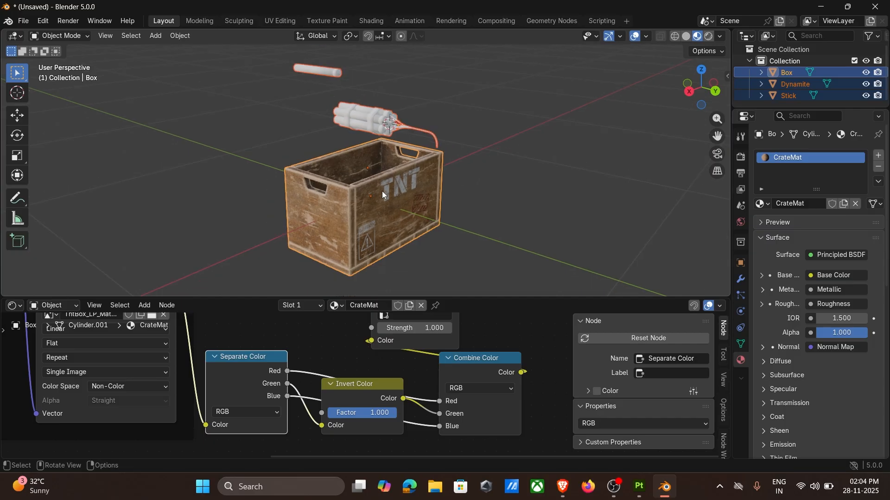
pyautogui.hotkey('ctrl', 'l')
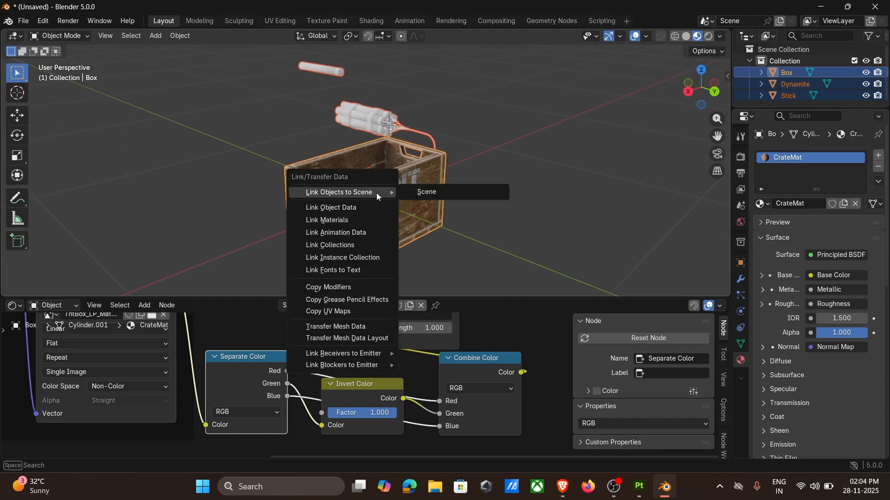
pyautogui.click(340, 221)
pyautogui.click(474, 170)
pyautogui.moveTo(474, 170); pyautogui.dragTo(358, 112, button='middle')
# Lower the Dynamite bundle along Z to the crate's opening and rotate it slightly
pyautogui.click(370, 133)
pyautogui.press('g')
pyautogui.press('z')
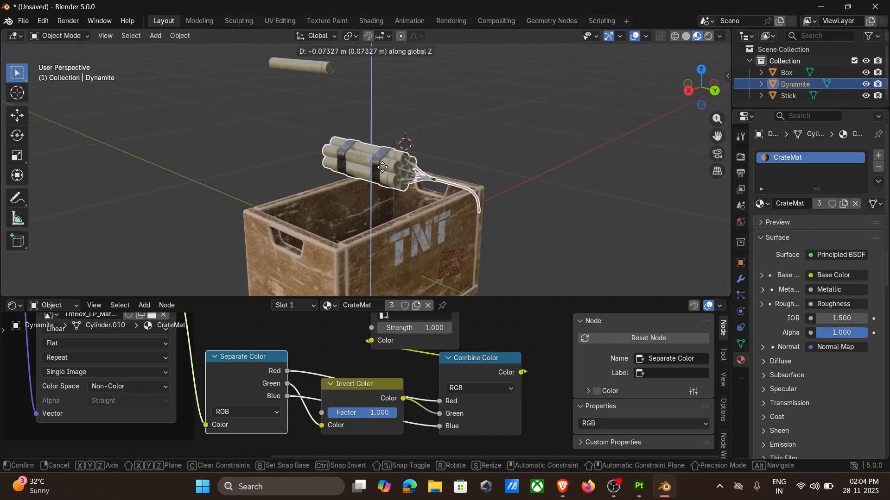
pyautogui.click(390, 197)
pyautogui.press('r')
pyautogui.click(465, 167)
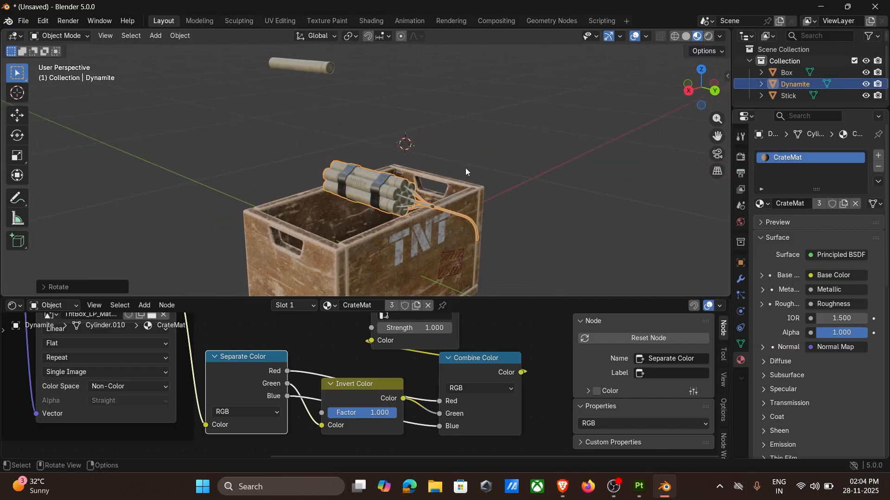
# Set the Dynamite object's origin to its geometry and rotate the bundle slightly about the global Z axis
pyautogui.click(191, 36)
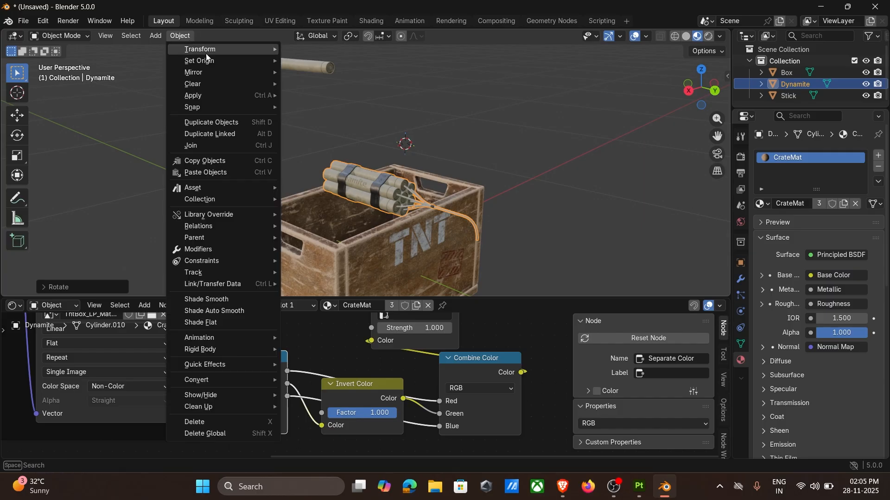
pyautogui.moveTo(207, 61)
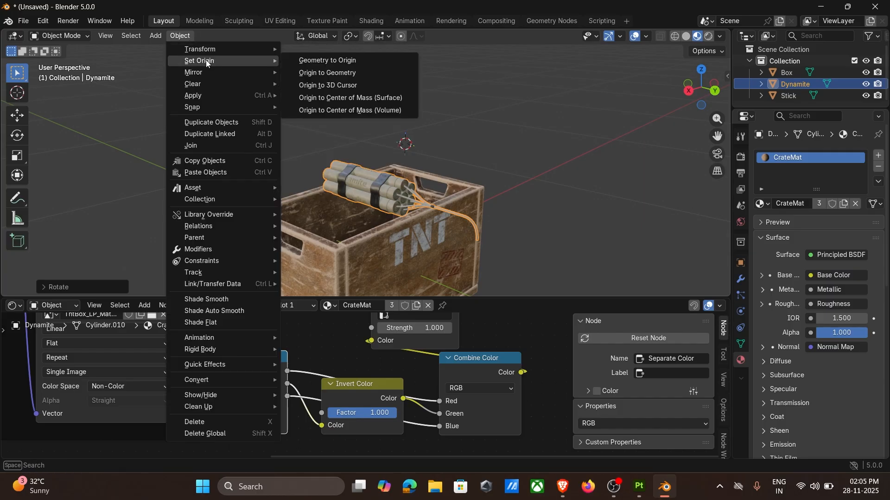
pyautogui.click(344, 77)
pyautogui.scroll(2, 474, 127)
pyautogui.press('r')
pyautogui.press('z')
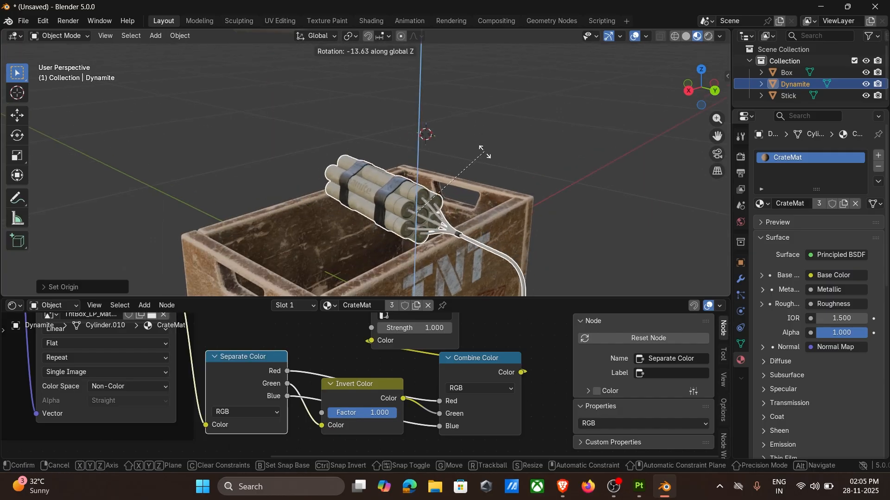
pyautogui.click(487, 158)
pyautogui.click(531, 122)
# In the Dynamite mesh, select the whole middle stick on the bundle's near side and rotate it about the global Y axis
pyautogui.moveTo(531, 123); pyautogui.dragTo(452, 173, button='middle')
pyautogui.scroll(2, 535, 124)
pyautogui.click(407, 198)
pyautogui.press('Tab')
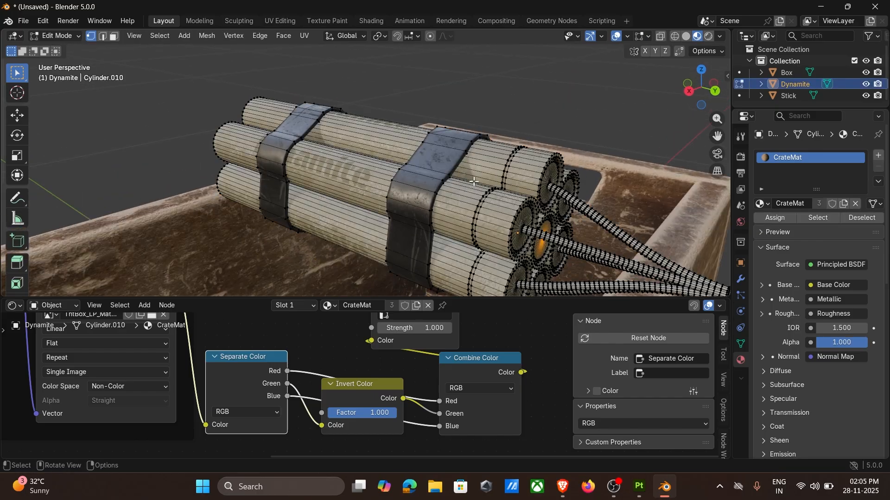
pyautogui.press('a')
pyautogui.hotkey('alt', 'a')
pyautogui.click(489, 200)
pyautogui.hotkey('ctrl', 'l')
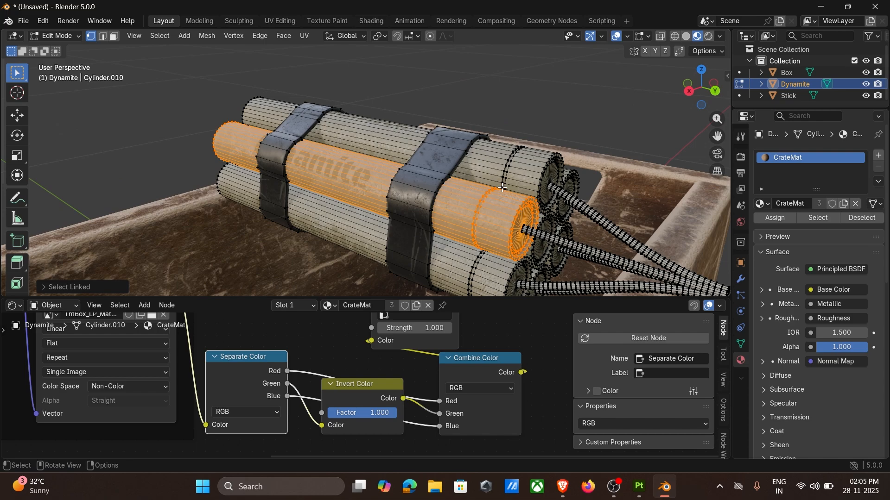
pyautogui.press('r')
pyautogui.press('y')
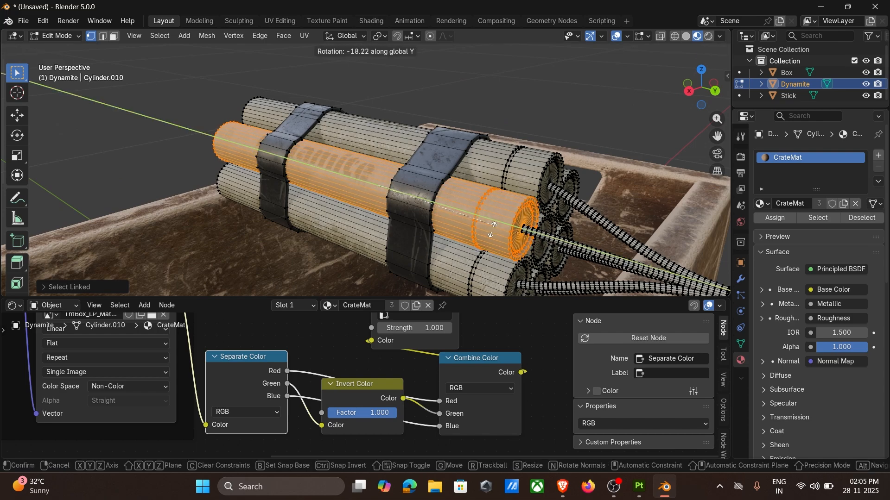
pyautogui.click(415, 293)
# Rotate the middle stick on the bundle's opposite side about the global Y axis to turn its label away
pyautogui.moveTo(457, 204); pyautogui.dragTo(356, 181, button='middle')
pyautogui.press('a')
pyautogui.hotkey('alt', 'a')
pyautogui.press('l')
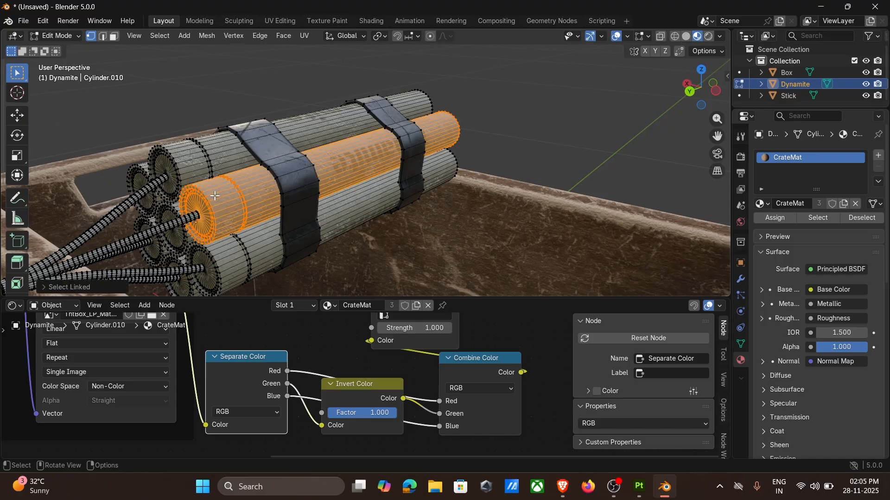
pyautogui.press('r')
pyautogui.press('y')
pyautogui.click(352, 199)
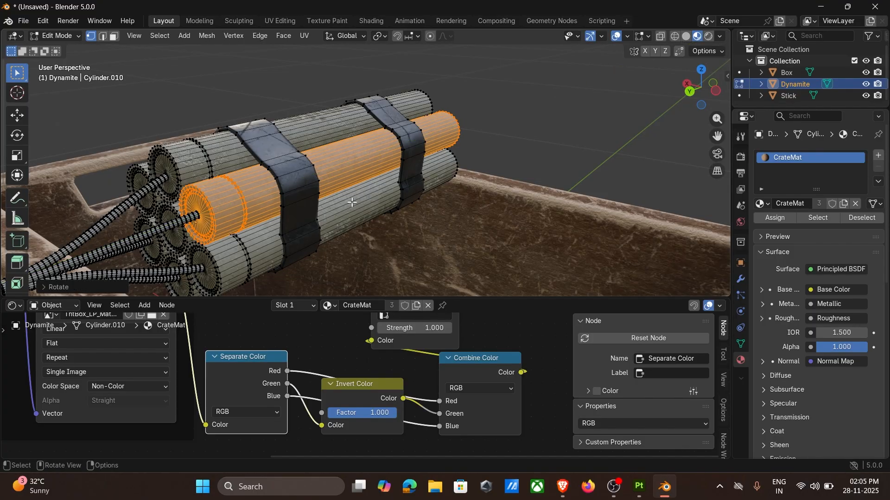
# Rotate the lower stick on the bundle's first side about the global Y axis and return to Object Mode
pyautogui.moveTo(351, 199); pyautogui.dragTo(440, 185, button='middle')
pyautogui.press('a')
pyautogui.hotkey('alt', 'a')
pyautogui.press('l')
pyautogui.press('r')
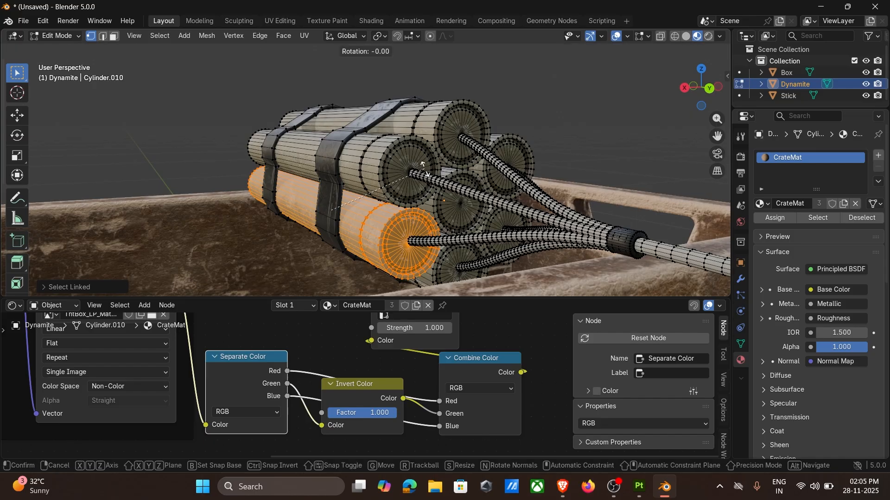
pyautogui.press('y')
pyautogui.click(443, 208)
pyautogui.press('Tab')
# Rotate the whole Dynamite bundle slightly about the global Y axis above the crate's opening
pyautogui.scroll(-6, 451, 155)
pyautogui.moveTo(451, 155); pyautogui.dragTo(575, 138, button='middle')
pyautogui.press('r')
pyautogui.press('y')
pyautogui.click(493, 185)
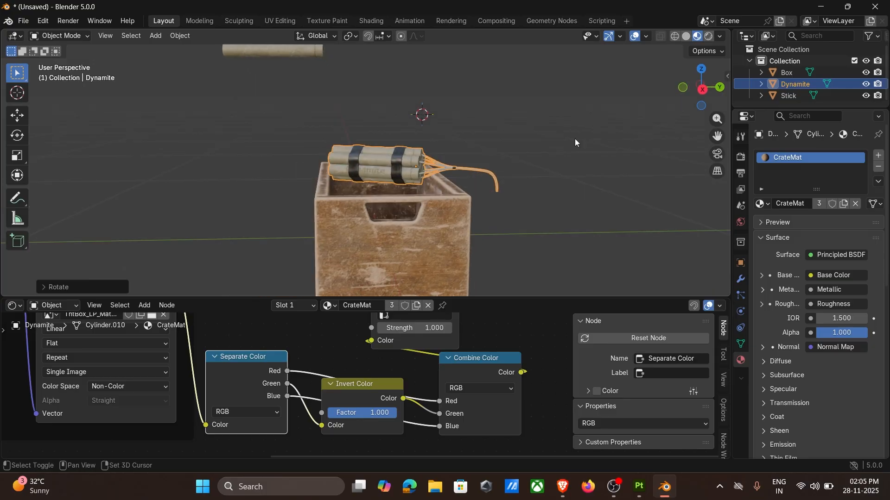
# Duplicate the Dynamite bundle and place the copy outside the crate, lowered to the crate's base in back orthographic view
pyautogui.hotkey('shift', 'd')
pyautogui.click(707, 208)
pyautogui.moveTo(625, 179); pyautogui.dragTo(572, 163, button='middle')
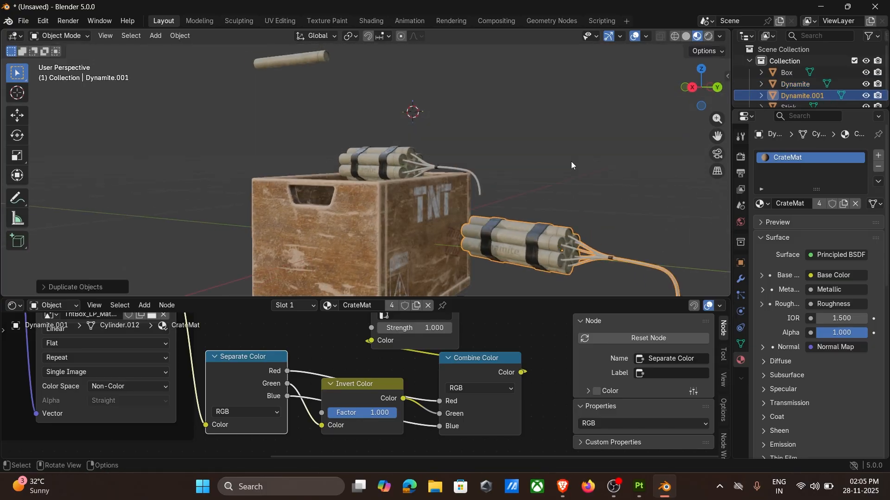
pyautogui.press('KP_5')
pyautogui.press('KP_1')
pyautogui.press('ctrl+KP_1')
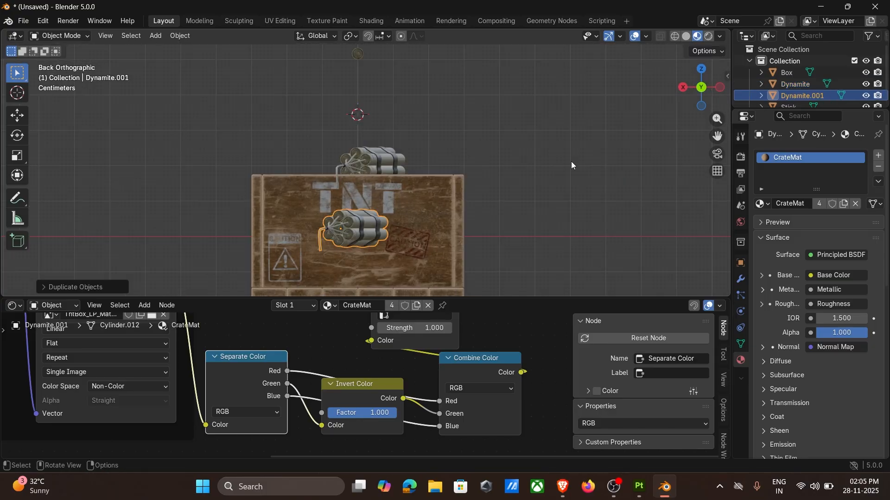
pyautogui.scroll(-3, 518, 171)
pyautogui.press('g')
pyautogui.click(529, 188)
# Rotate the duplicated bundle about 66° around the global Z axis beside the crate
pyautogui.press('r')
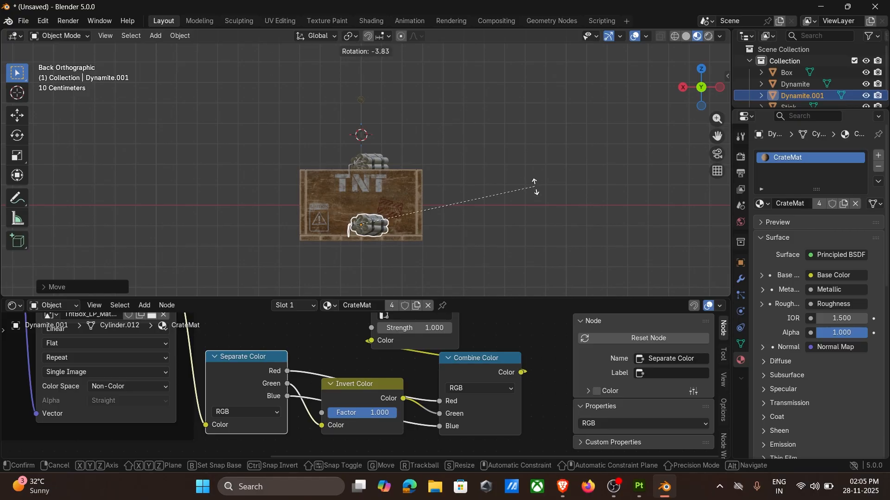
pyautogui.press('z')
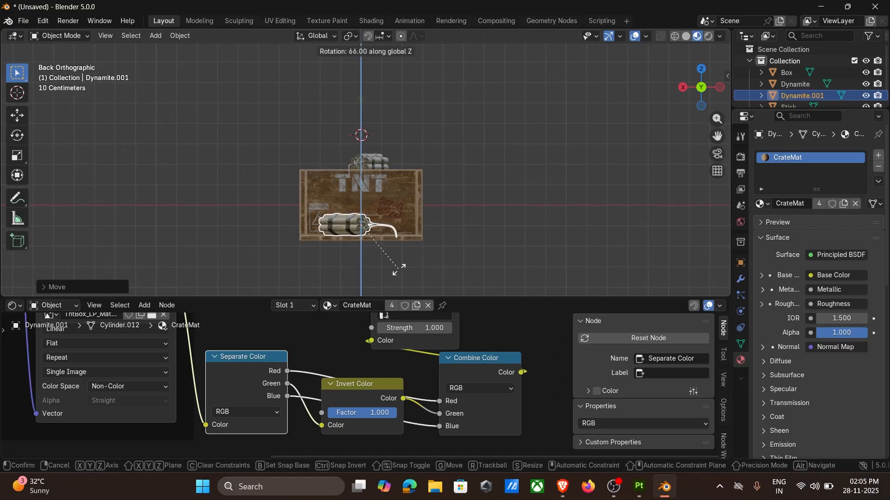
pyautogui.click(398, 269)
pyautogui.moveTo(402, 265); pyautogui.dragTo(499, 185, button='middle')
pyautogui.click(500, 160)
pyautogui.click(453, 208)
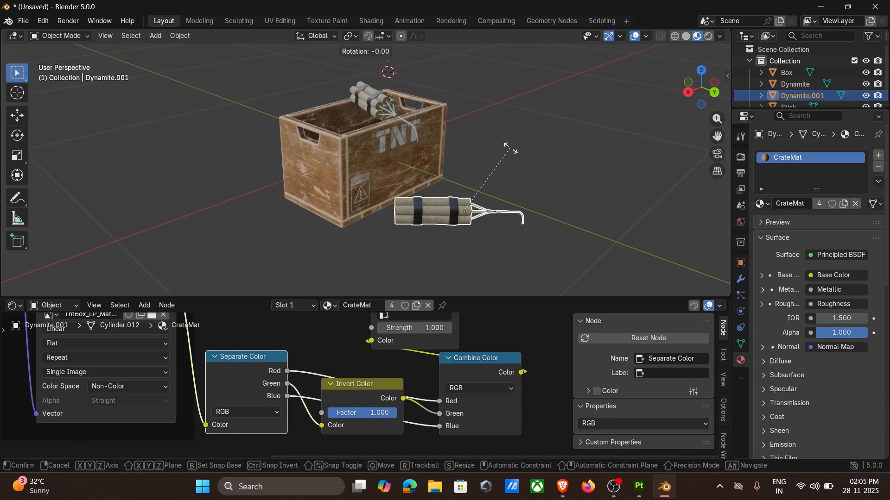
# Roll the duplicated bundle about its local Y axis and deselect it
pyautogui.press('r')
pyautogui.press('x')
pyautogui.press('x')
pyautogui.press('y')
pyautogui.press('y')
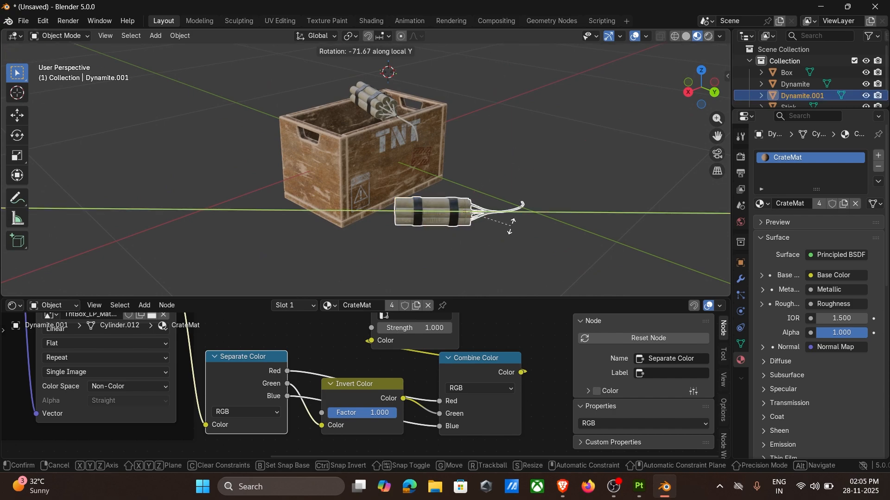
pyautogui.click(555, 143)
pyautogui.click(555, 142)
pyautogui.moveTo(555, 143); pyautogui.dragTo(539, 158, button='middle')
# Lower the floating Stick object along the Z axis into the crate's opening
pyautogui.moveTo(404, 97); pyautogui.dragTo(358, 112, button='middle')
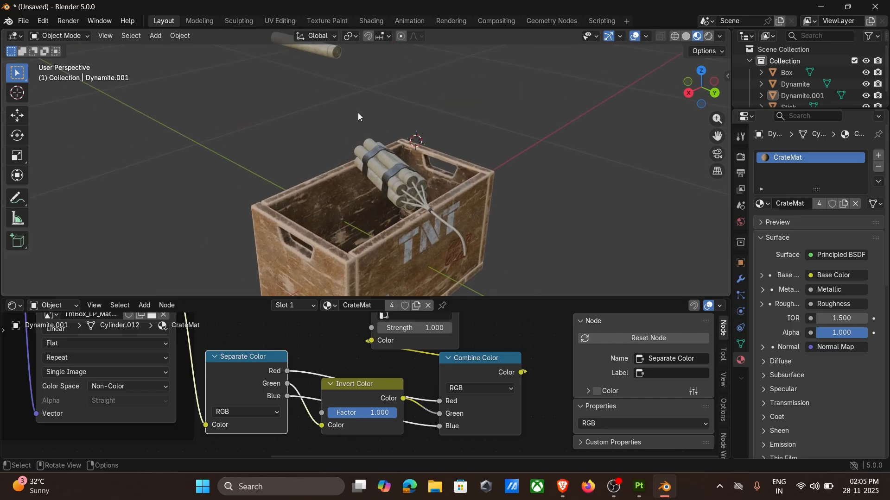
pyautogui.click(315, 54)
pyautogui.press('g')
pyautogui.press('z')
pyautogui.click(349, 182)
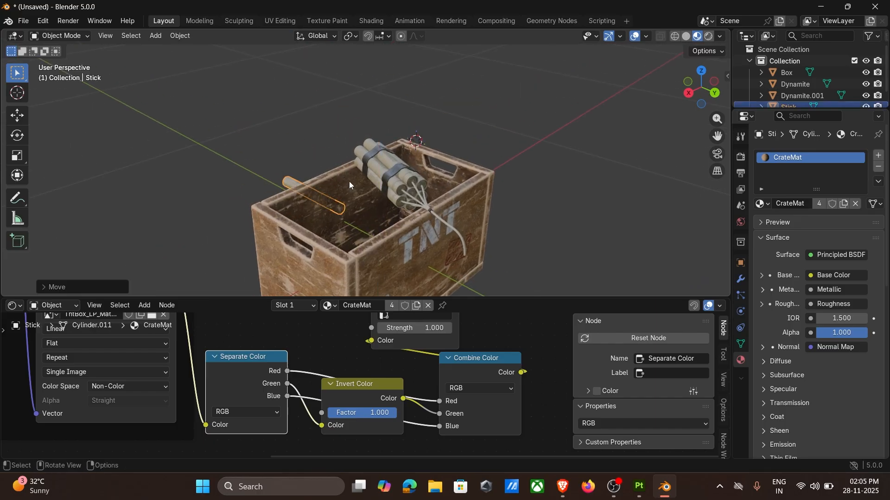
# Move the Stick along the Y axis inside the crate and adjust its height along Z
pyautogui.moveTo(351, 185); pyautogui.dragTo(385, 193, button='middle')
pyautogui.press('g')
pyautogui.press('y')
pyautogui.click(468, 208)
pyautogui.moveTo(468, 207); pyautogui.dragTo(498, 186, button='middle')
pyautogui.press('g')
pyautogui.press('z')
pyautogui.click(490, 182)
pyautogui.hotkey('shift', 's')
pyautogui.press('Escape')
pyautogui.scroll(3, 524, 210)
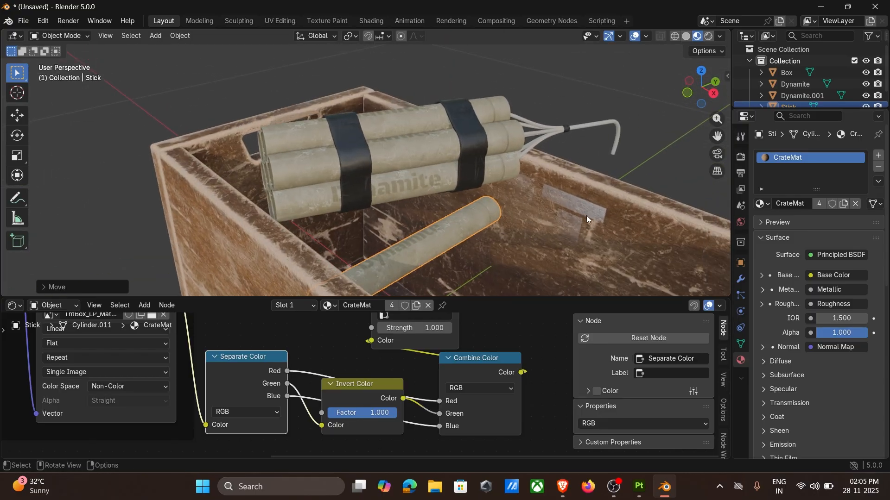
# Duplicate the Stick twice to lay two copies side by side next to it in the crate
pyautogui.moveTo(587, 218); pyautogui.dragTo(505, 169, button='middle')
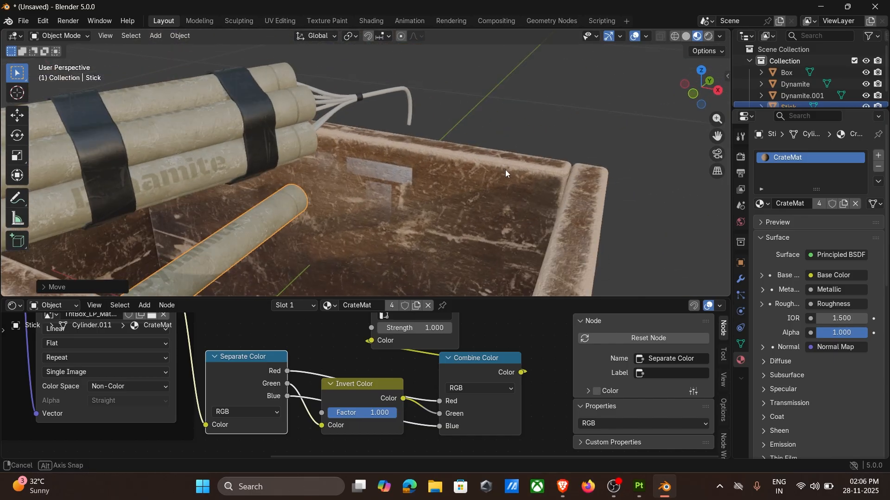
pyautogui.moveTo(406, 175); pyautogui.dragTo(374, 179, button='middle')
pyautogui.hotkey('shift', 'd')
pyautogui.press('x')
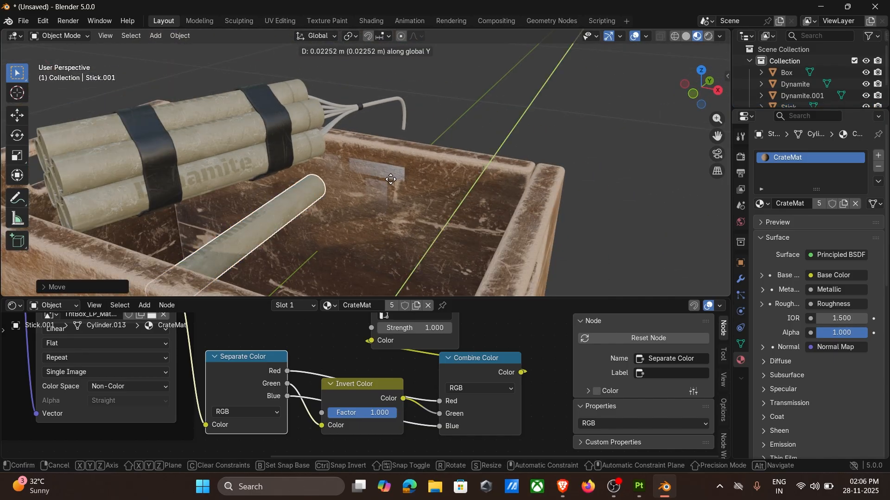
pyautogui.click(396, 187)
pyautogui.moveTo(395, 187); pyautogui.dragTo(406, 184, button='middle')
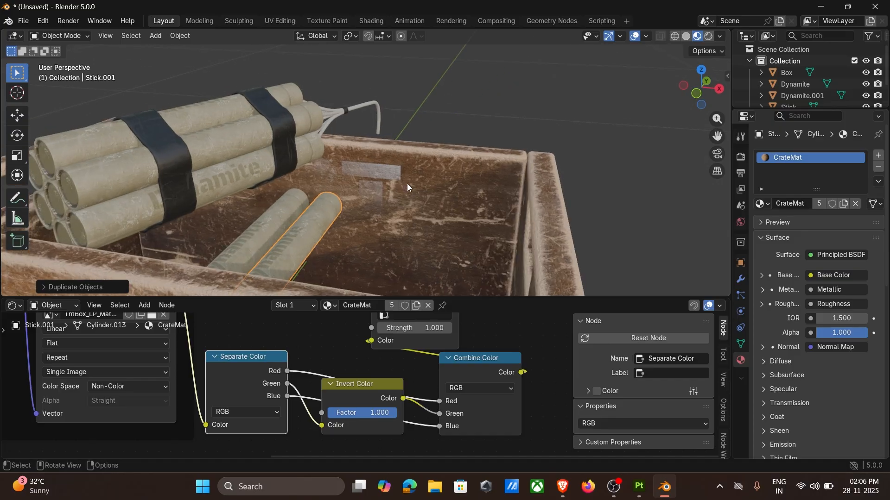
pyautogui.hotkey('shift', 'd')
pyautogui.press('x')
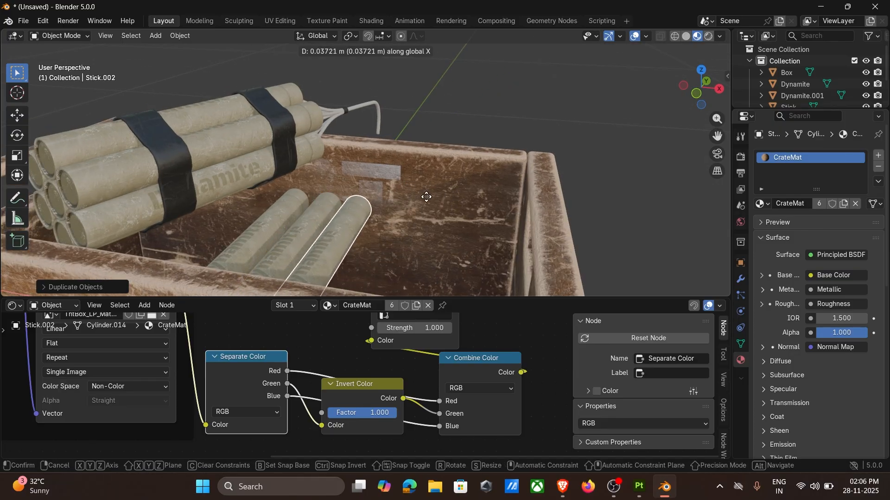
pyautogui.click(426, 196)
# Duplicate the last stick four more times along the X axis to extend the row across the crate
pyautogui.moveTo(426, 196)
pyautogui.mouseDown(button='middle')
pyautogui.moveTo(438, 196)
pyautogui.moveTo(440, 207)
pyautogui.mouseUp(button='middle')
pyautogui.hotkey('shift', 'd')
pyautogui.press('x')
pyautogui.click(443, 194)
pyautogui.hotkey('shift', 'd')
pyautogui.press('x')
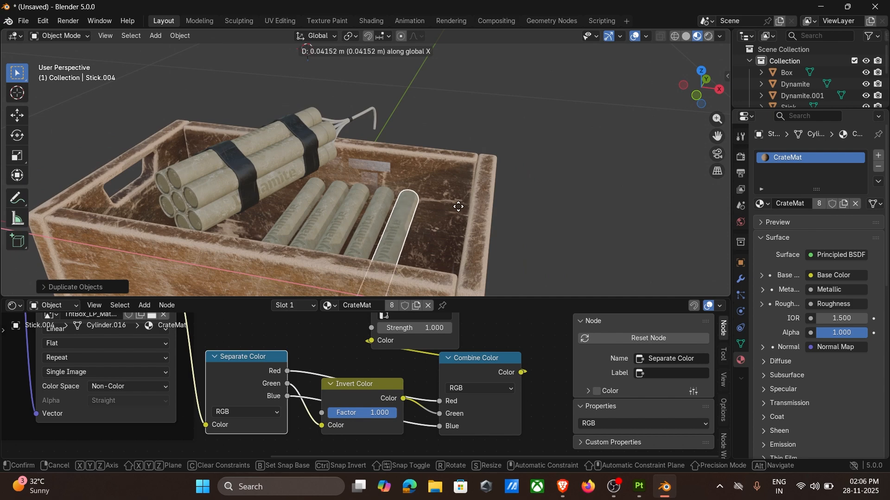
pyautogui.click(456, 207)
pyautogui.hotkey('shift', 'd')
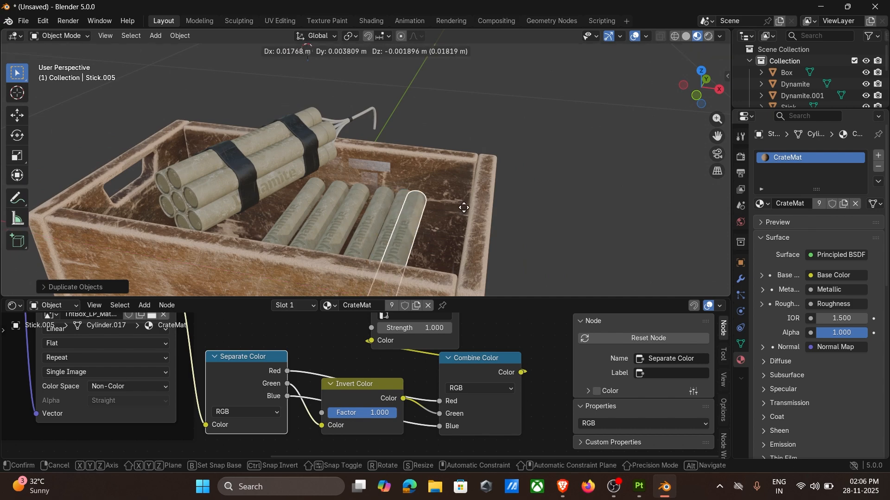
pyautogui.press('x')
pyautogui.click(472, 207)
pyautogui.hotkey('shift', 'd')
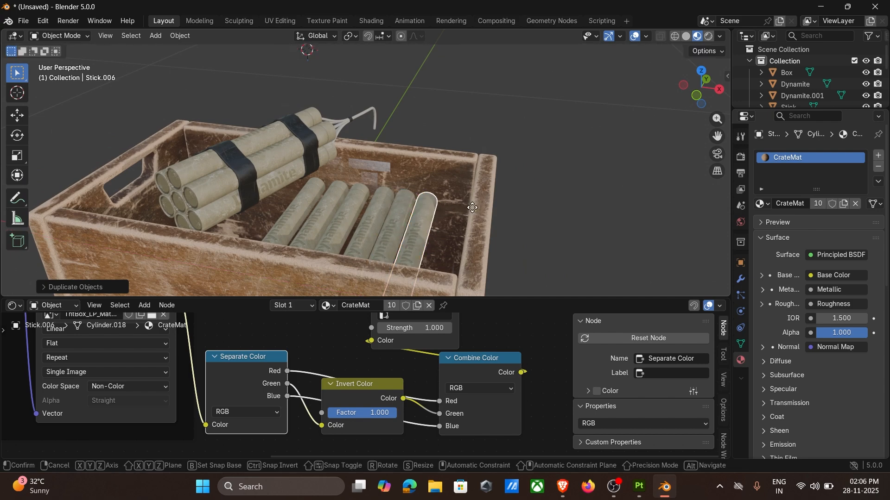
pyautogui.press('x')
pyautogui.click(490, 207)
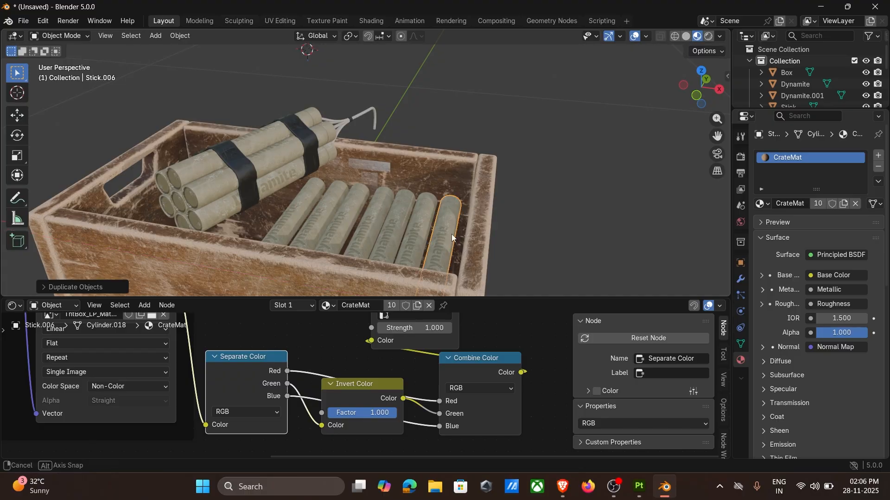
pyautogui.moveTo(451, 234); pyautogui.dragTo(435, 153, button='middle')
pyautogui.click(308, 205)
pyautogui.press('r')
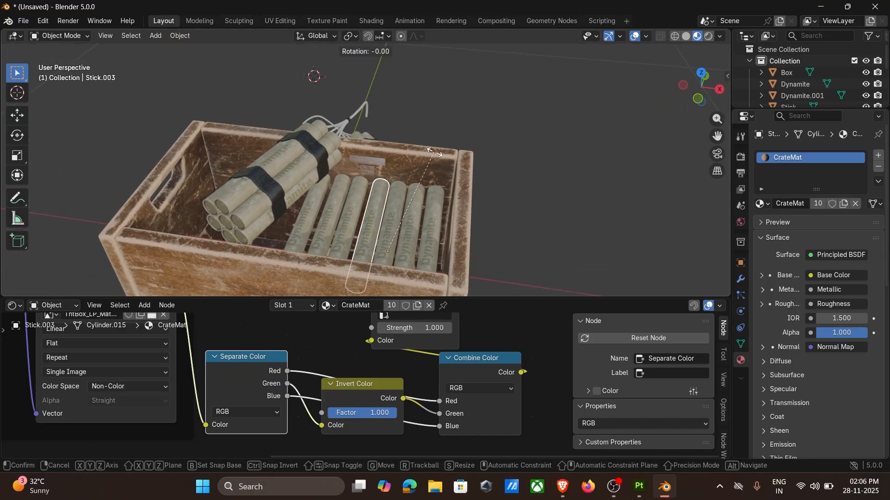
pyautogui.press('y')
pyautogui.press('Escape')
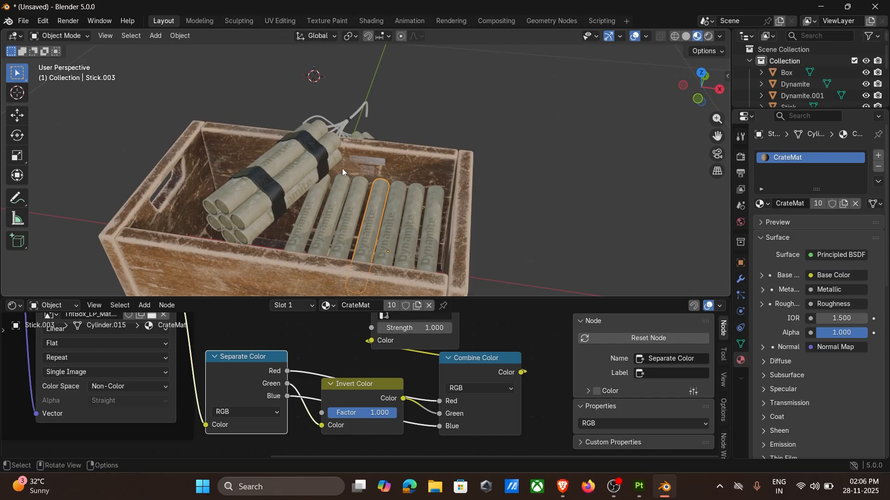
# Undo all the stick duplicates back to the single original Stick
pyautogui.hotkey('ctrl', 'z')
pyautogui.hotkey('ctrl', 'z')
pyautogui.hotkey('ctrl', 'z')
pyautogui.hotkey('ctrl', 'z')
pyautogui.hotkey('ctrl', 'z')
pyautogui.hotkey('ctrl', 'z')
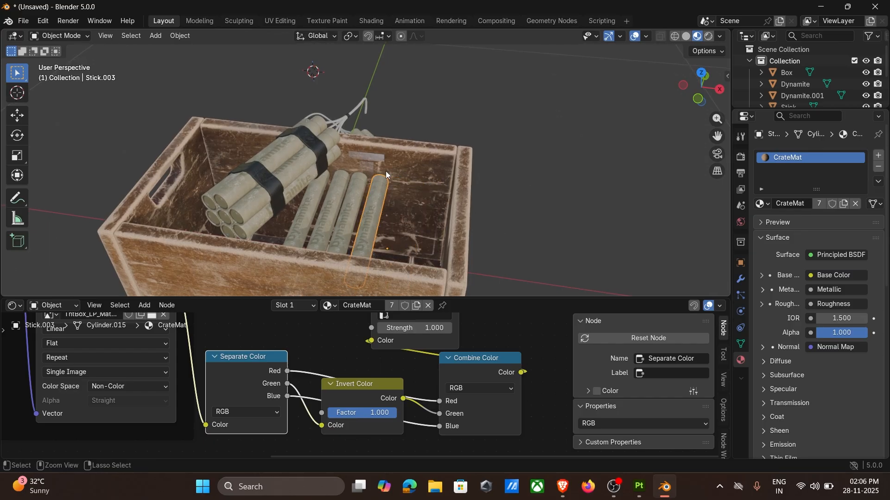
# Set the Stick object's origin to its geometry
pyautogui.moveTo(386, 172); pyautogui.dragTo(372, 199, button='middle')
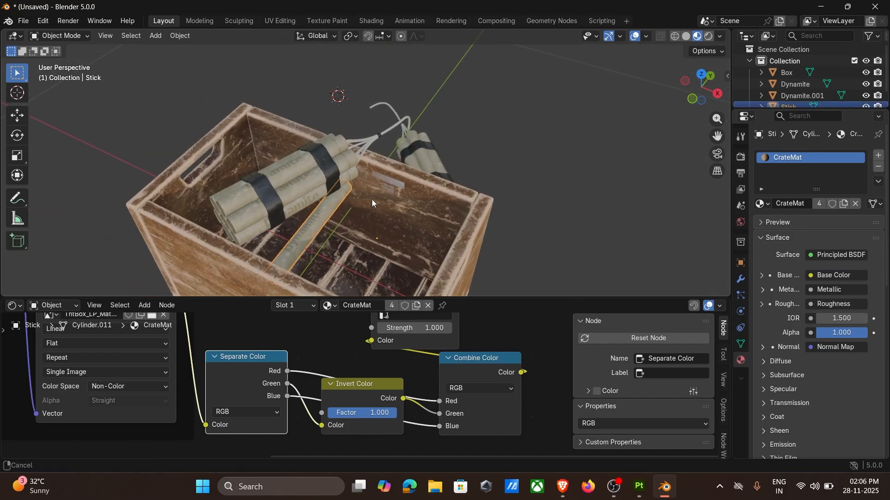
pyautogui.click(179, 37)
pyautogui.moveTo(204, 60)
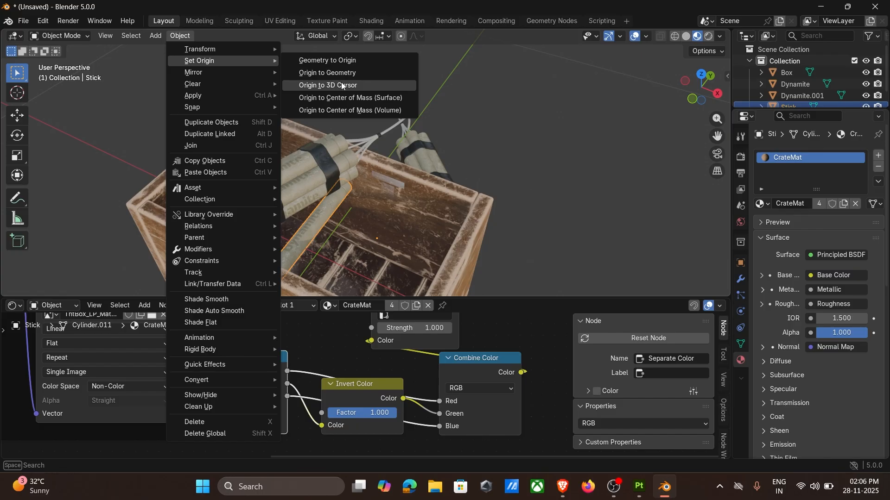
pyautogui.click(327, 73)
# Duplicate the Stick beside the original and repeat the duplication twice to form a row of four
pyautogui.moveTo(375, 132)
pyautogui.mouseDown(button='middle')
pyautogui.moveTo(374, 140)
pyautogui.moveTo(379, 131)
pyautogui.mouseUp(button='middle')
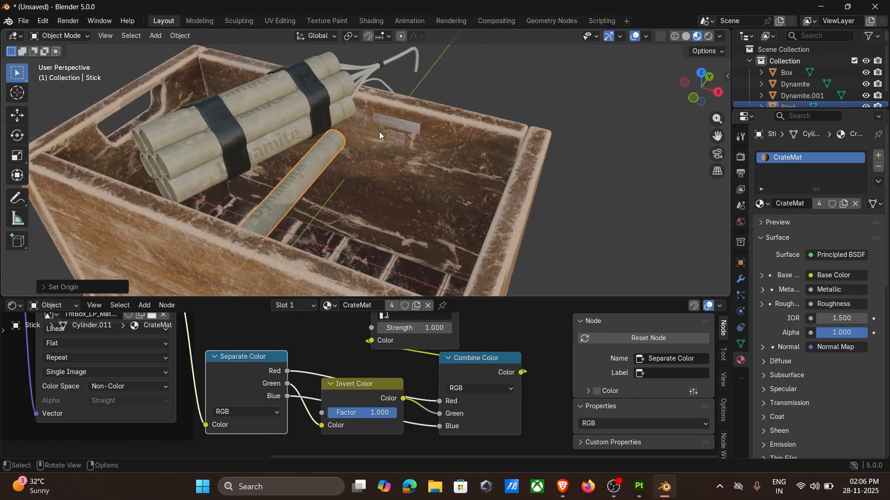
pyautogui.scroll(3, 379, 132)
pyautogui.hotkey('shift', 'd')
pyautogui.press('y')
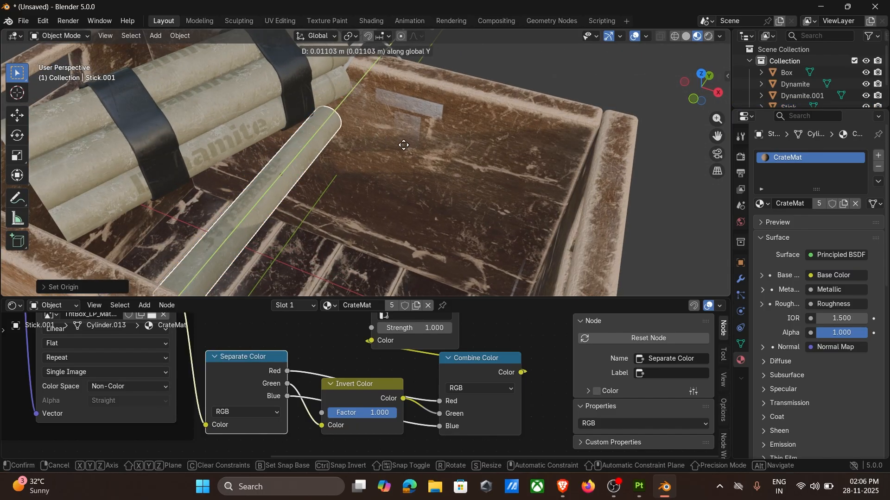
pyautogui.click(415, 156)
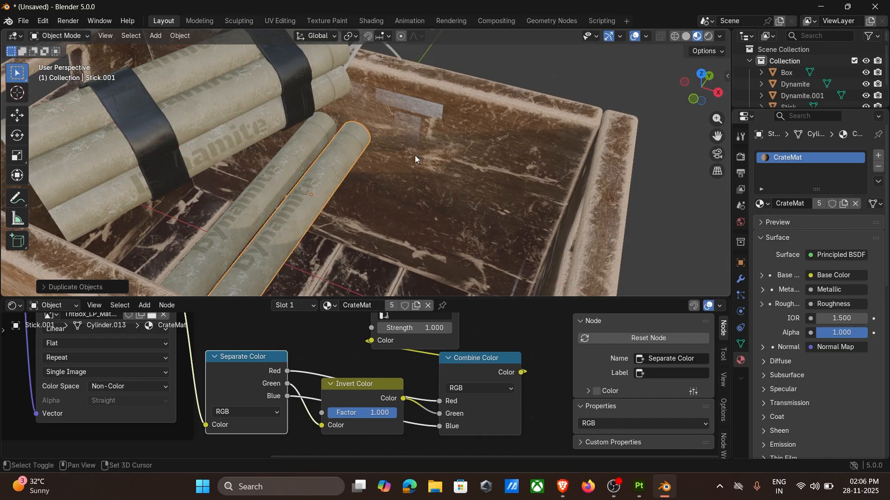
pyautogui.hotkey('shift', 'r')
pyautogui.hotkey('shift', 'r')
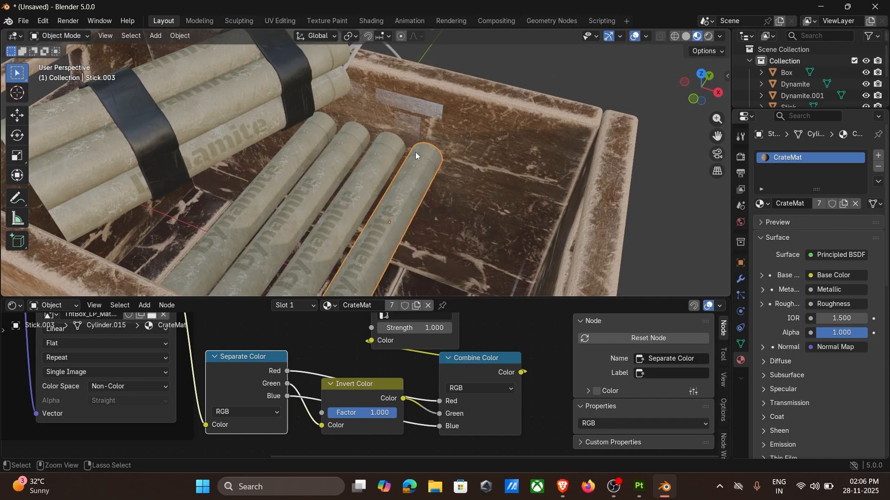
# Undo the three repeated stick duplicates
pyautogui.hotkey('ctrl', 'z')
pyautogui.hotkey('ctrl', 'z')
pyautogui.hotkey('ctrl', 'z')
# Duplicate the Stick along the X axis so the copy lies right beside the original
pyautogui.moveTo(396, 157); pyautogui.dragTo(416, 150, button='middle')
pyautogui.hotkey('shift', 'd')
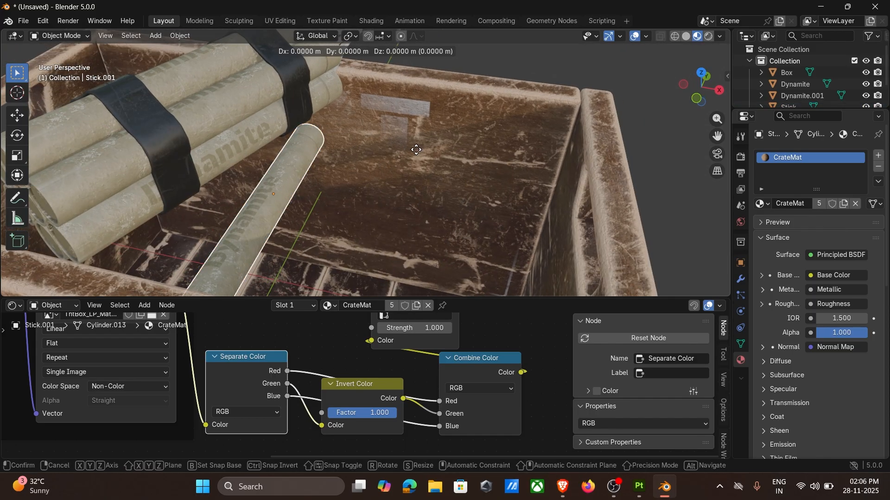
pyautogui.press('x')
pyautogui.click(451, 153)
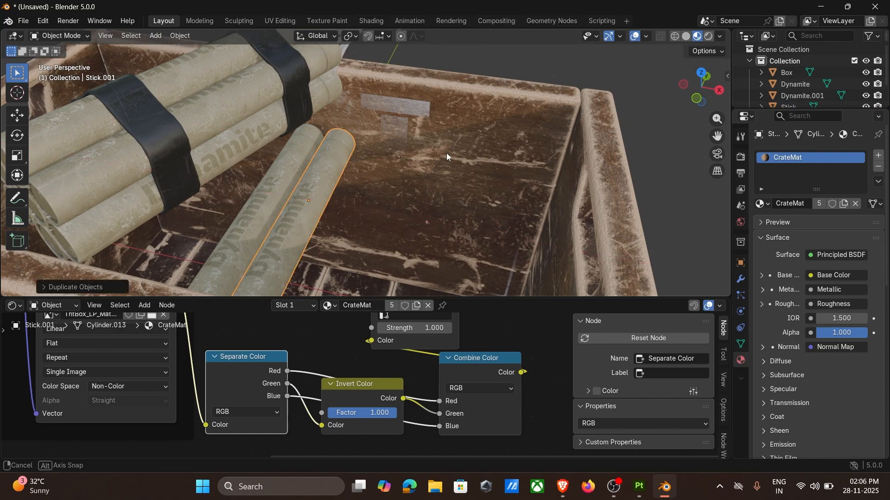
# Repeat the stick duplication along X until a row of eight sticks reaches the crate's end wall
pyautogui.moveTo(446, 153); pyautogui.dragTo(417, 163, button='middle')
pyautogui.hotkey('shift', 'r')
pyautogui.hotkey('shift', 'r')
pyautogui.hotkey('shift', 'r')
pyautogui.hotkey('shift', 'r')
pyautogui.hotkey('shift', 'r')
pyautogui.hotkey('shift', 'd')
# Rotate the last stick beside the end wall by about 72° around the Y axis, and turn Stick.004 around Y too
pyautogui.press('r')
pyautogui.press('y')
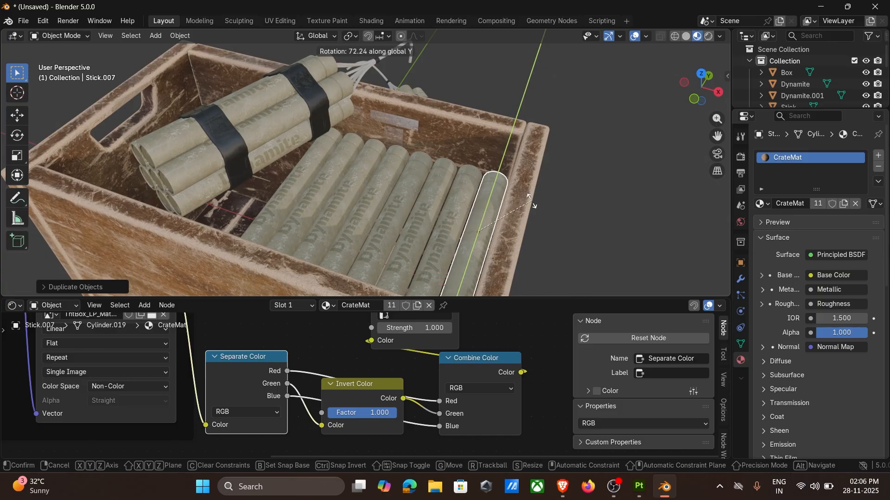
pyautogui.rightClick(531, 200)
pyautogui.click(423, 176)
pyautogui.press('r')
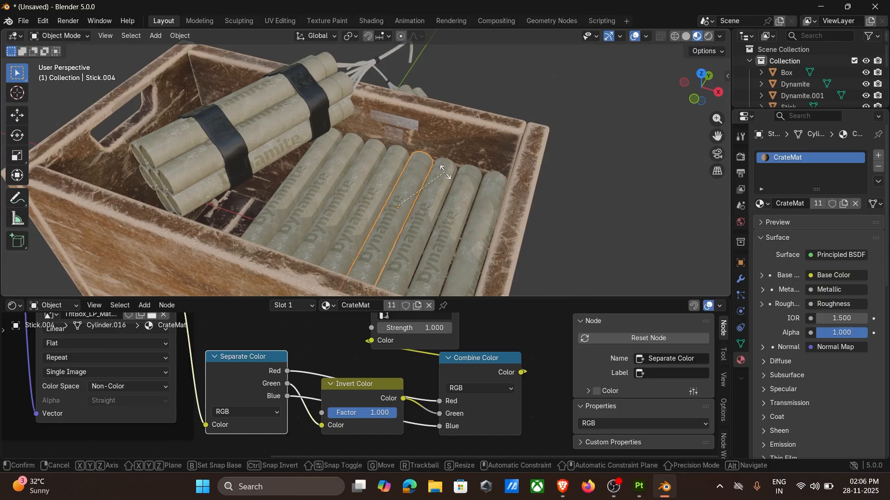
pyautogui.press('y')
pyautogui.rightClick(402, 153)
# Rotate Stick.001 by about 56° around the Y axis and turn Stick.005 around Y to vary their printed labels
pyautogui.click(379, 149)
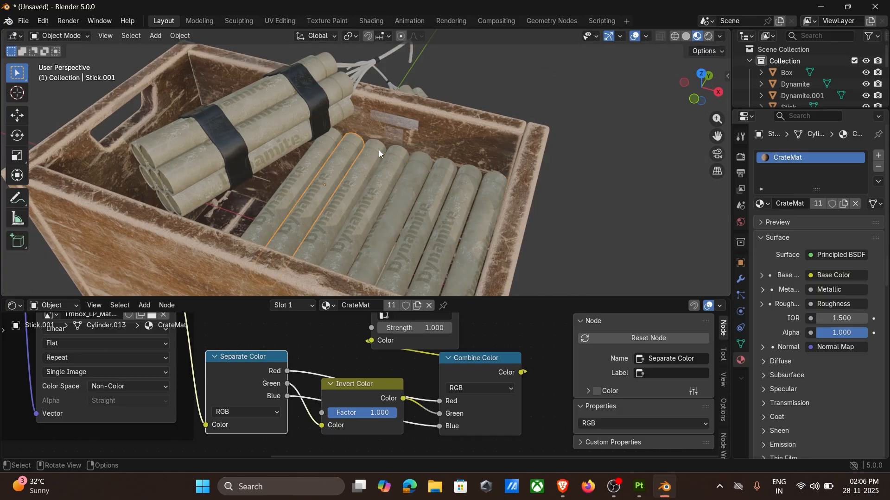
pyautogui.press('r')
pyautogui.press('y')
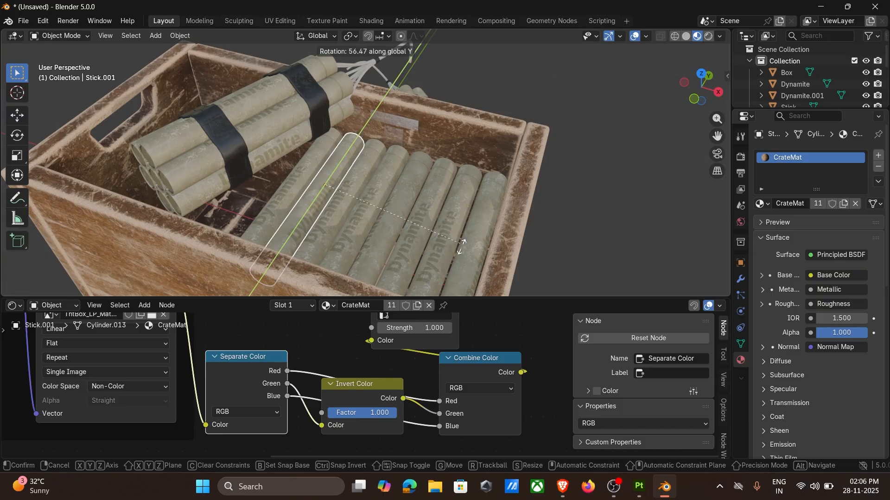
pyautogui.click(461, 245)
pyautogui.click(364, 215)
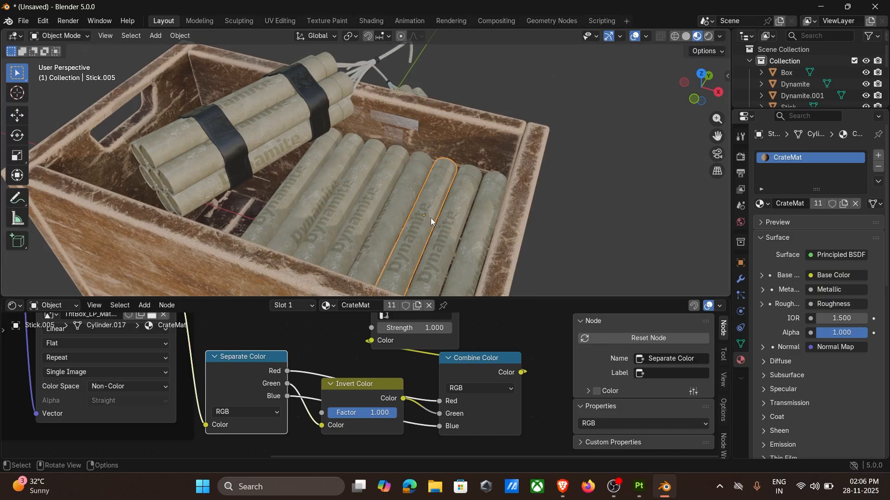
pyautogui.press('r')
pyautogui.press('y')
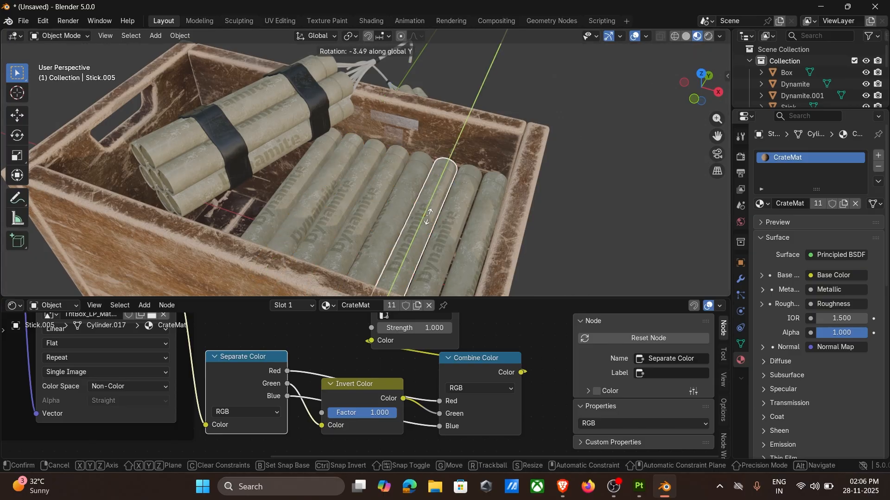
pyautogui.click(414, 211)
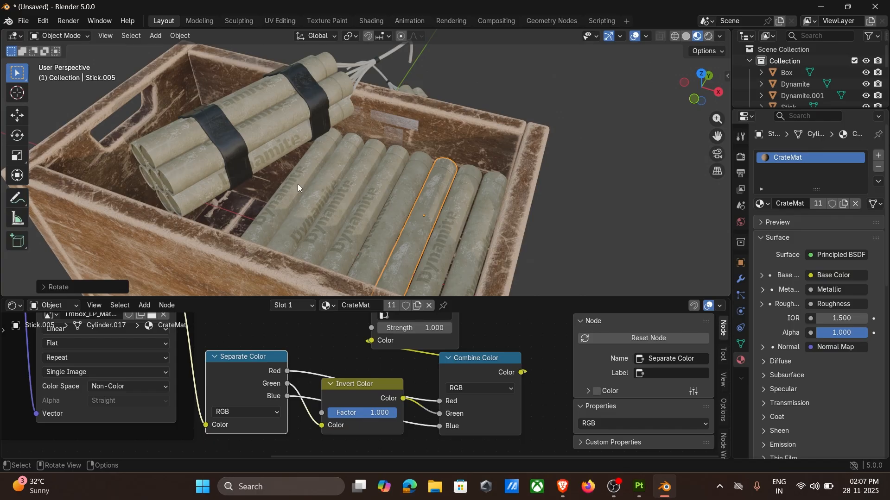
# Rotate Stick.002 around the Y axis so its printed label differs from the neighbouring sticks
pyautogui.click(297, 184)
pyautogui.click(342, 202)
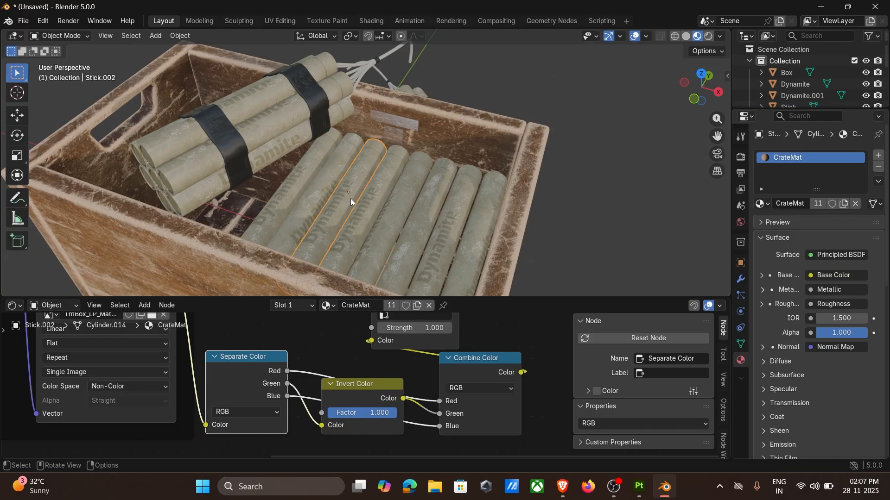
pyautogui.press('r')
pyautogui.press('y')
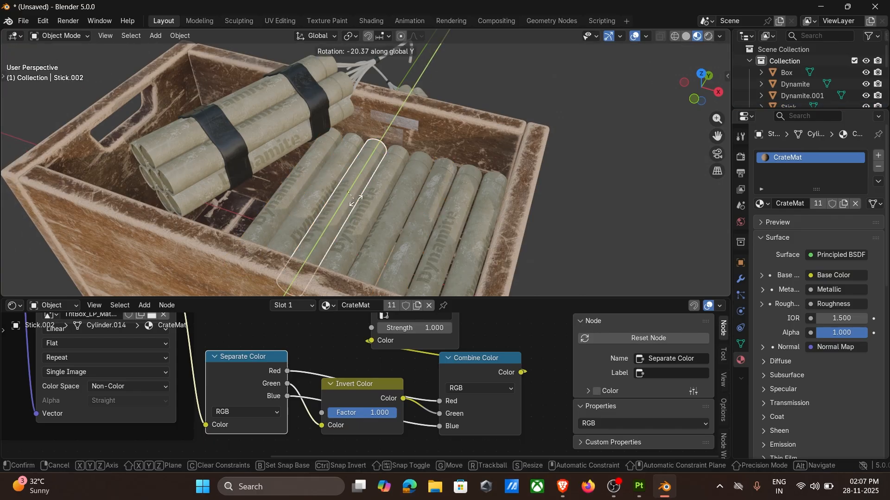
pyautogui.click(301, 218)
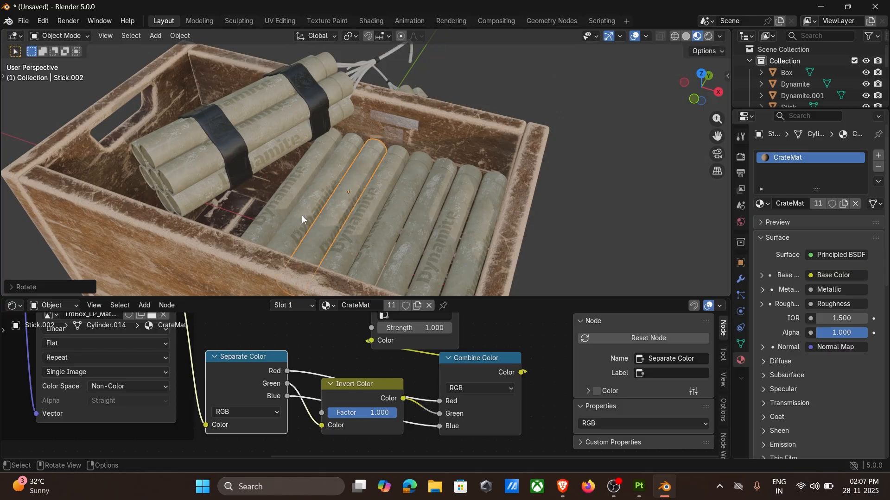
pyautogui.press('t')
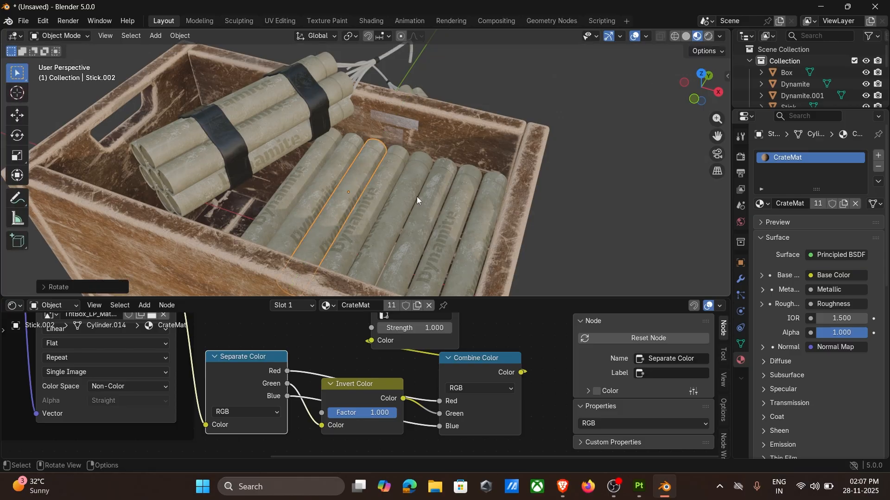
pyautogui.press('r')
pyautogui.press('y')
pyautogui.click(429, 244)
# Duplicate all eight loose sticks about 0.29 m along negative X to fill the other half of the crate
pyautogui.click(291, 195)
pyautogui.keyDown('shift'); pyautogui.click(316, 193); pyautogui.keyUp('shift')
pyautogui.keyDown('shift'); pyautogui.click(346, 196); pyautogui.keyUp('shift')
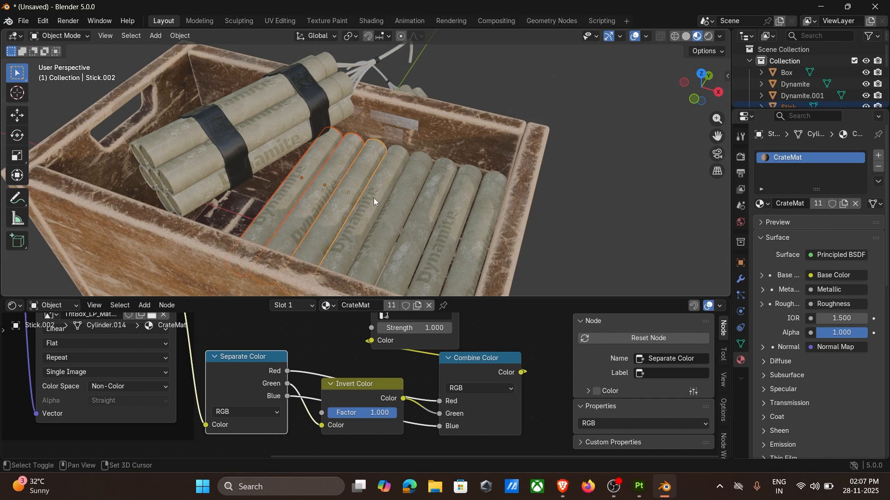
pyautogui.keyDown('shift'); pyautogui.click(374, 198); pyautogui.keyUp('shift')
pyautogui.keyDown('shift'); pyautogui.click(402, 204); pyautogui.keyUp('shift')
pyautogui.keyDown('shift'); pyautogui.click(429, 211); pyautogui.keyUp('shift')
pyautogui.keyDown('shift'); pyautogui.click(454, 214); pyautogui.keyUp('shift')
pyautogui.keyDown('shift'); pyautogui.click(477, 221); pyautogui.keyUp('shift')
pyautogui.scroll(-1, 477, 221)
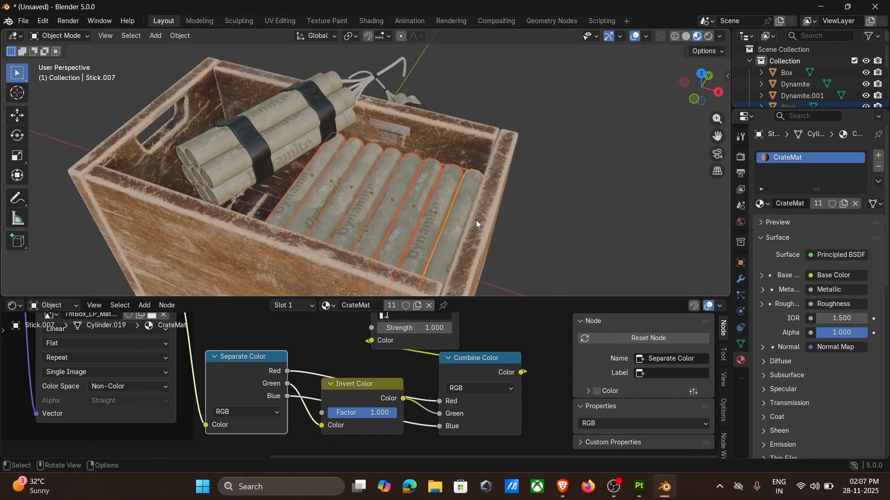
pyautogui.hotkey('shift', 'd')
pyautogui.press('x')
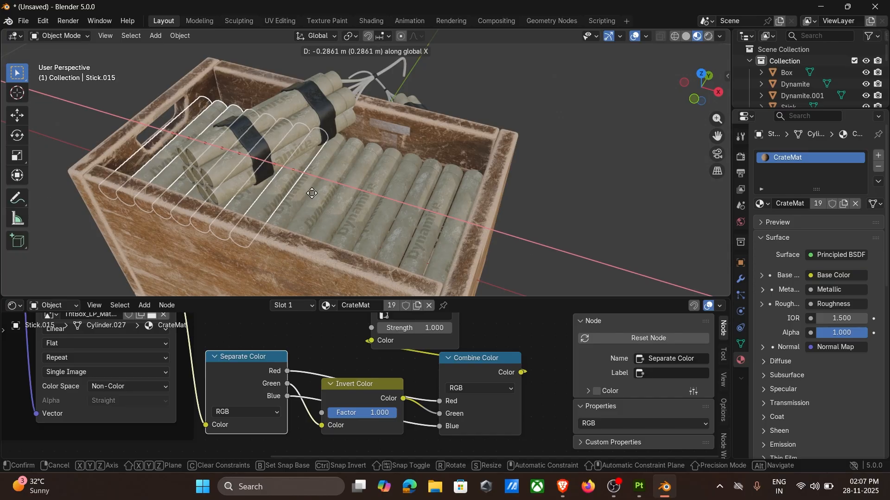
pyautogui.click(317, 196)
# Delete the surplus duplicated stick that pokes out through the crate's end wall
pyautogui.moveTo(335, 208); pyautogui.dragTo(368, 151, button='middle')
pyautogui.click(204, 237)
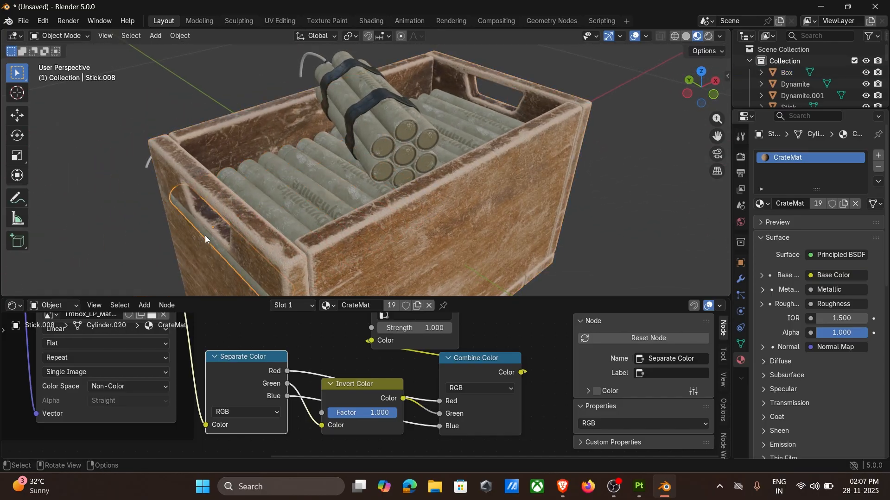
pyautogui.press('Delete')
# Duplicate a group of five neighbouring sticks and move the copies along the Z axis to stack them in the crate
pyautogui.moveTo(251, 191); pyautogui.dragTo(334, 136, button='middle')
pyautogui.click(304, 130)
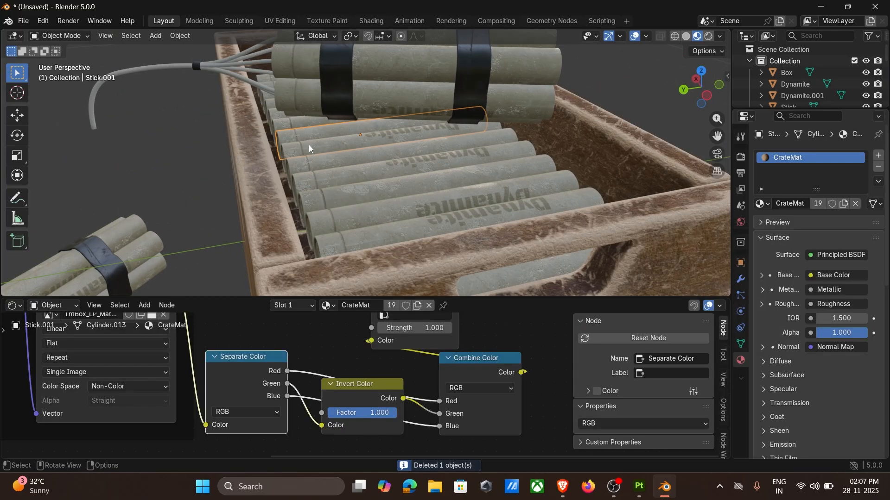
pyautogui.click(308, 145)
pyautogui.click(319, 162)
pyautogui.keyDown('shift'); pyautogui.click(291, 138); pyautogui.keyUp('shift')
pyautogui.keyDown('shift'); pyautogui.click(295, 152); pyautogui.keyUp('shift')
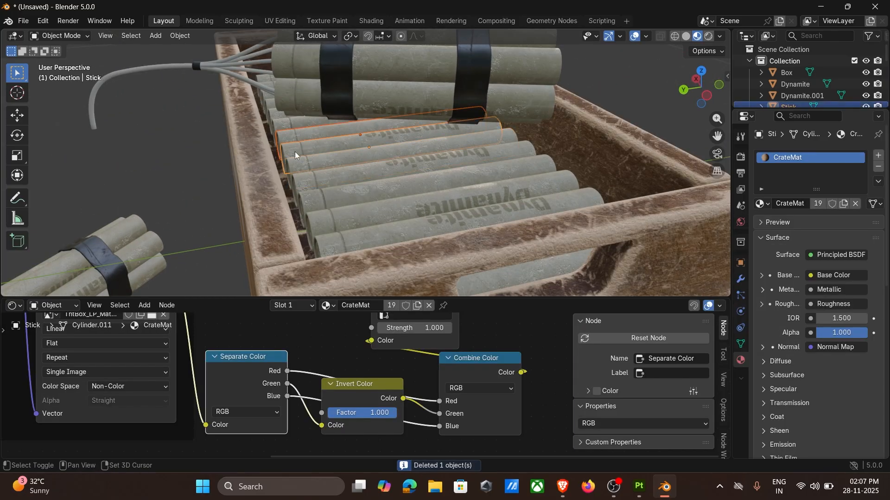
pyautogui.keyDown('shift'); pyautogui.click(313, 179); pyautogui.keyUp('shift')
pyautogui.keyDown('shift'); pyautogui.click(325, 194); pyautogui.keyUp('shift')
pyautogui.hotkey('shift', 'd')
pyautogui.moveTo(327, 186); pyautogui.dragTo(485, 221, button='middle')
pyautogui.press('z')
pyautogui.click(318, 149)
# Move Stick.005 and a neighbouring stick slightly along the Z axis to make the row's height uneven
pyautogui.scroll(3, 485, 221)
pyautogui.scroll(-3, 486, 225)
pyautogui.moveTo(130, 193); pyautogui.dragTo(232, 175, button='middle')
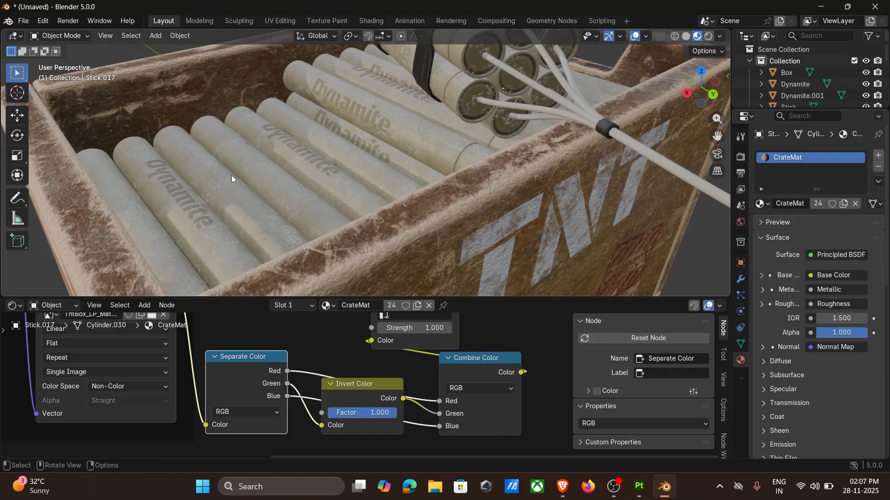
pyautogui.click(230, 175)
pyautogui.press('g')
pyautogui.press('z')
pyautogui.click(275, 152)
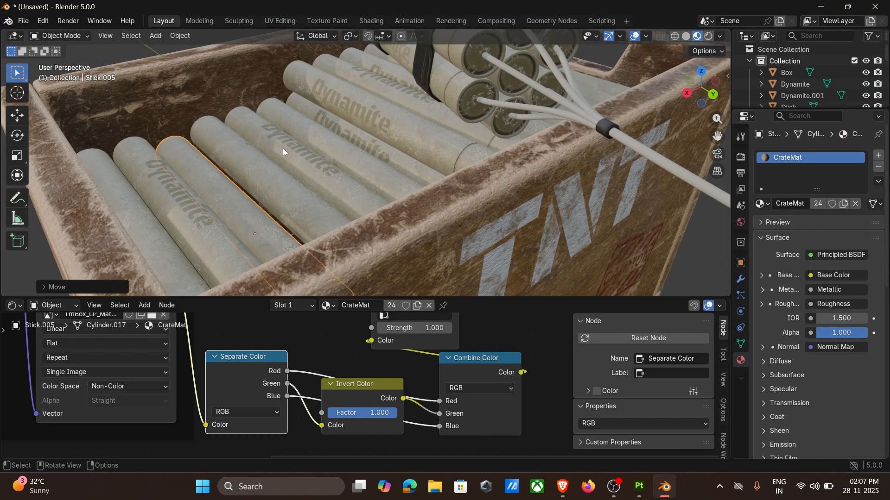
pyautogui.click(283, 148)
pyautogui.press('g')
pyautogui.press('z')
pyautogui.click(282, 144)
# Shift individual sticks in the crate's other half, including Stick.012, slightly along the Z axis
pyautogui.moveTo(282, 144); pyautogui.dragTo(323, 129, button='middle')
pyautogui.click(454, 120)
pyautogui.press('g')
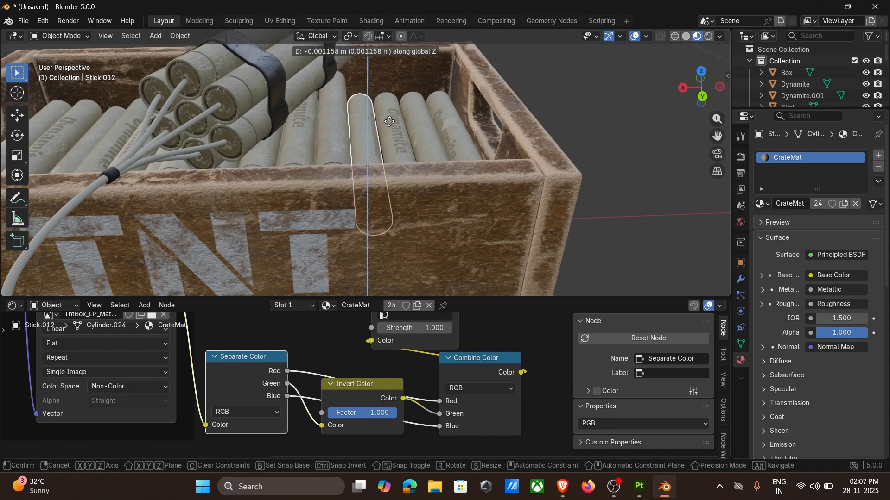
pyautogui.click(455, 123)
pyautogui.scroll(-8, 412, 144)
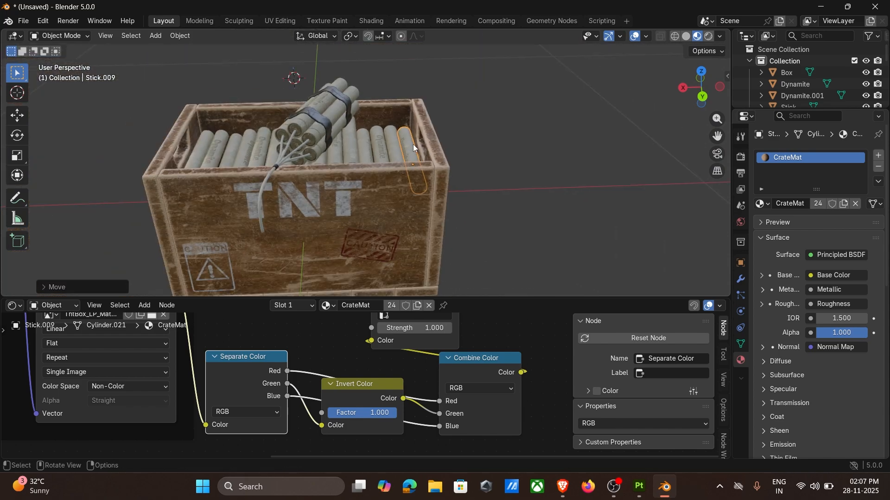
pyautogui.moveTo(413, 144); pyautogui.dragTo(431, 184, button='middle')
pyautogui.scroll(3, 480, 158)
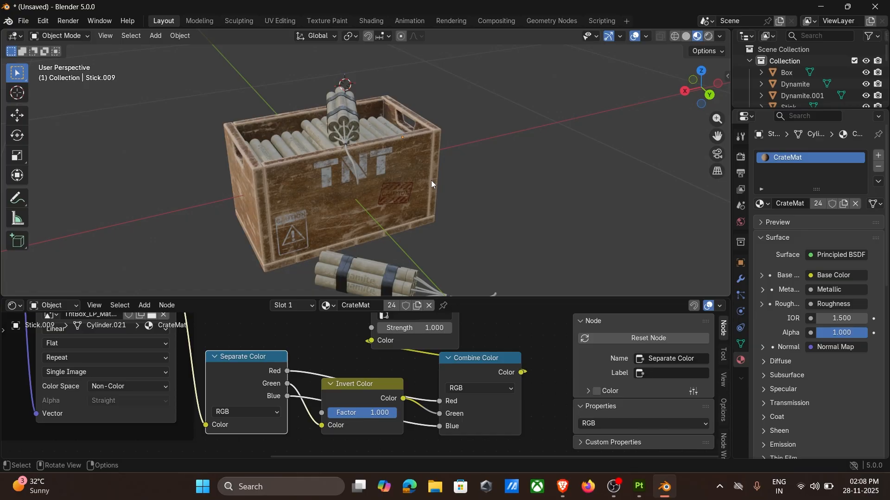
pyautogui.click(614, 487)
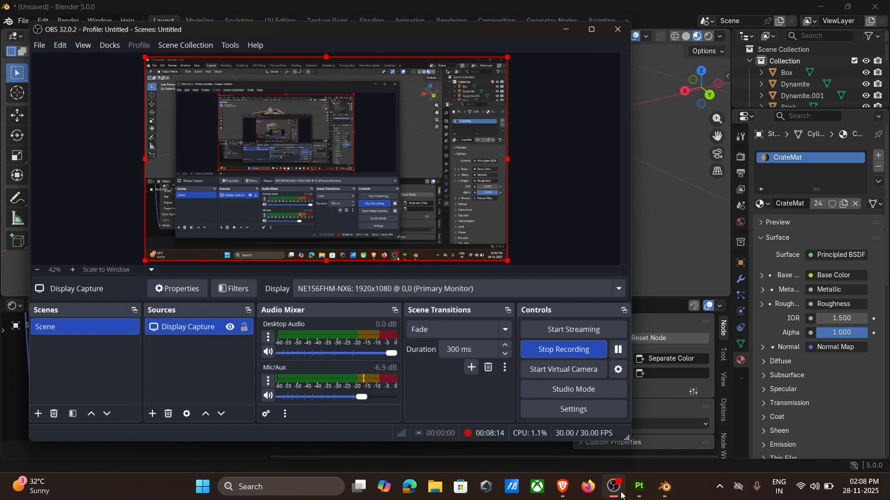